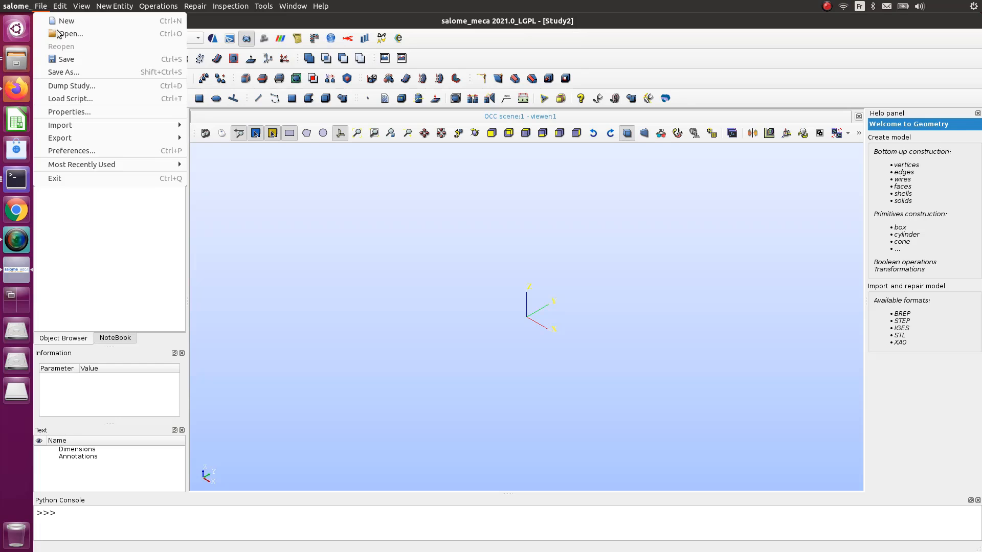
# Step: Import the STEP file Leaf Spring.stp from the Desktop/leaf folder, taking its embedded millimetre units into account
pyautogui.moveTo(76, 127)
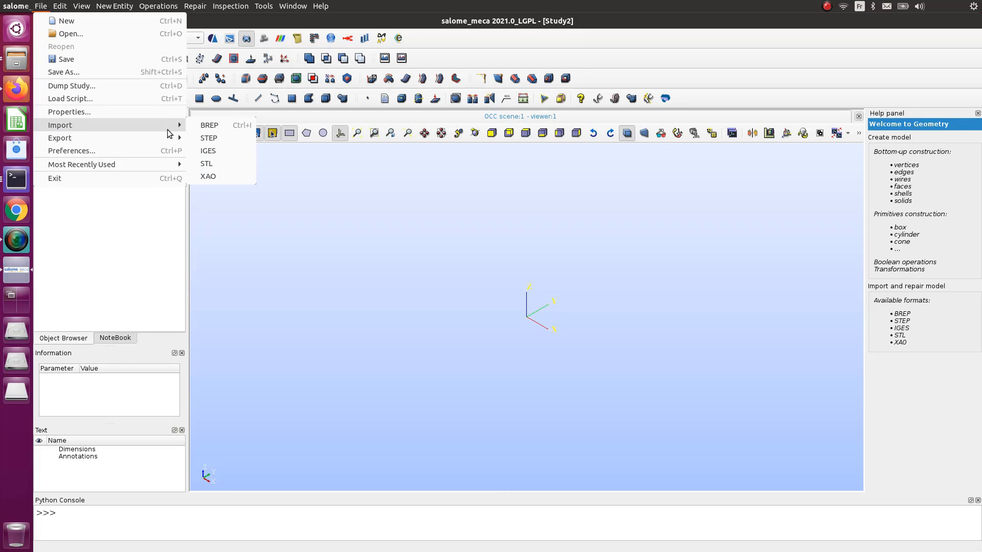
pyautogui.click(219, 136)
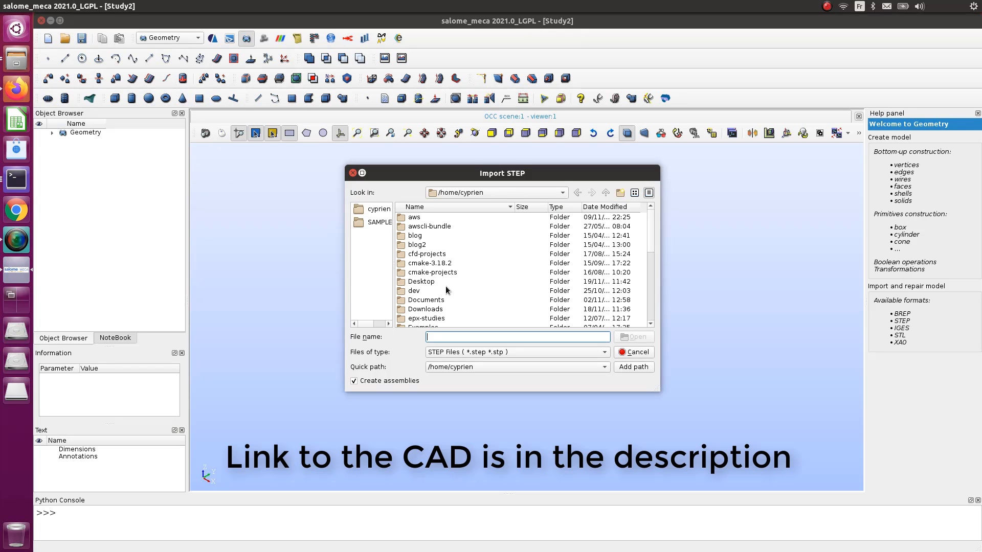
pyautogui.doubleClick(428, 280)
pyautogui.doubleClick(418, 256)
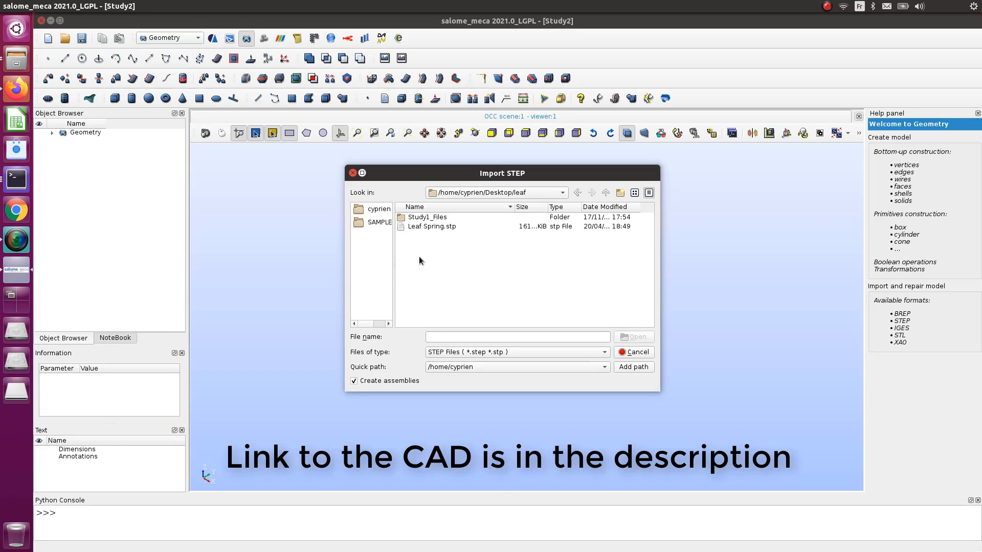
pyautogui.click(433, 227)
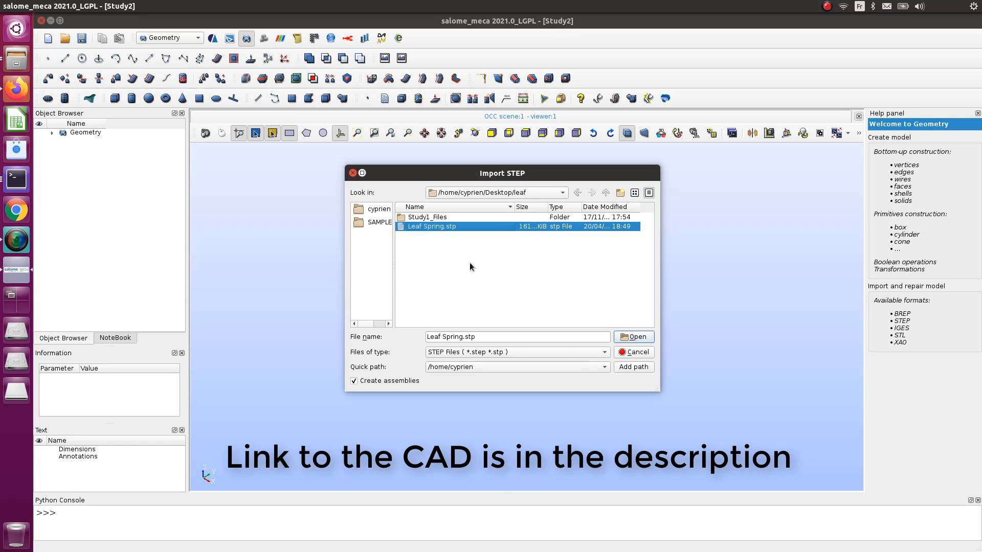
pyautogui.click(630, 338)
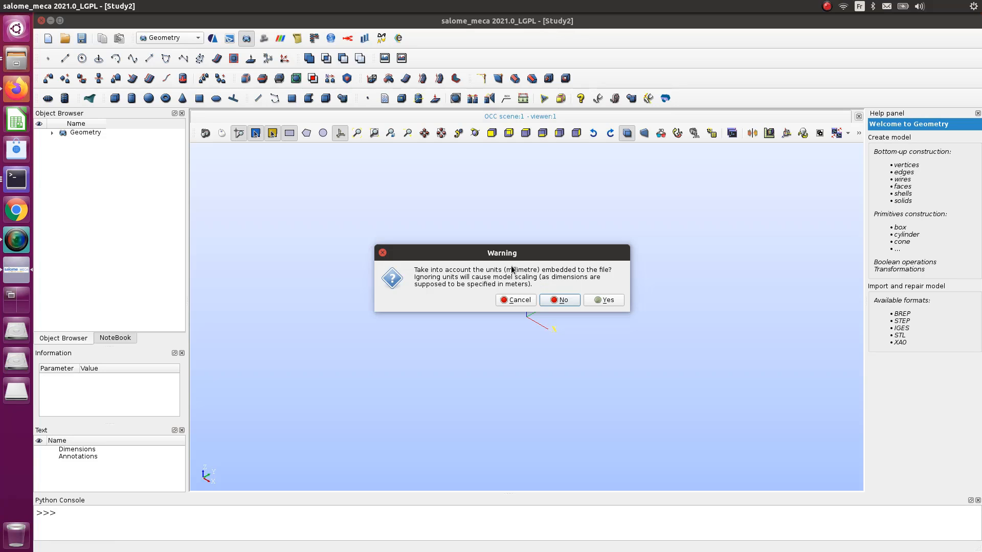
pyautogui.click(607, 302)
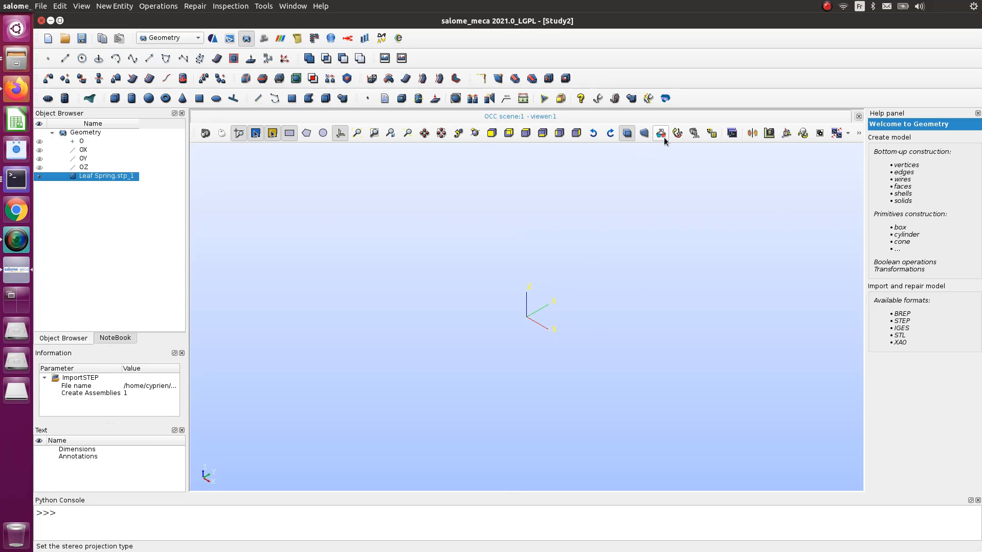
# Step: Measure the minimum distance between the outer end vertices on the front side of the leaf spring
pyautogui.click(677, 134)
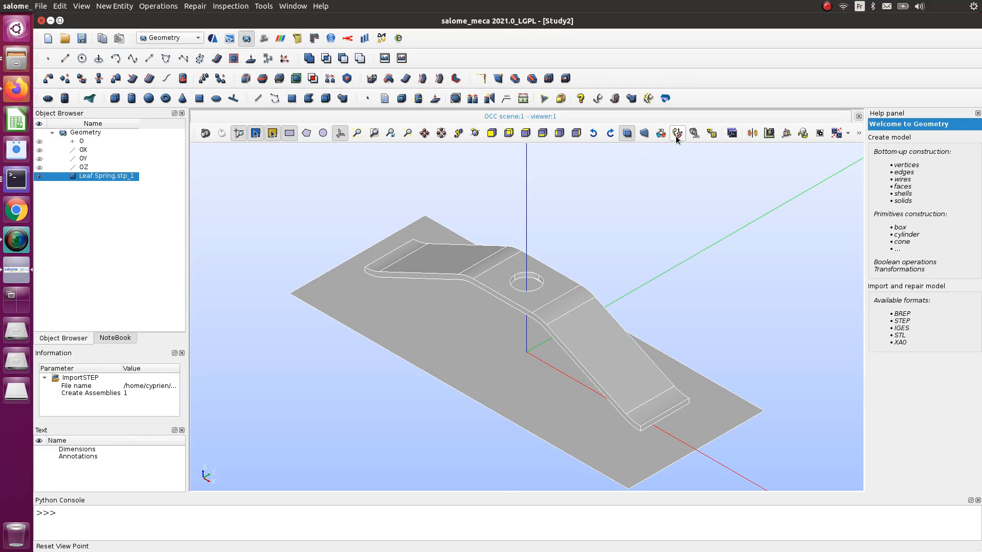
pyautogui.scroll(-2, 485, 407)
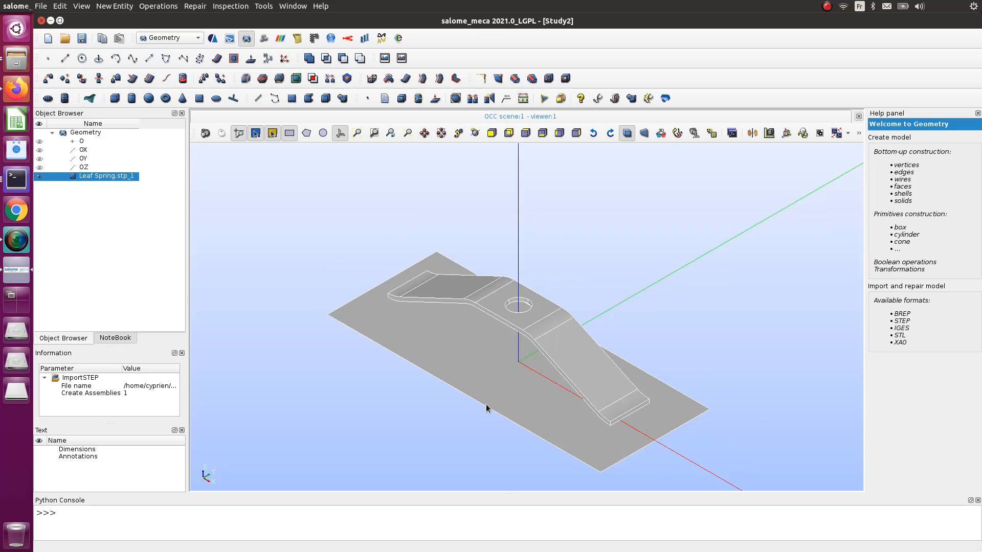
pyautogui.scroll(3, 486, 407)
pyautogui.scroll(-1, 488, 412)
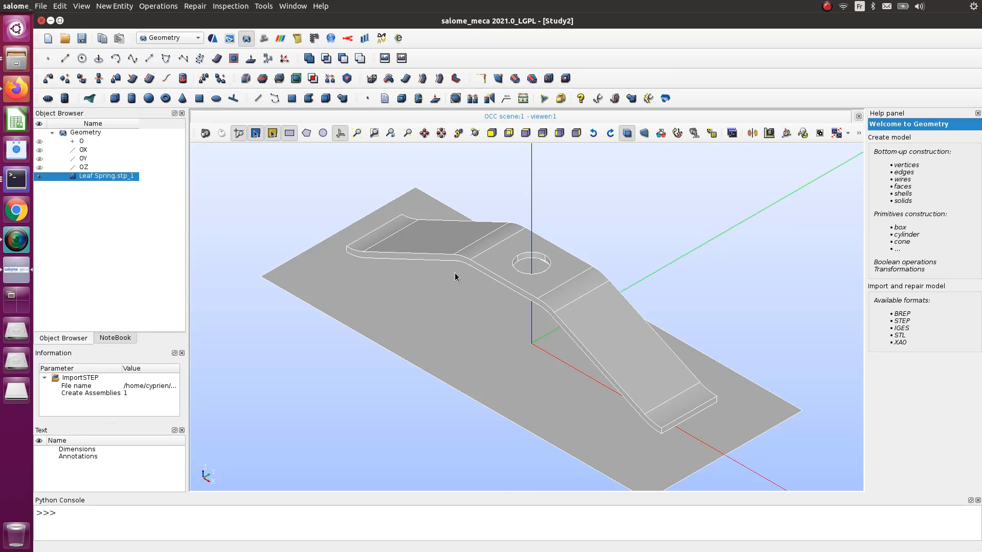
pyautogui.click(225, 5)
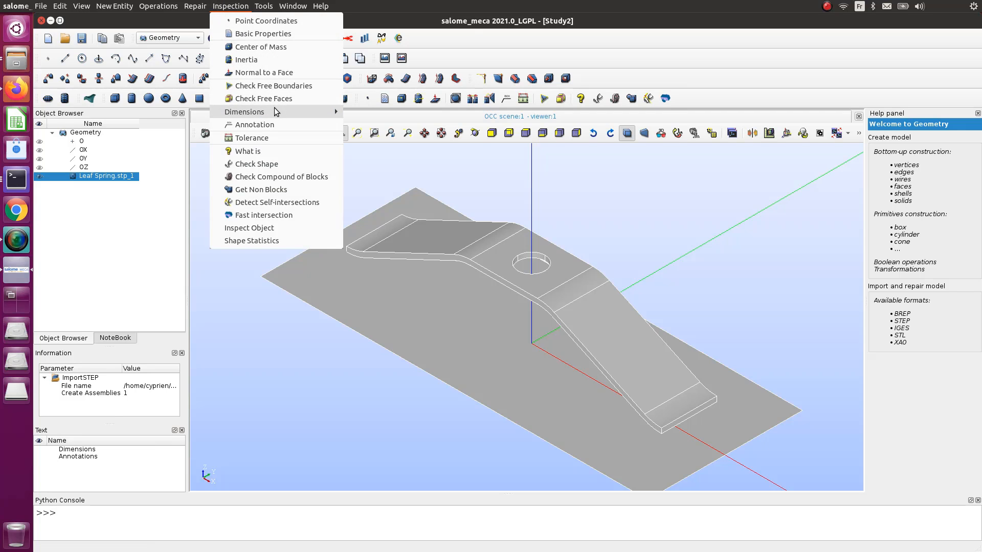
pyautogui.moveTo(276, 111)
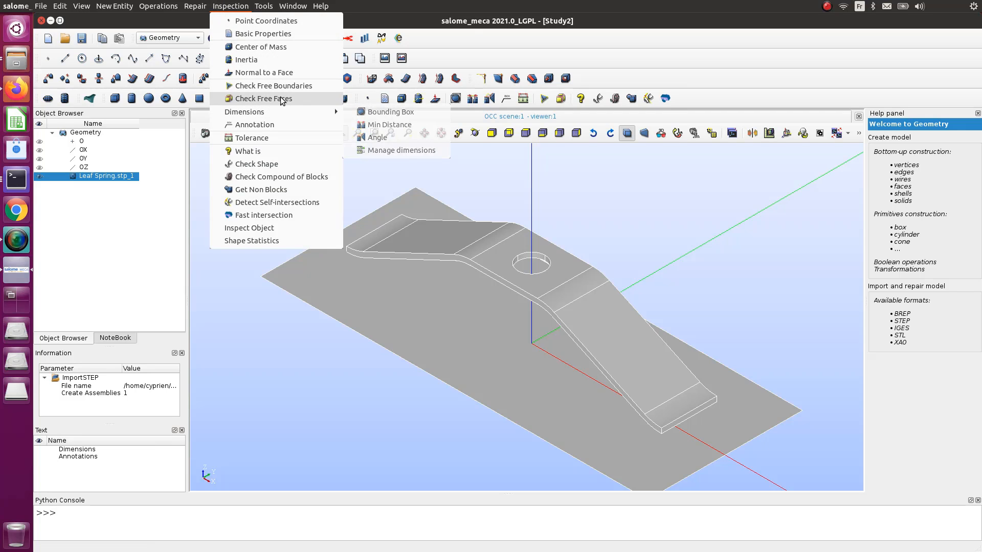
pyautogui.click(402, 124)
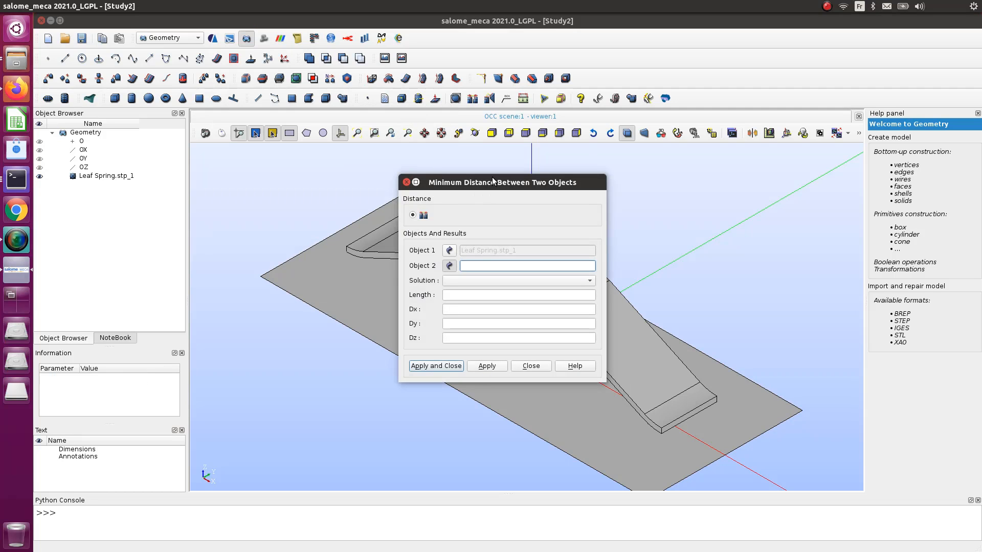
pyautogui.moveTo(493, 180); pyautogui.dragTo(179, 236)
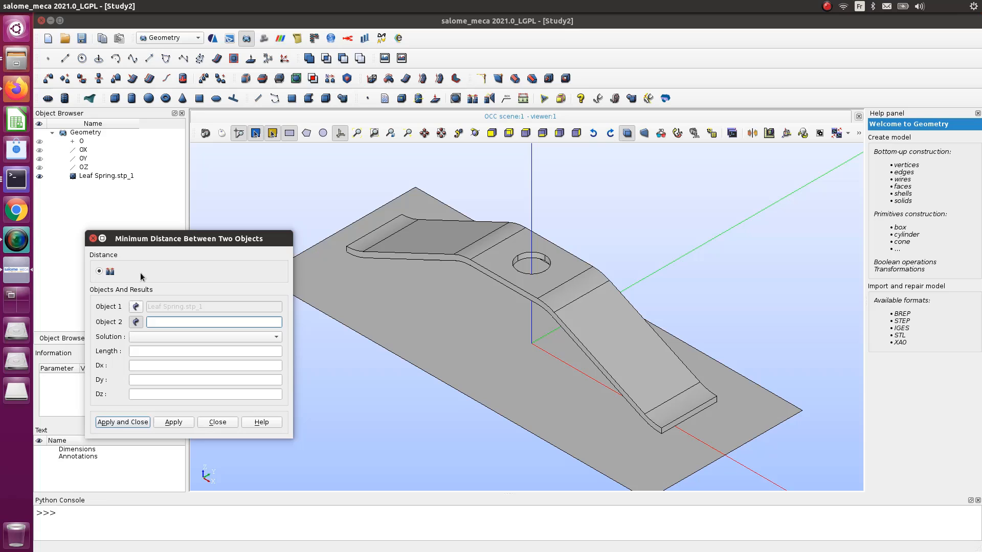
pyautogui.click(136, 307)
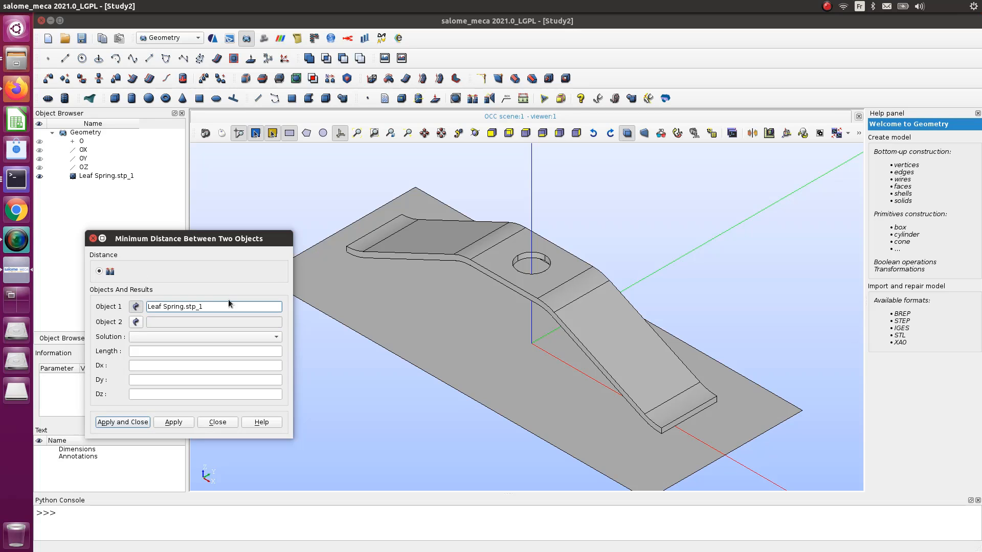
pyautogui.click(346, 248)
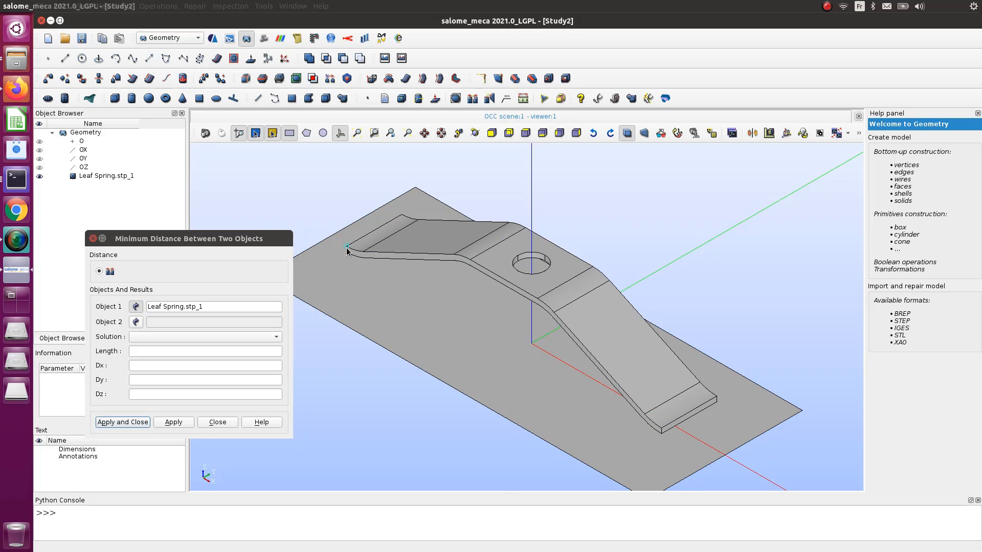
pyautogui.click(661, 430)
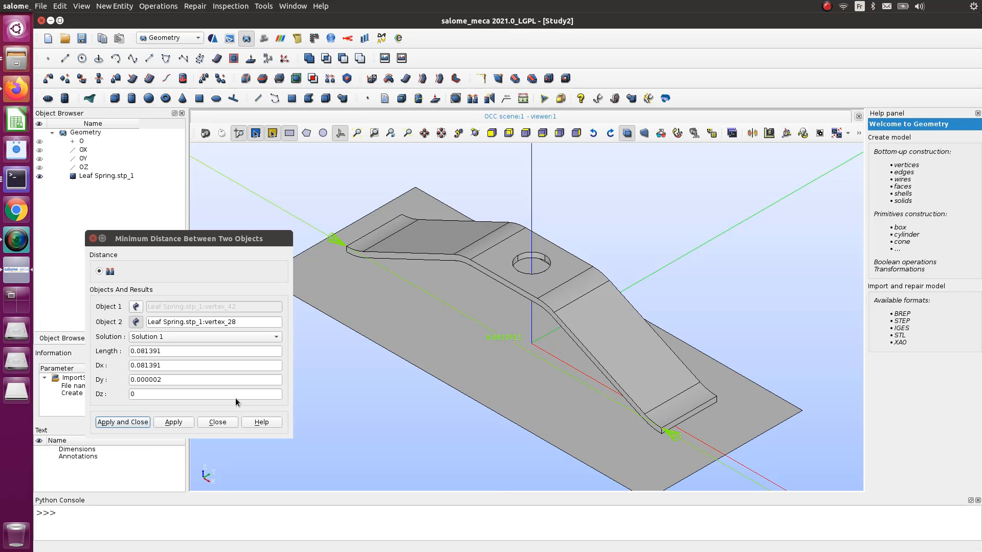
pyautogui.click(93, 239)
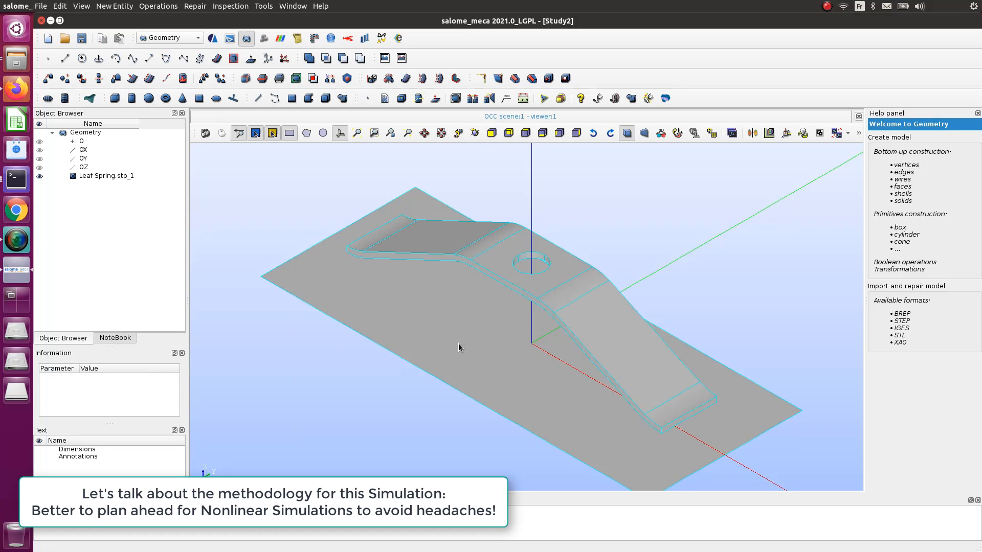
# Step: Close the geometry help pane to give the 3D viewer more room
pyautogui.scroll(-5, 458, 347)
pyautogui.scroll(5, 493, 438)
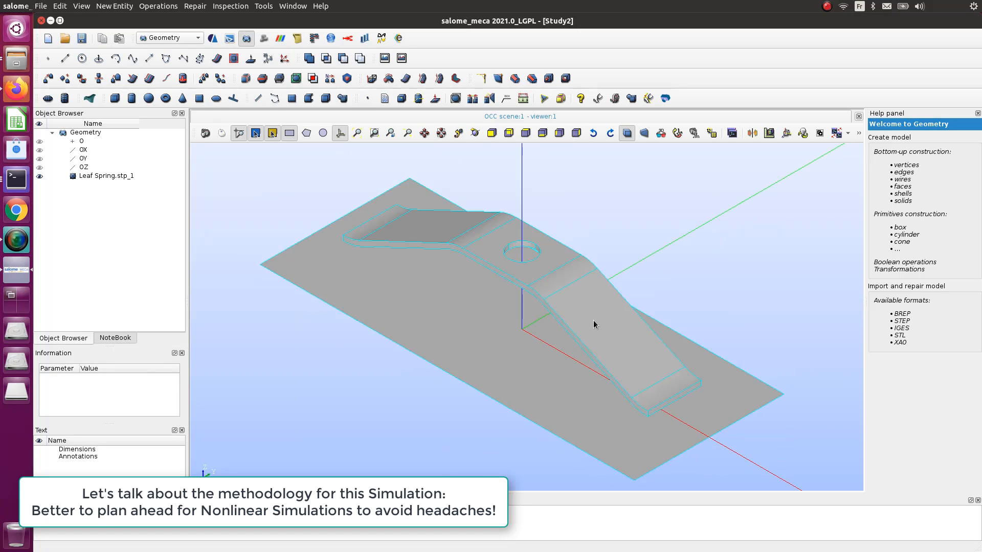
pyautogui.scroll(-5, 593, 324)
pyautogui.scroll(5, 589, 327)
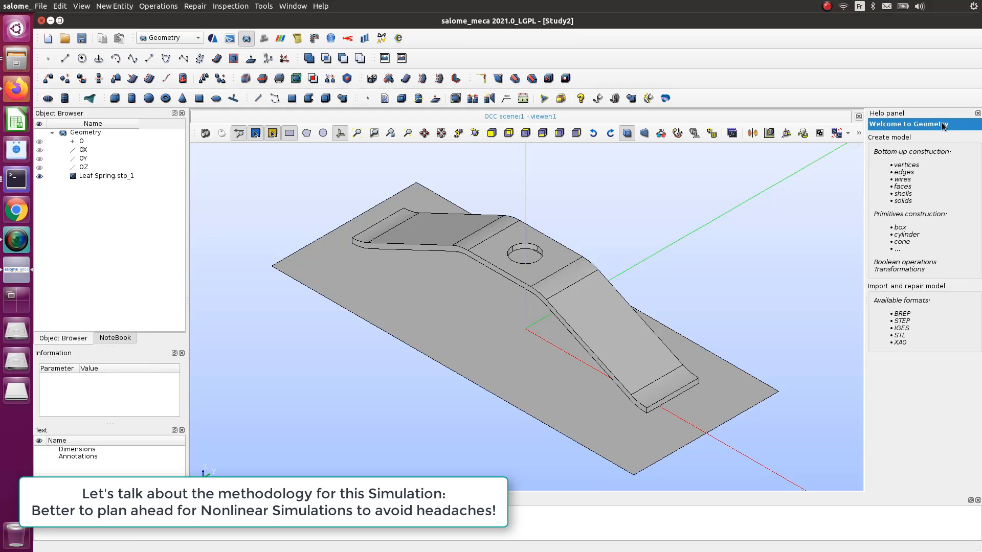
pyautogui.click(976, 113)
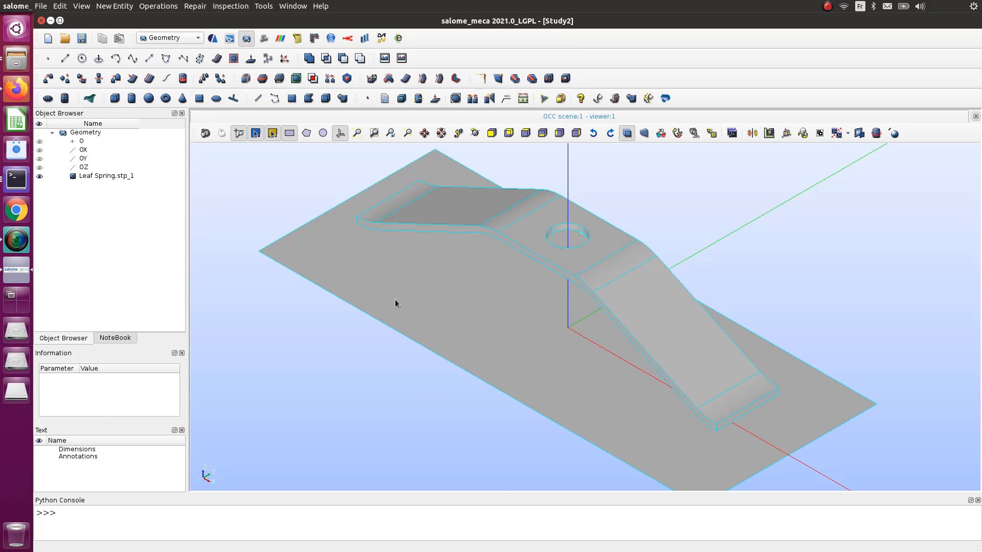
pyautogui.scroll(-2, 394, 303)
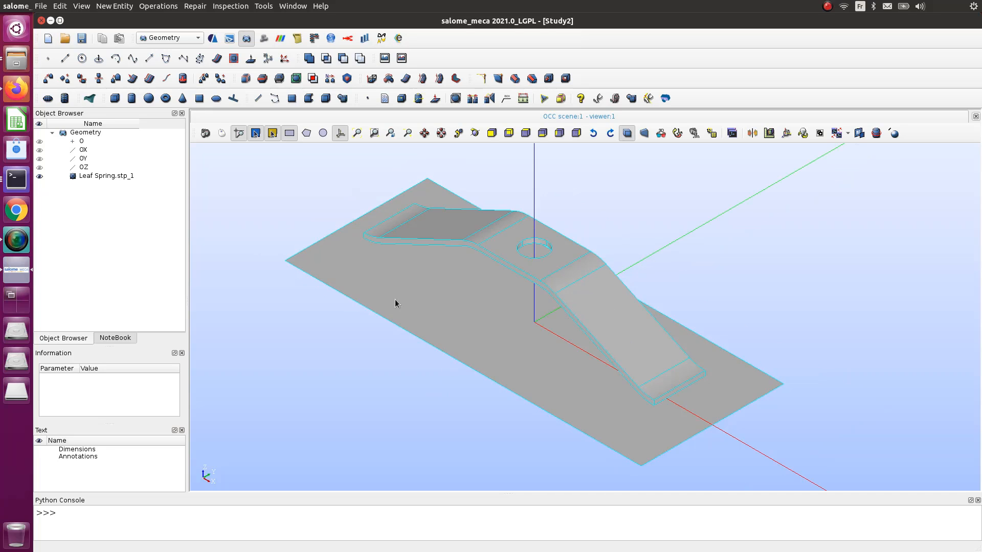
pyautogui.rightClick(427, 327)
pyautogui.click(348, 321)
pyautogui.scroll(2, 373, 358)
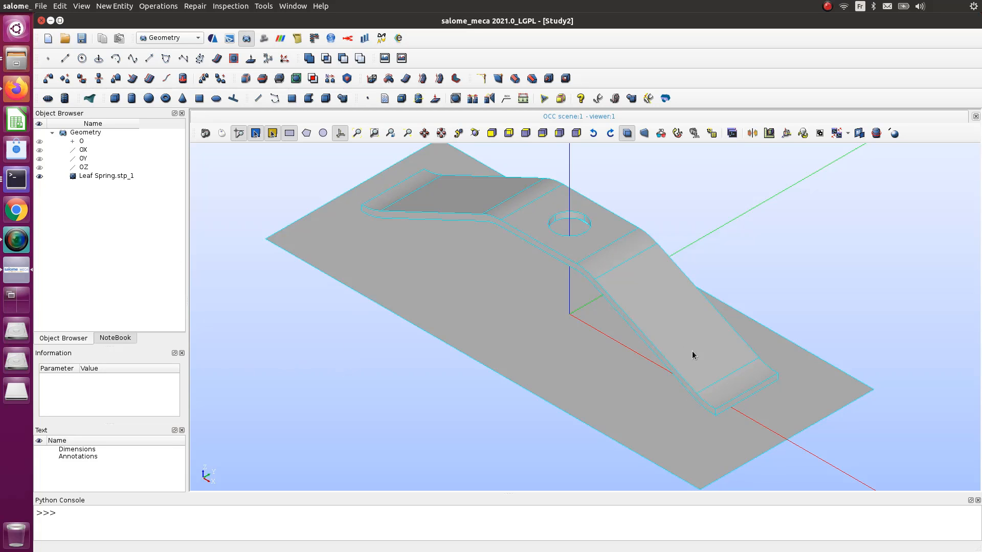
pyautogui.rightClick(89, 178)
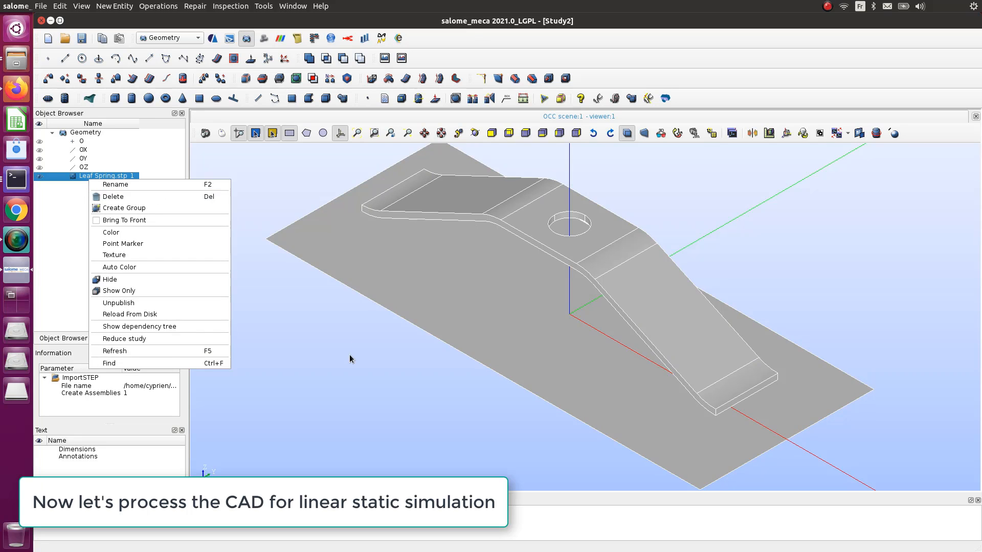
pyautogui.click(321, 320)
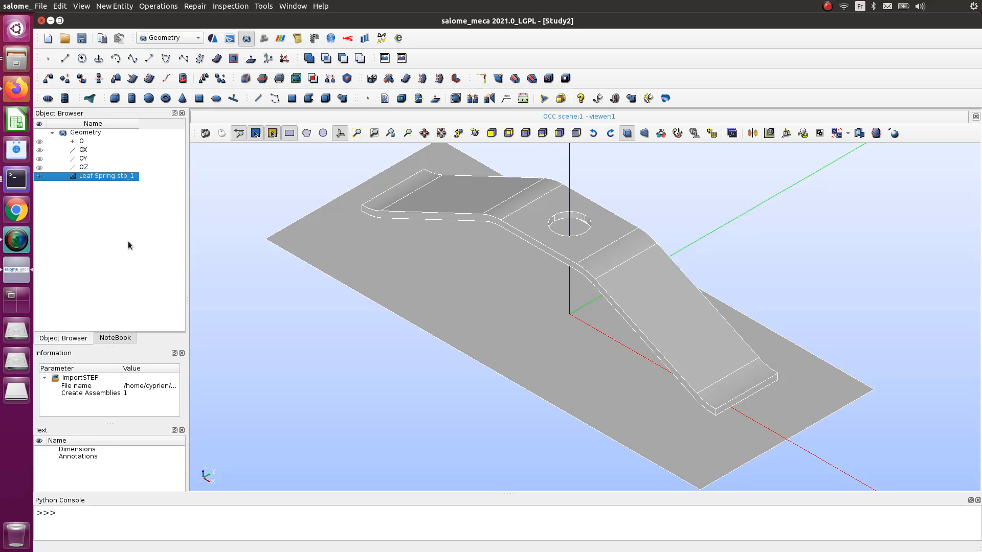
# Step: Explode Leaf Spring.stp_1 into sub-shapes of type Solid and expand the extracted solid in the object tree
pyautogui.click(133, 5)
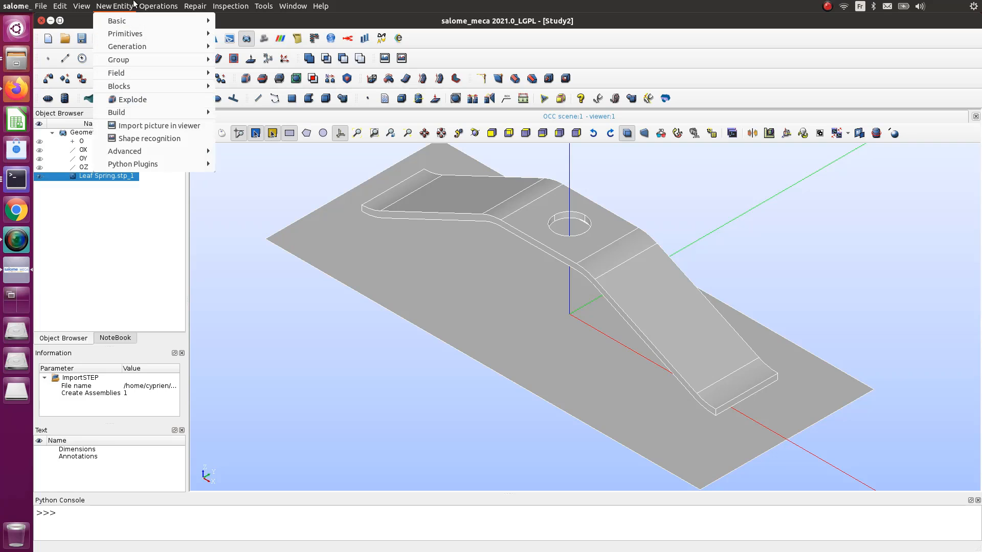
pyautogui.click(151, 98)
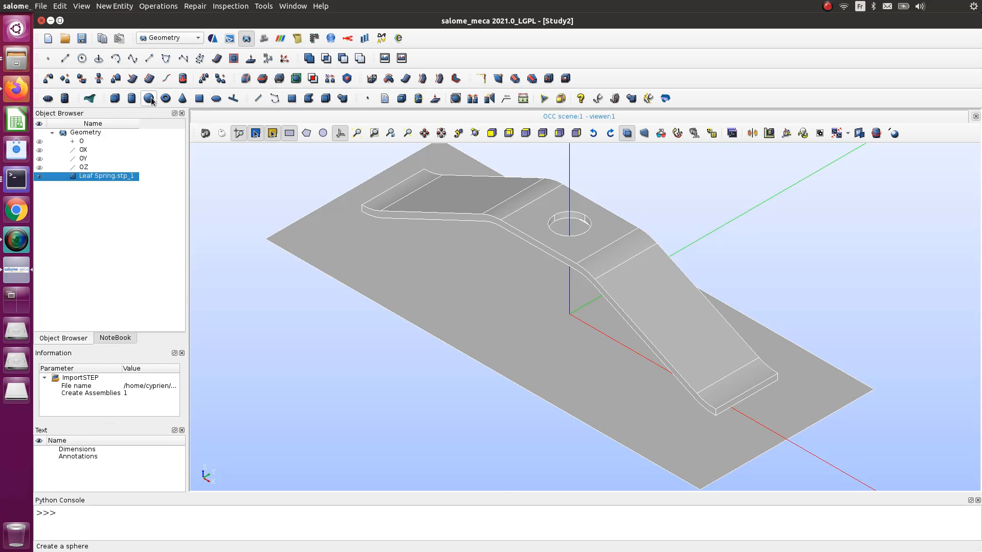
pyautogui.click(503, 253)
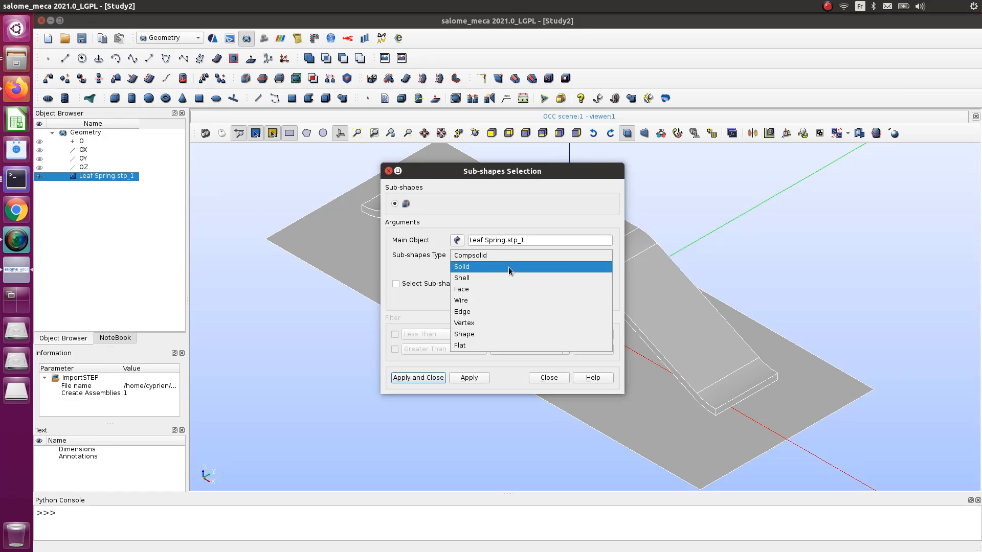
pyautogui.click(508, 267)
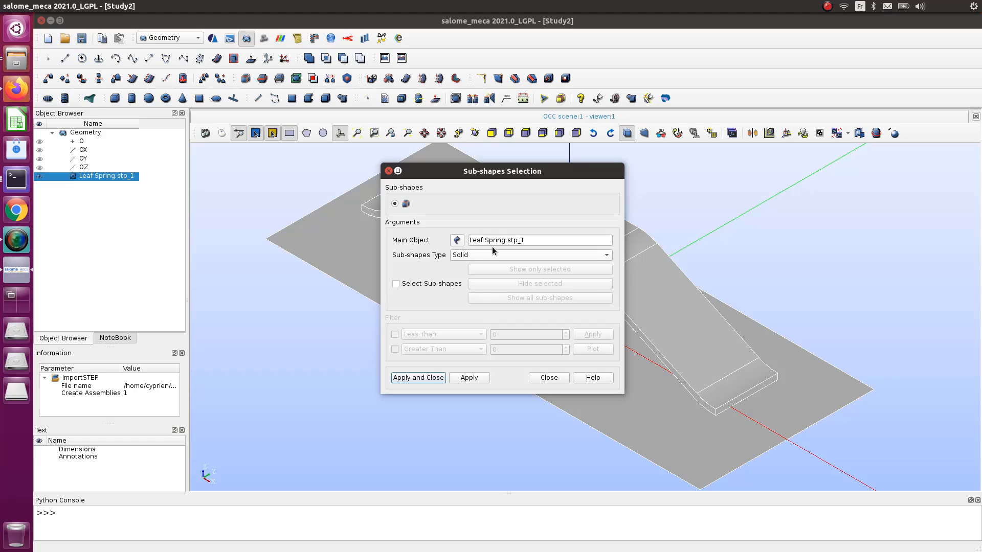
pyautogui.click(418, 377)
pyautogui.click(72, 186)
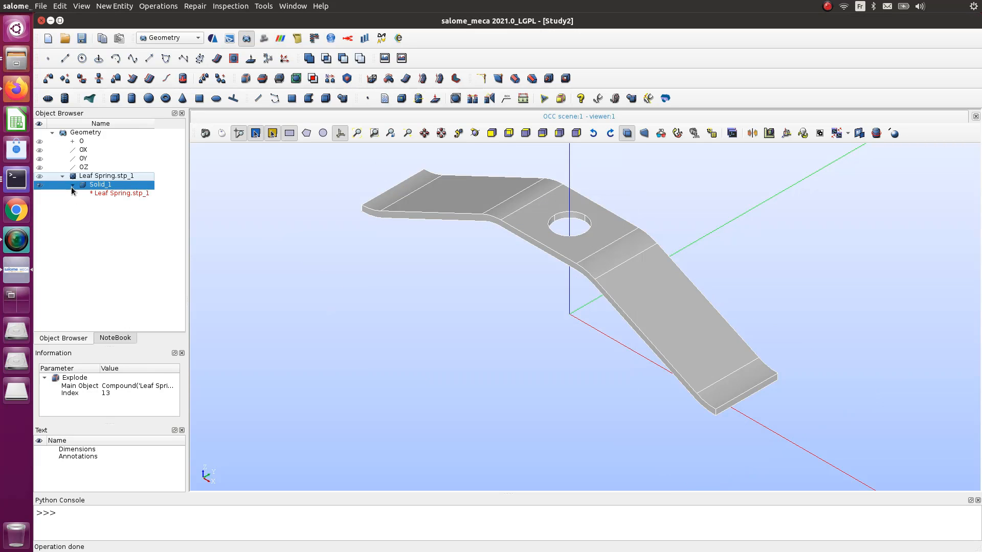
# Step: Toggle the visibility of the extracted solid and the whole imported Leaf Spring.stp_1 to compare what each contains
pyautogui.click(105, 187)
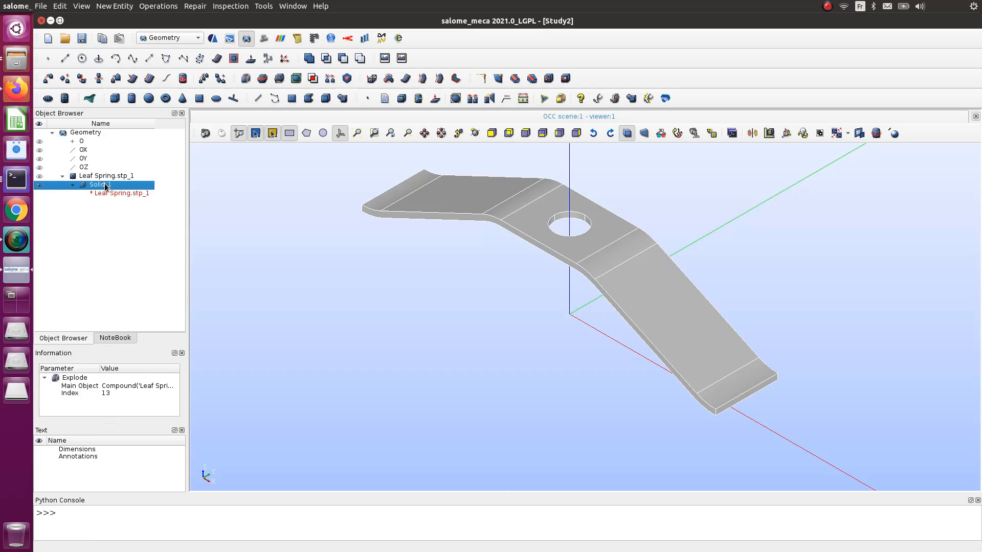
pyautogui.click(40, 186)
pyautogui.click(40, 185)
pyautogui.click(89, 177)
pyautogui.doubleClick(39, 177)
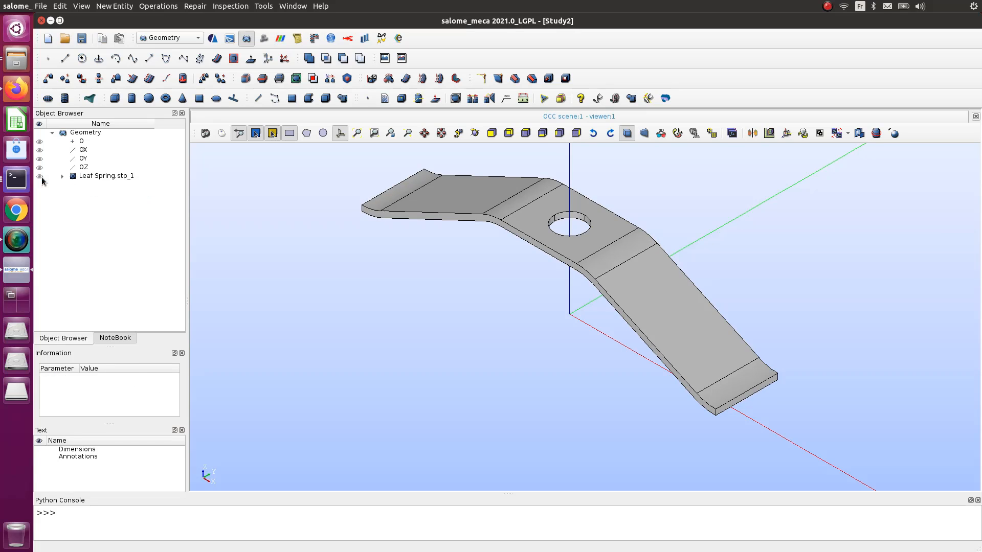
pyautogui.click(40, 176)
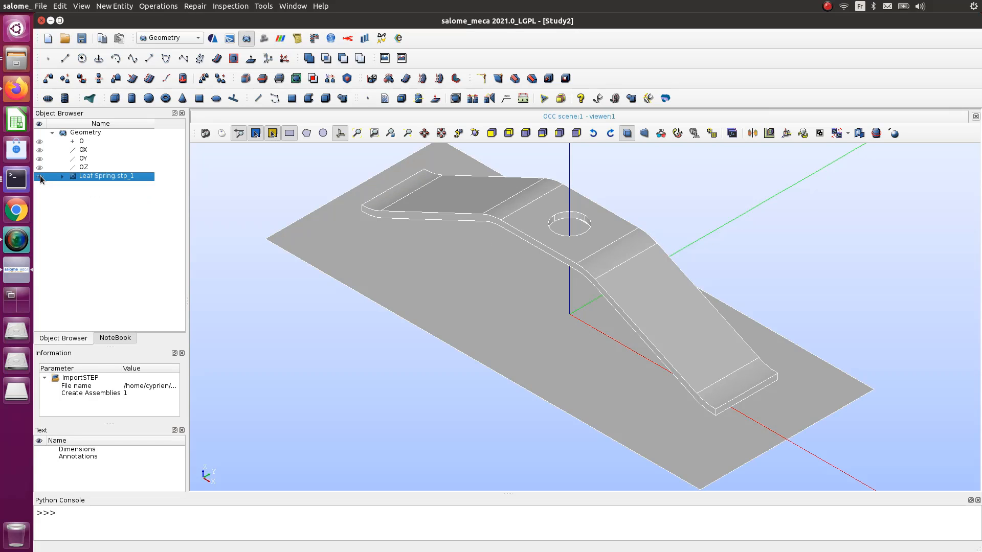
pyautogui.click(39, 176)
pyautogui.click(38, 176)
# Step: Explode Leaf Spring.stp_1 into sub-shapes of type Face
pyautogui.click(62, 175)
pyautogui.click(115, 5)
pyautogui.click(145, 98)
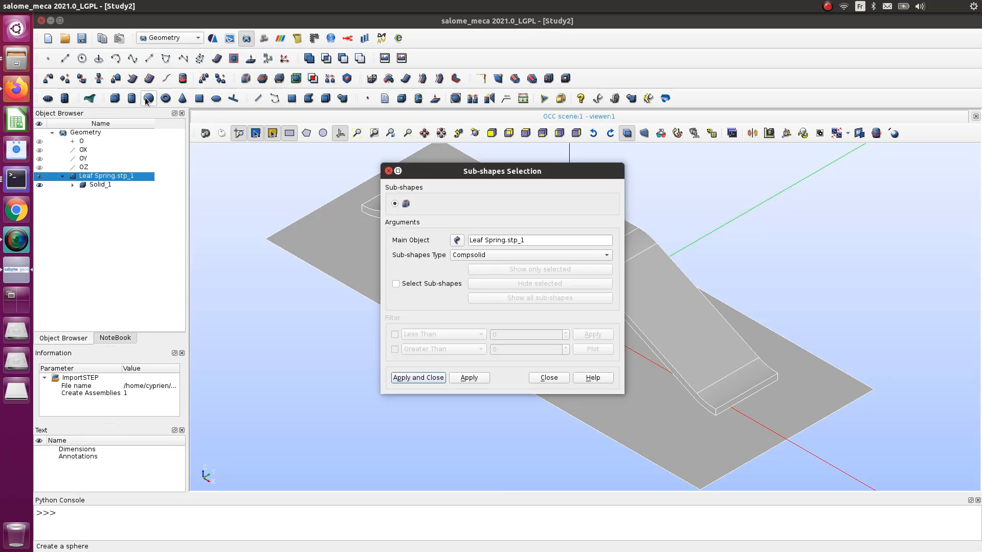
pyautogui.click(476, 256)
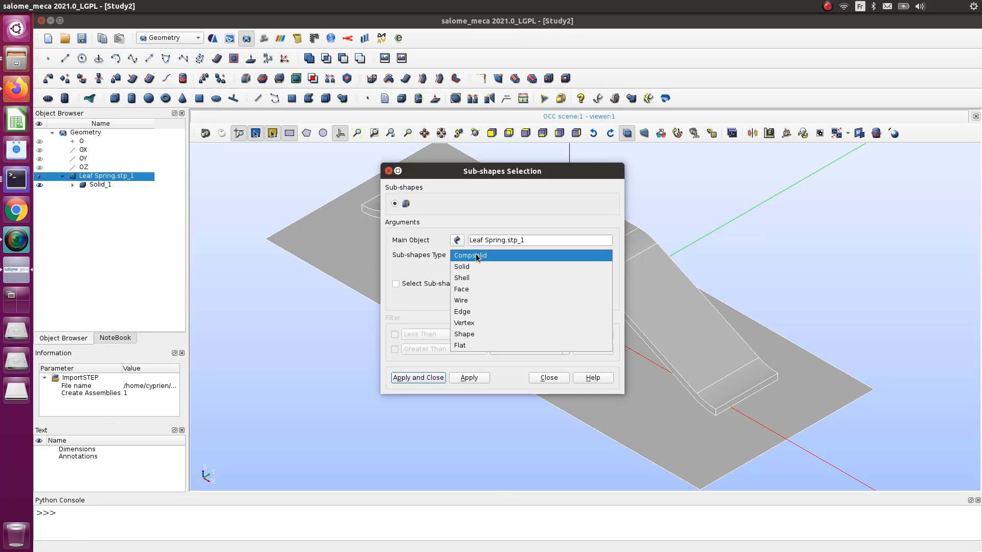
pyautogui.click(477, 290)
pyautogui.click(418, 377)
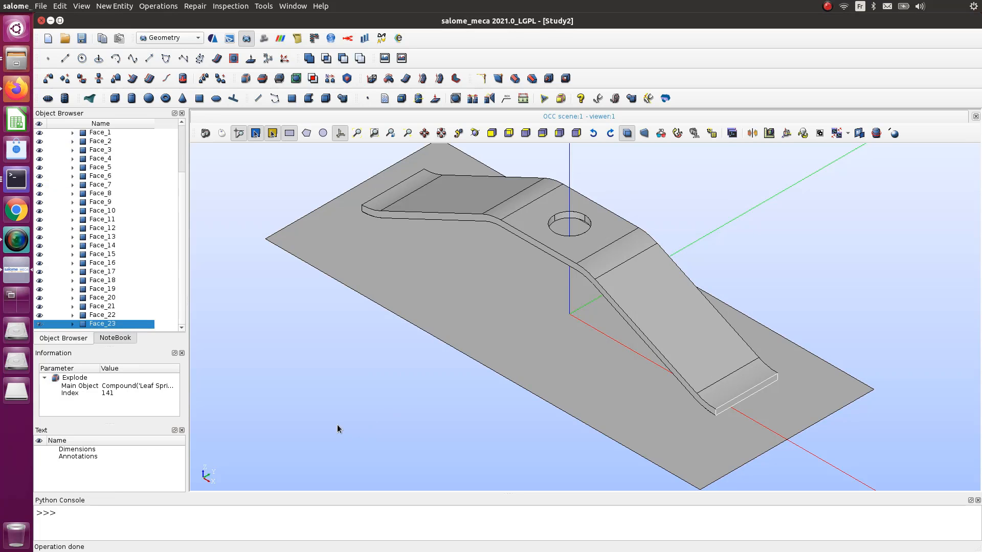
# Step: Look through the exploded faces in the object tree and highlight Face_1 and Face_23 to see where they lie on the model
pyautogui.scroll(3, 110, 287)
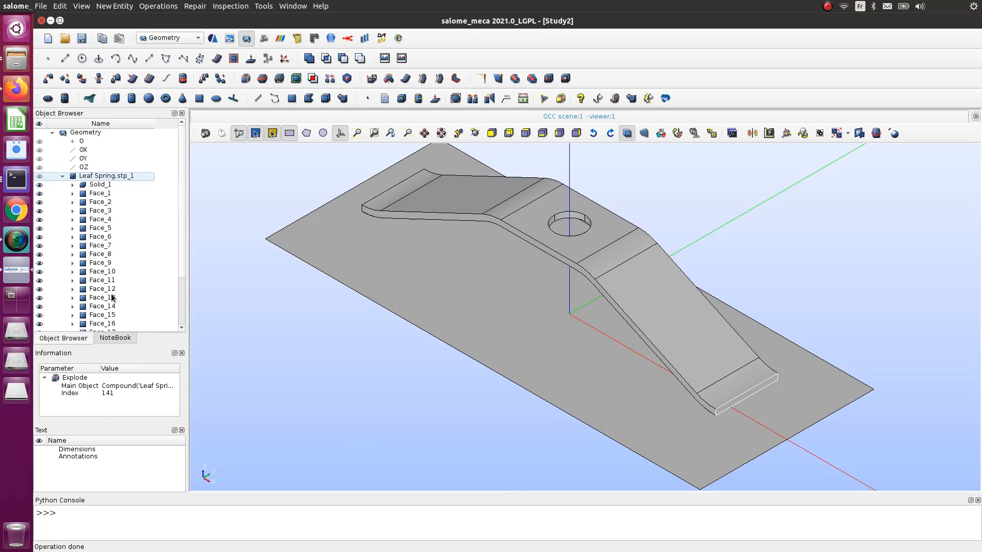
pyautogui.scroll(-3, 112, 298)
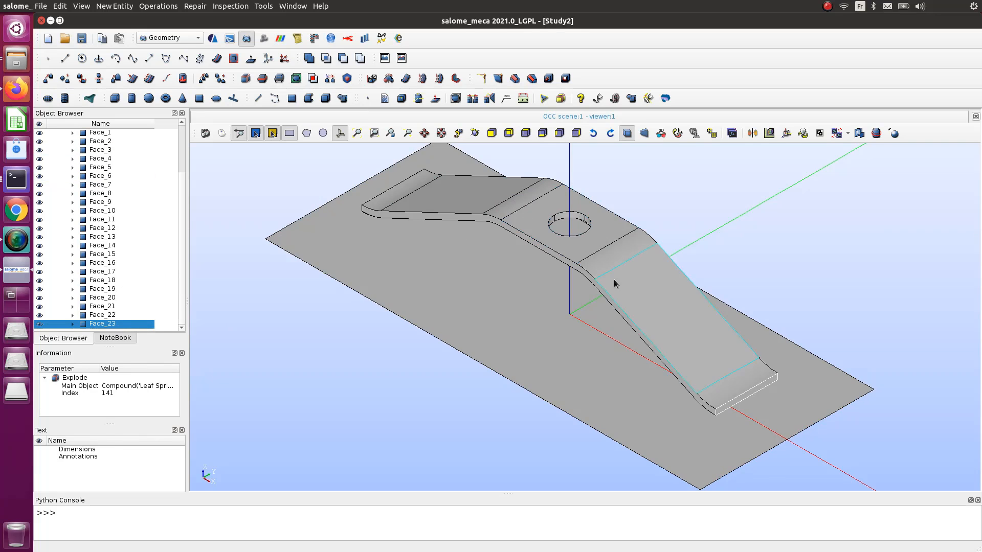
pyautogui.scroll(2, 96, 237)
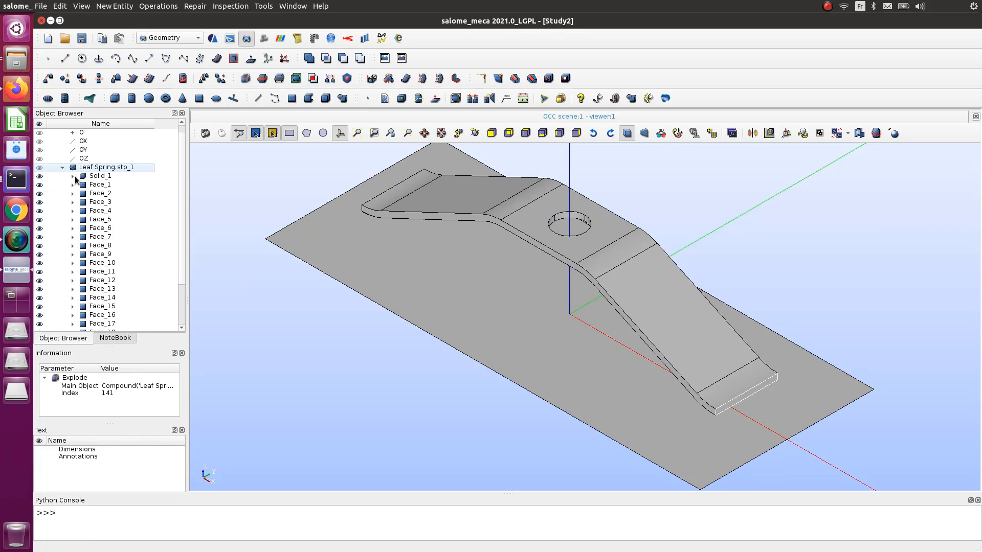
pyautogui.click(92, 185)
pyautogui.scroll(-2, 93, 189)
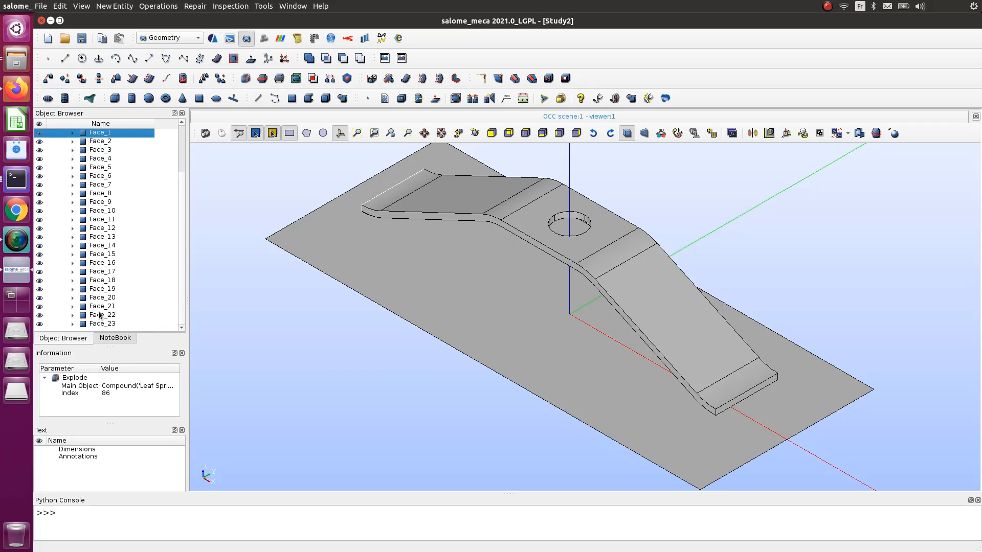
pyautogui.click(91, 324)
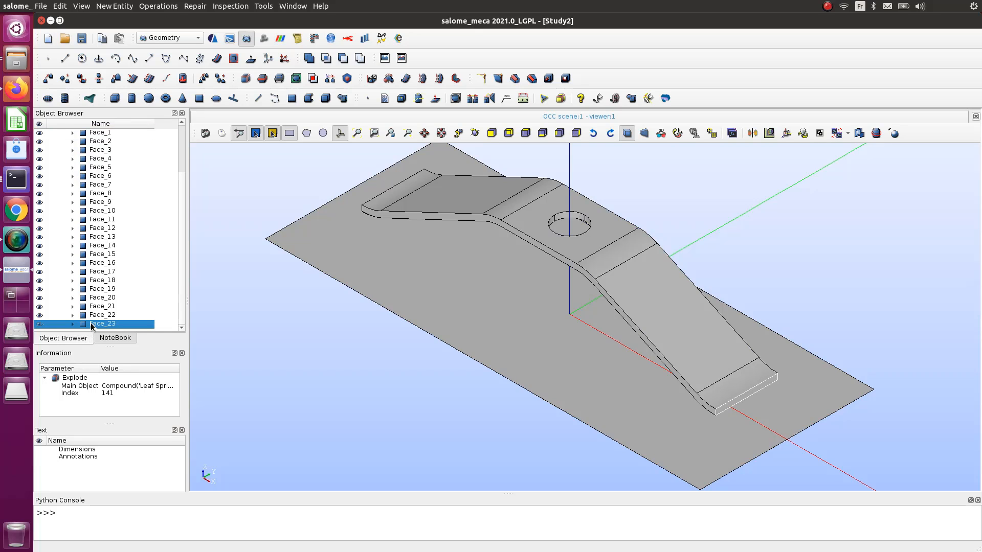
pyautogui.click(383, 269)
# Step: Delete the exploded sub-shapes Face_12 through Face_23
pyautogui.click(101, 228)
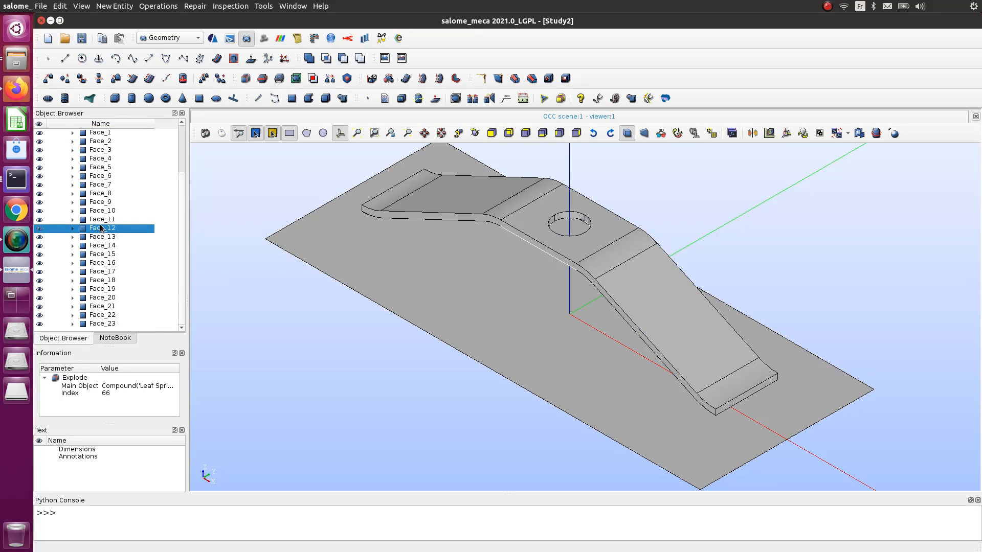
pyautogui.keyDown('shift'); pyautogui.click(102, 323); pyautogui.keyUp('shift')
pyautogui.rightClick(100, 325)
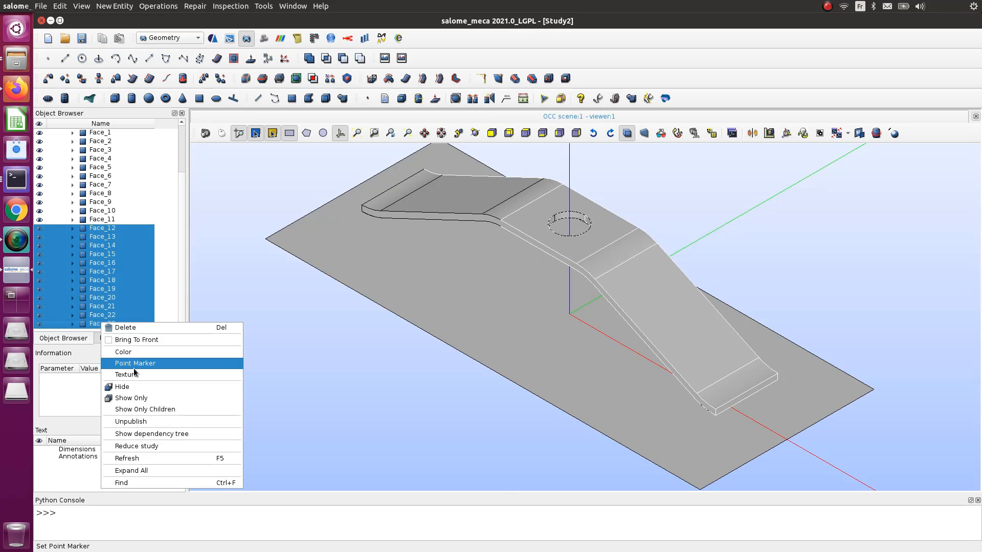
pyautogui.click(136, 329)
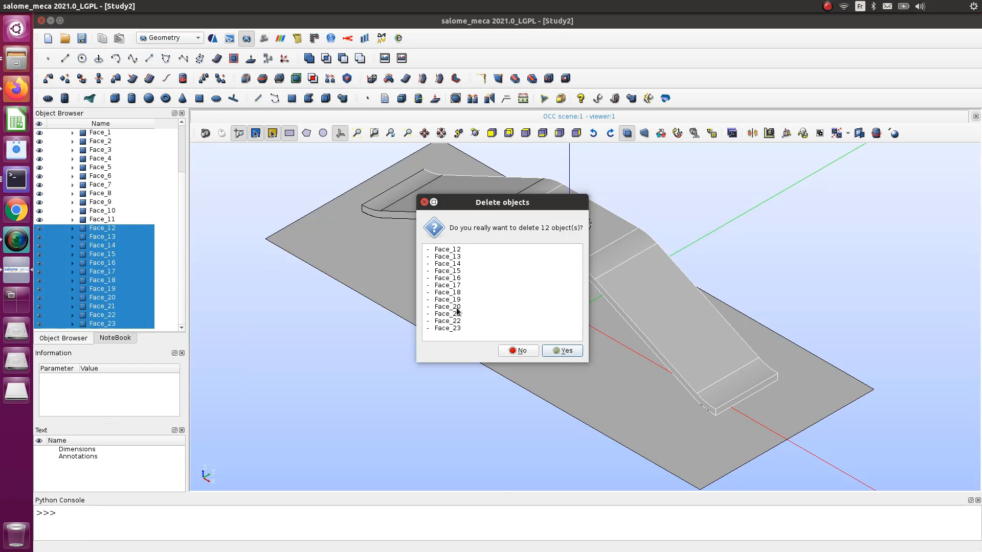
pyautogui.click(559, 352)
# Step: Delete Face_1 through Face_10, keeping only Solid_1 and Face_11 under Leaf Spring.stp_1
pyautogui.click(113, 273)
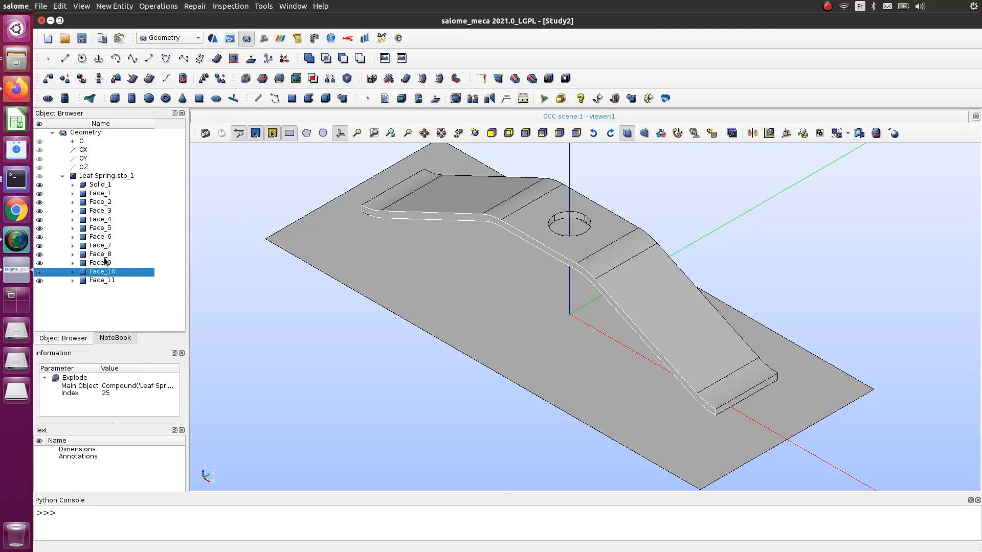
pyautogui.keyDown('shift'); pyautogui.click(101, 195); pyautogui.keyUp('shift')
pyautogui.rightClick(100, 195)
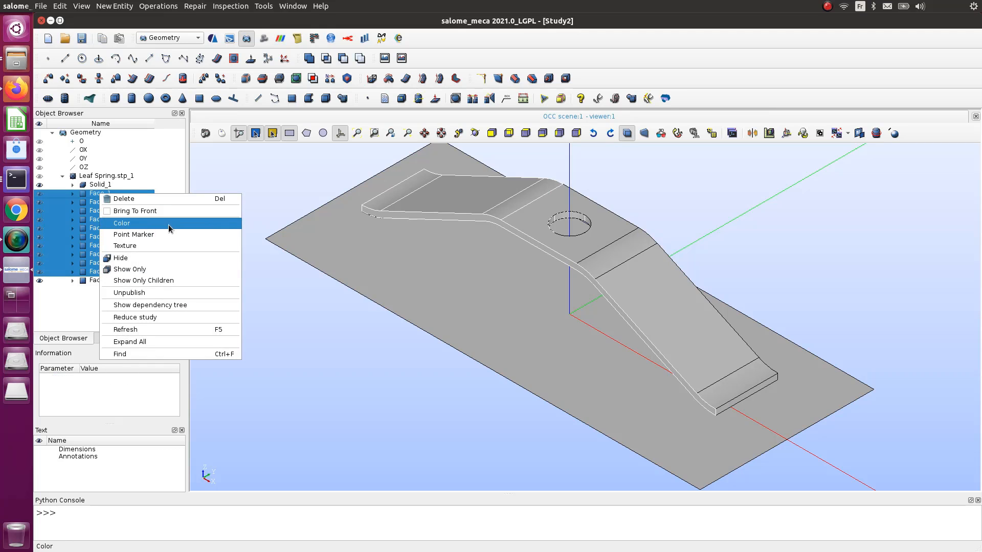
pyautogui.click(150, 201)
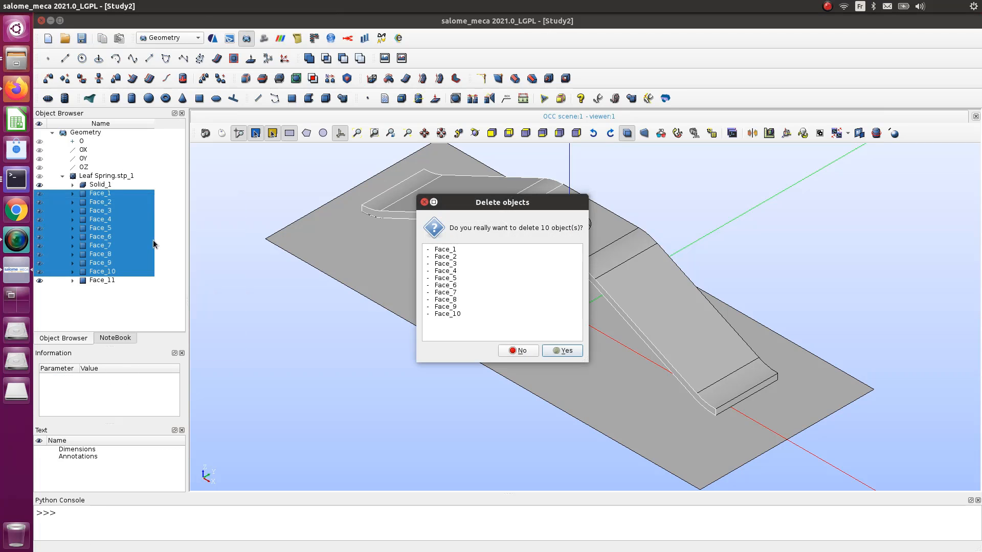
pyautogui.click(576, 351)
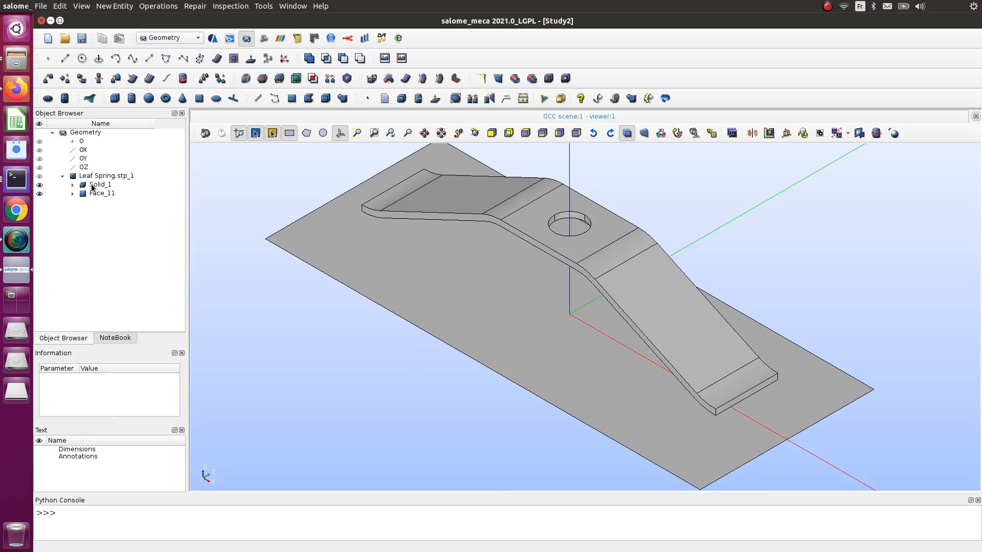
# Step: Hide the flat ground face Face_11 so that only the leaf spring solid is displayed
pyautogui.click(99, 194)
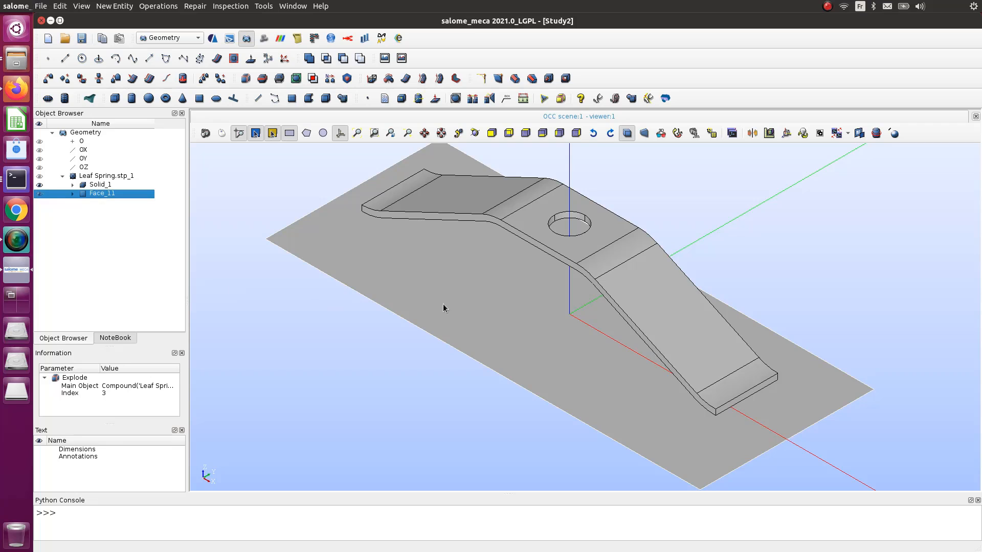
pyautogui.scroll(-1, 435, 292)
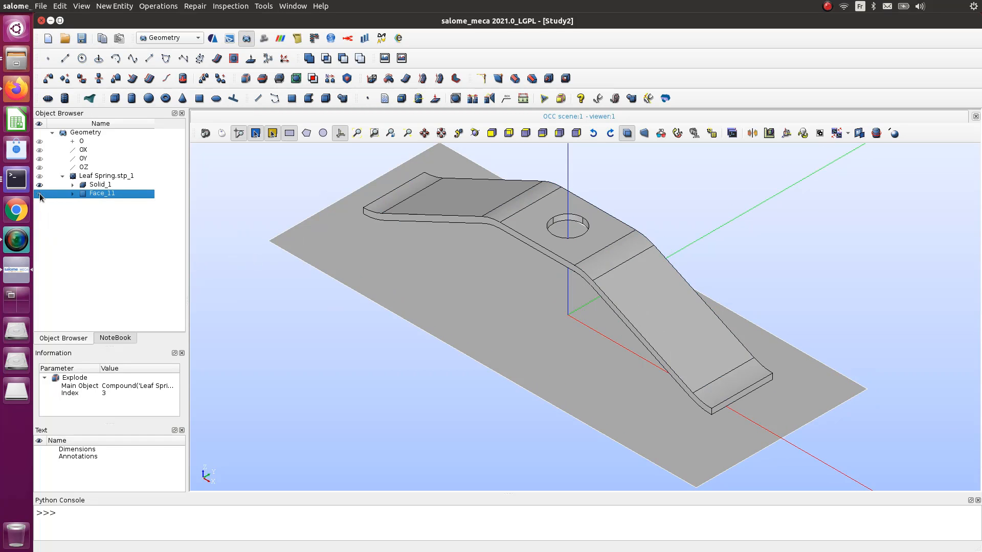
pyautogui.click(40, 193)
pyautogui.scroll(-2, 452, 172)
pyautogui.scroll(5, 450, 171)
pyautogui.scroll(-2, 450, 177)
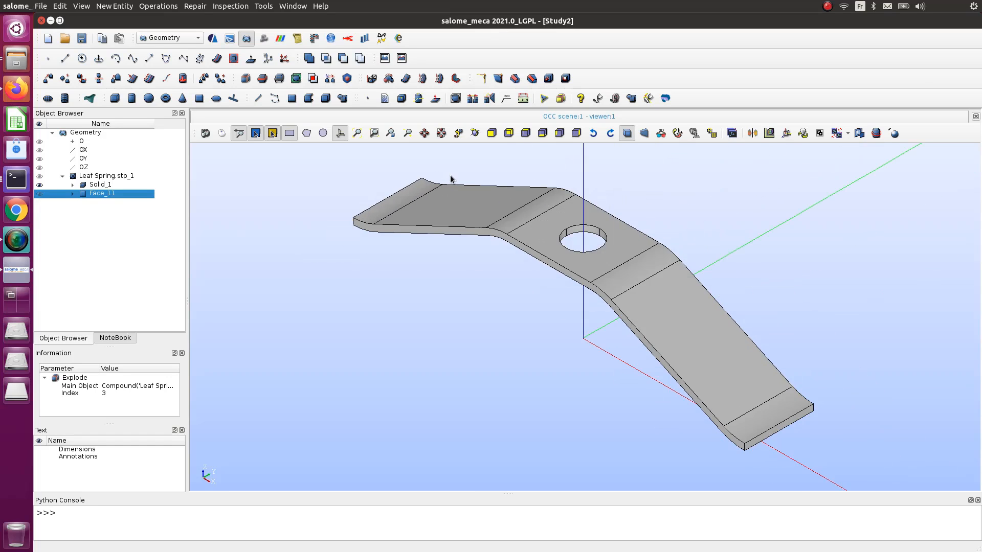
pyautogui.scroll(1, 450, 176)
pyautogui.scroll(-1, 567, 229)
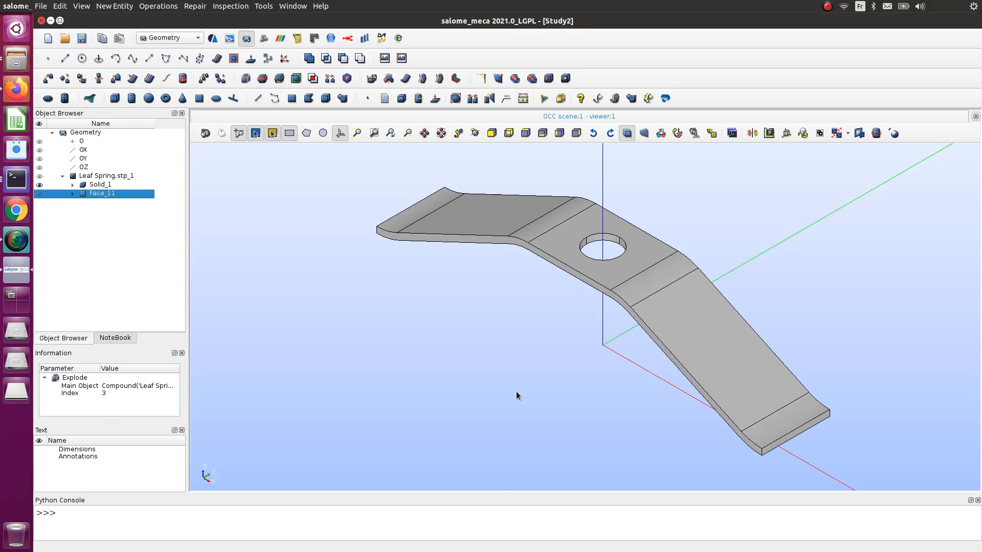
pyautogui.keyDown('ctrl'); pyautogui.moveTo(508, 384); pyautogui.dragTo(567, 309, button='right'); pyautogui.keyUp('ctrl')
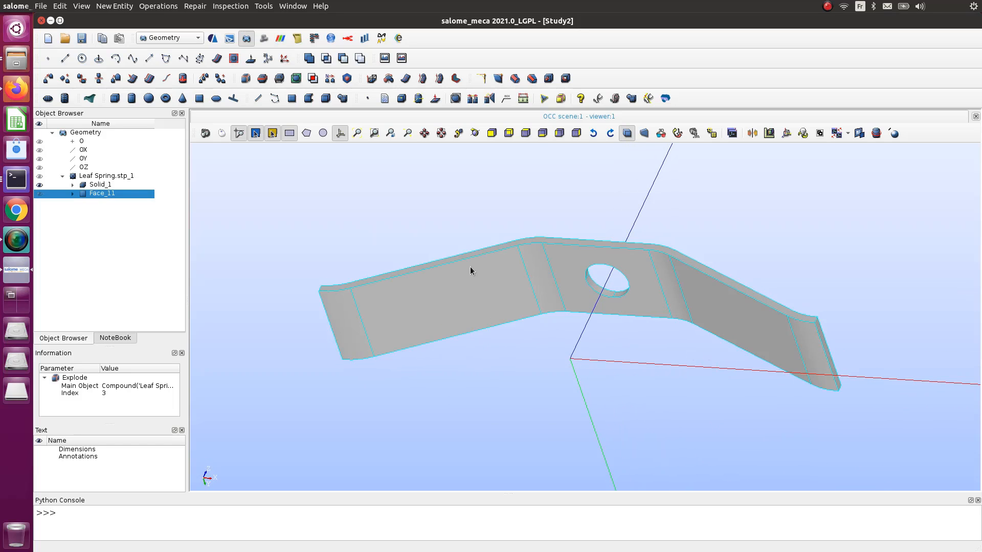
pyautogui.click(105, 6)
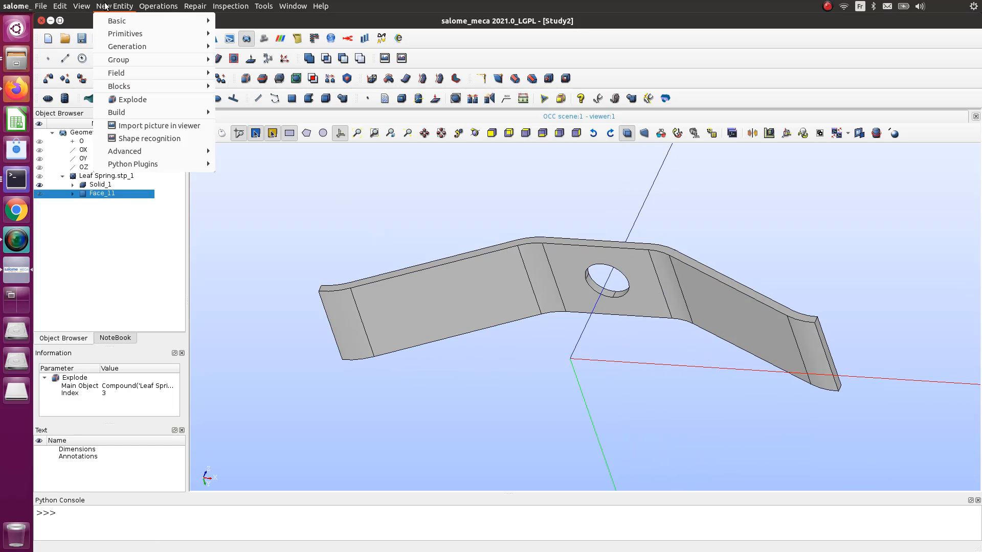
pyautogui.moveTo(140, 60)
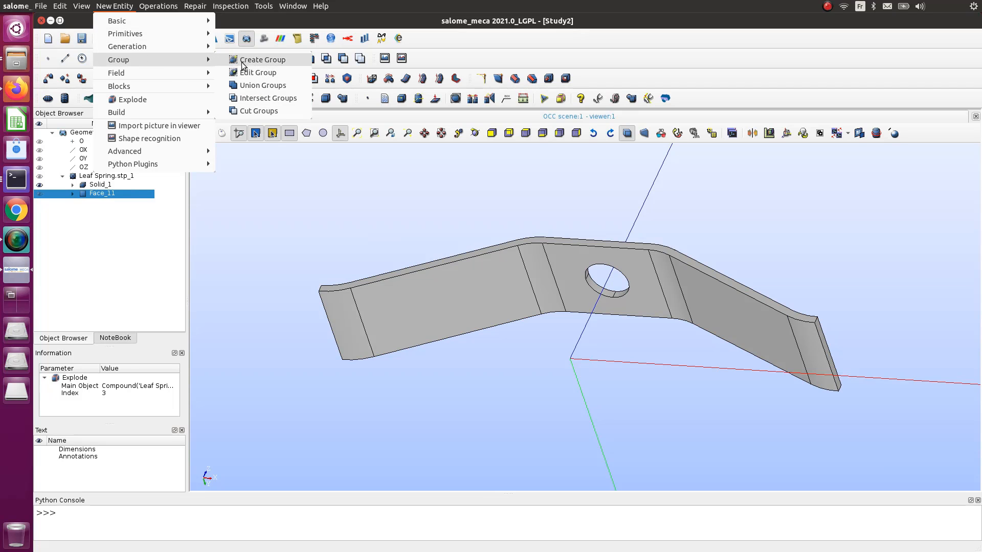
pyautogui.click(245, 60)
pyautogui.moveTo(545, 121); pyautogui.dragTo(313, 156)
pyautogui.click(228, 173)
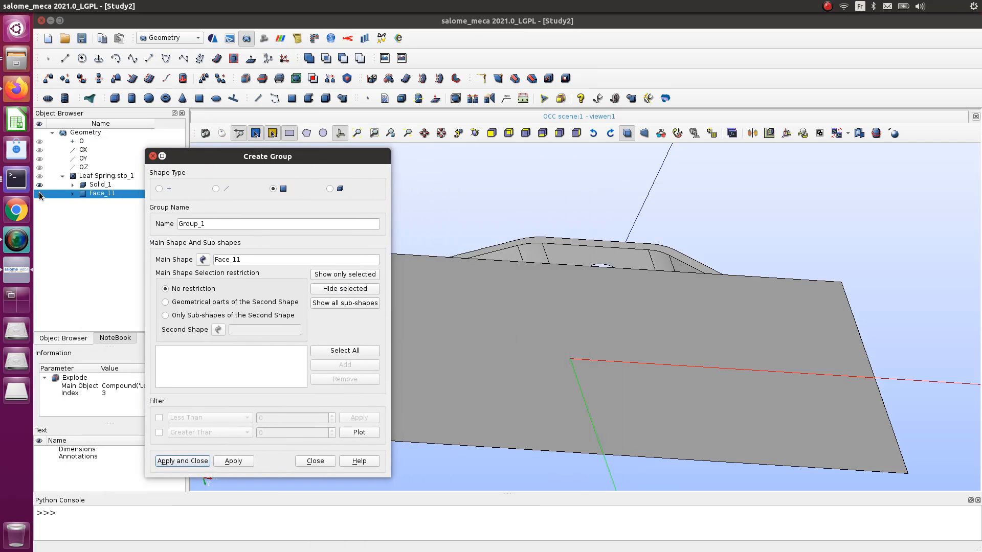
pyautogui.click(42, 194)
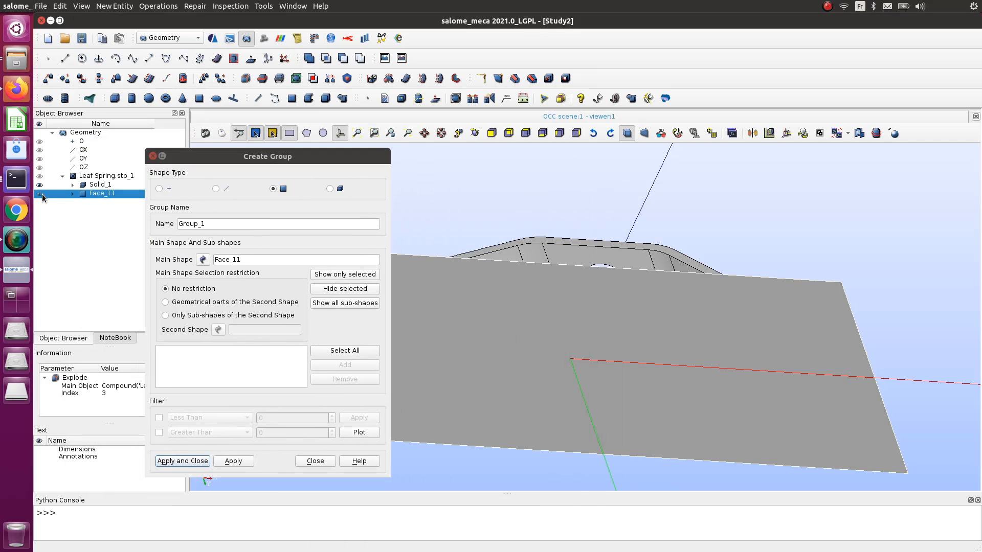
pyautogui.moveTo(283, 156); pyautogui.dragTo(233, 140)
pyautogui.scroll(-4, 605, 227)
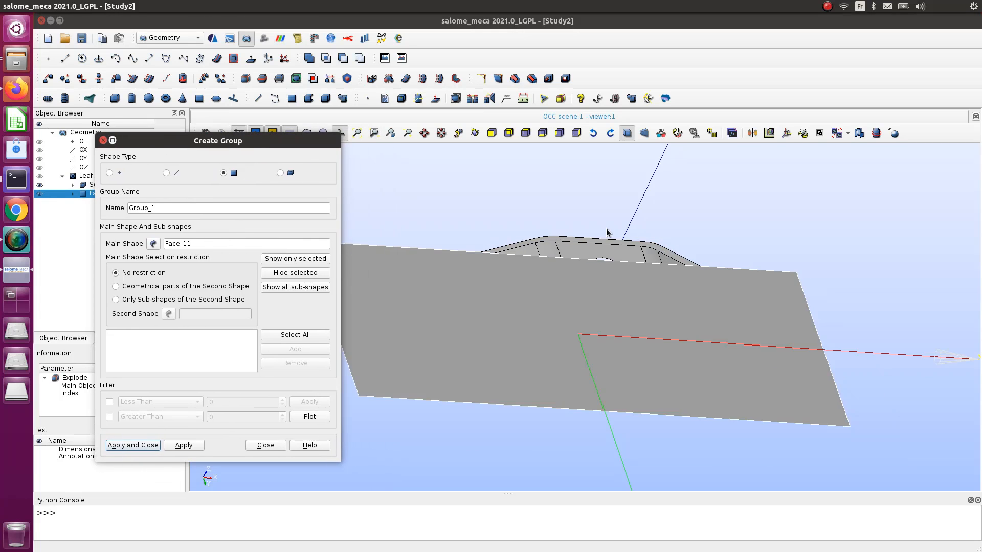
pyautogui.scroll(1, 603, 224)
pyautogui.keyDown('ctrl'); pyautogui.moveTo(603, 223); pyautogui.dragTo(575, 332, button='right'); pyautogui.keyUp('ctrl')
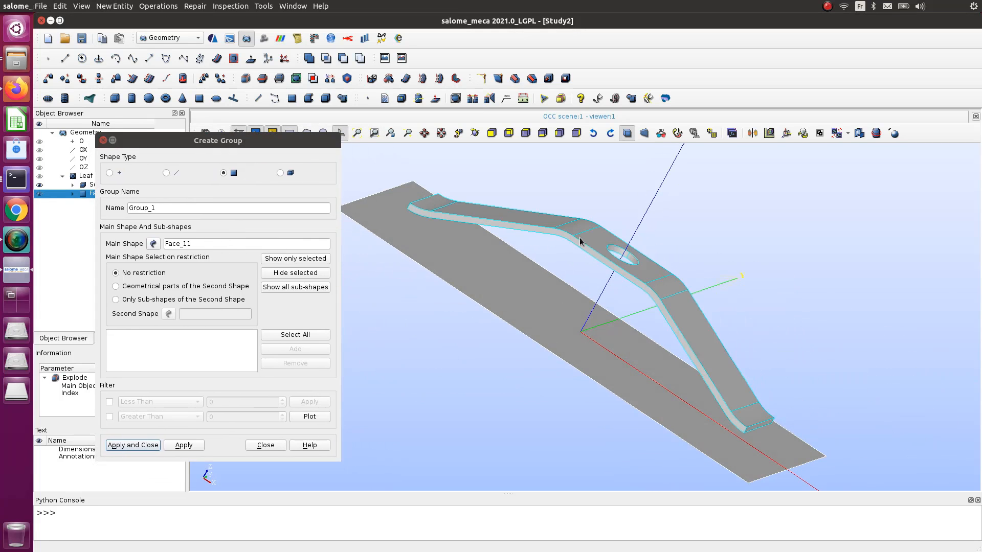
pyautogui.click(580, 234)
pyautogui.click(294, 262)
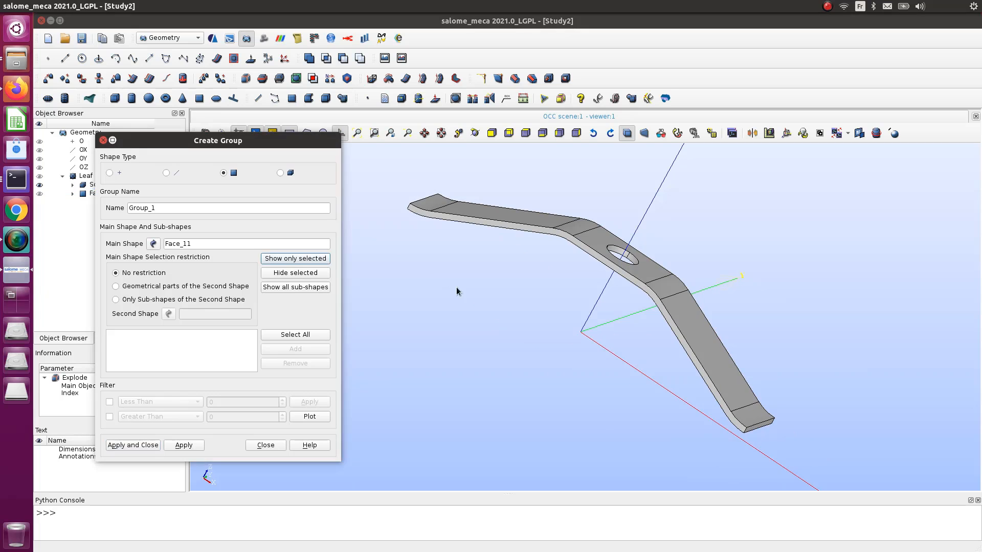
pyautogui.keyDown('ctrl'); pyautogui.moveTo(498, 304); pyautogui.dragTo(598, 191, button='right'); pyautogui.keyUp('ctrl')
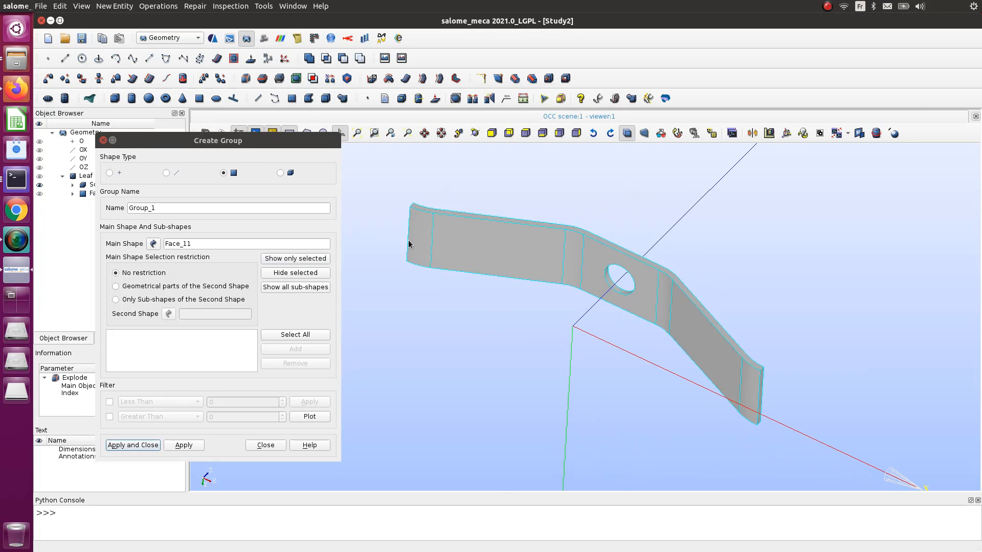
pyautogui.moveTo(159, 144); pyautogui.dragTo(226, 152)
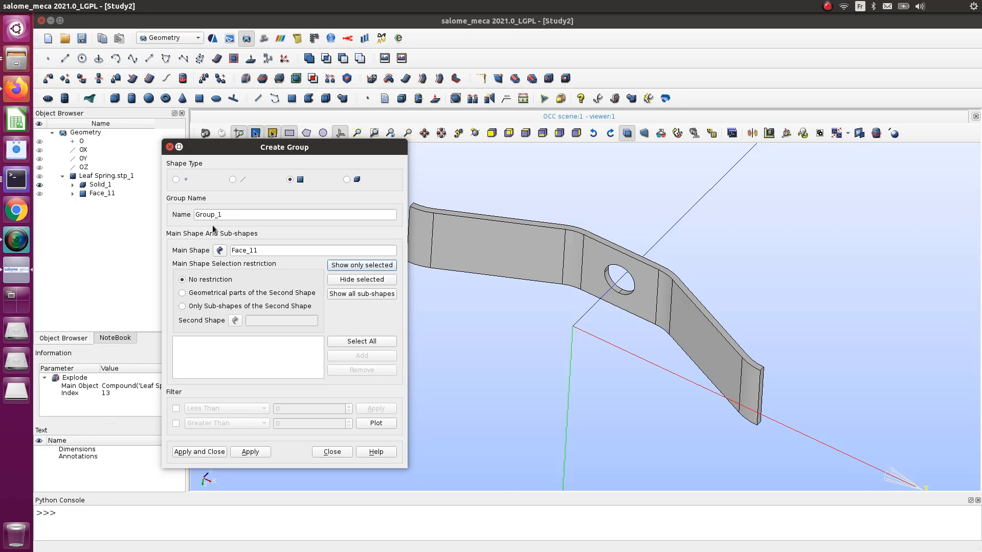
pyautogui.click(98, 186)
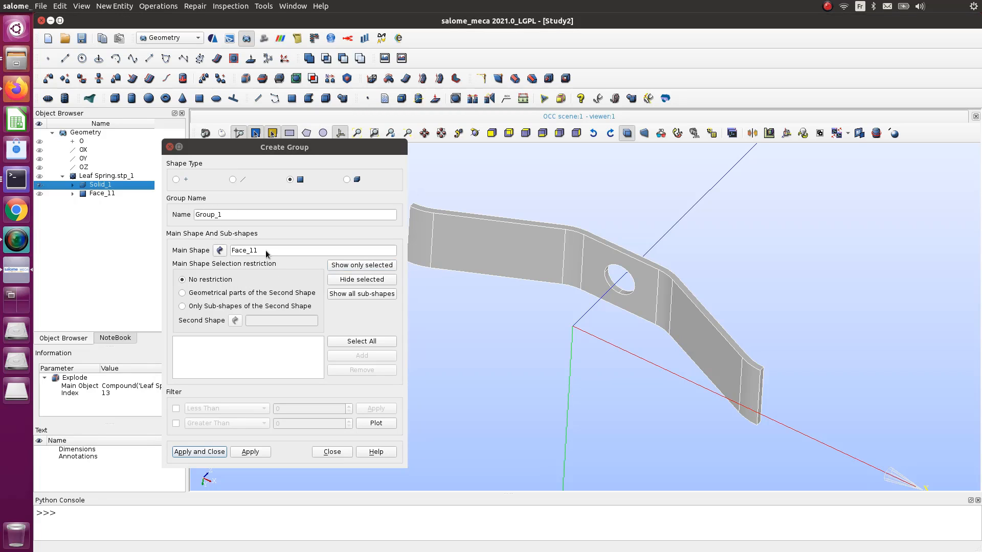
pyautogui.click(110, 194)
pyautogui.click(108, 185)
pyautogui.click(220, 250)
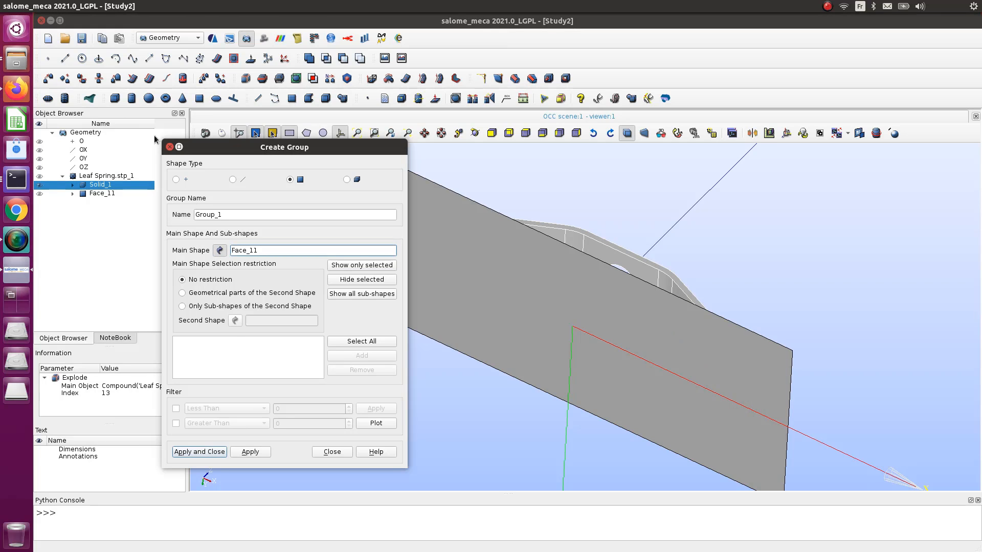
pyautogui.click(170, 148)
# Step: Close the group definition based on Face_11 and hide that ground face, leaving only the leaf spring solid displayed
pyautogui.click(111, 178)
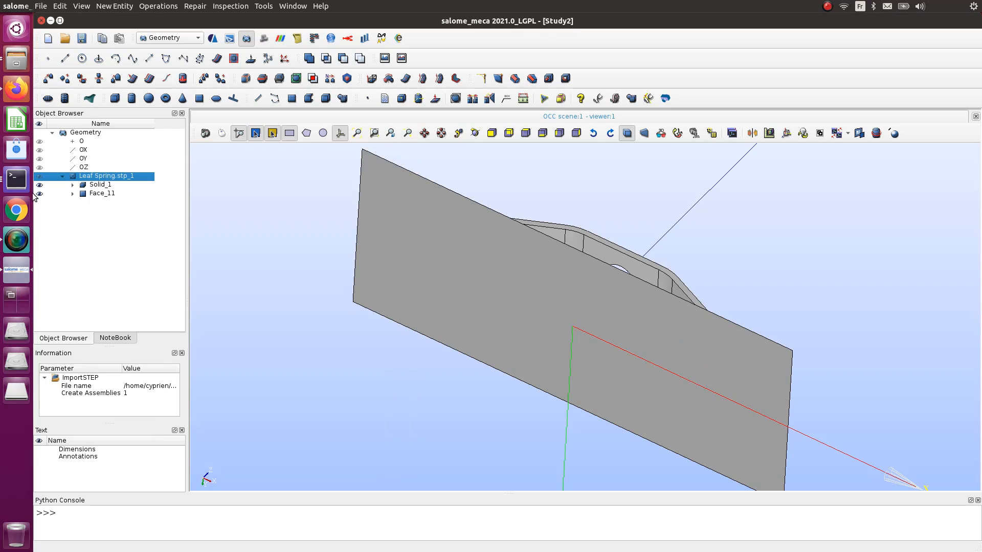
pyautogui.click(39, 195)
pyautogui.click(94, 186)
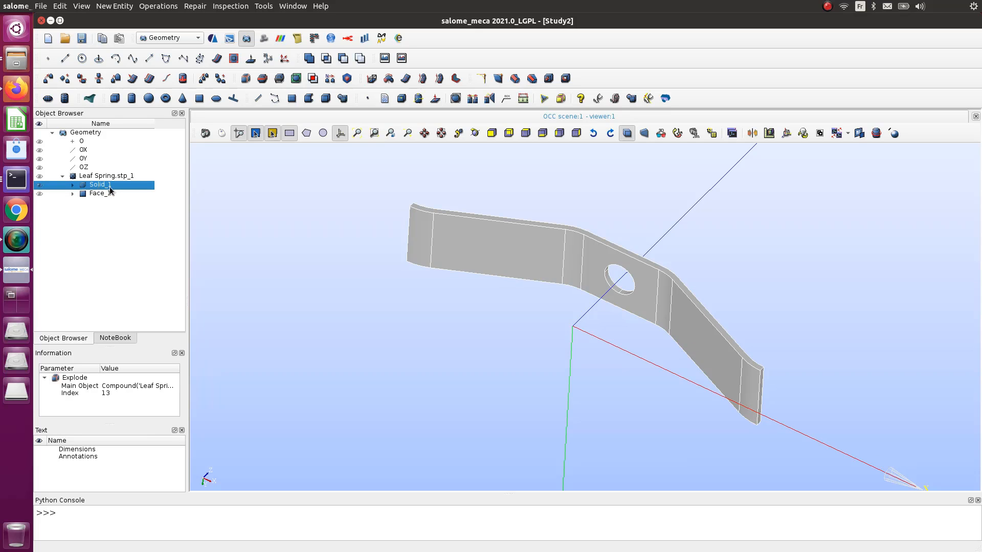
# Step: Start a face group on Solid_1 and add the underside faces of the spring's two end tips
pyautogui.rightClick(102, 186)
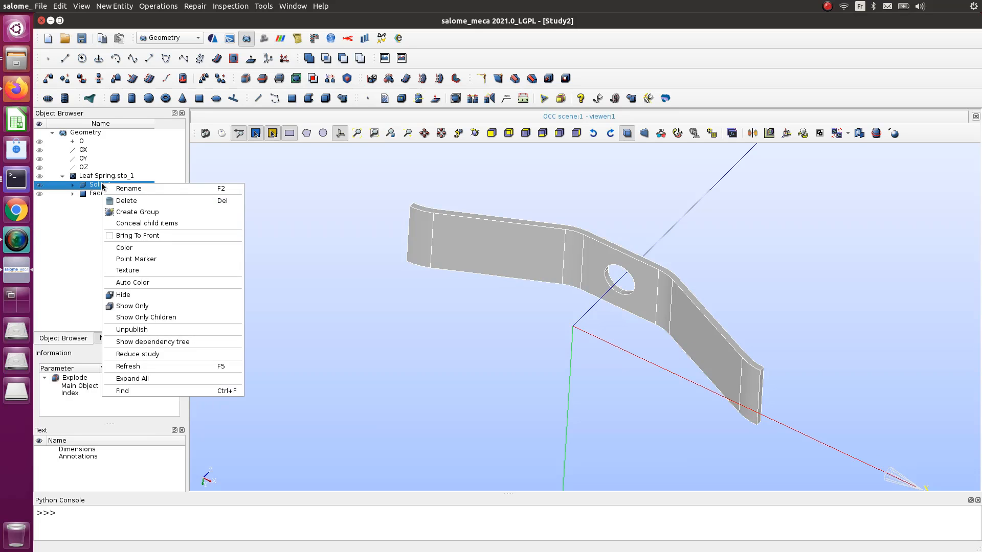
pyautogui.click(134, 212)
pyautogui.moveTo(512, 125); pyautogui.dragTo(250, 149)
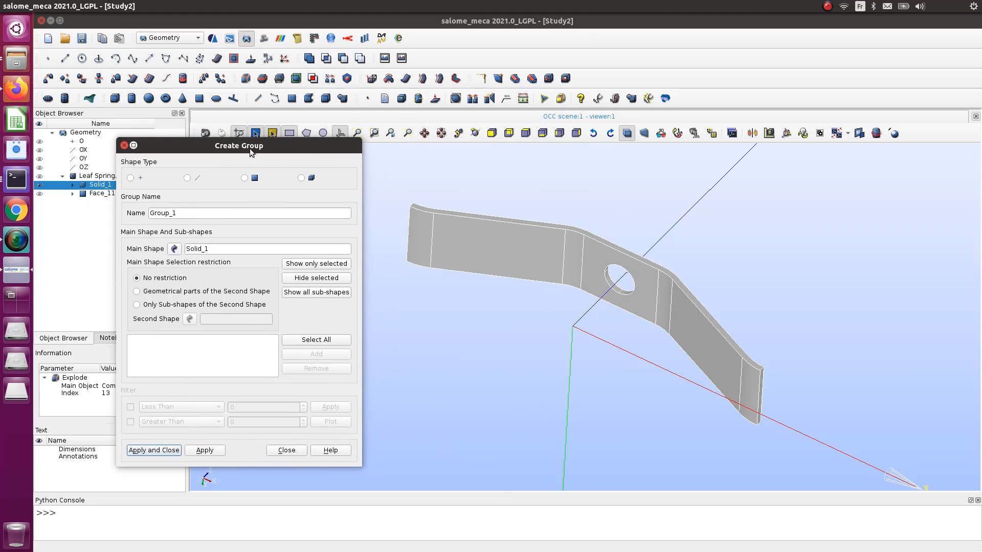
pyautogui.click(245, 177)
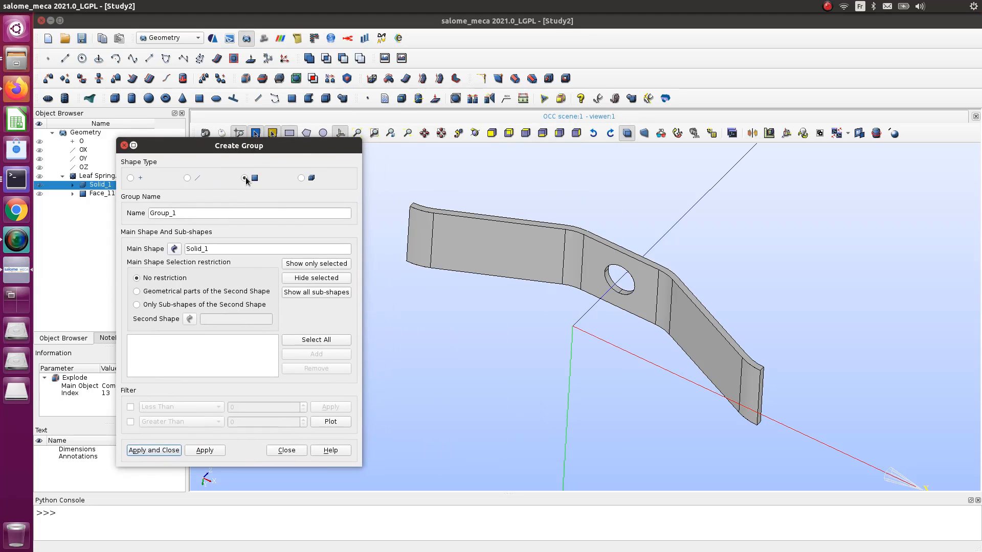
pyautogui.click(416, 254)
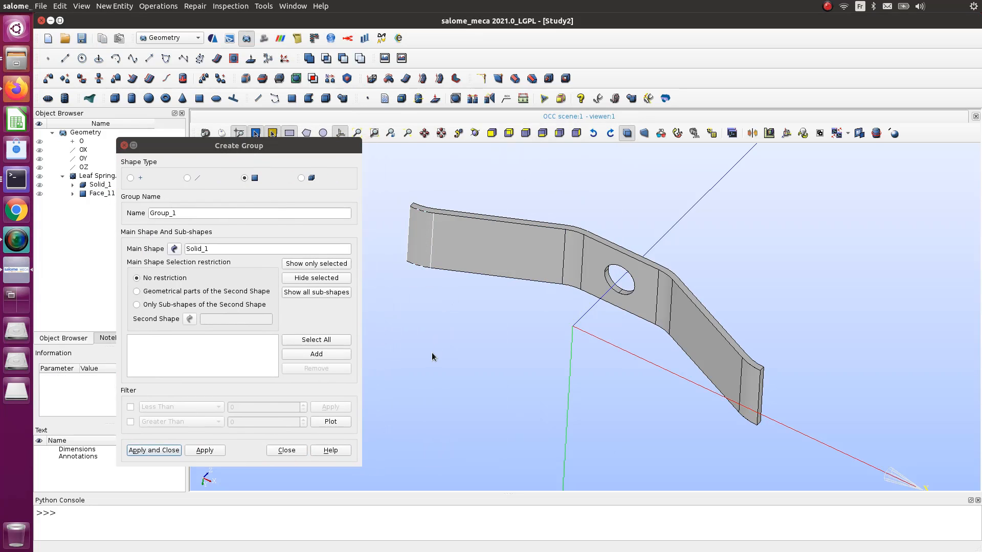
pyautogui.click(755, 407)
pyautogui.click(335, 355)
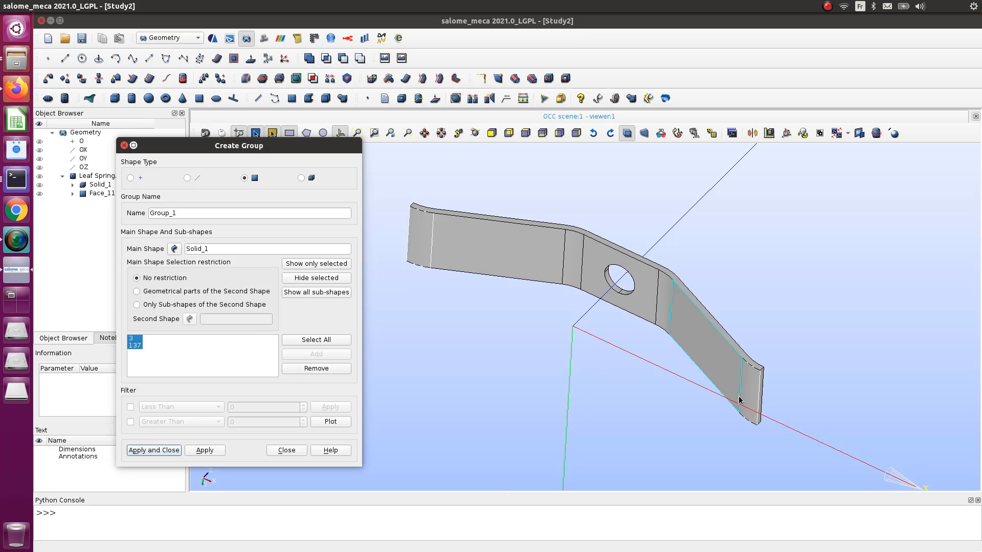
# Step: Name the end-face group contact_spring and create it
pyautogui.moveTo(185, 213); pyautogui.dragTo(116, 211)
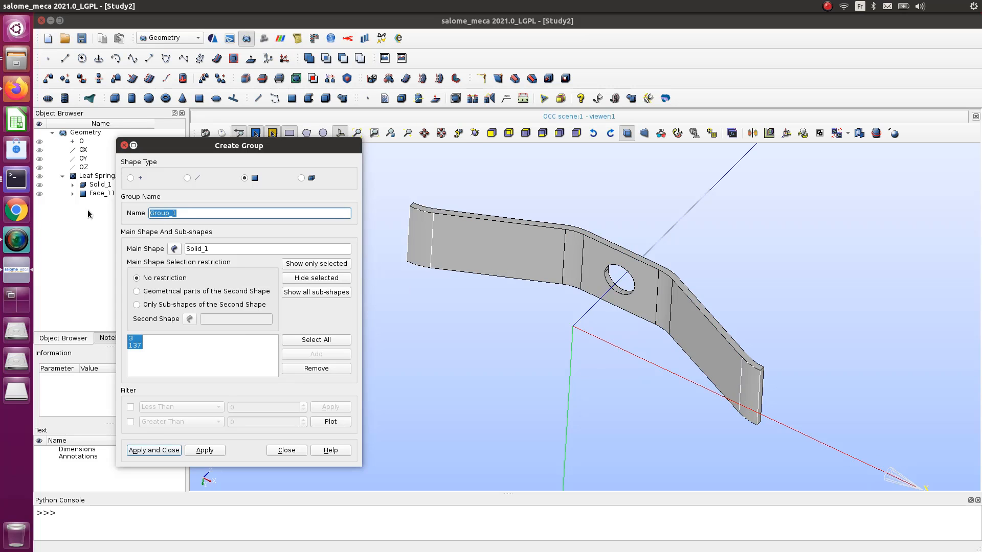
pyautogui.write('contact_spring')
pyautogui.keyDown('ctrl'); pyautogui.moveTo(496, 332); pyautogui.dragTo(572, 463, button='right'); pyautogui.keyUp('ctrl')
pyautogui.keyDown('ctrl'); pyautogui.moveTo(517, 340); pyautogui.dragTo(469, 383, button='right'); pyautogui.keyUp('ctrl')
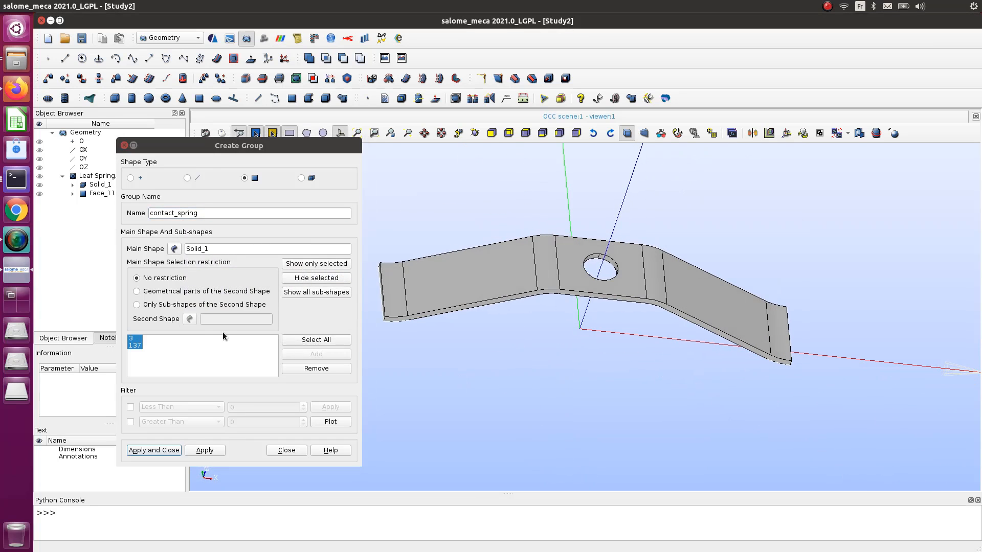
pyautogui.click(216, 145)
pyautogui.click(213, 450)
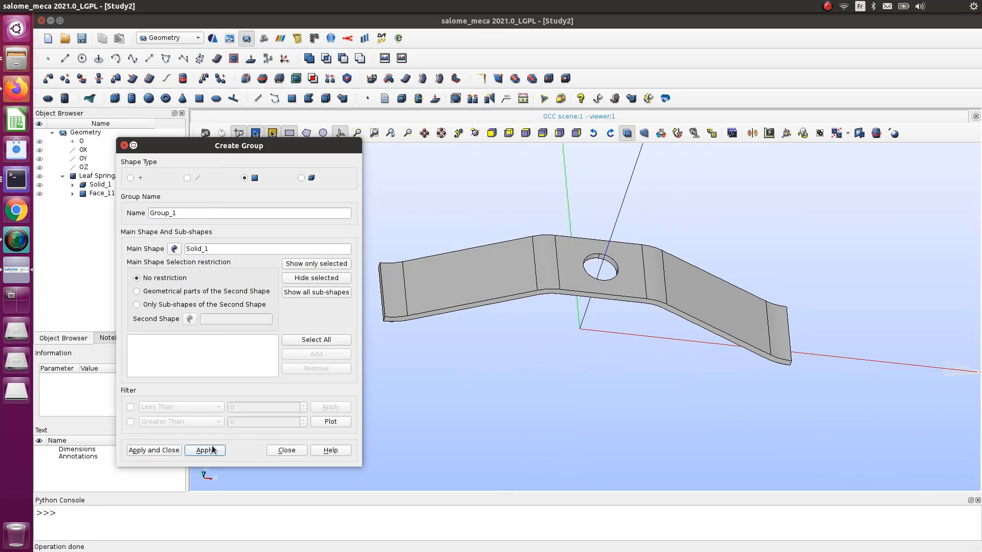
# Step: Create a face group named load_face from the flat upper face around the central hole
pyautogui.click(578, 260)
pyautogui.click(578, 261)
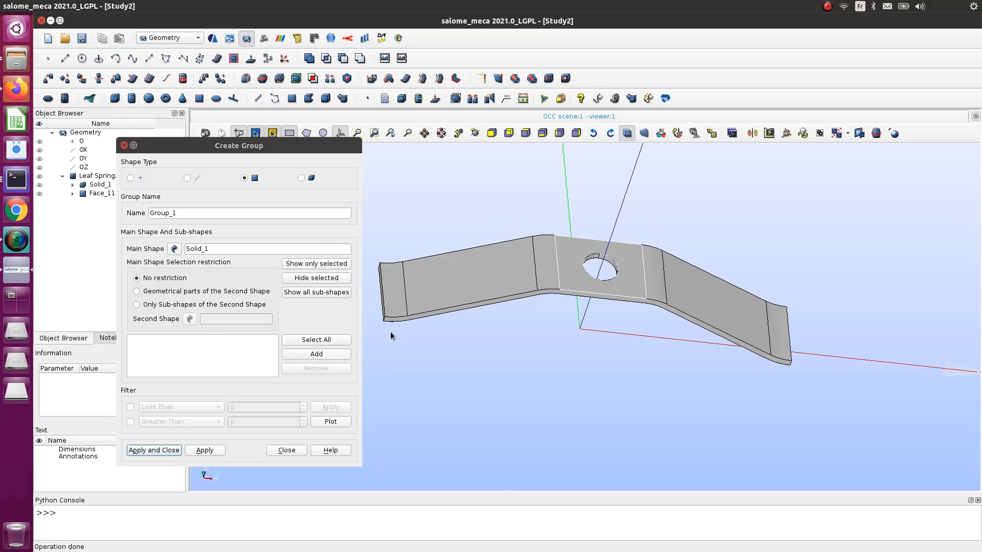
pyautogui.click(317, 353)
pyautogui.moveTo(192, 212); pyautogui.dragTo(92, 219)
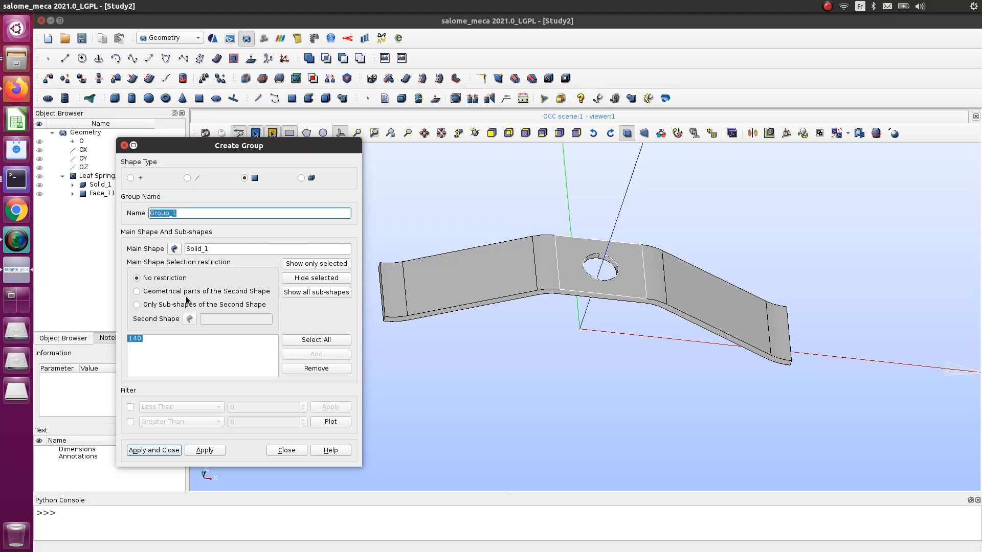
pyautogui.press('BackSpace')
pyautogui.click(204, 450)
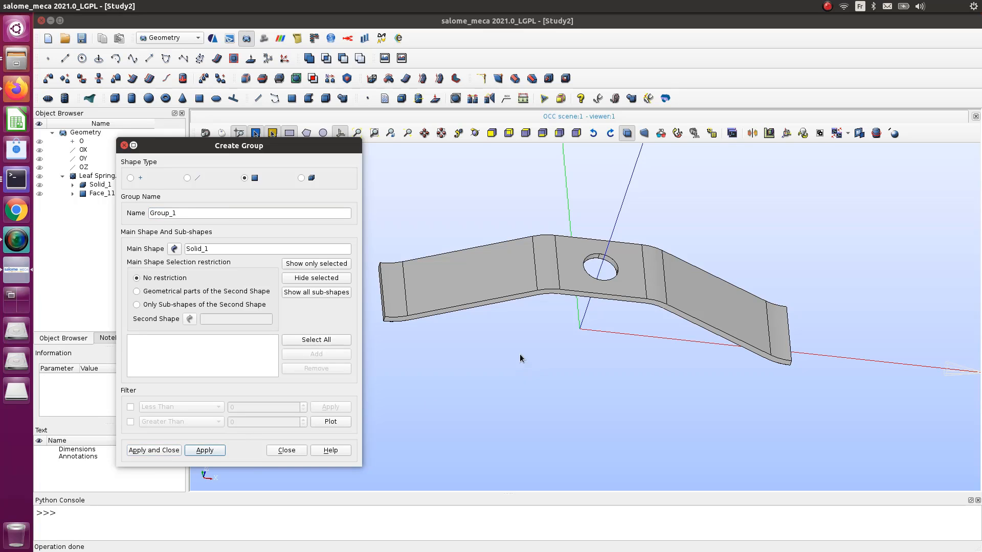
# Step: Create a solid-type group named spring_vol containing the whole leaf spring volume and finish defining groups
pyautogui.click(301, 179)
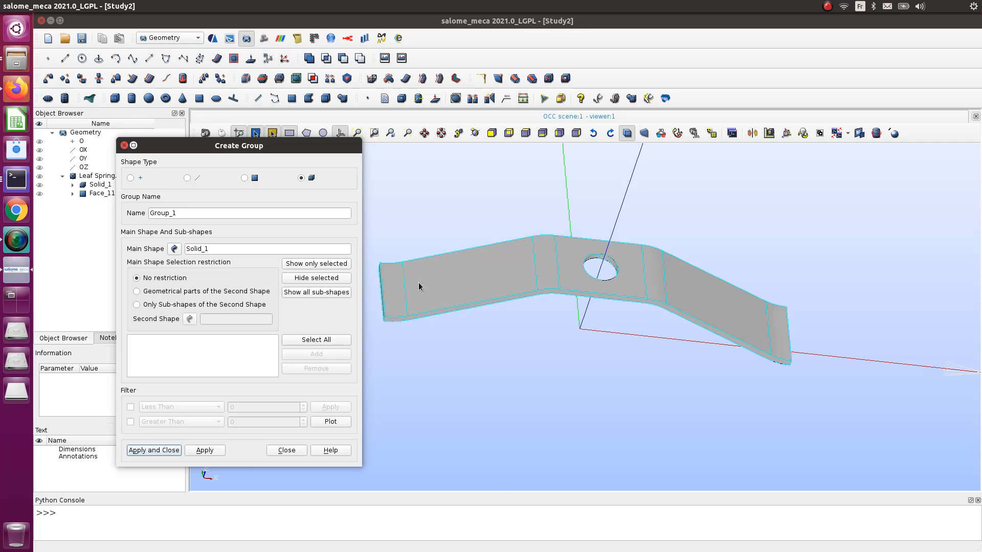
pyautogui.click(397, 295)
pyautogui.click(334, 355)
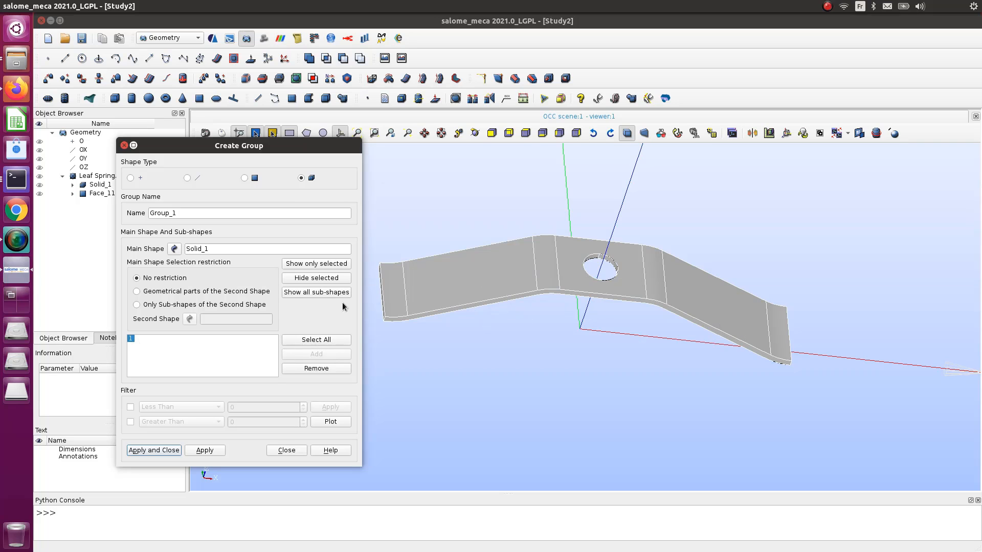
pyautogui.moveTo(186, 213); pyautogui.dragTo(103, 217)
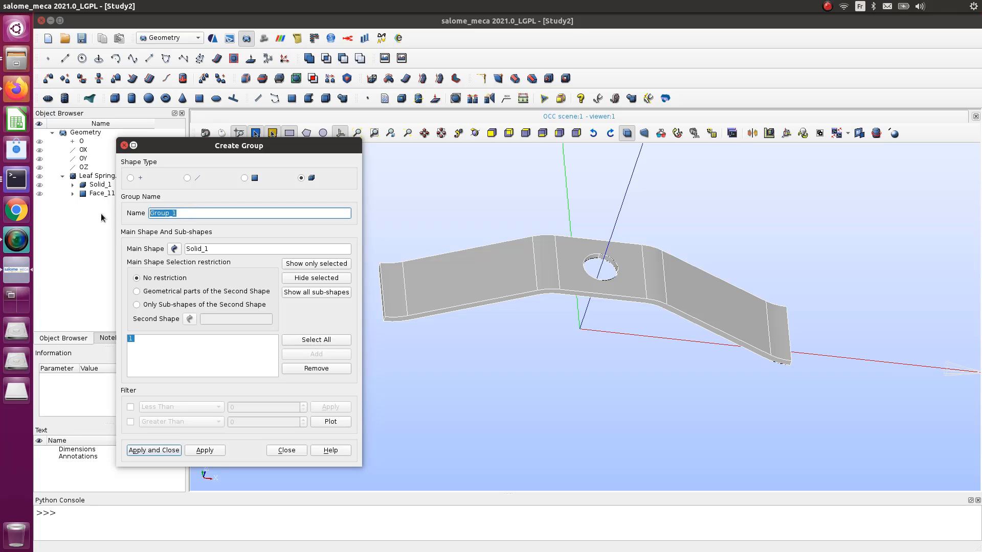
pyautogui.write('spring_vol')
pyautogui.click(159, 450)
# Step: Save the study as Study2 in the leaf folder
pyautogui.keyDown('ctrl'); pyautogui.moveTo(594, 409); pyautogui.dragTo(451, 311, button='right'); pyautogui.keyUp('ctrl')
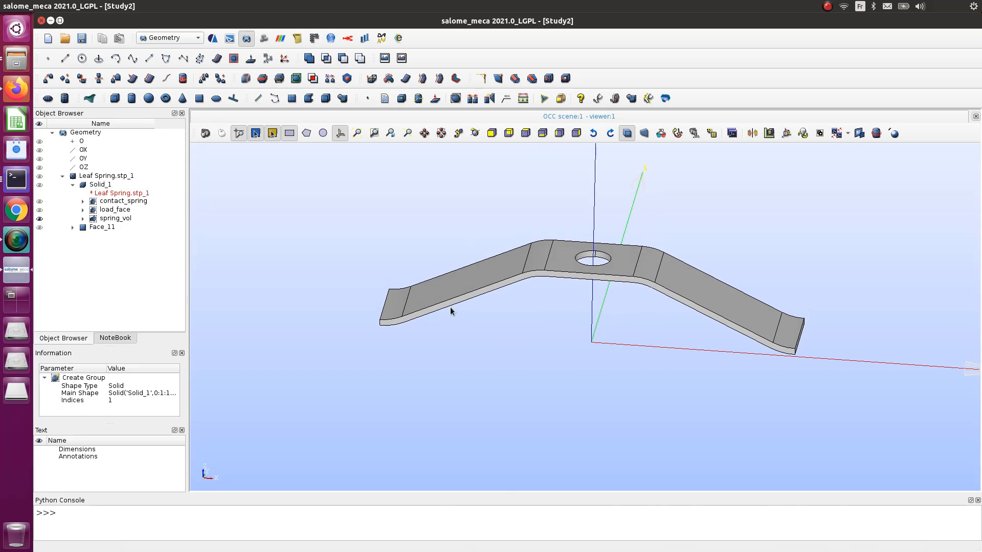
pyautogui.click(81, 38)
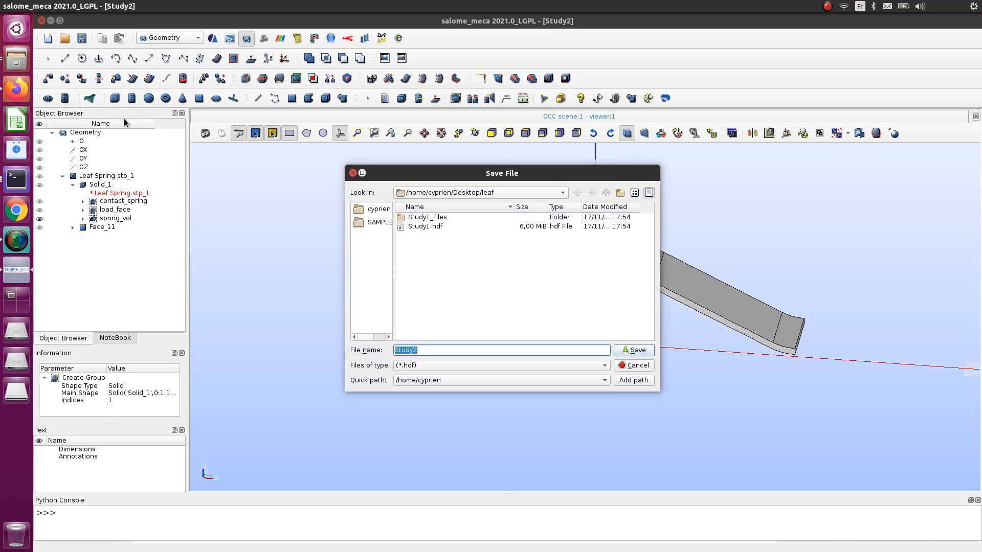
pyautogui.click(634, 352)
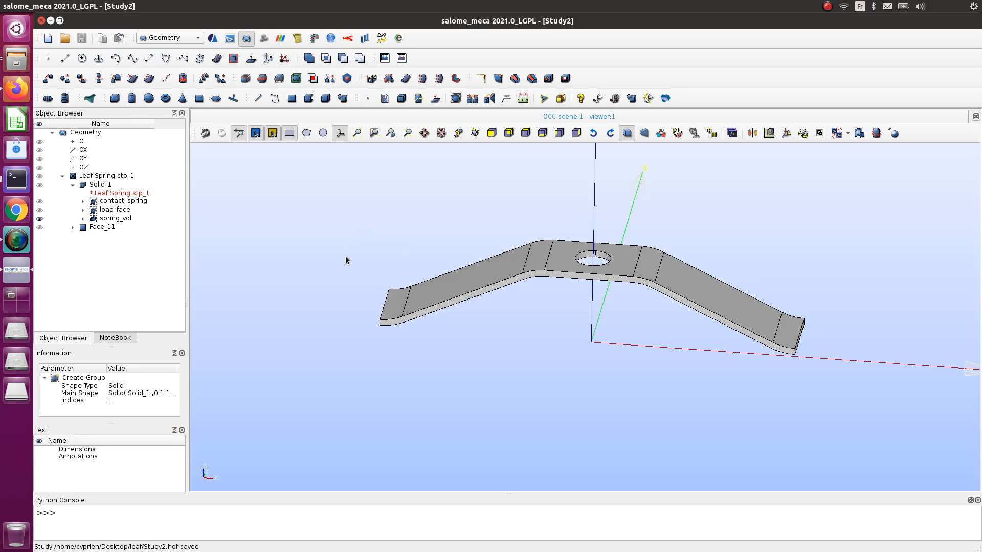
# Step: Display Solid_1 in the Mesh module's VTK scene with the help panel closed
pyautogui.scroll(3, 345, 256)
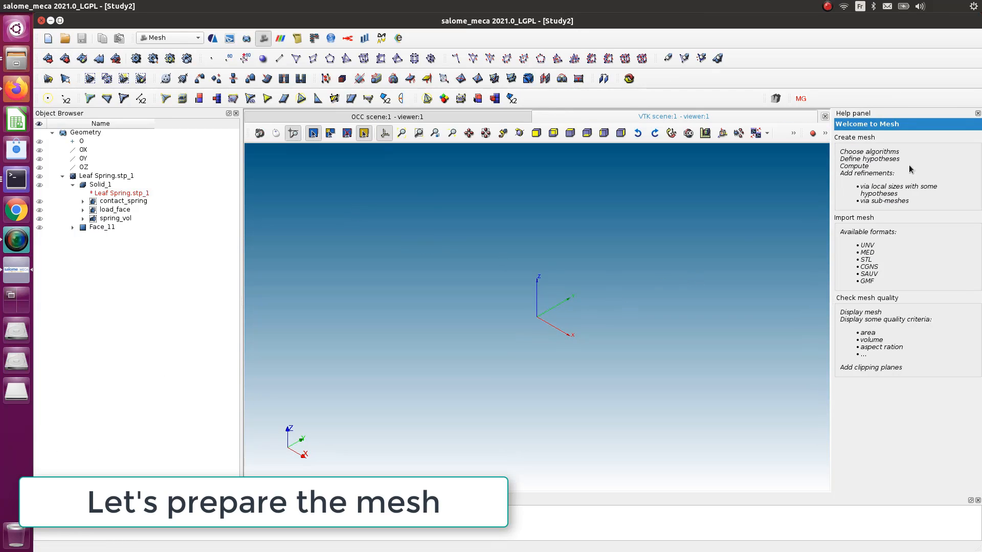
pyautogui.click(977, 113)
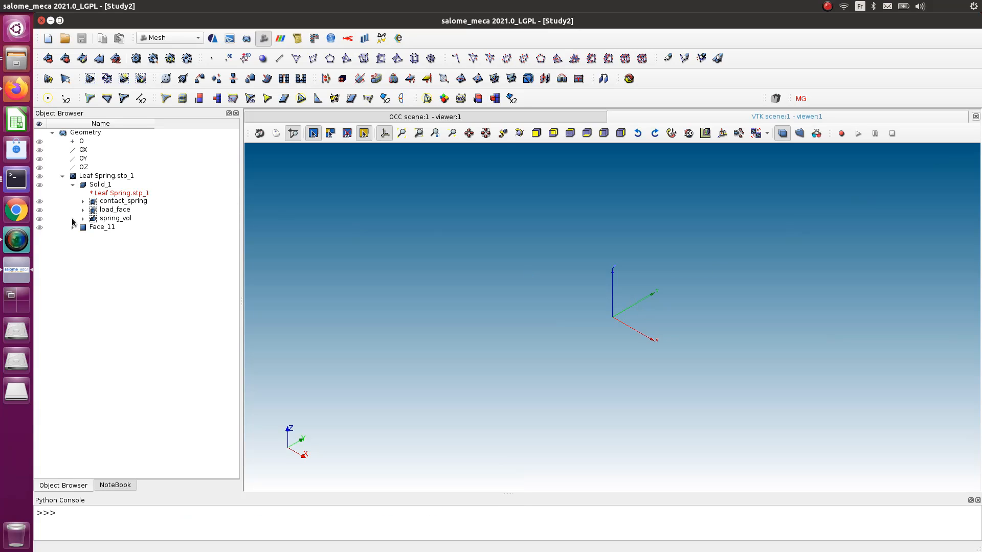
pyautogui.click(40, 185)
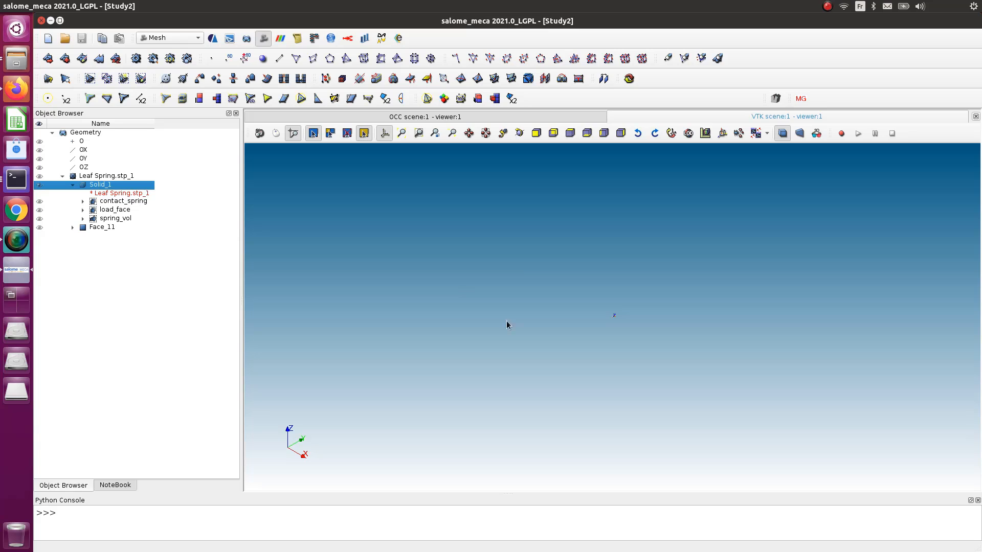
pyautogui.scroll(10, 611, 317)
pyautogui.scroll(10, 602, 305)
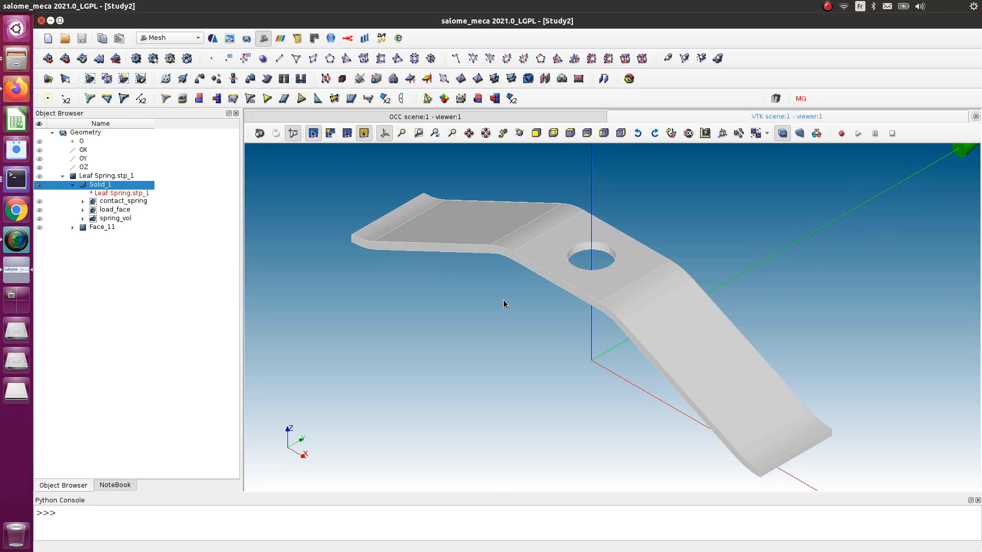
pyautogui.scroll(2, 503, 299)
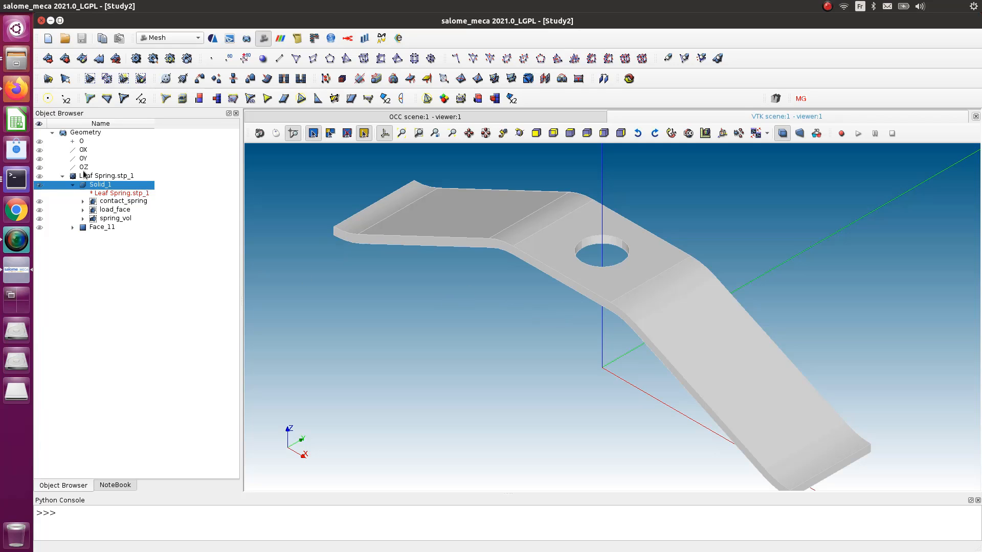
# Step: Define a new mesh Mesh_1 on Solid_1 using the NETGEN 1D-2D-3D algorithm
pyautogui.click(48, 61)
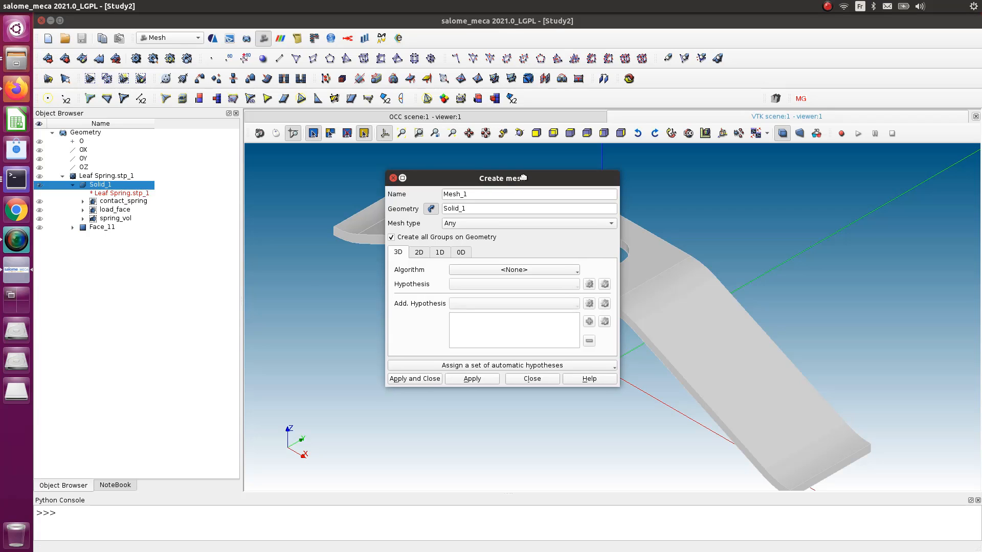
pyautogui.moveTo(523, 177); pyautogui.dragTo(280, 252)
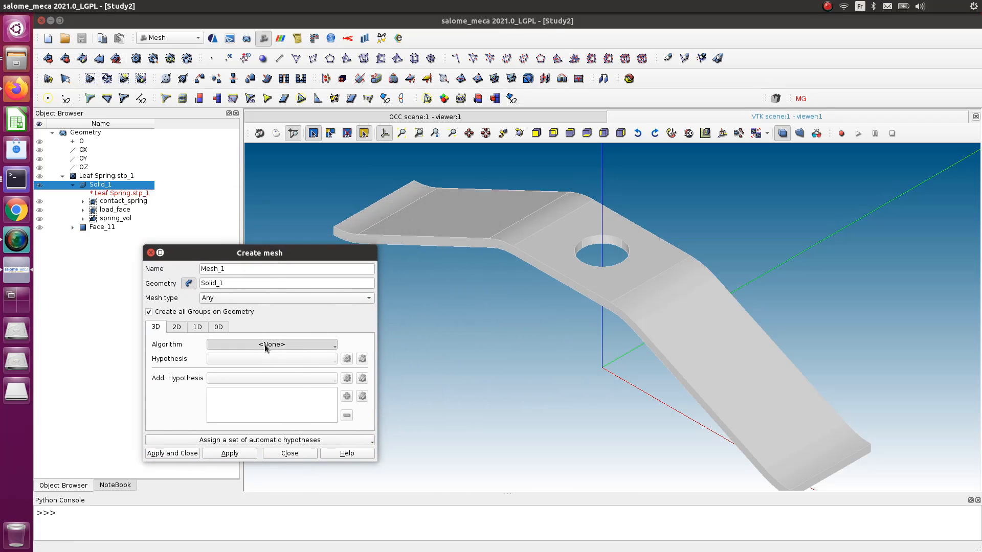
pyautogui.click(265, 345)
pyautogui.click(277, 422)
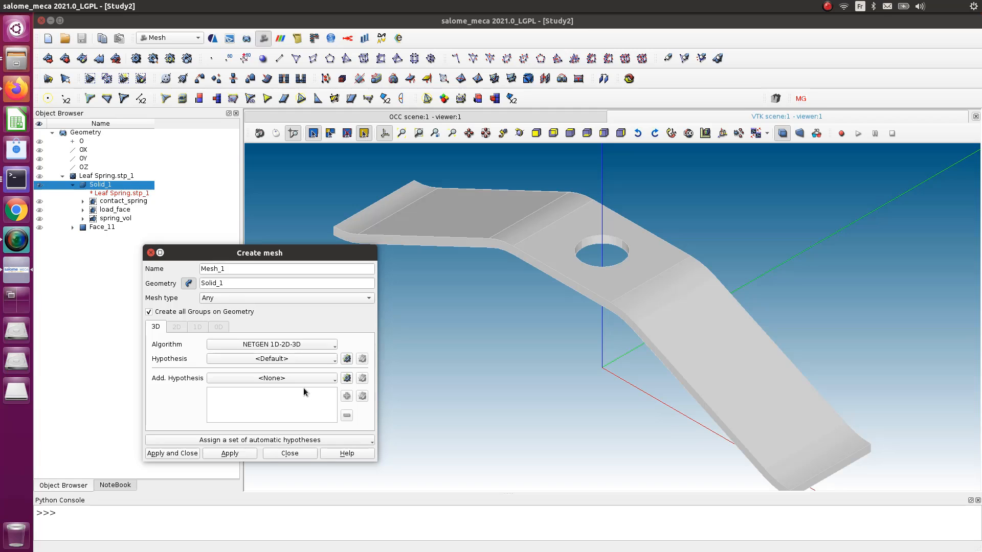
# Step: Add a NETGEN 3D Parameters hypothesis with a minimum size of 0.001 and create the mesh definition
pyautogui.click(348, 359)
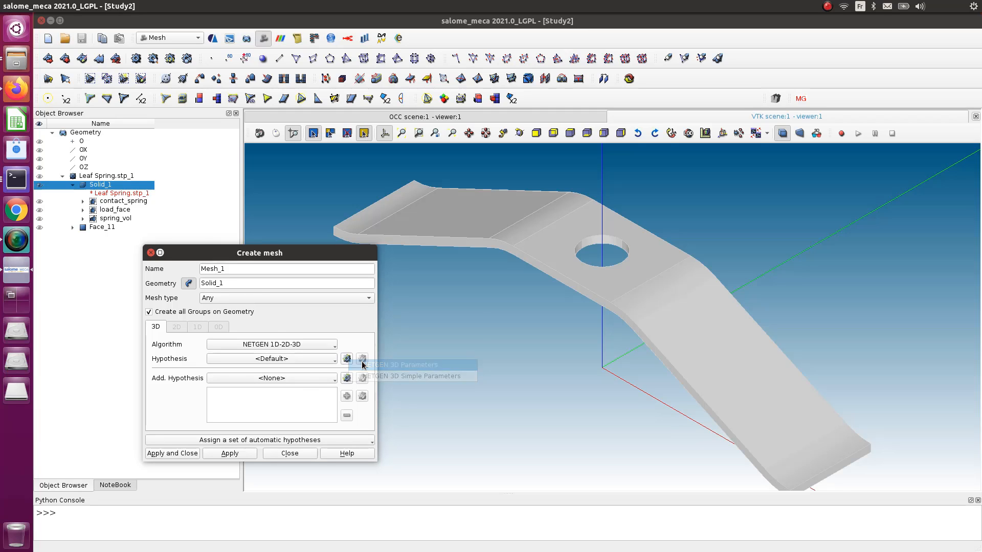
pyautogui.click(368, 365)
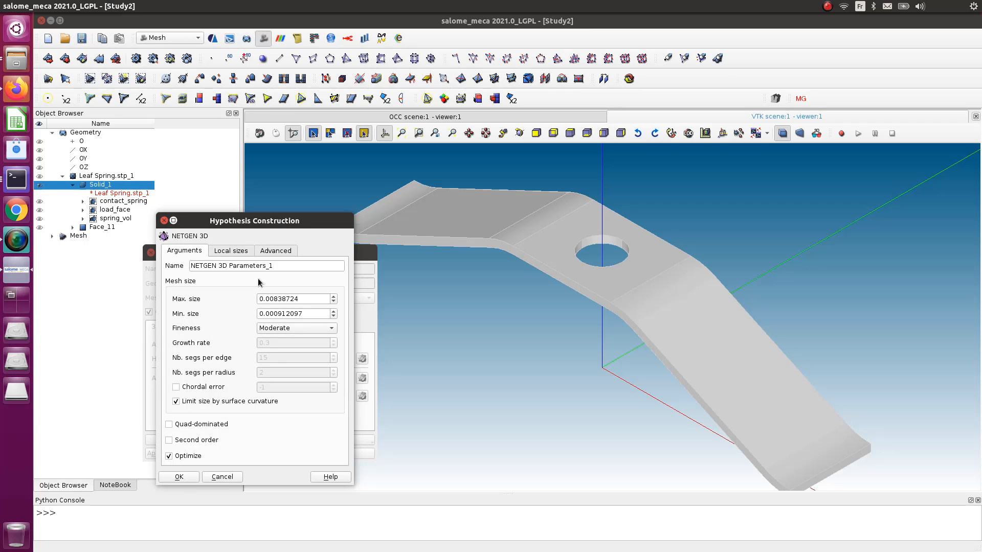
pyautogui.moveTo(274, 298); pyautogui.dragTo(327, 299)
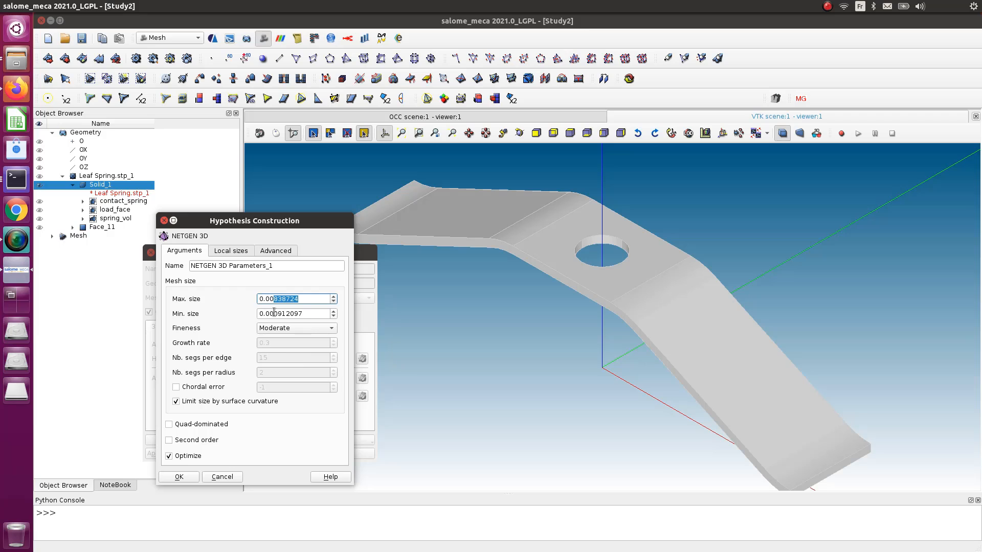
pyautogui.moveTo(274, 313); pyautogui.dragTo(327, 314)
pyautogui.write('1')
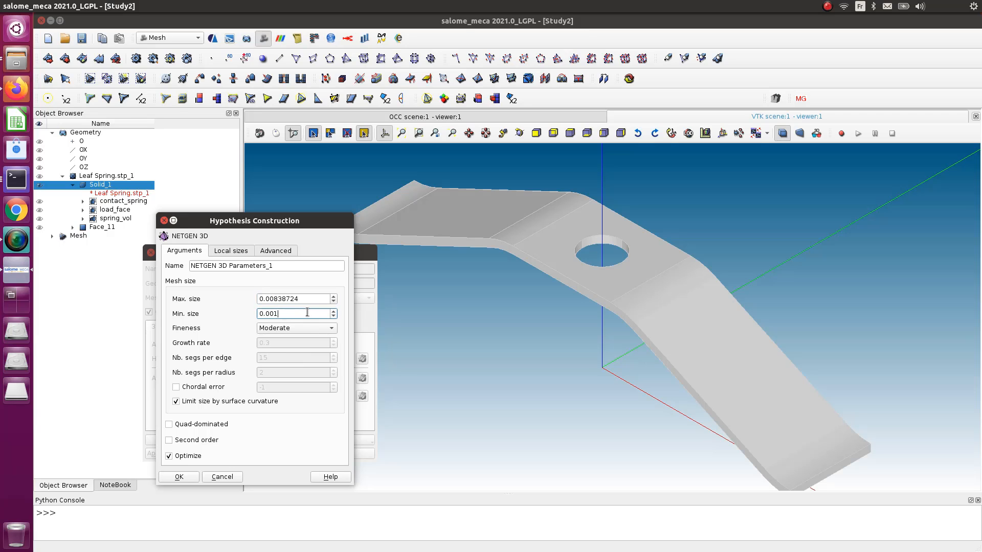
pyautogui.click(163, 477)
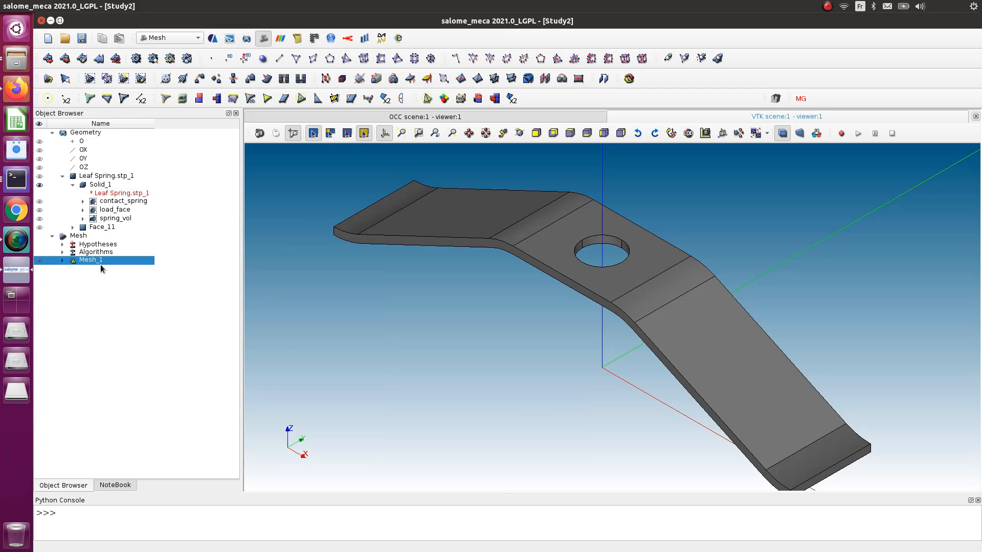
# Step: Compute Mesh_1 and close the computation report to show the meshed spring
pyautogui.rightClick(100, 262)
pyautogui.click(129, 318)
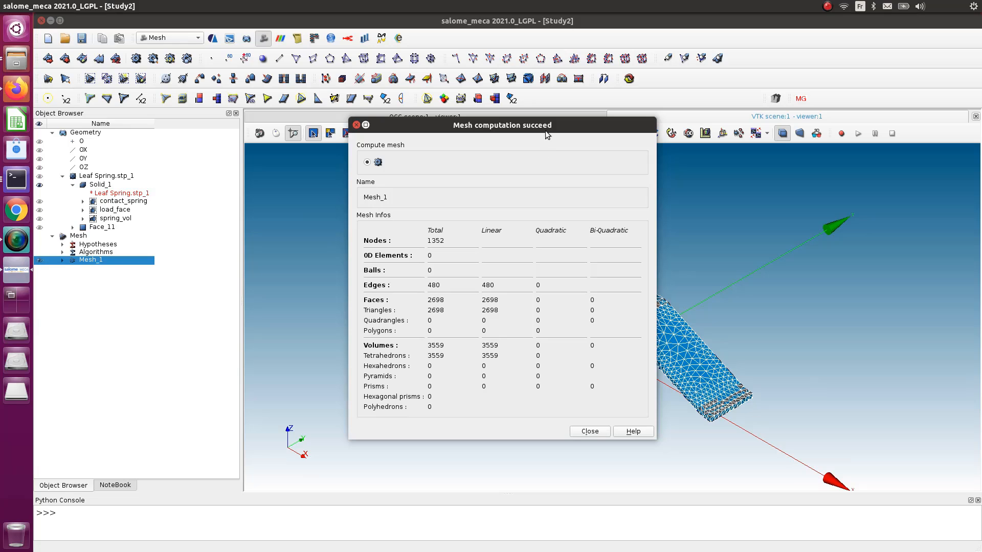
pyautogui.moveTo(545, 130); pyautogui.dragTo(377, 168)
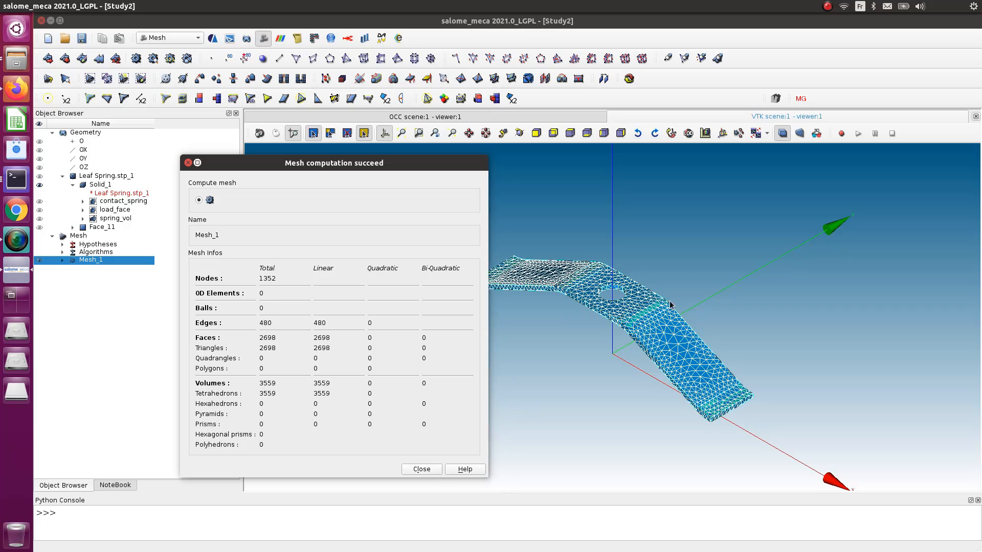
pyautogui.click(434, 469)
pyautogui.scroll(10, 607, 397)
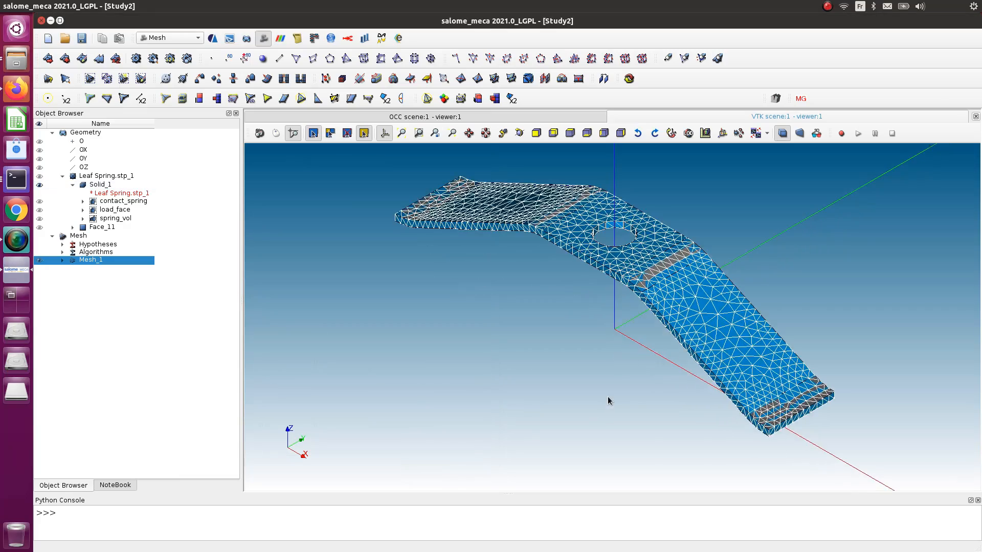
# Step: Create mesh groups on Mesh_1 from the geometry groups contact_spring, load_face and spring_vol as element groups
pyautogui.scroll(-5, 615, 268)
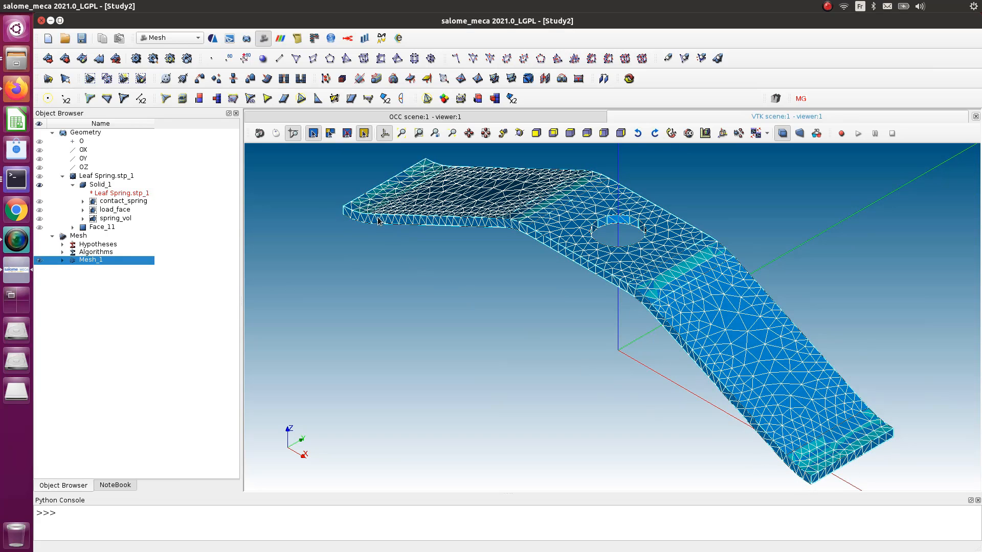
pyautogui.scroll(-3, 429, 266)
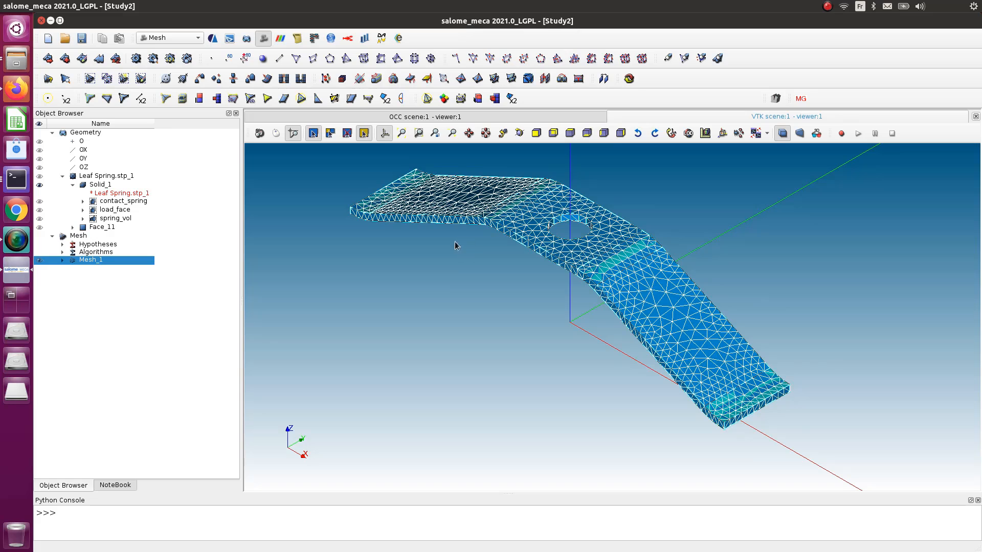
pyautogui.scroll(3, 463, 272)
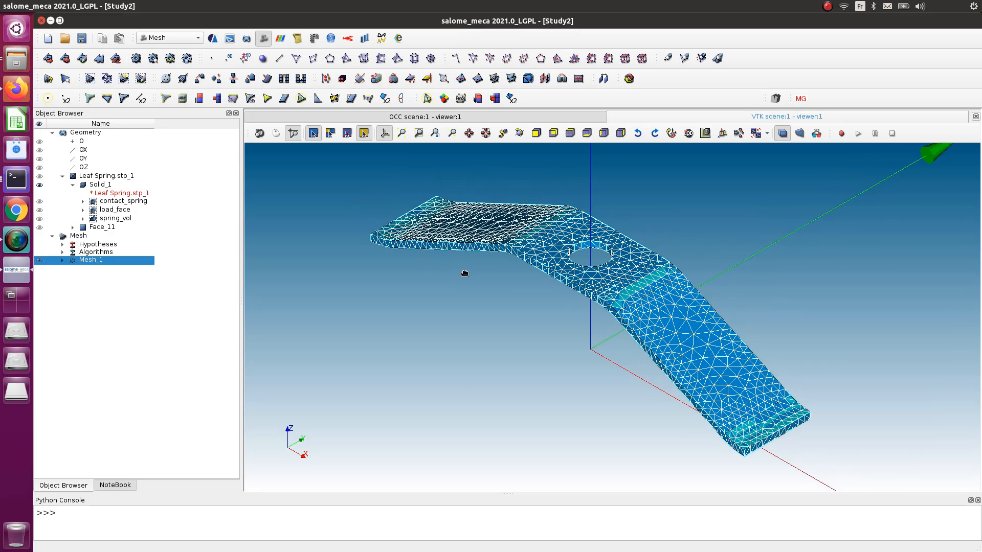
pyautogui.scroll(2, 475, 288)
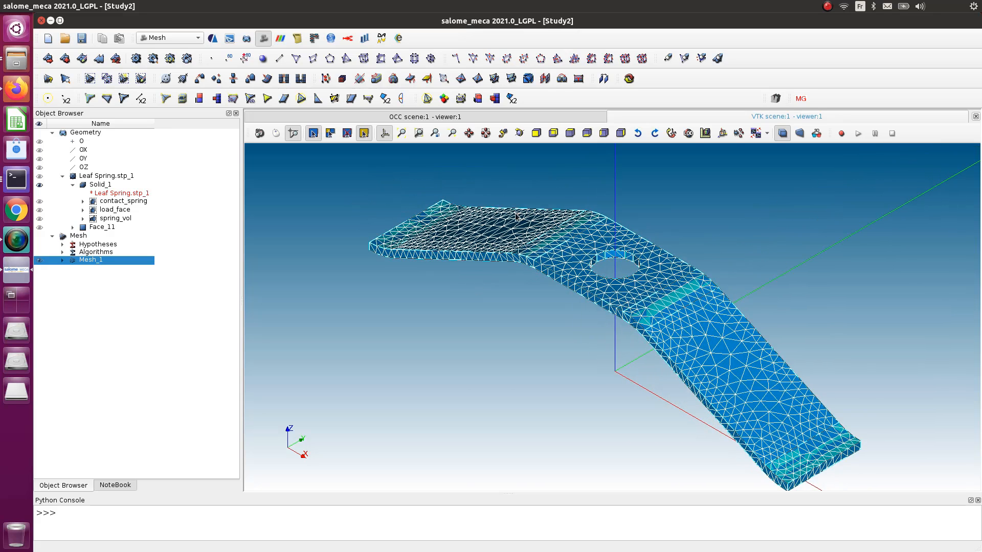
pyautogui.scroll(-1, 479, 368)
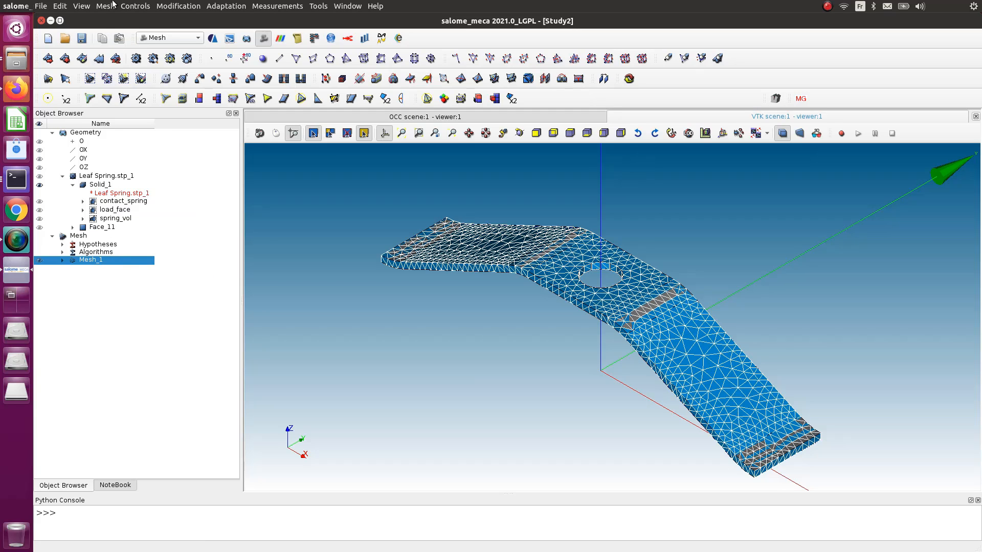
pyautogui.click(105, 5)
pyautogui.click(160, 151)
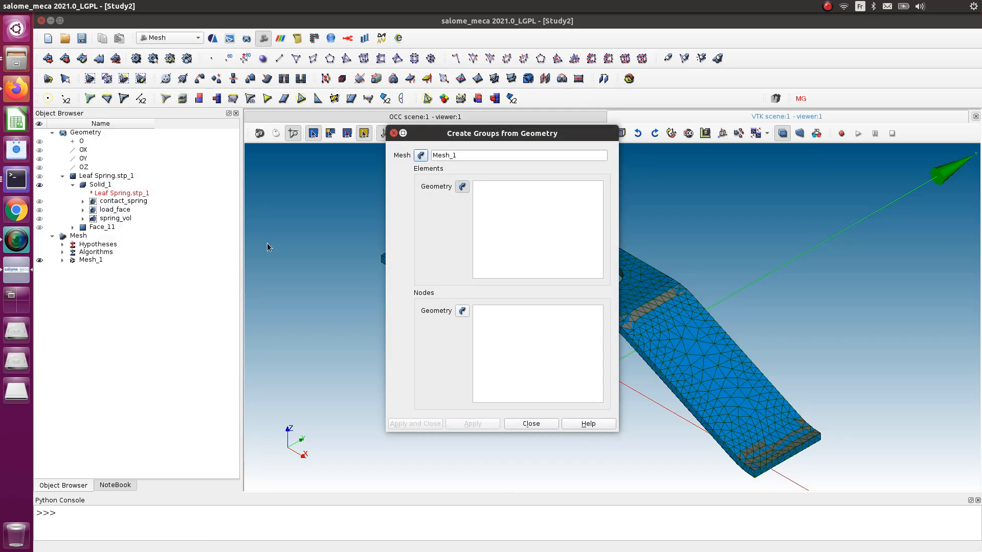
pyautogui.click(128, 204)
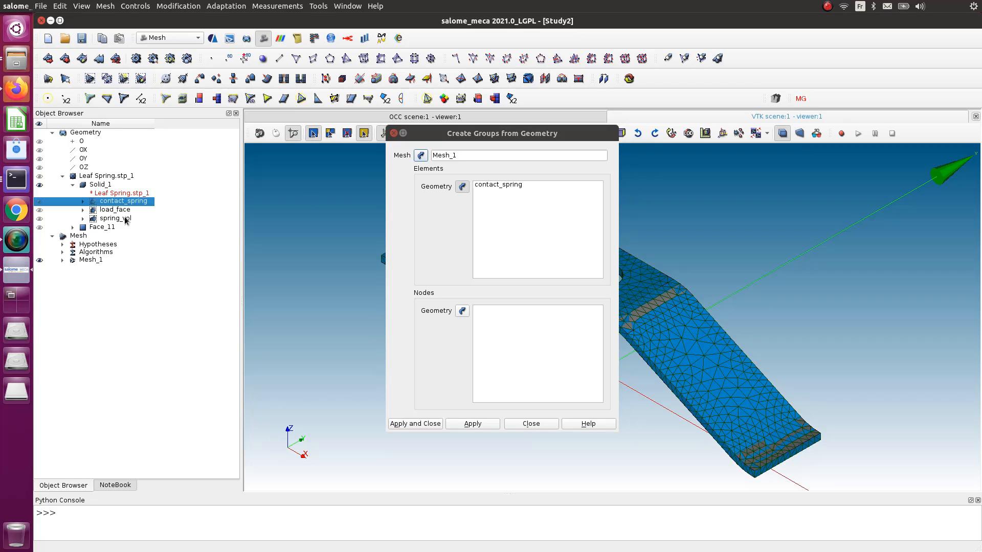
pyautogui.keyDown('shift'); pyautogui.click(127, 219); pyautogui.keyUp('shift')
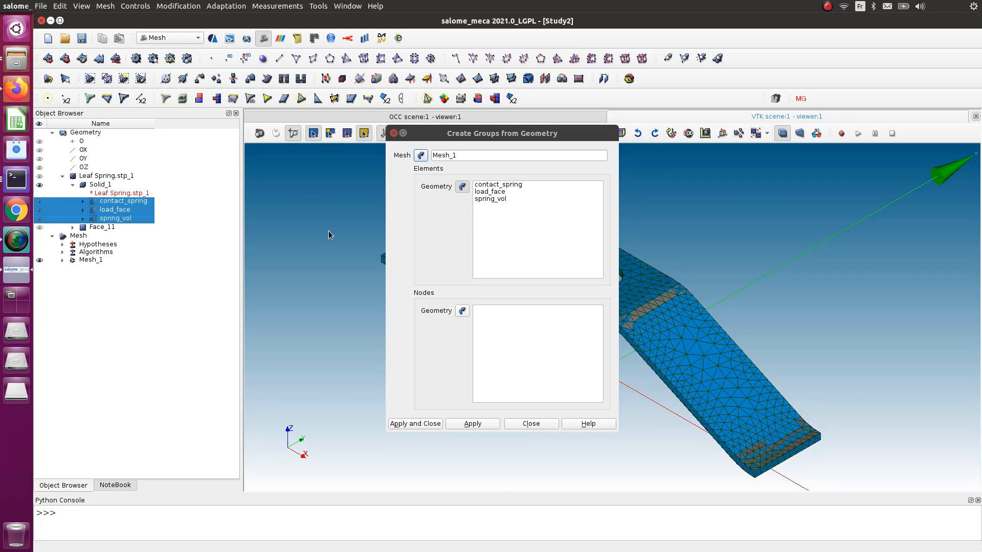
pyautogui.click(410, 424)
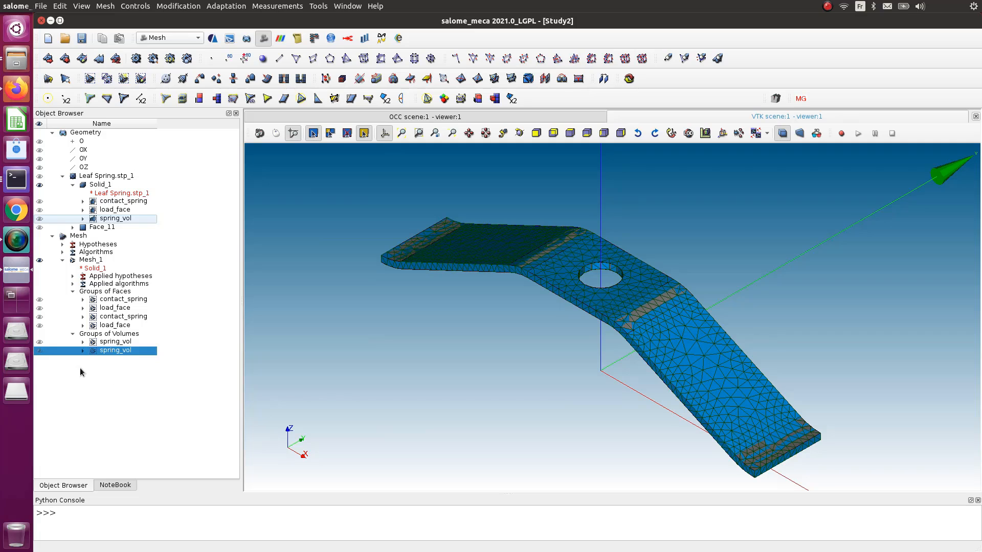
# Step: Hide Mesh_1 and inspect the first contact_spring and load_face face groups on the spring one at a time
pyautogui.click(40, 261)
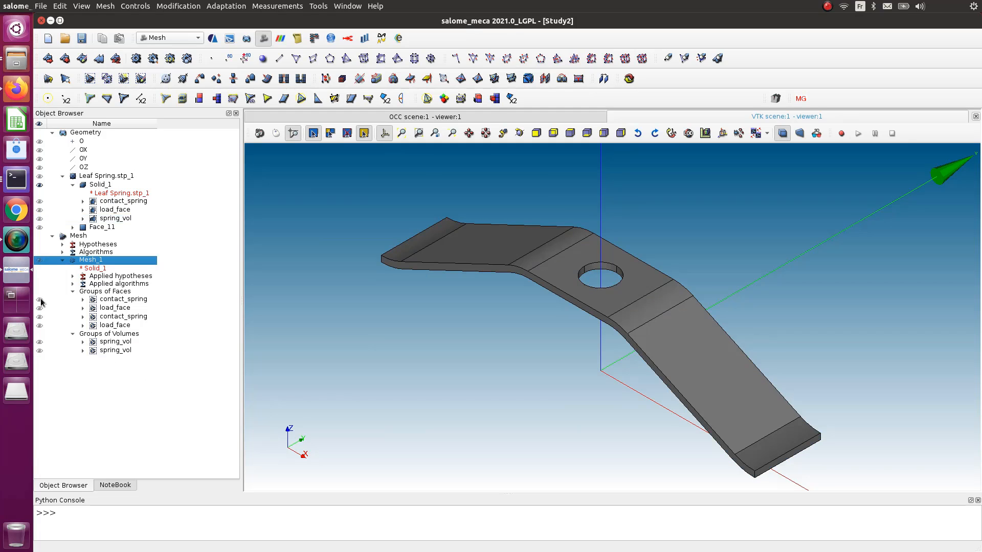
pyautogui.click(41, 300)
pyautogui.keyDown('ctrl'); pyautogui.moveTo(415, 372); pyautogui.dragTo(448, 248, button='right'); pyautogui.keyUp('ctrl')
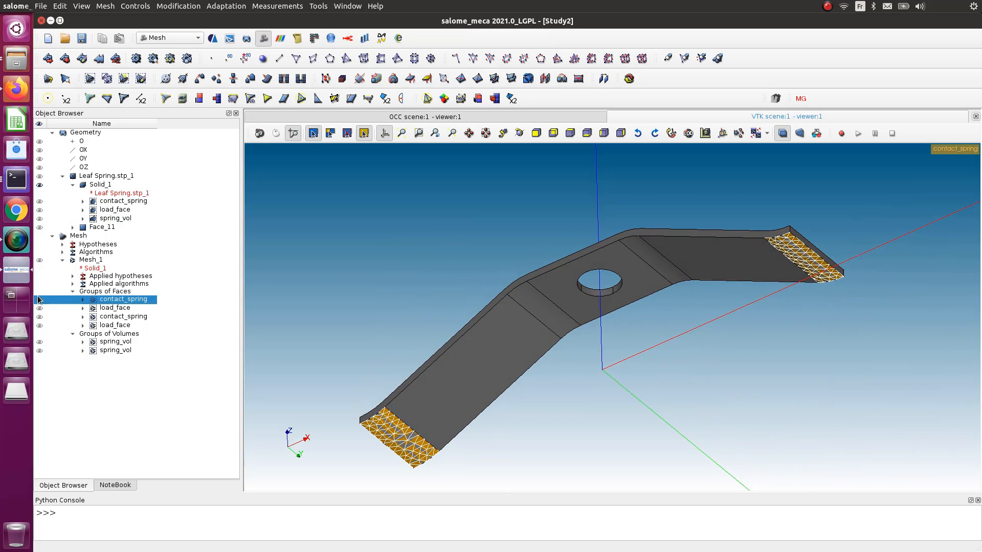
pyautogui.click(39, 299)
pyautogui.click(39, 309)
pyautogui.keyDown('ctrl'); pyautogui.moveTo(548, 250); pyautogui.dragTo(578, 377, button='right'); pyautogui.keyUp('ctrl')
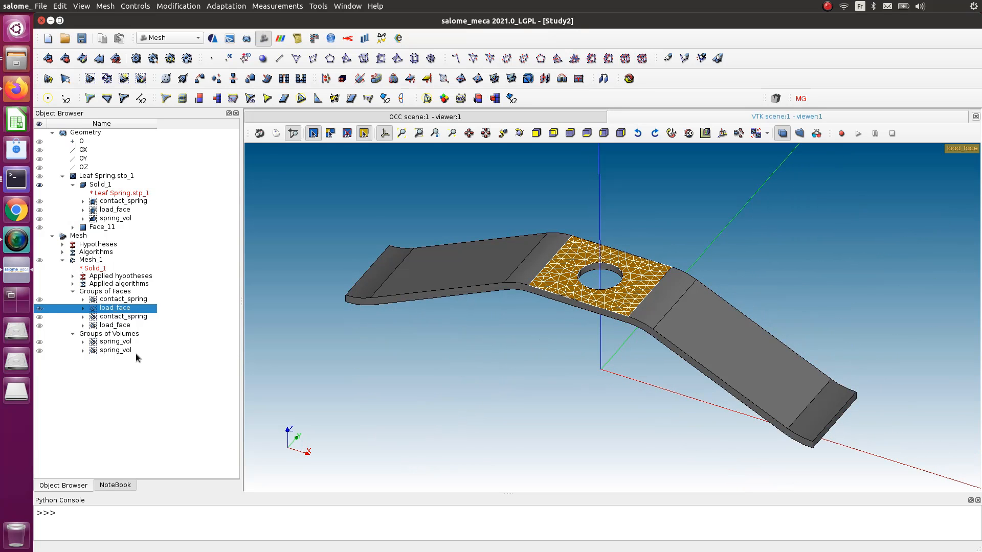
pyautogui.click(40, 308)
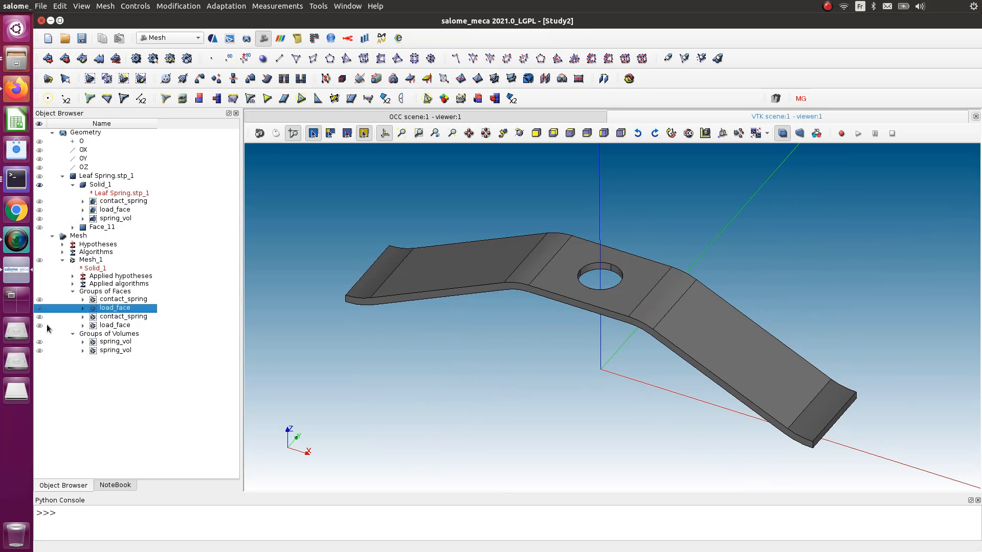
# Step: Delete the duplicate contact_spring and load_face entries from the mesh's groups of faces
pyautogui.click(129, 317)
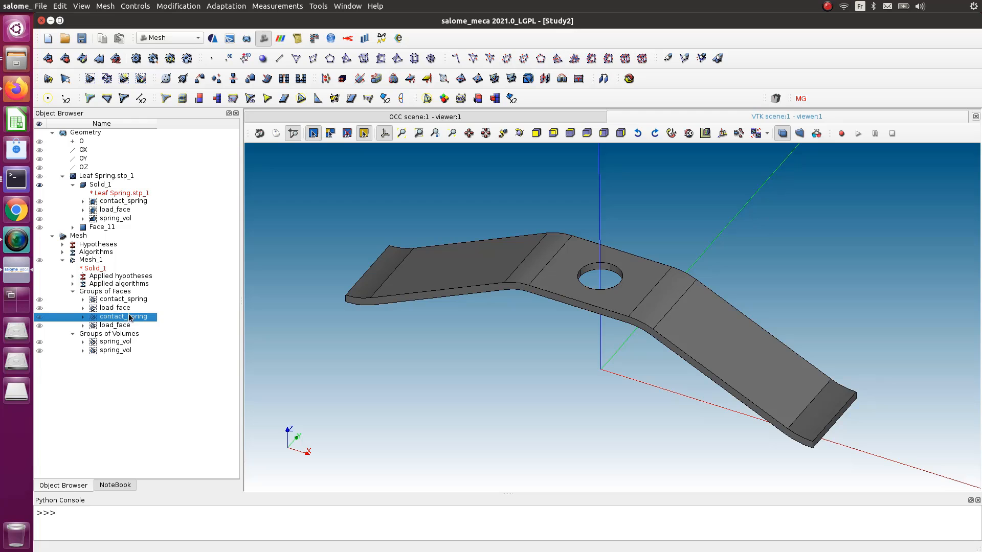
pyautogui.keyDown('ctrl'); pyautogui.click(104, 325); pyautogui.keyUp('ctrl')
pyautogui.rightClick(104, 325)
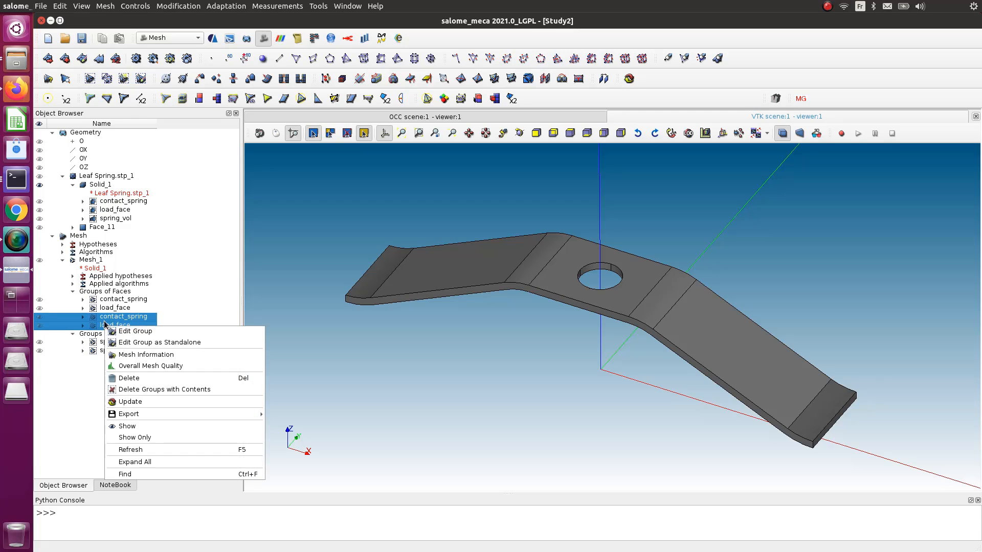
pyautogui.click(128, 379)
pyautogui.click(573, 300)
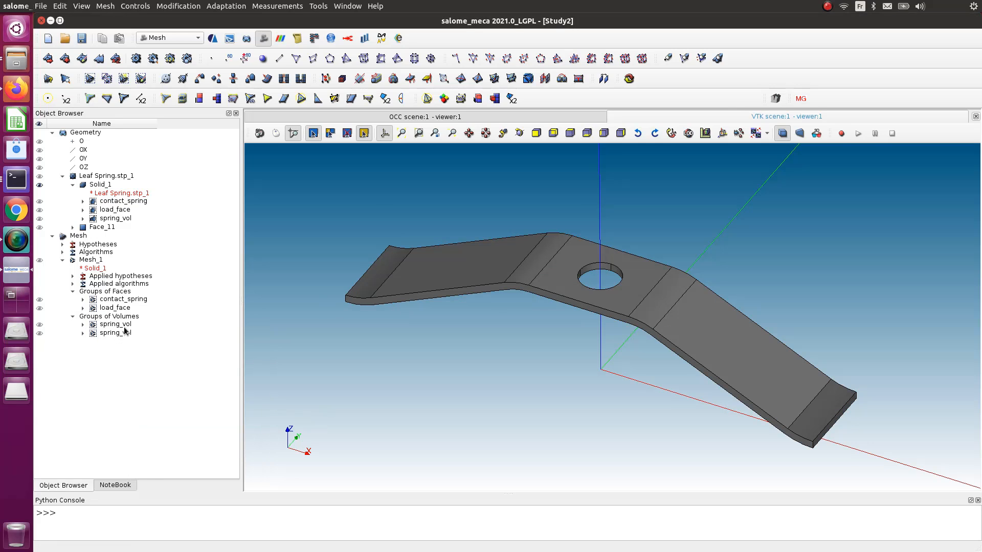
# Step: Delete the duplicate spring_vol volume group and check the remaining one by briefly displaying it
pyautogui.click(116, 333)
pyautogui.rightClick(121, 332)
pyautogui.click(145, 408)
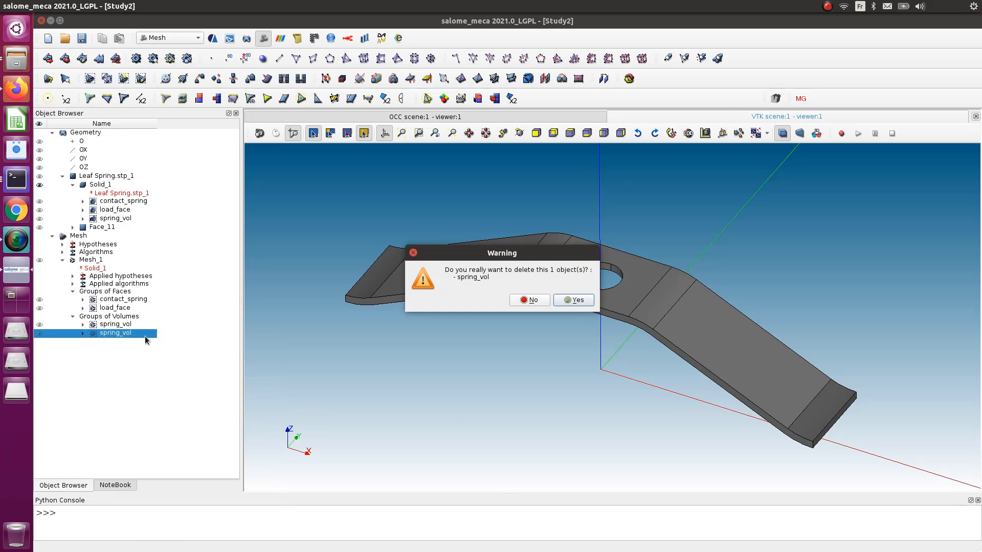
pyautogui.click(572, 301)
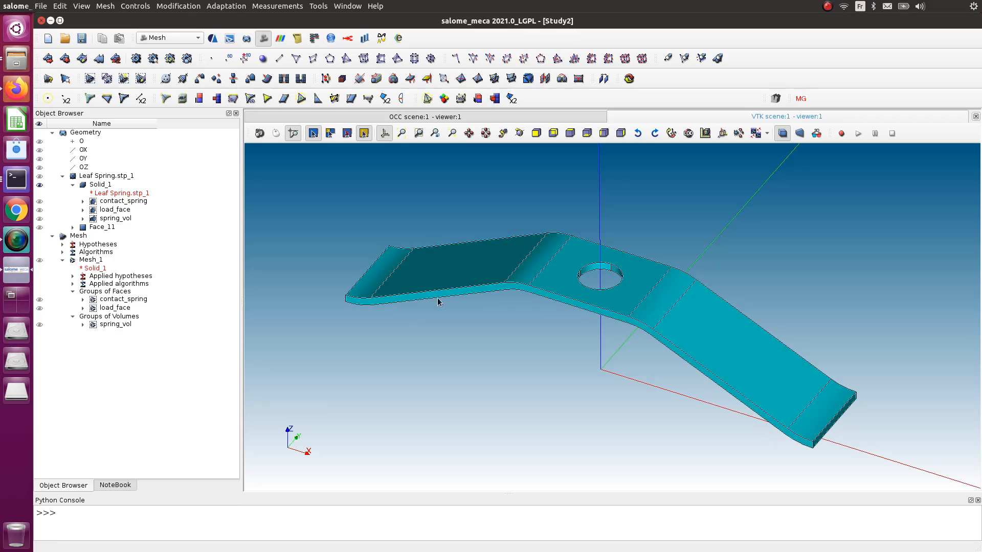
pyautogui.click(39, 326)
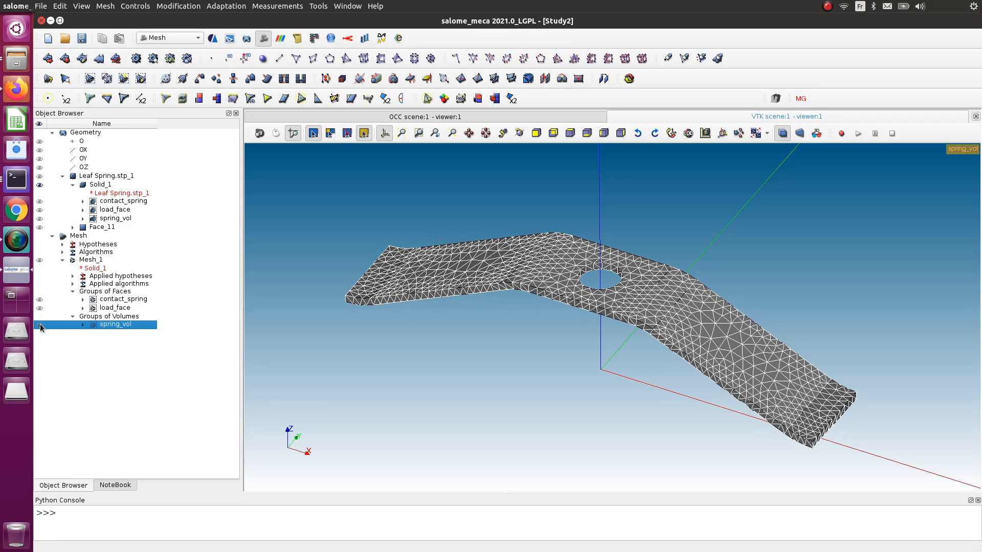
pyautogui.click(40, 325)
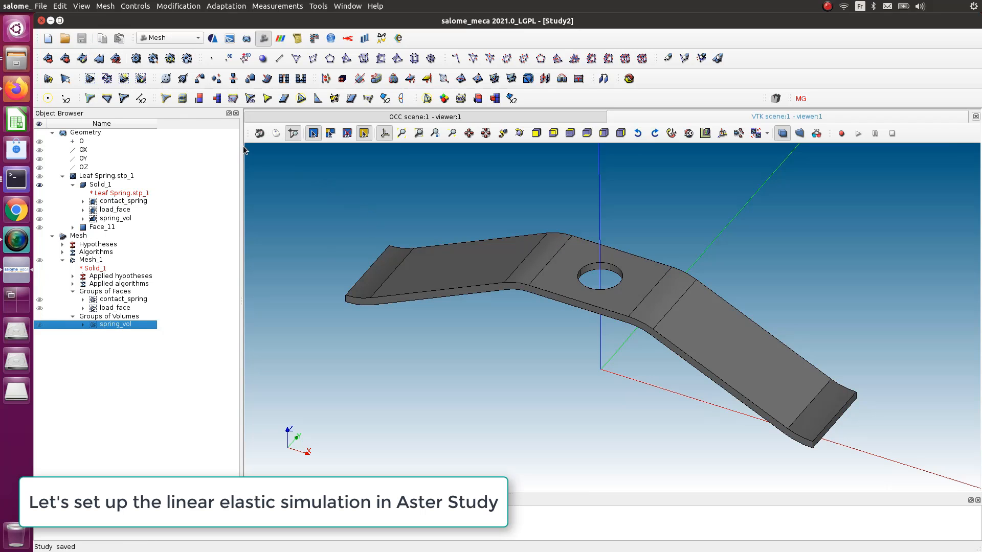
# Step: Switch to the AsterStudy module with the stable code_aster version and start an Isotropic linear elasticity stage with the assistant on CurrentCase
pyautogui.click(212, 38)
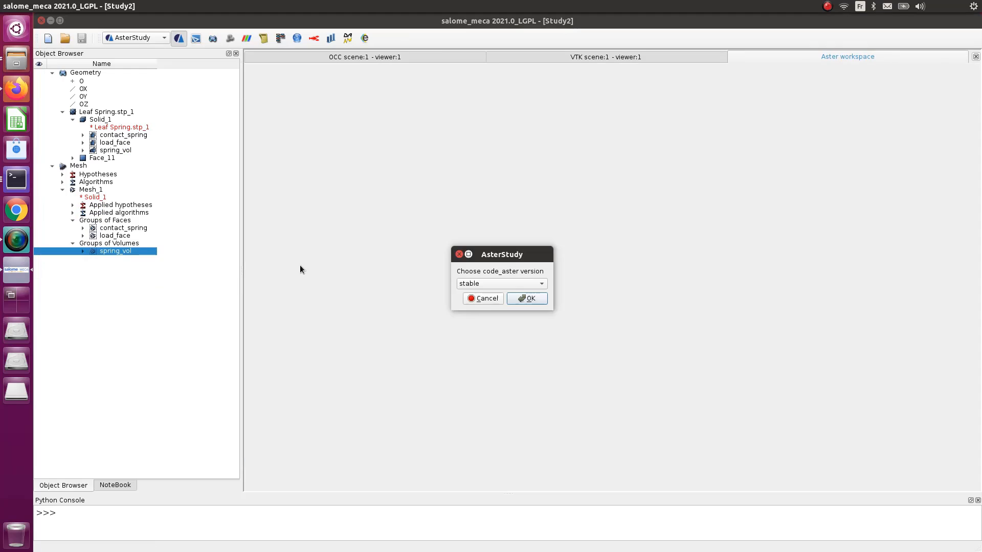
pyautogui.click(528, 299)
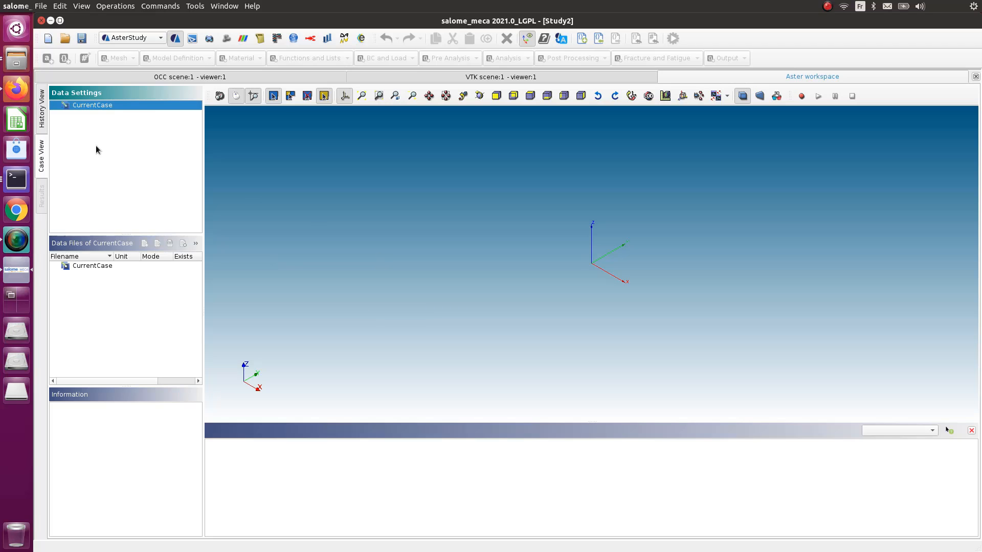
pyautogui.rightClick(99, 111)
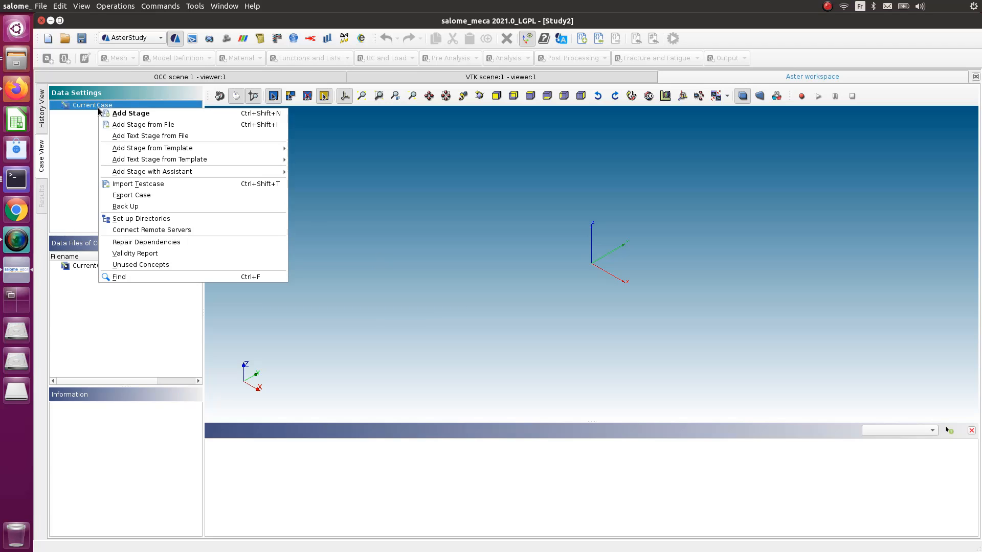
pyautogui.moveTo(137, 149)
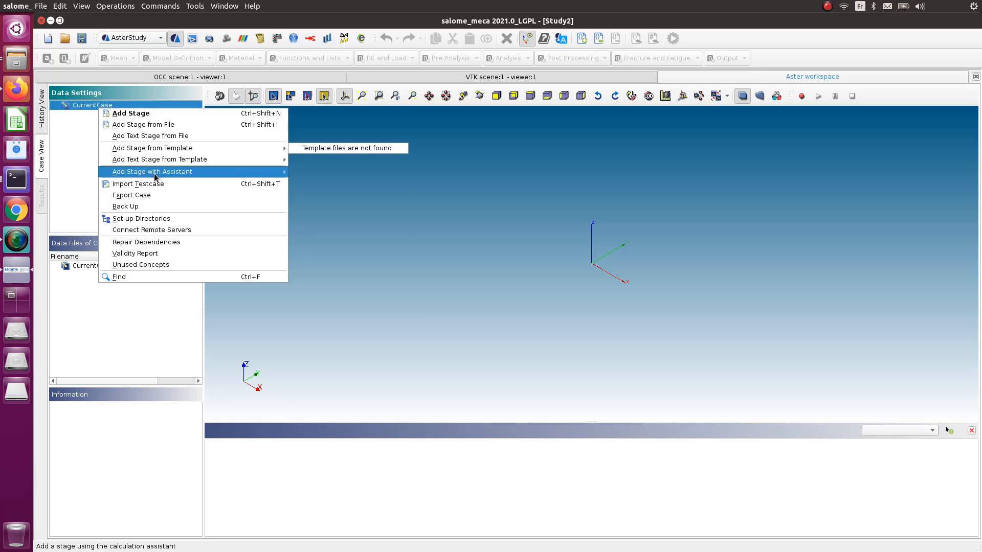
pyautogui.moveTo(154, 173)
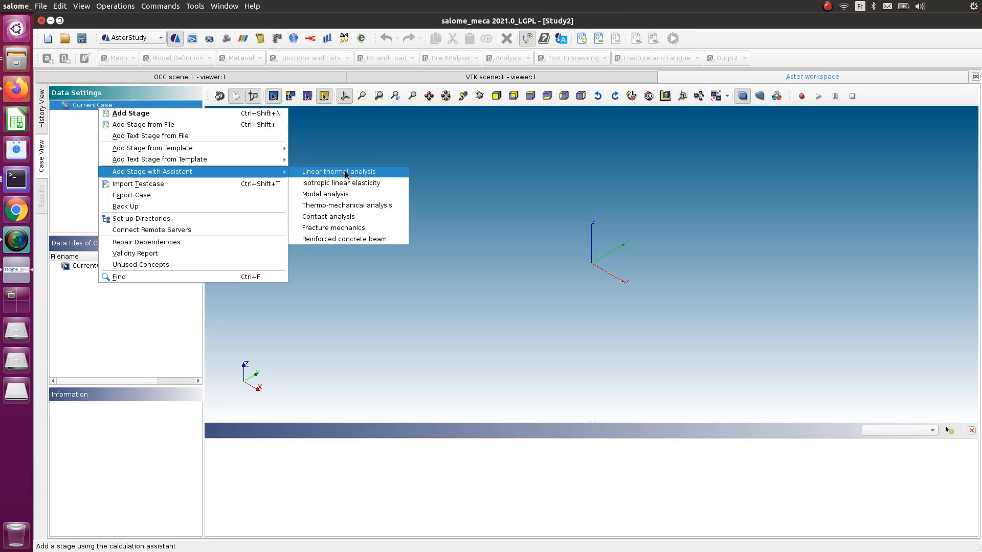
pyautogui.click(371, 187)
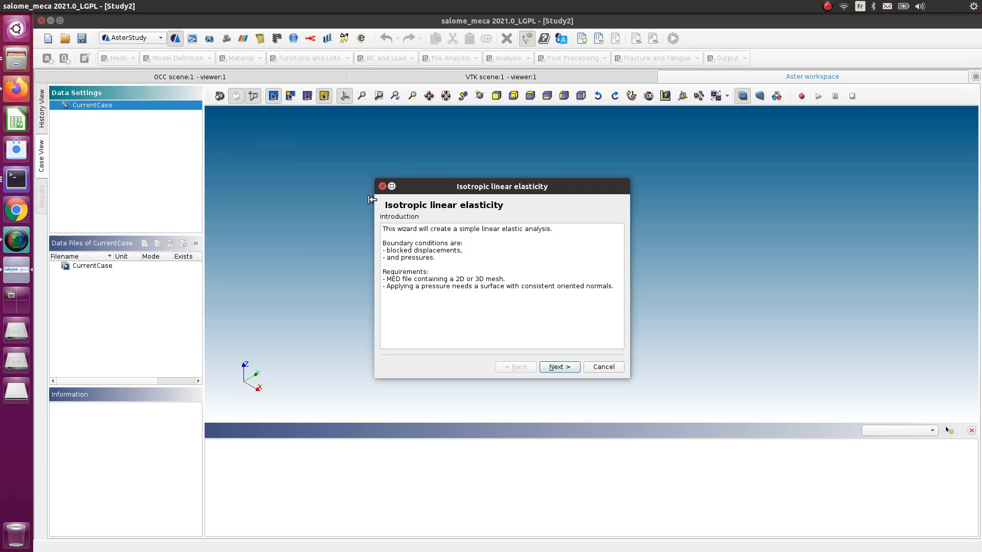
# Step: Use Mesh_1 as the assistant's input mesh and accept a Young's modulus of 210000000000.0 and a Poisson's ratio of 0.3
pyautogui.click(551, 368)
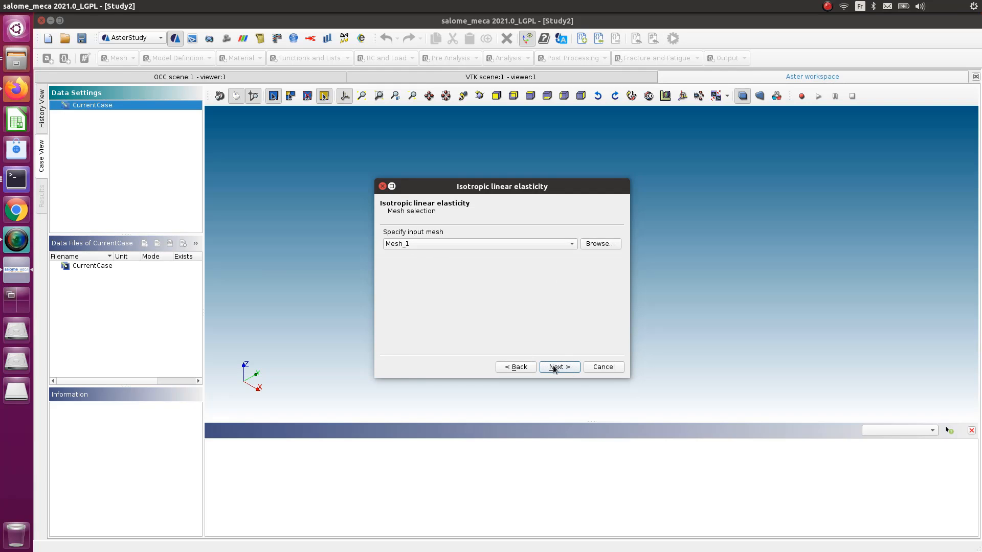
pyautogui.click(555, 368)
pyautogui.click(557, 368)
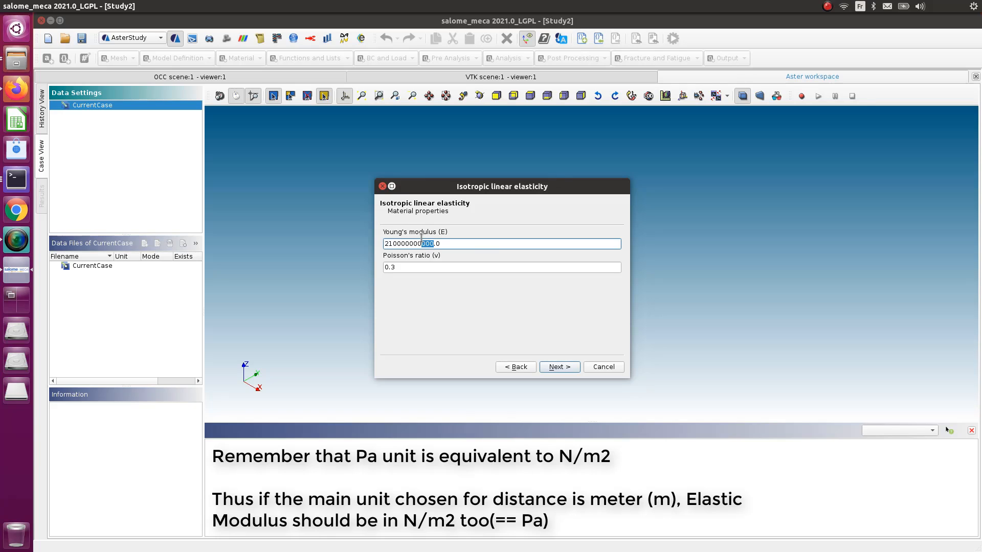
pyautogui.moveTo(421, 238); pyautogui.dragTo(403, 239)
pyautogui.click(445, 243)
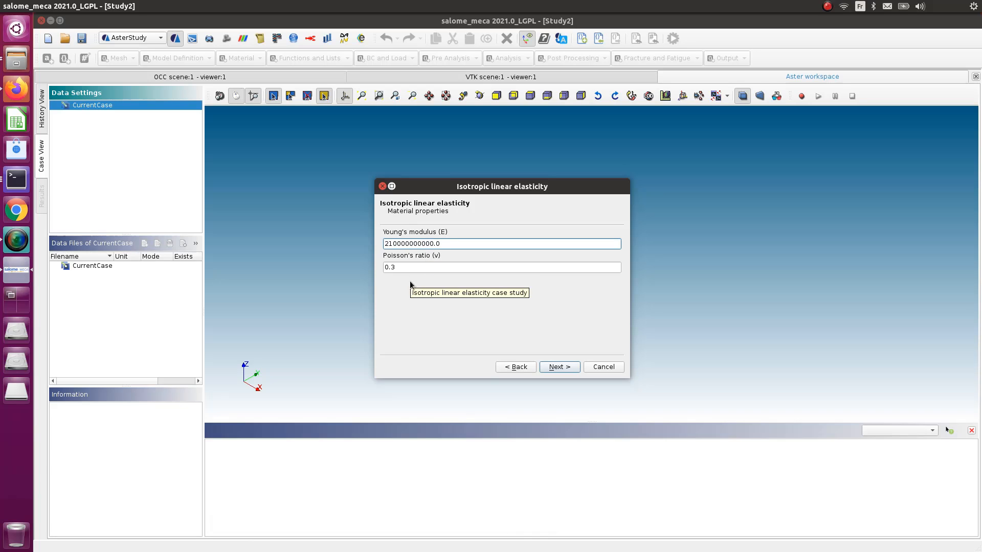
pyautogui.click(554, 370)
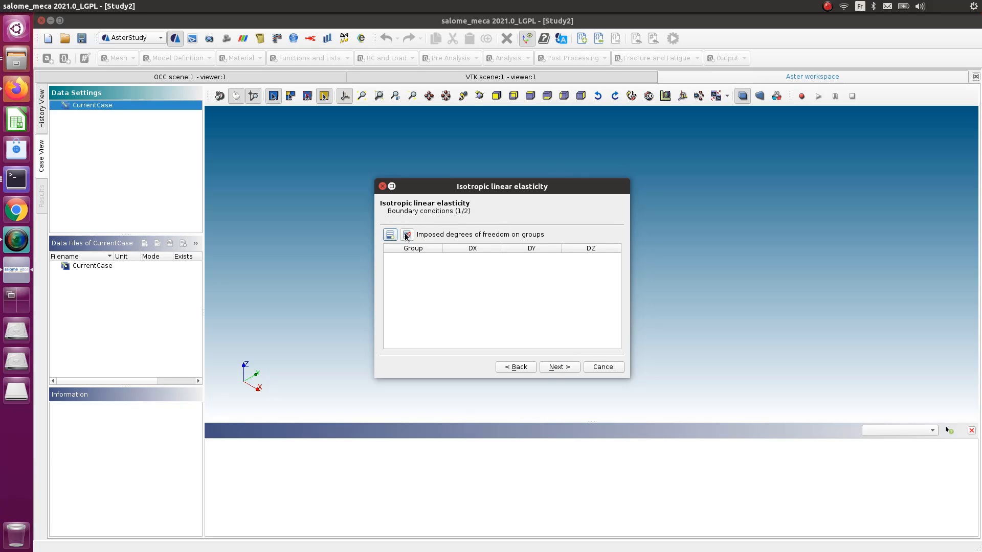
# Step: Add an imposed degrees of freedom entry for the group contact_spring
pyautogui.click(427, 263)
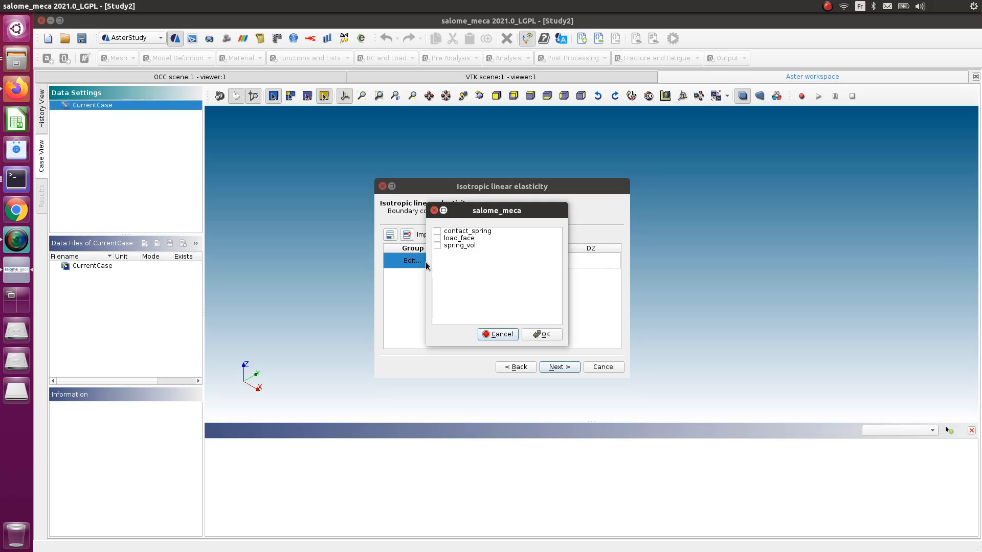
pyautogui.click(437, 232)
pyautogui.click(534, 334)
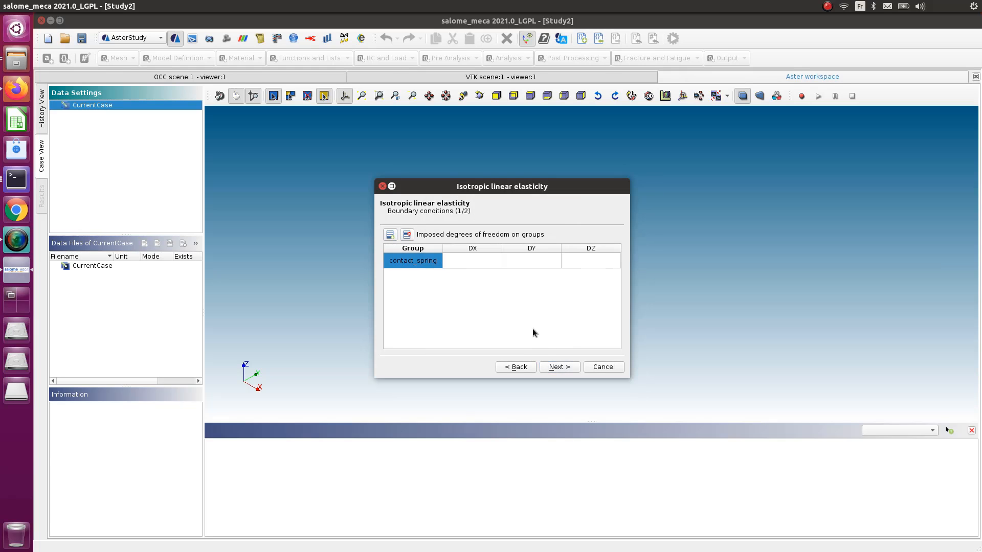
# Step: Fix contact_spring by setting DX, DY and DZ to 0, and continue to the pressure boundary conditions
pyautogui.doubleClick(484, 261)
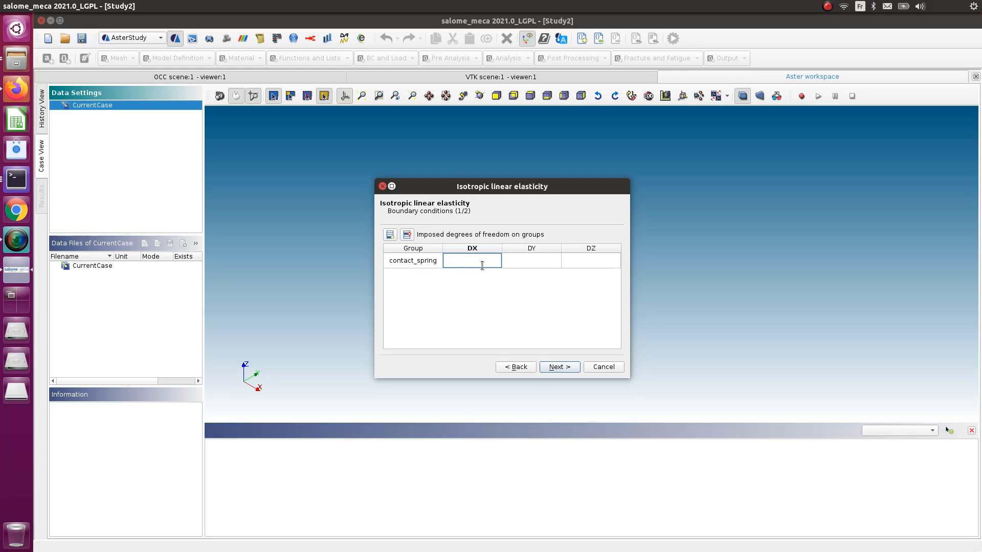
pyautogui.write('0')
pyautogui.doubleClick(533, 263)
pyautogui.write('0')
pyautogui.click(612, 266)
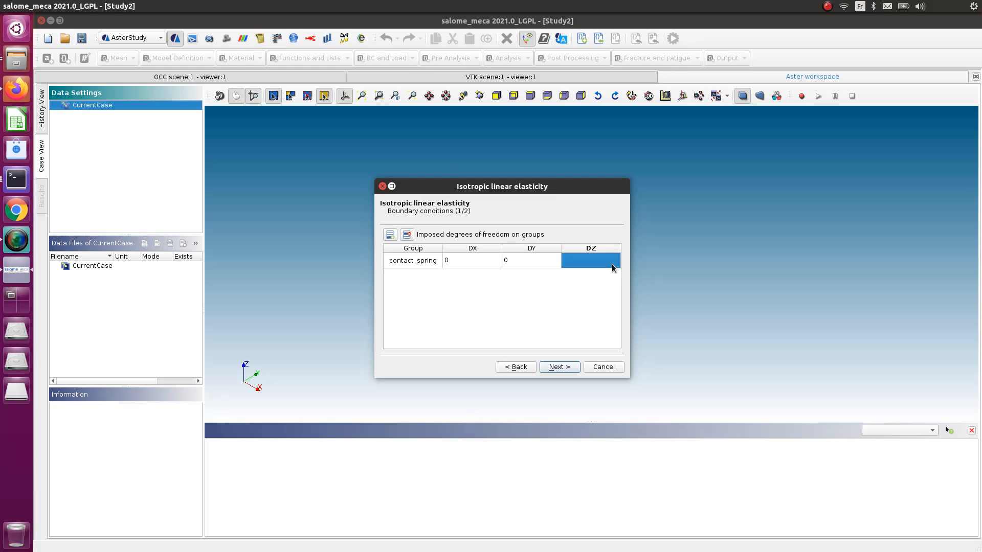
pyautogui.doubleClick(612, 267)
pyautogui.write('0')
pyautogui.press('Return')
pyautogui.click(567, 367)
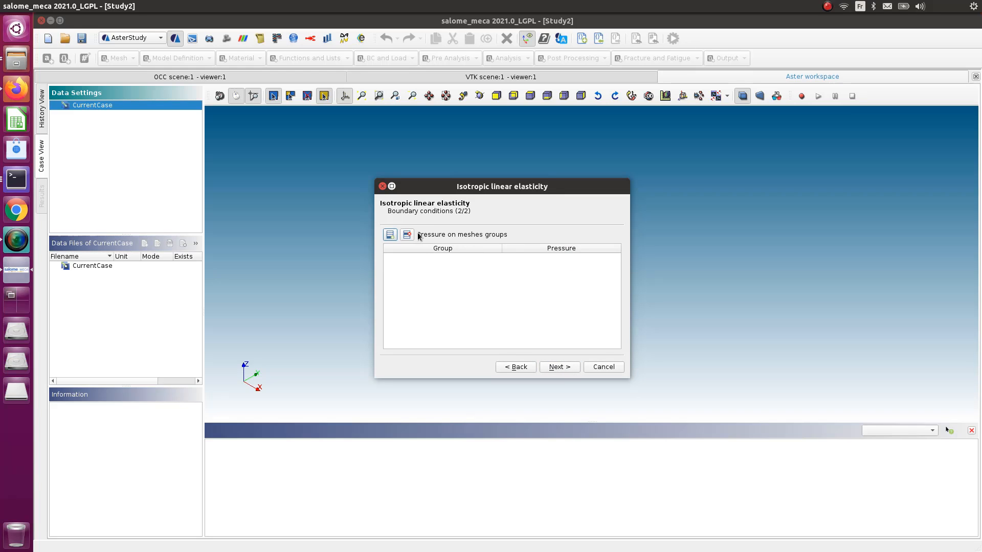
# Step: Apply a pressure of 100 to the mesh group load_face and continue to the assistant's result settings
pyautogui.click(390, 234)
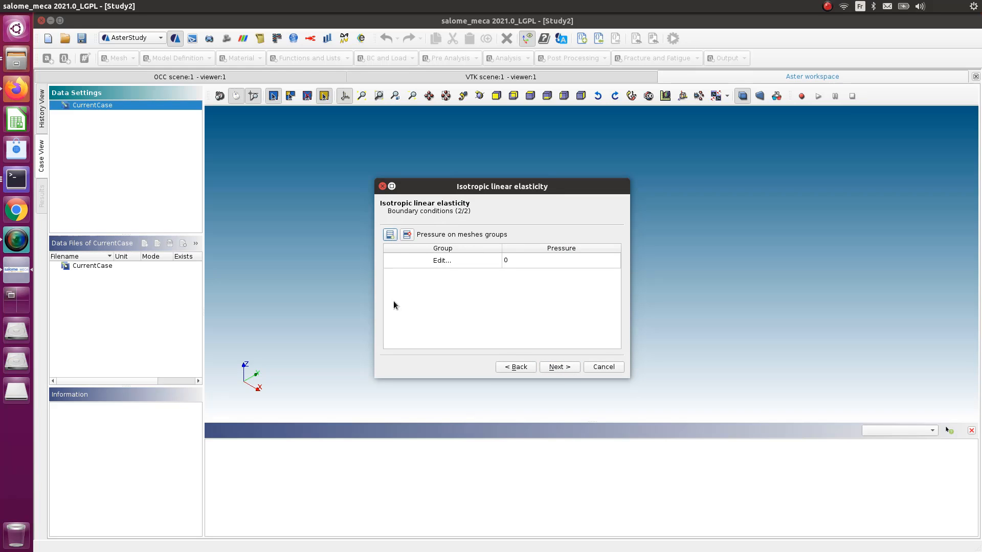
pyautogui.click(449, 258)
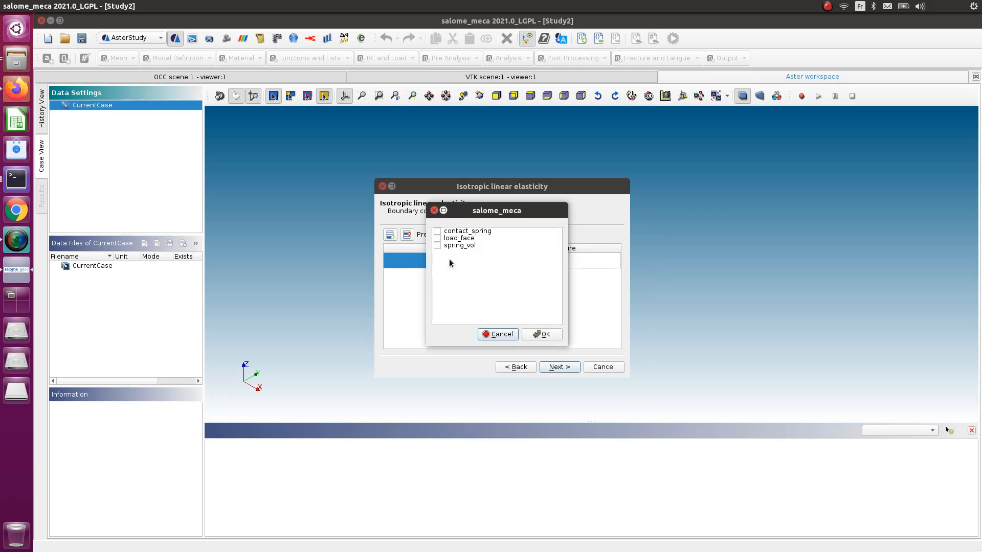
pyautogui.click(437, 238)
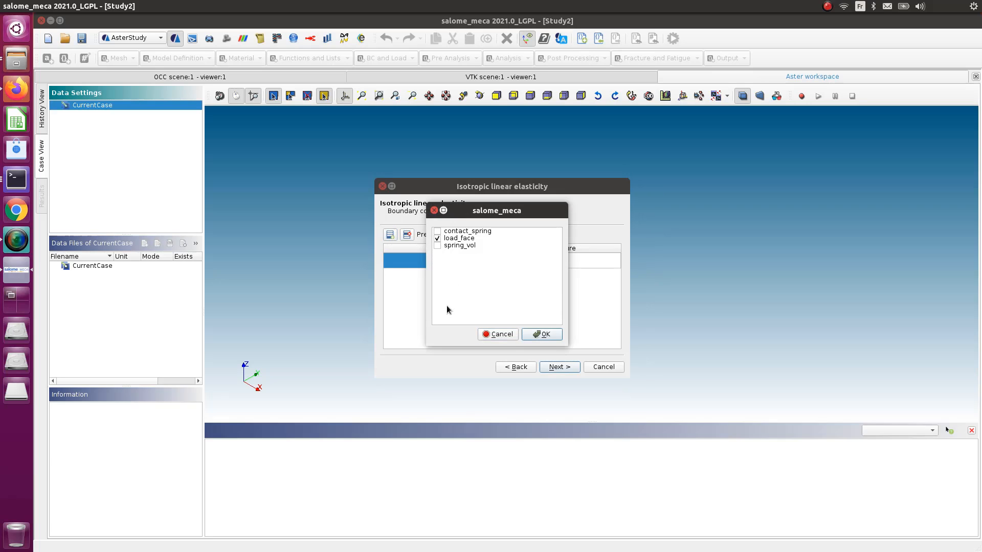
pyautogui.click(543, 335)
pyautogui.click(561, 260)
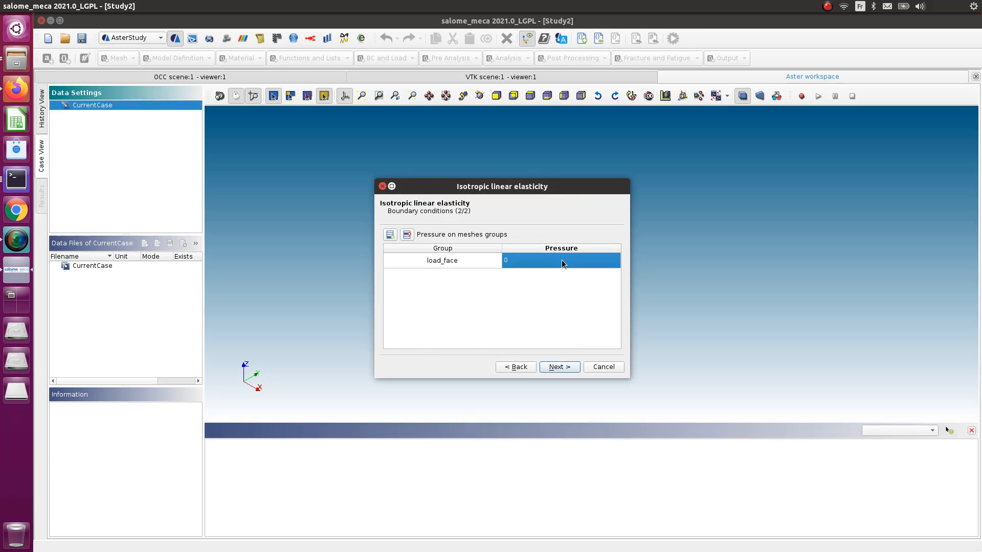
pyautogui.click(555, 266)
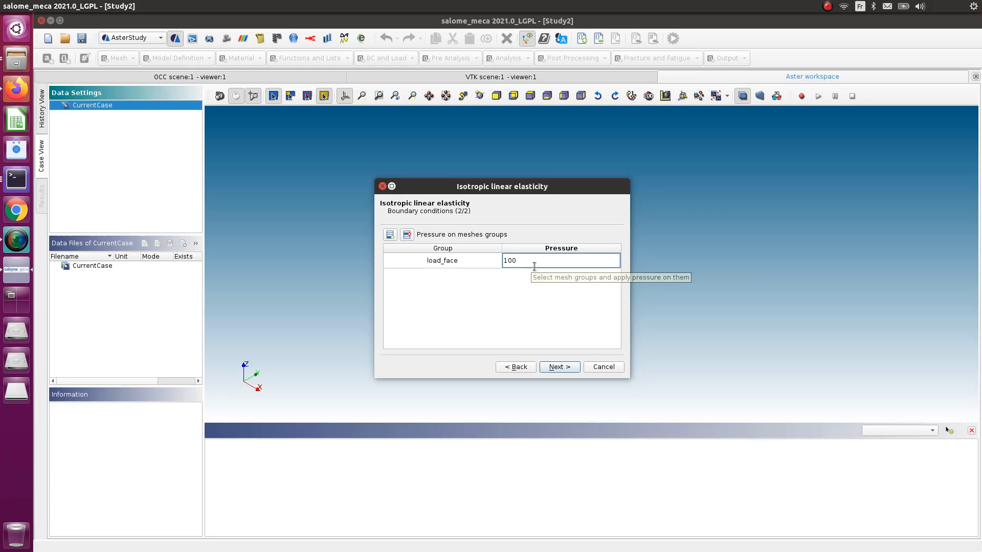
pyautogui.click(506, 290)
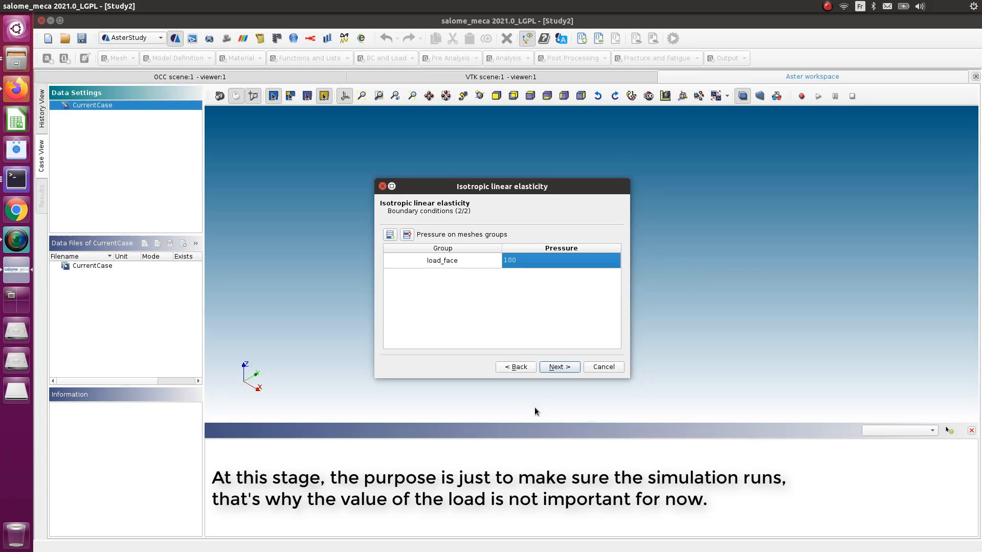
pyautogui.click(557, 367)
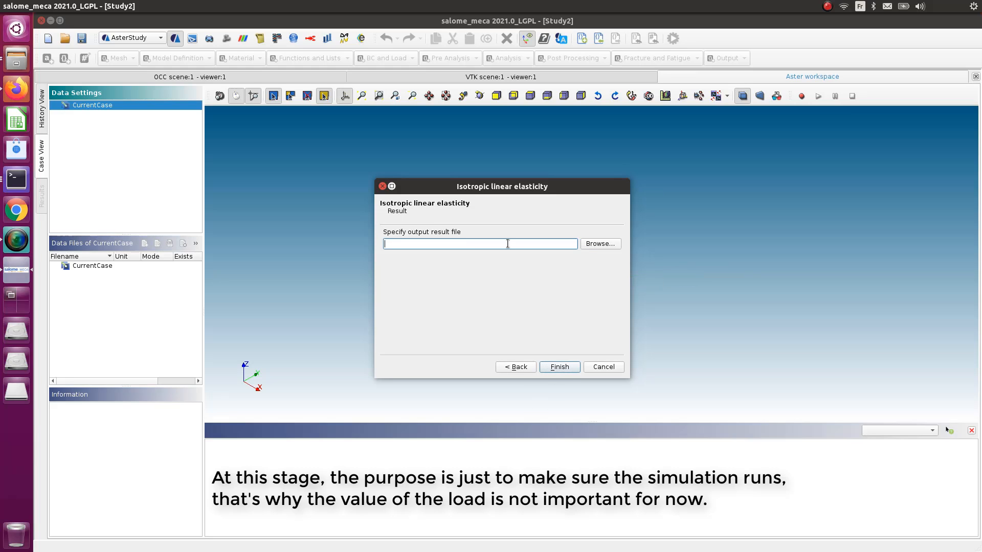
# Step: Set the output result file to leaf3.rmed in the Desktop/leaf folder
pyautogui.click(611, 246)
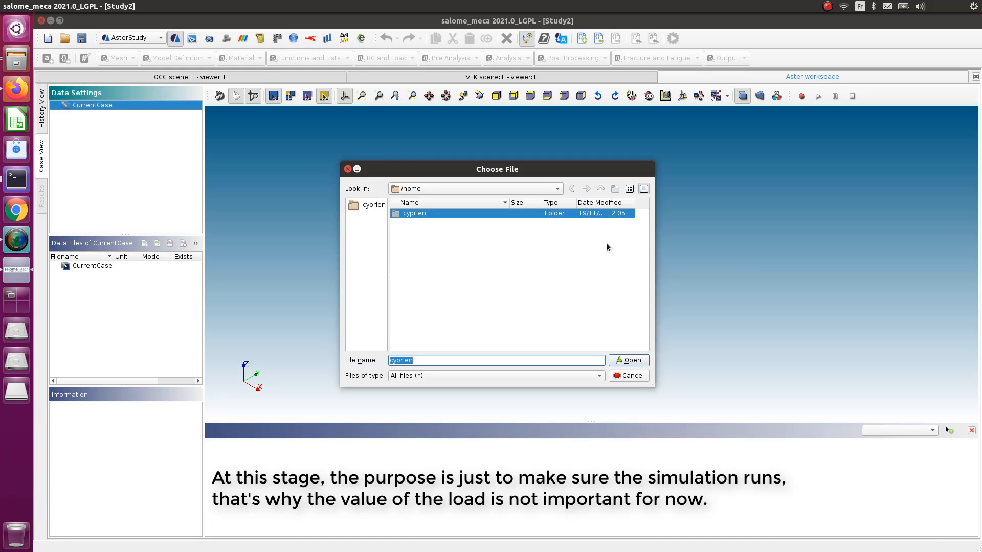
pyautogui.doubleClick(423, 215)
pyautogui.doubleClick(422, 278)
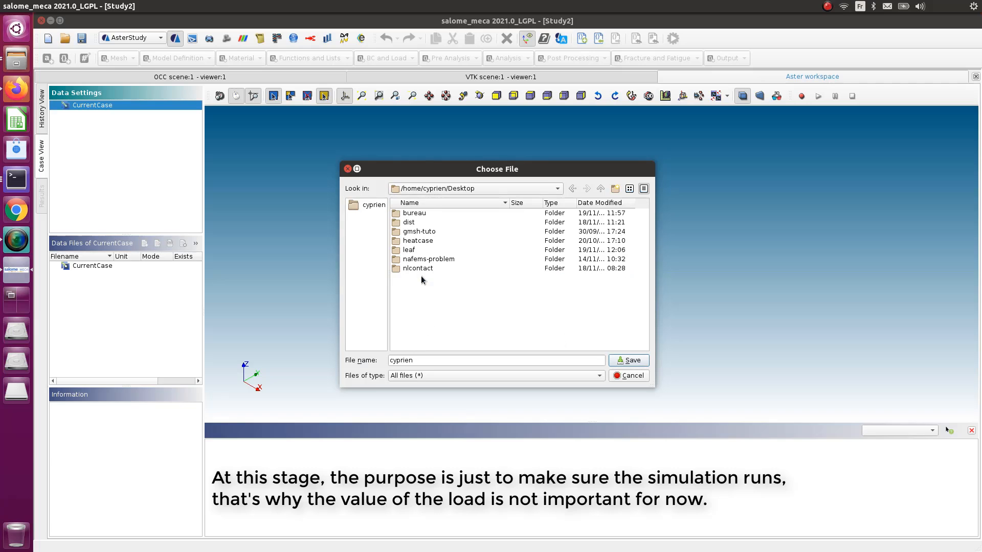
pyautogui.doubleClick(418, 250)
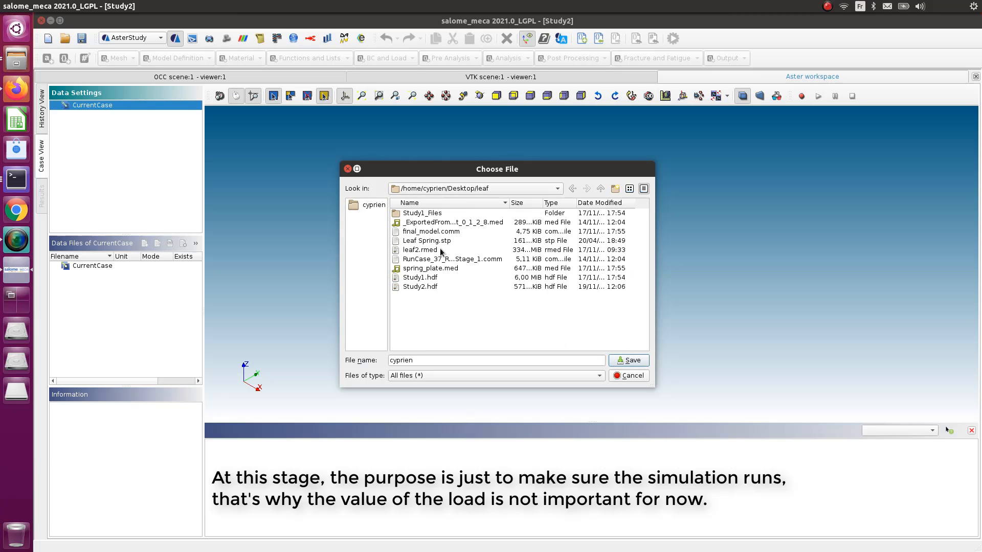
pyautogui.click(440, 251)
pyautogui.click(403, 362)
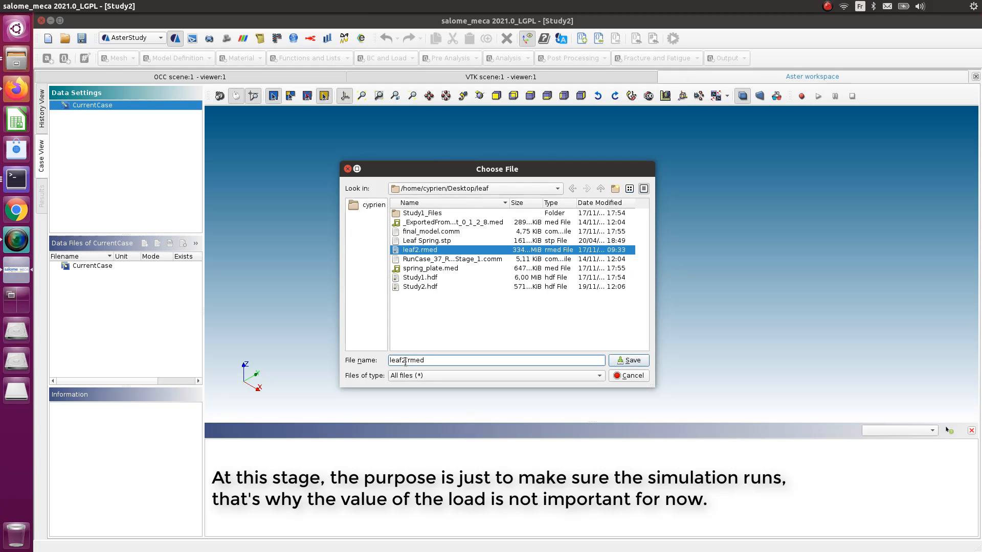
pyautogui.press('BackSpace')
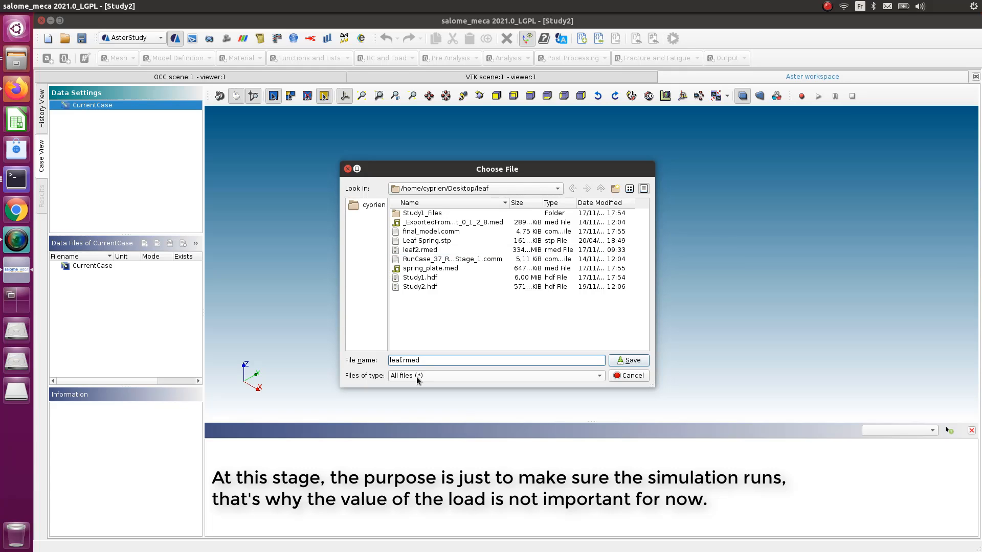
pyautogui.write('3')
pyautogui.press('Return')
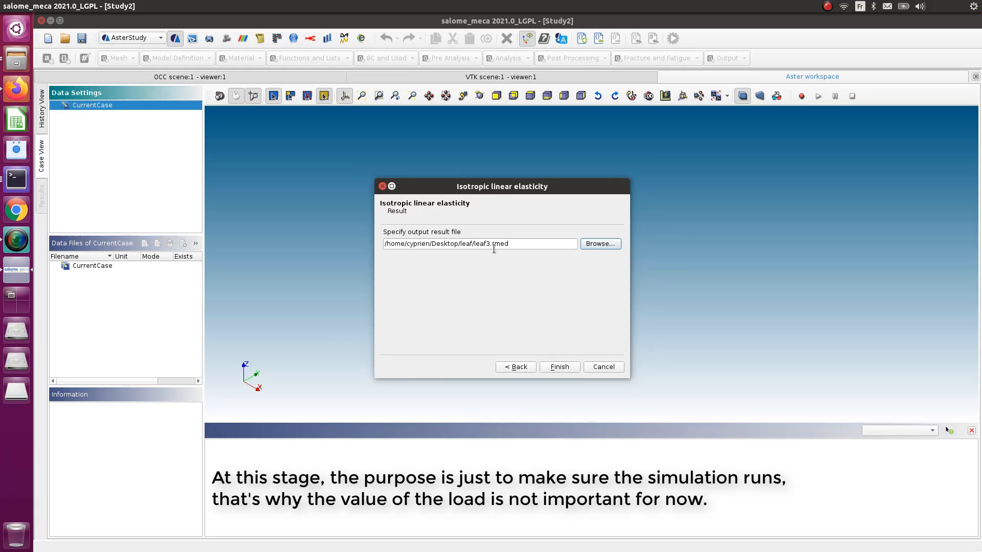
# Step: Finish the Isotropic linear elasticity assistant and save the study
pyautogui.click(560, 366)
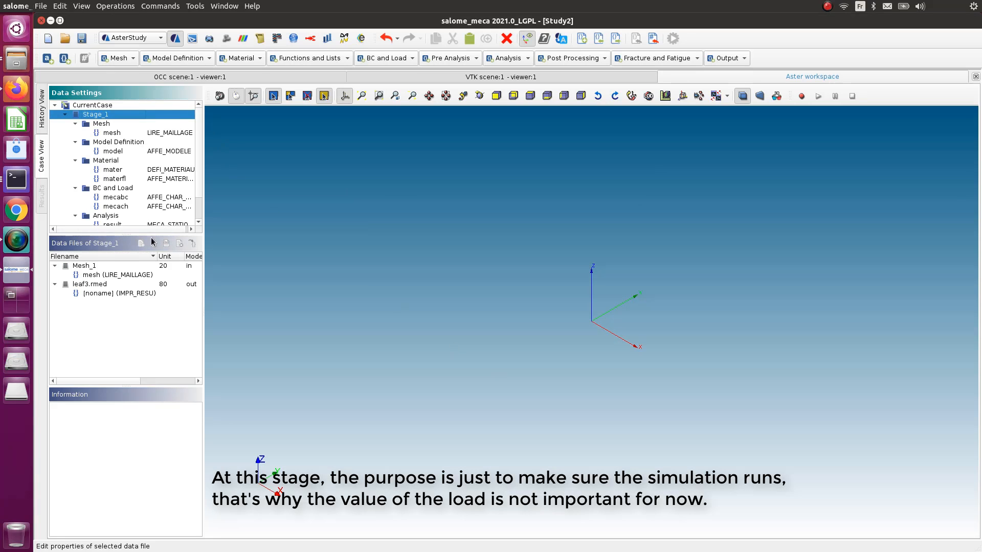
pyautogui.moveTo(163, 235); pyautogui.dragTo(158, 264)
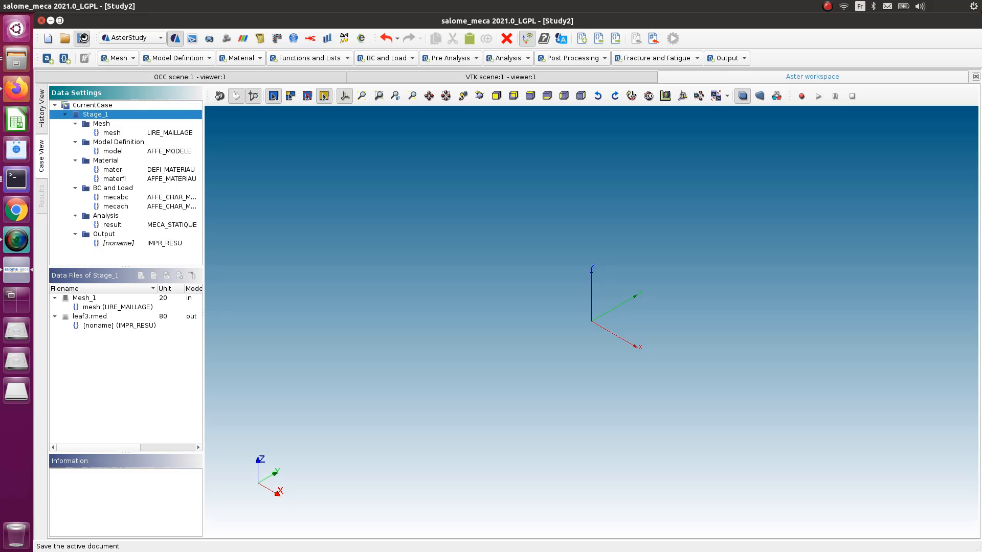
pyautogui.click(82, 38)
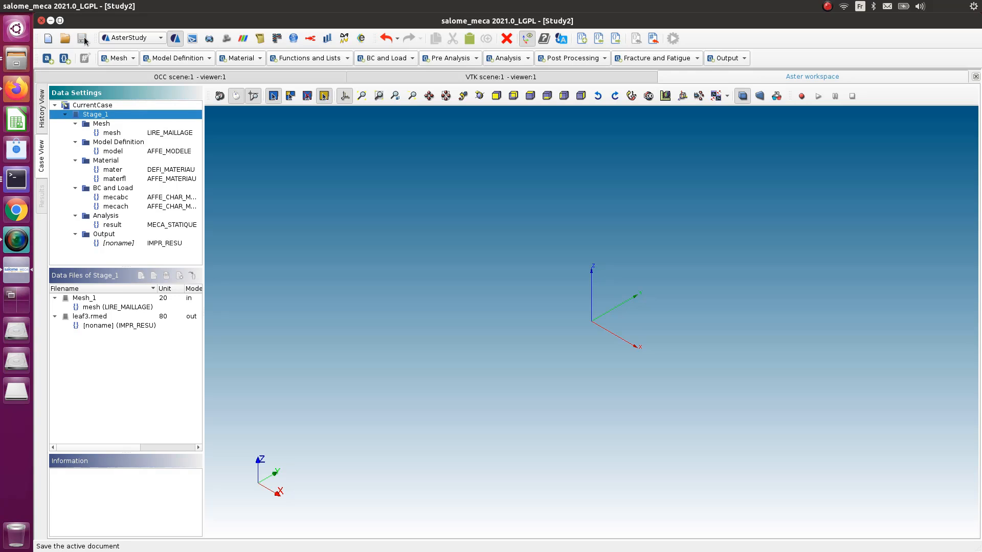
# Step: Review the definitions of Stage_1's mesh, model, material, boundary condition, load, analysis and output commands
pyautogui.doubleClick(127, 133)
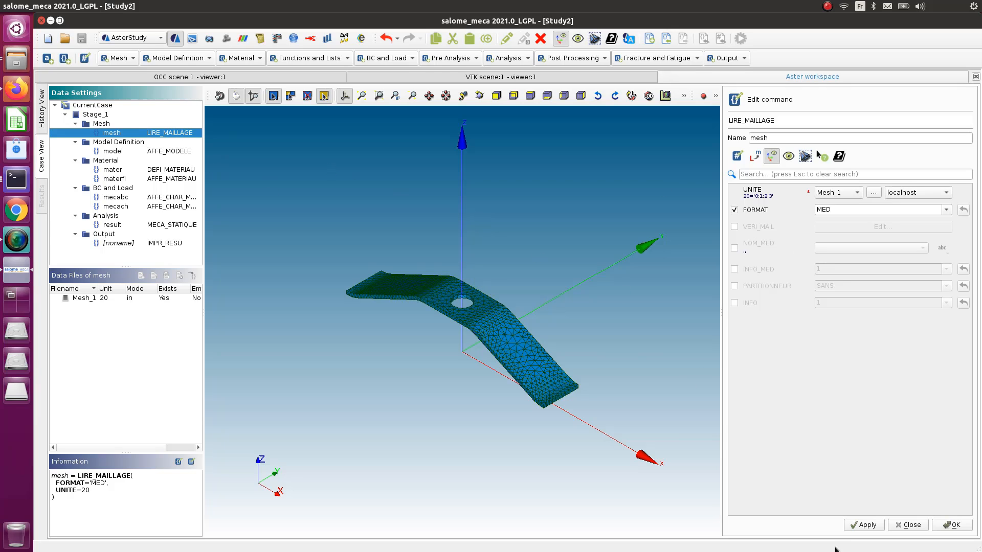
pyautogui.click(944, 525)
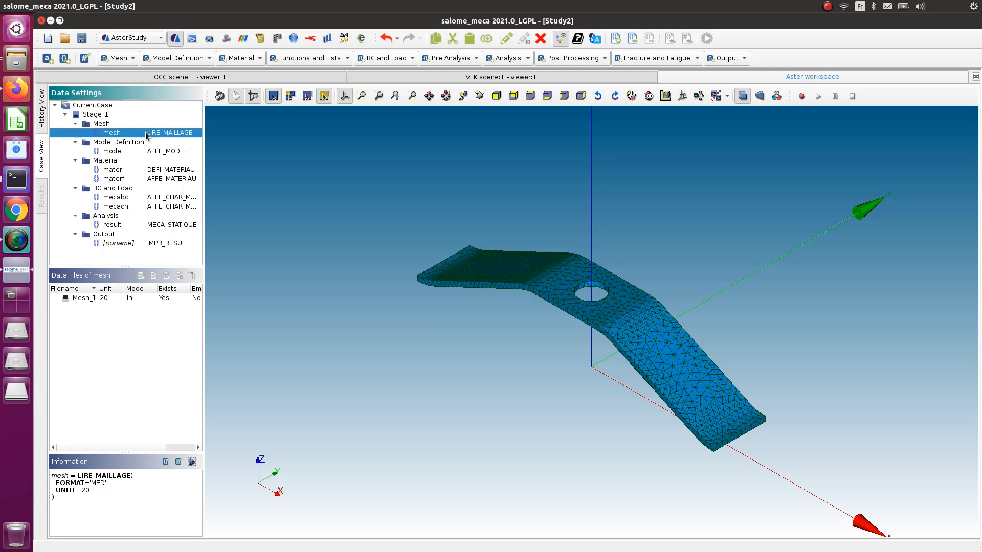
pyautogui.click(127, 152)
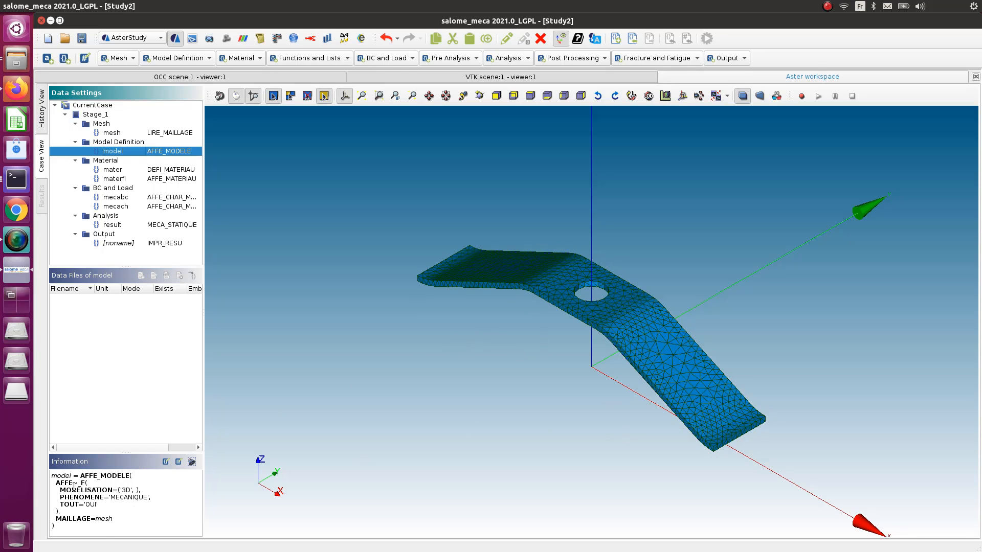
pyautogui.click(161, 172)
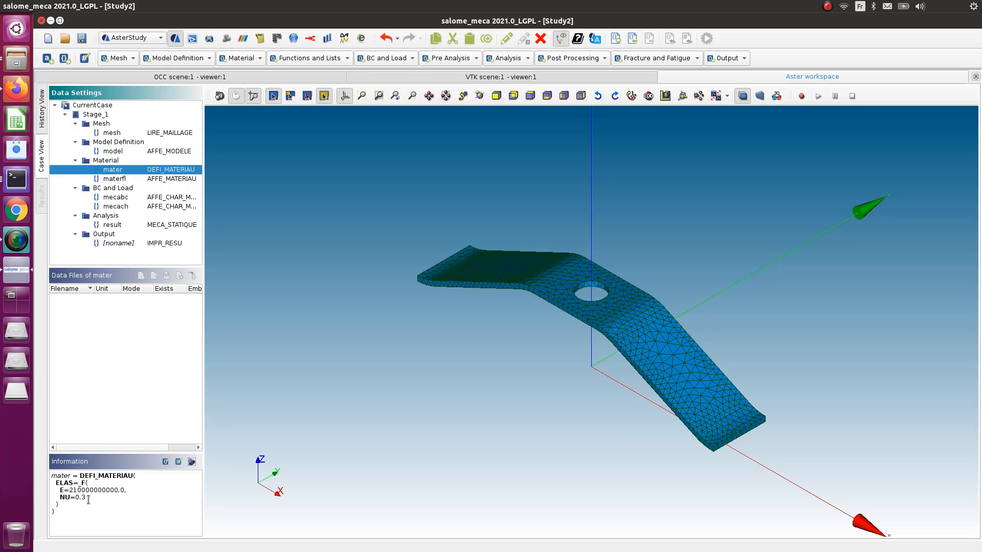
pyautogui.click(167, 180)
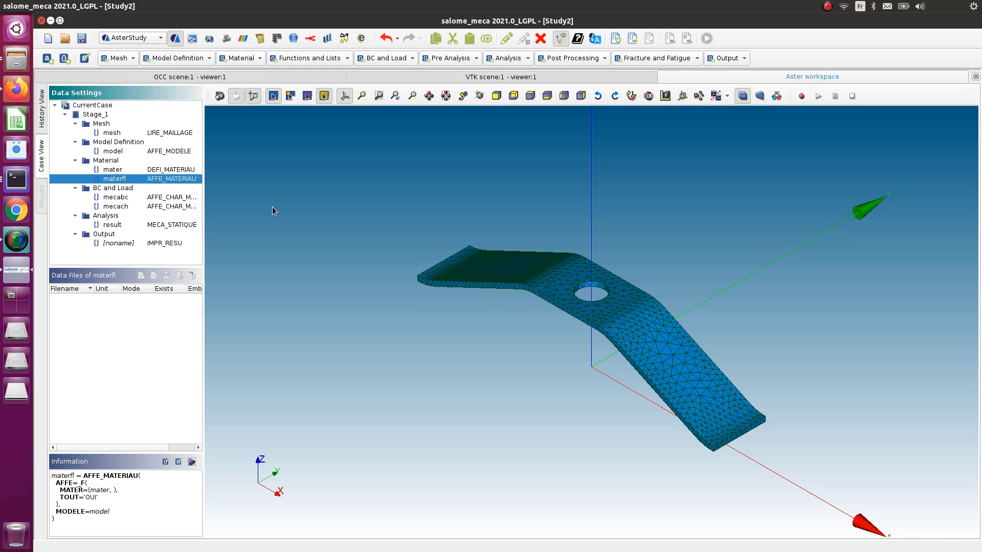
pyautogui.click(154, 199)
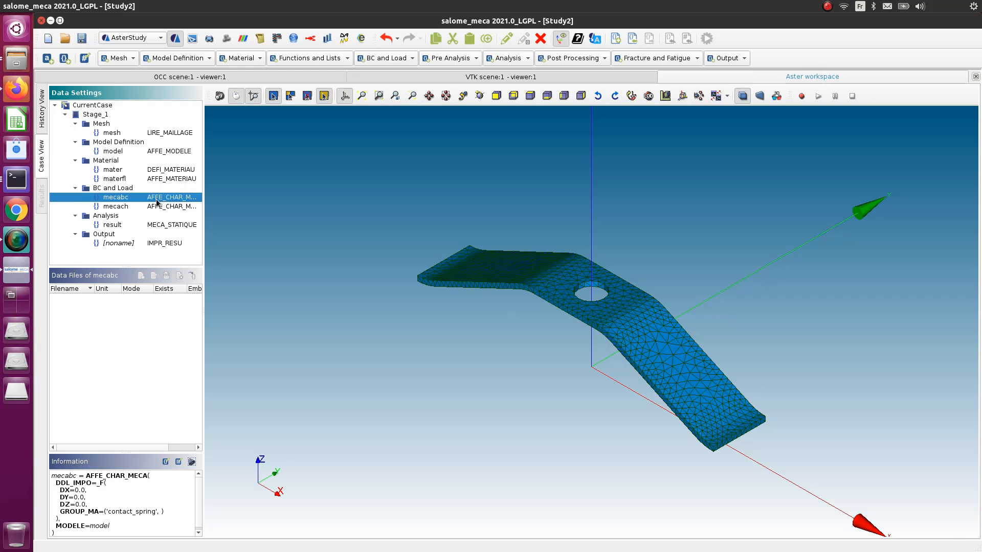
pyautogui.click(163, 207)
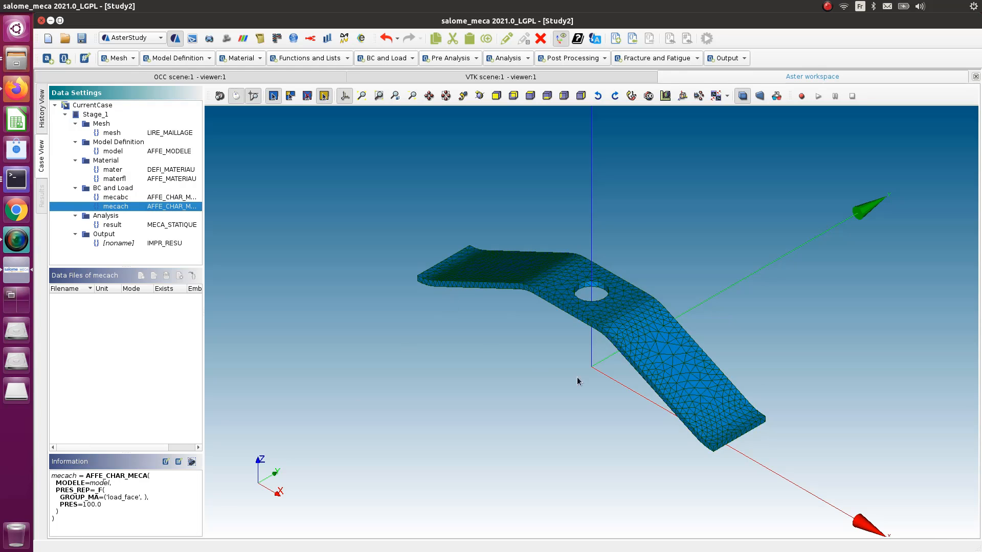
pyautogui.click(160, 225)
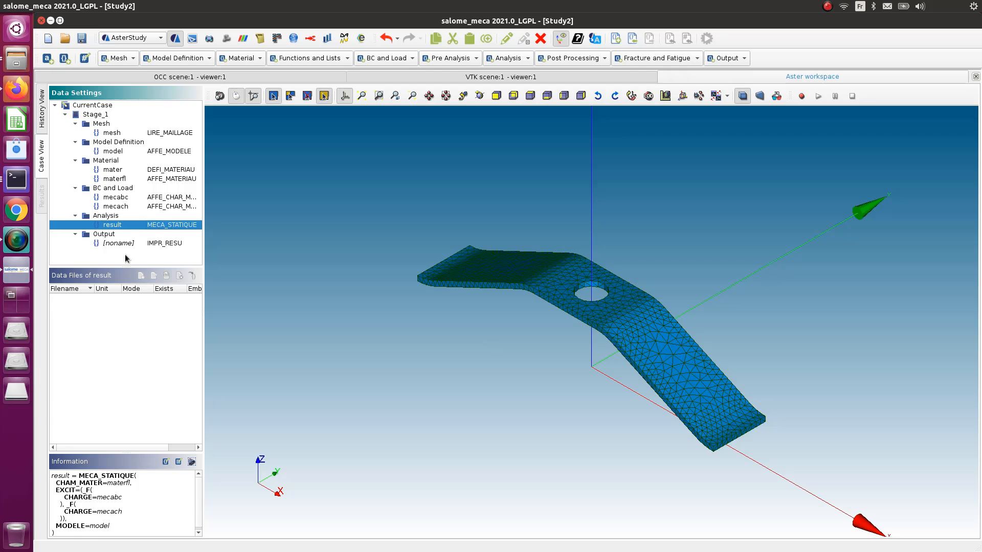
pyautogui.click(151, 247)
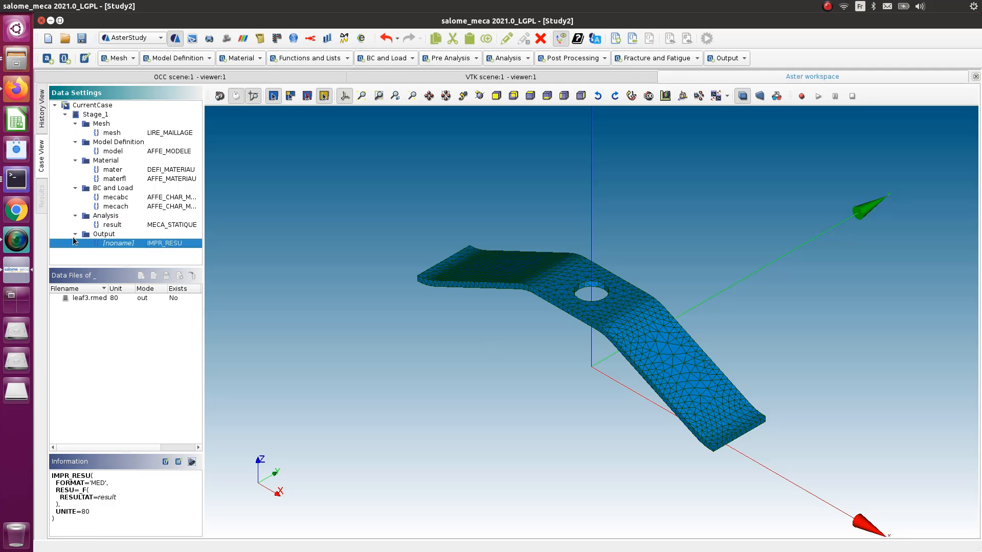
pyautogui.click(109, 226)
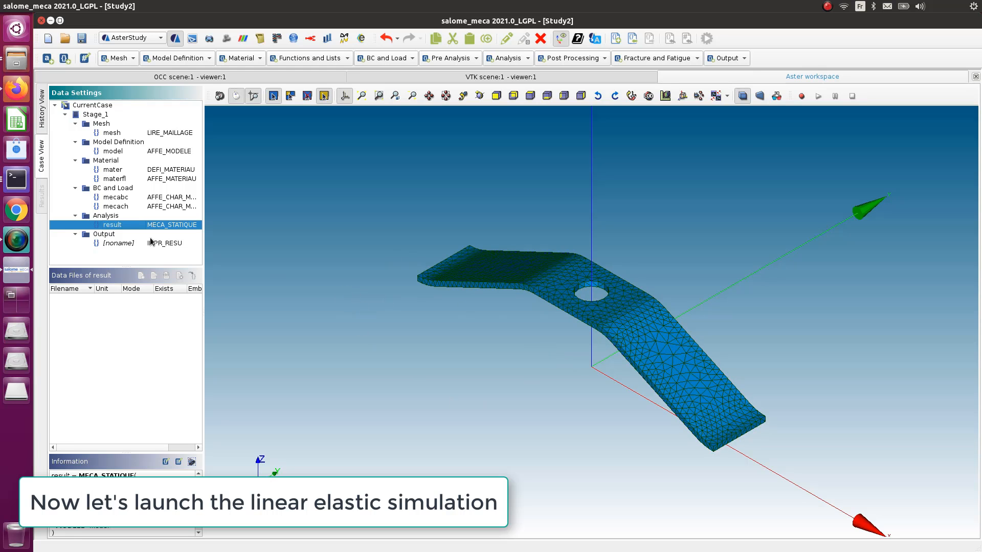
# Step: Run Stage_1 of CurrentCase as RunCase_1 with the run status refreshing automatically every 5 s
pyautogui.click(43, 107)
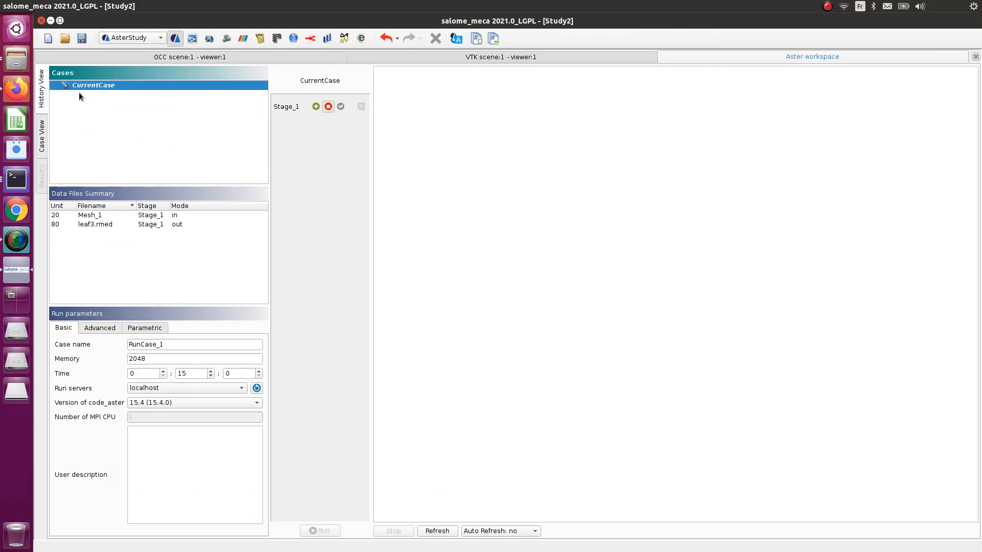
pyautogui.click(312, 110)
pyautogui.click(321, 531)
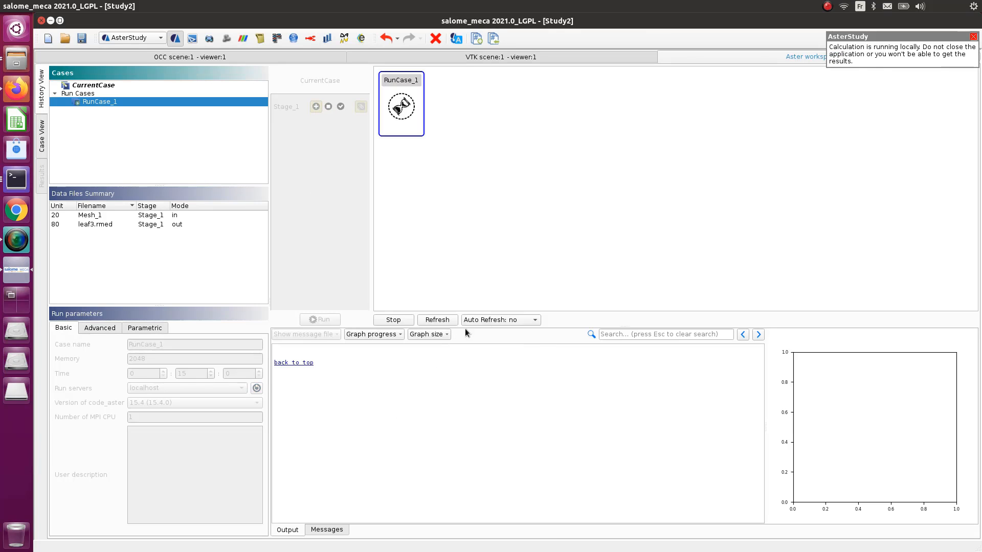
pyautogui.click(503, 322)
pyautogui.click(493, 343)
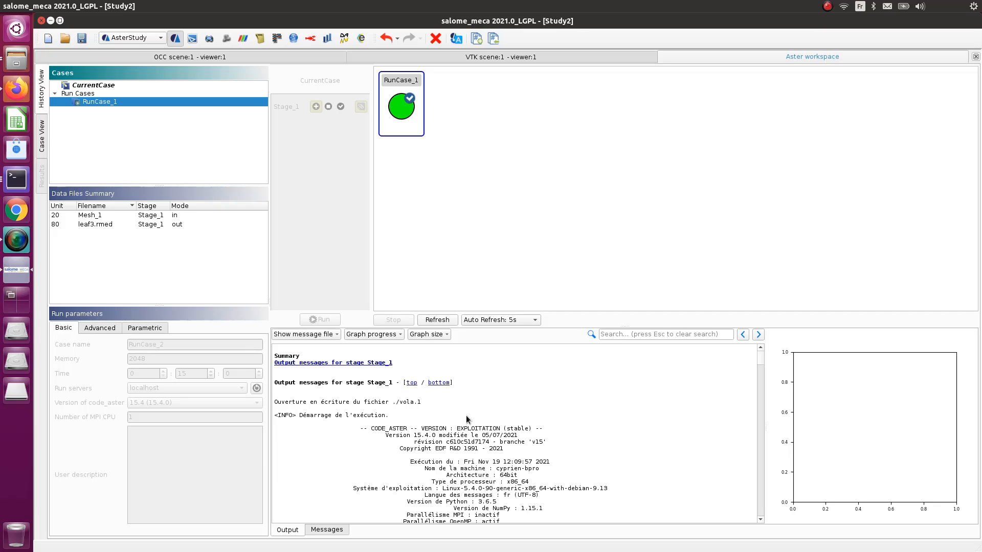
# Step: Examine RunCase_1's output messages for the execution summary, memory statistics and any alarms
pyautogui.scroll(-8, 503, 419)
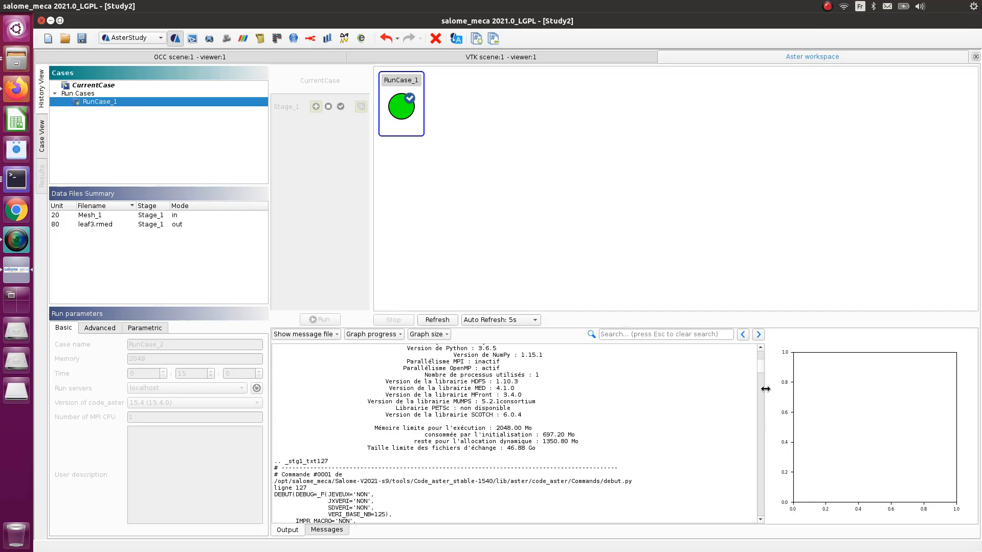
pyautogui.moveTo(758, 365); pyautogui.dragTo(765, 508)
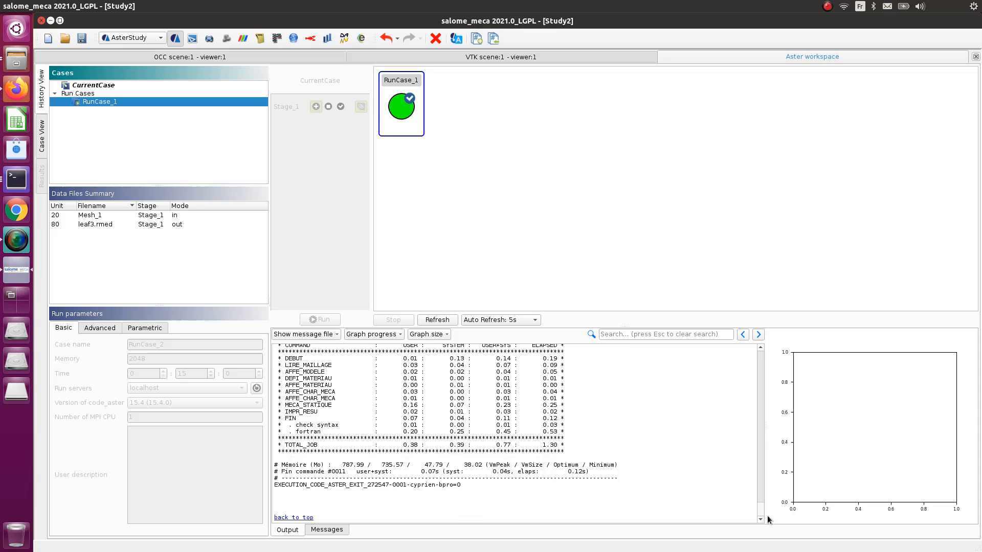
pyautogui.scroll(6, 450, 440)
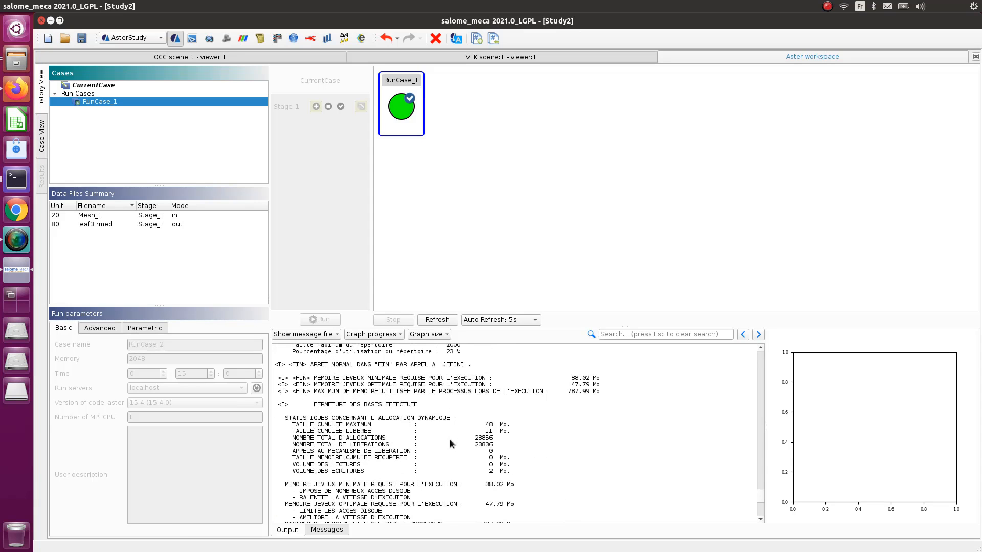
pyautogui.scroll(5, 449, 440)
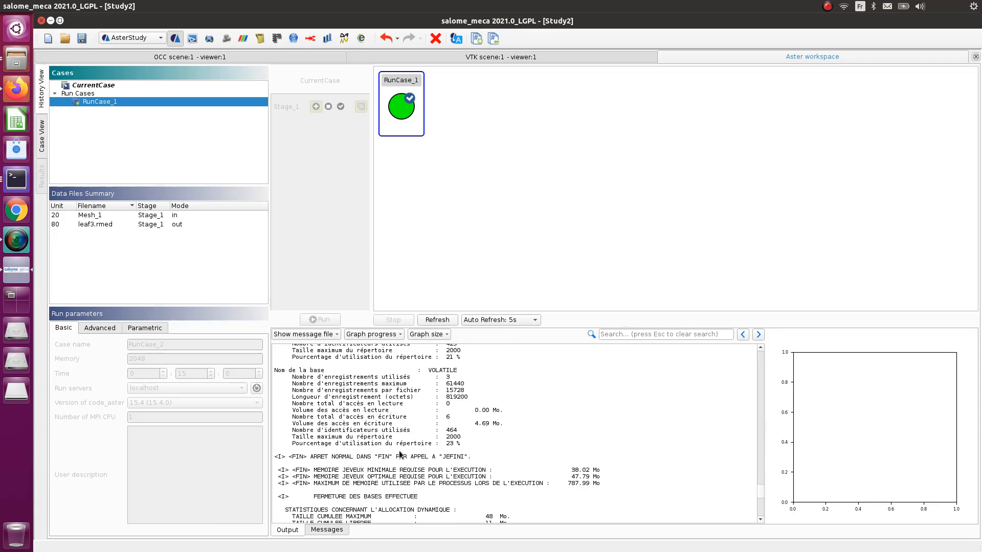
pyautogui.scroll(7, 400, 454)
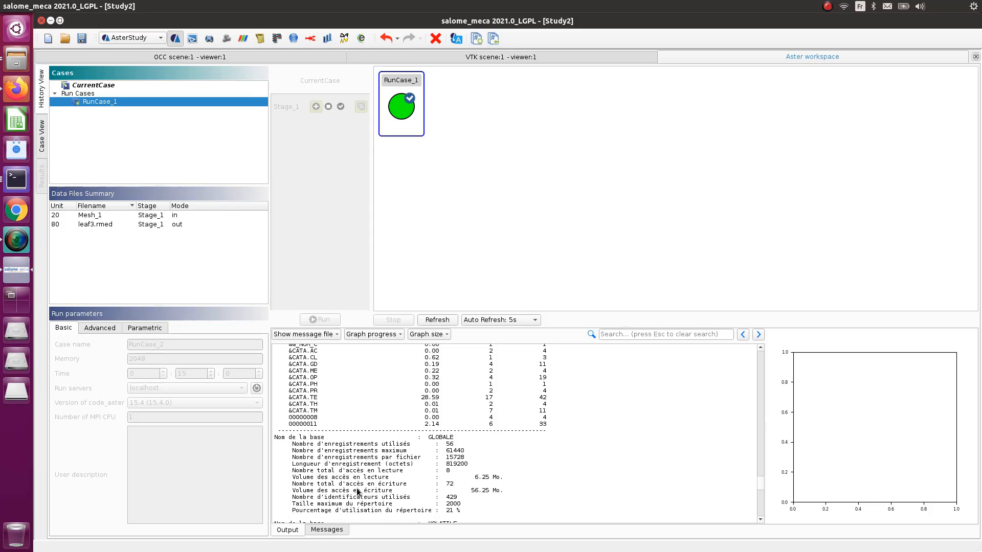
pyautogui.scroll(5, 356, 488)
pyautogui.scroll(10, 427, 431)
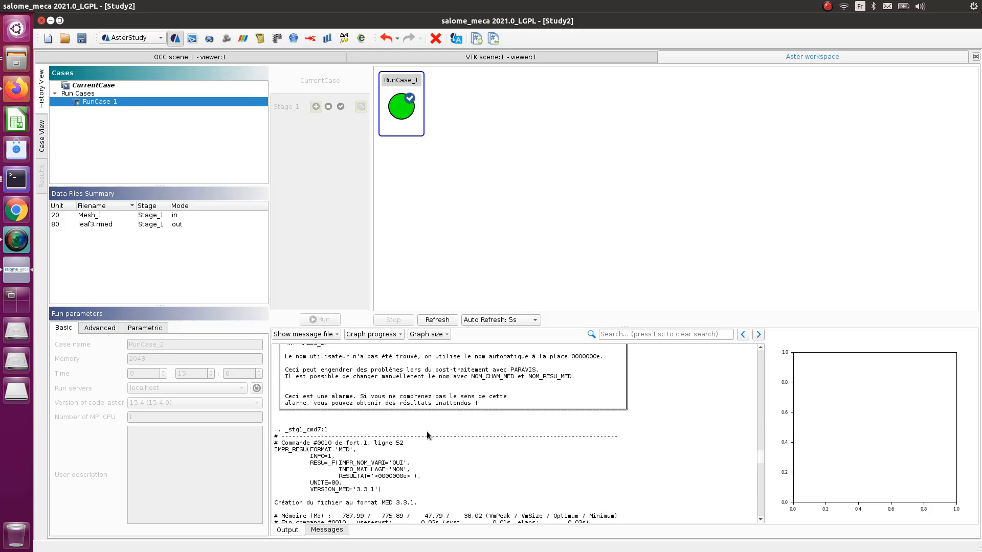
# Step: Scan the remaining command log of RunCase_1's message file and post-process its leaf3.rmed output file
pyautogui.scroll(15, 427, 434)
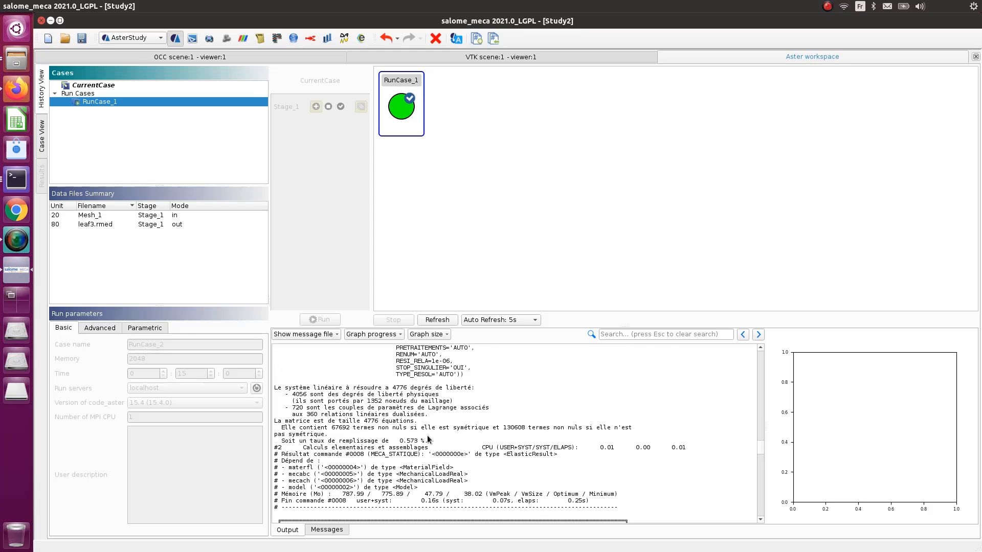
pyautogui.scroll(-20, 428, 435)
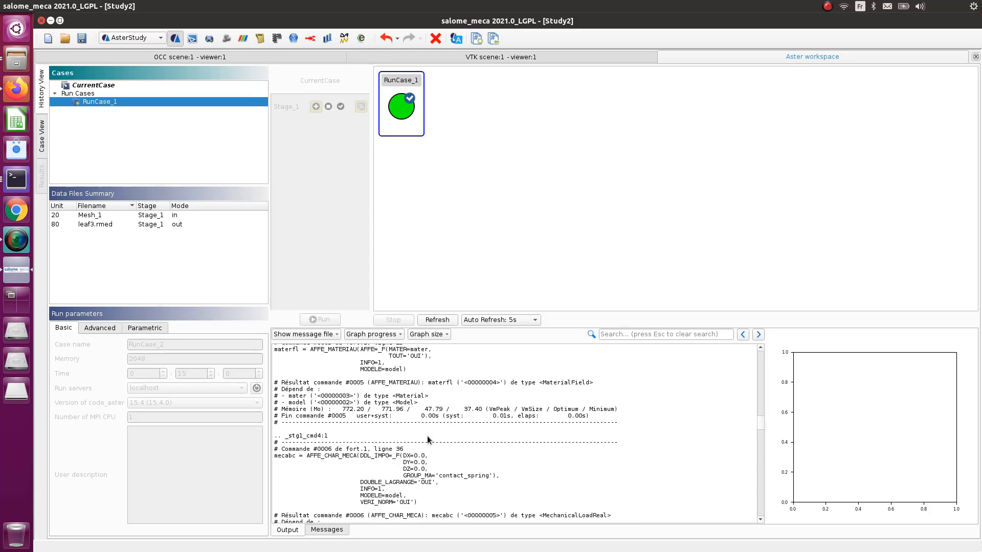
pyautogui.scroll(-3, 433, 444)
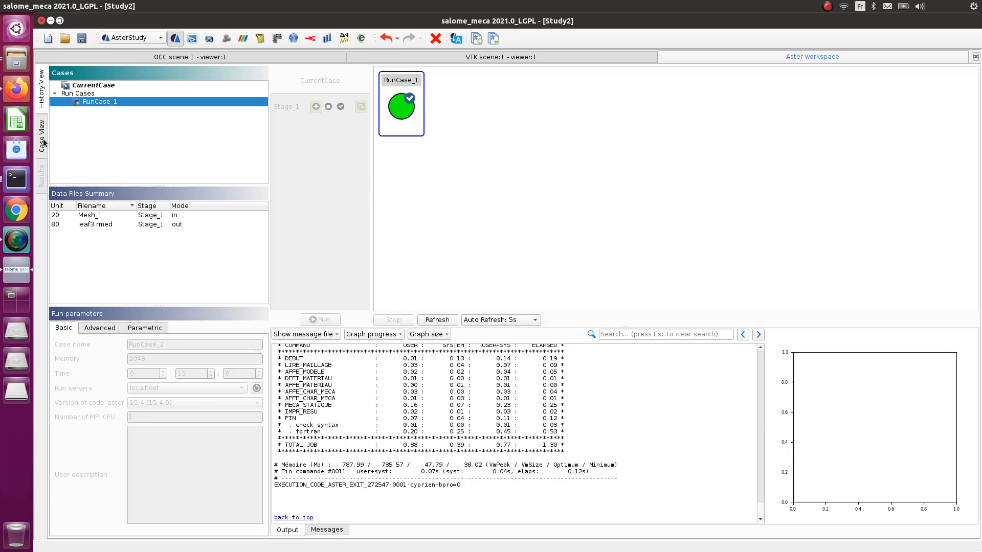
pyautogui.click(98, 224)
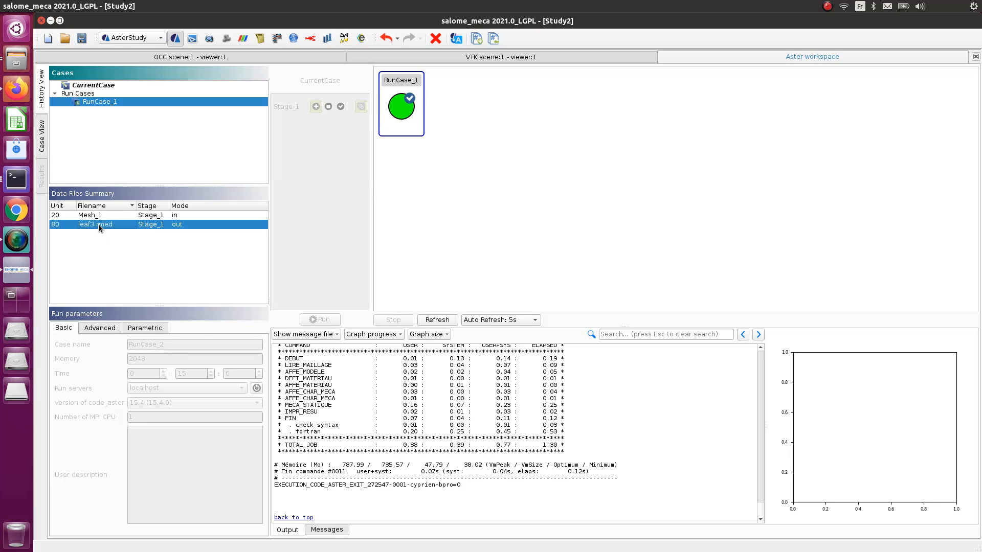
pyautogui.rightClick(98, 223)
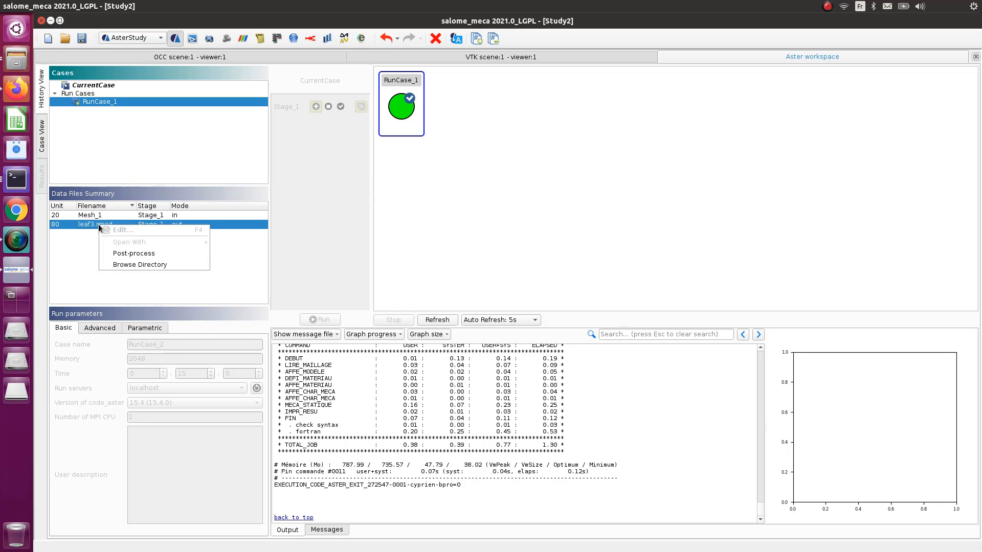
pyautogui.click(124, 254)
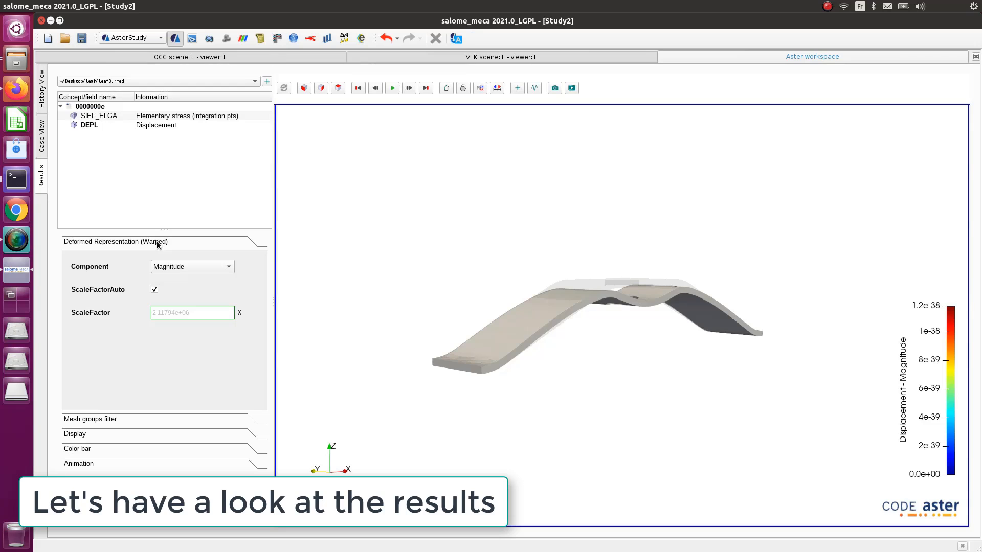
# Step: Inspect the warped DEPL displacement shape by Magnitude from several angles and play its animation
pyautogui.moveTo(620, 333)
pyautogui.mouseDown()
pyautogui.moveTo(607, 366)
pyautogui.moveTo(670, 353)
pyautogui.moveTo(491, 320)
pyautogui.moveTo(655, 344)
pyautogui.moveTo(637, 313)
pyautogui.moveTo(609, 330)
pyautogui.moveTo(618, 350)
pyautogui.mouseUp()
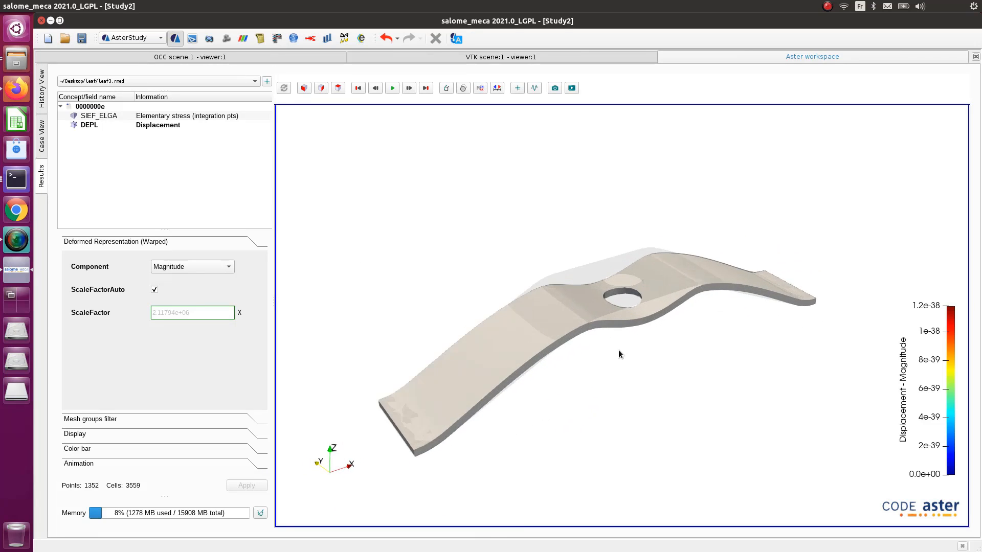
pyautogui.scroll(1, 618, 351)
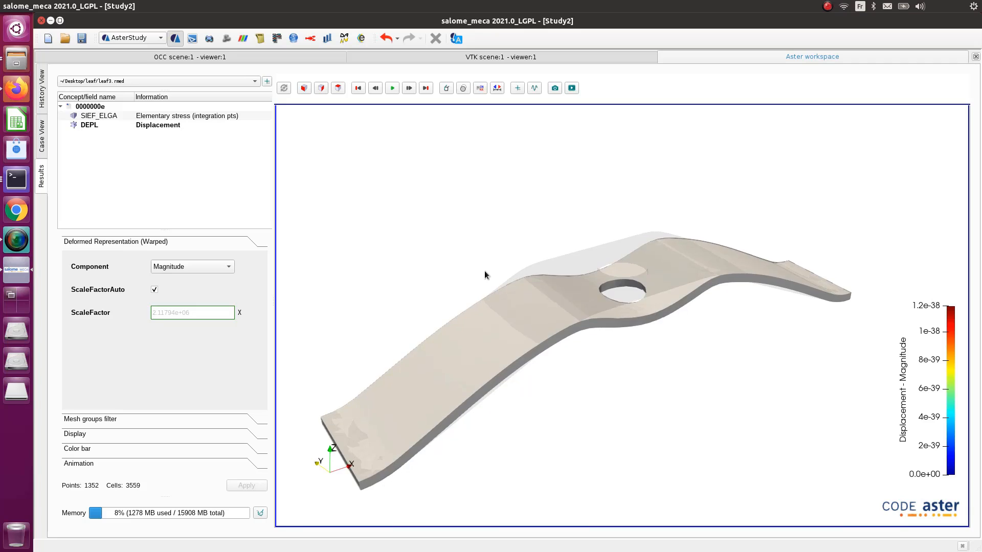
pyautogui.scroll(-2, 481, 279)
pyautogui.scroll(1, 458, 333)
pyautogui.click(183, 266)
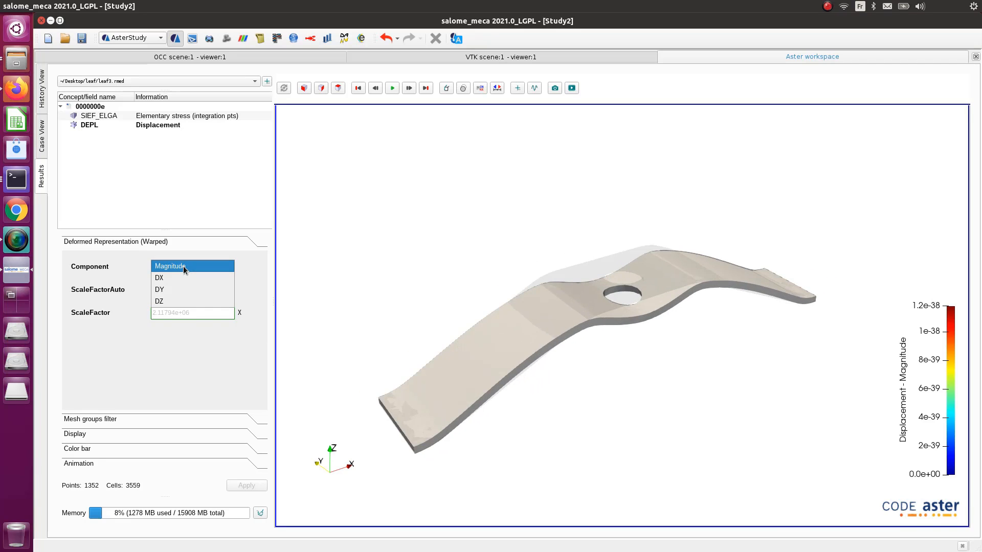
pyautogui.click(183, 267)
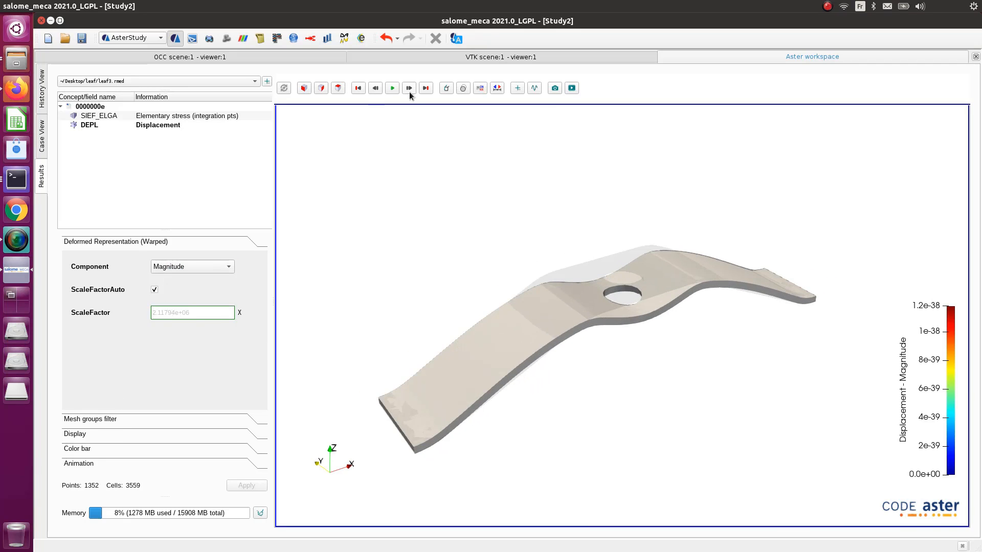
pyautogui.click(392, 89)
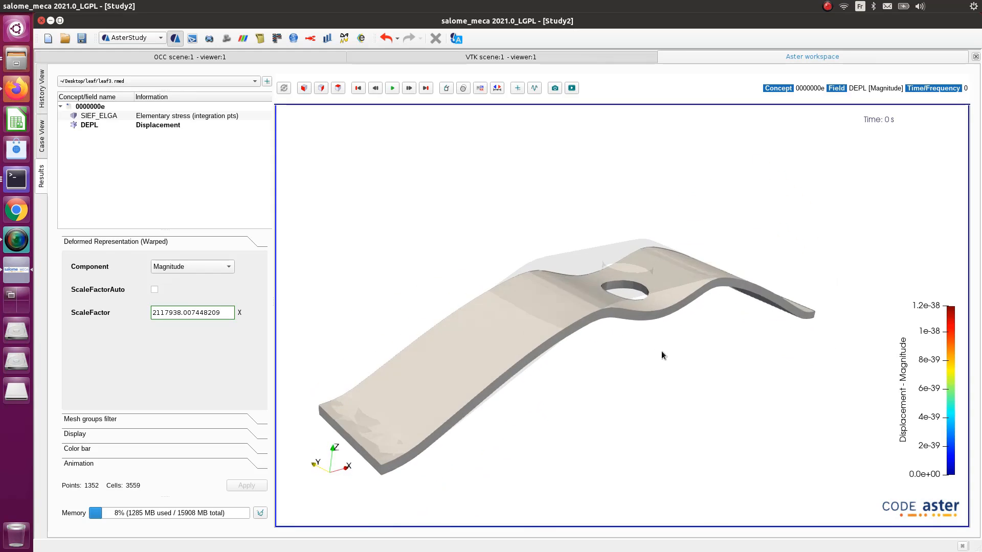
# Step: Compare the SIEF_ELGA elementary stress and DEPL displacement fields, checking DEPL's display and colour bar settings
pyautogui.doubleClick(100, 116)
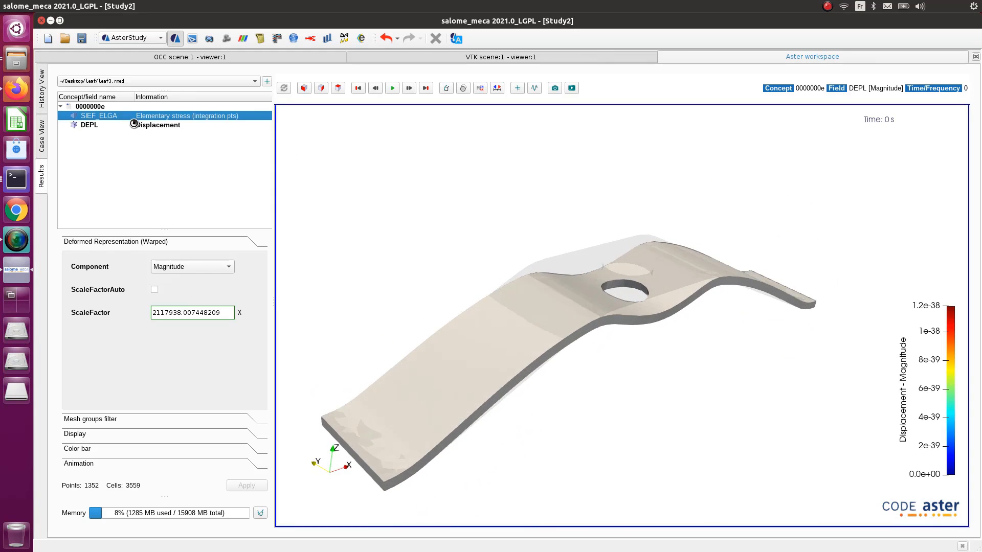
pyautogui.doubleClick(160, 126)
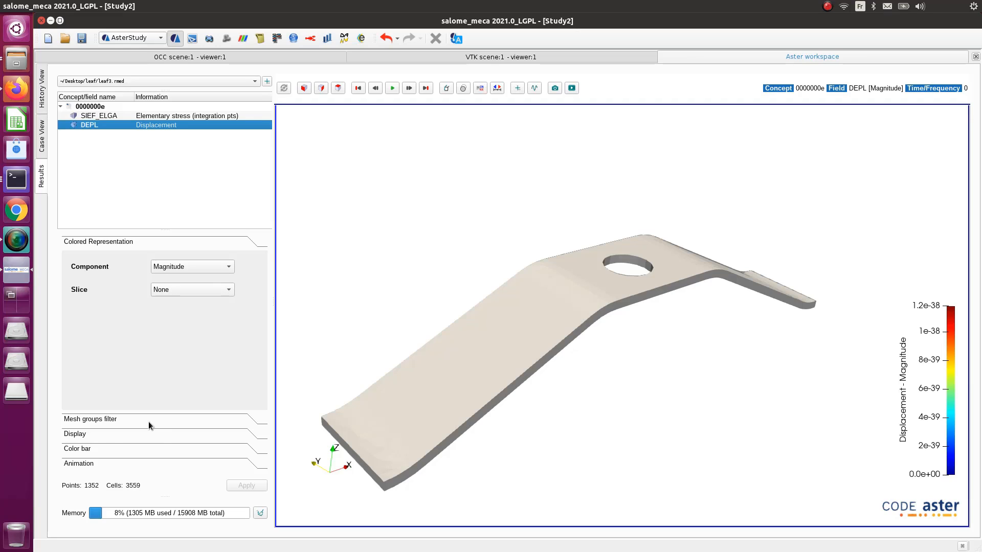
pyautogui.click(105, 434)
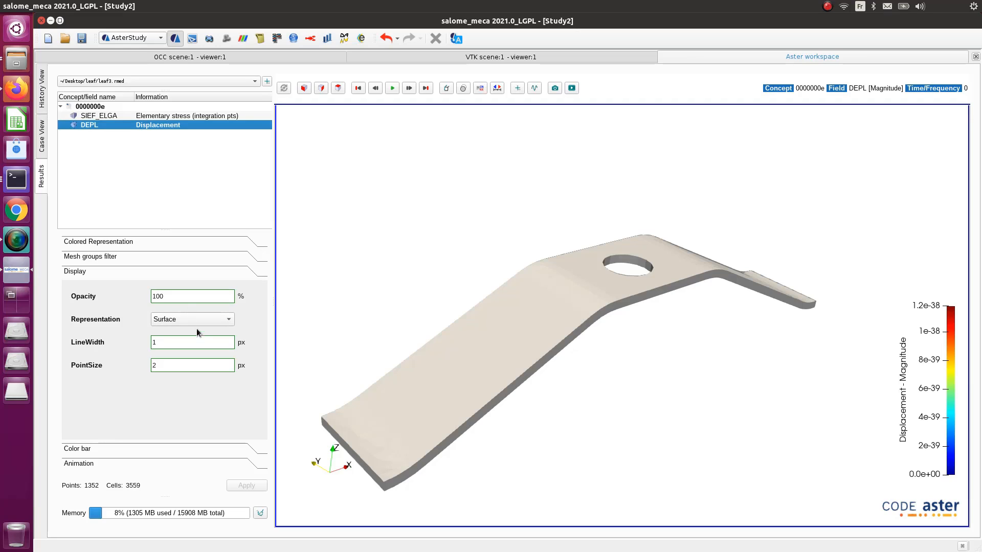
pyautogui.click(137, 448)
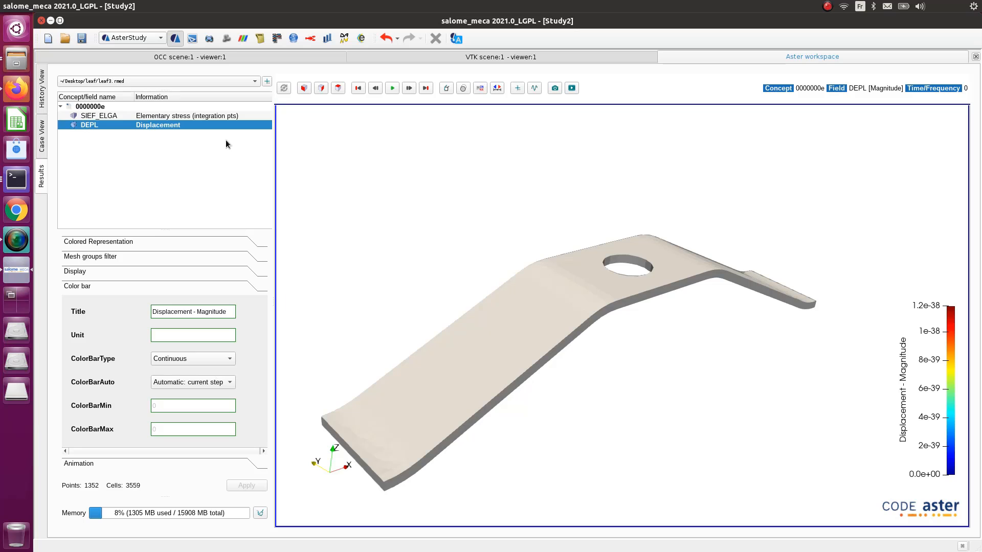
pyautogui.click(158, 117)
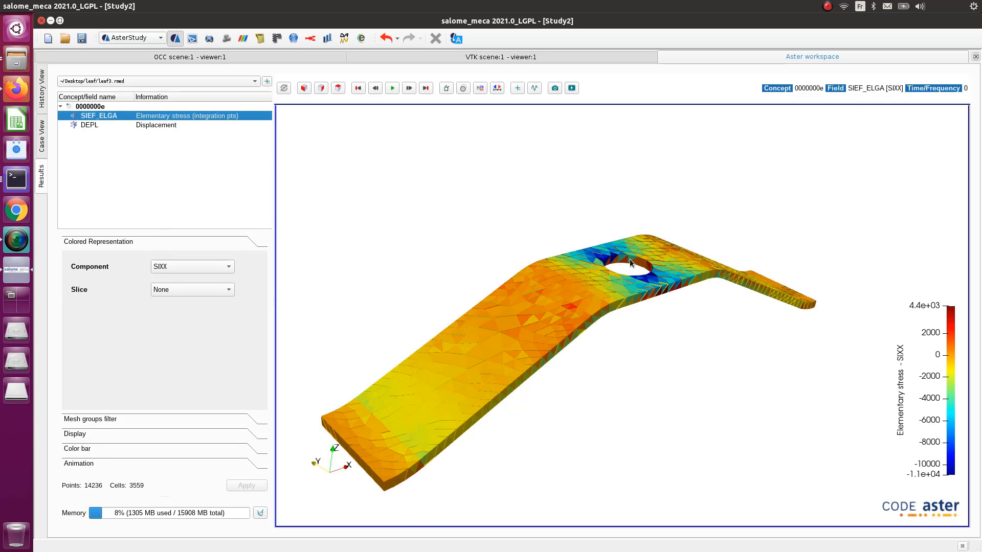
pyautogui.moveTo(629, 259); pyautogui.dragTo(557, 239)
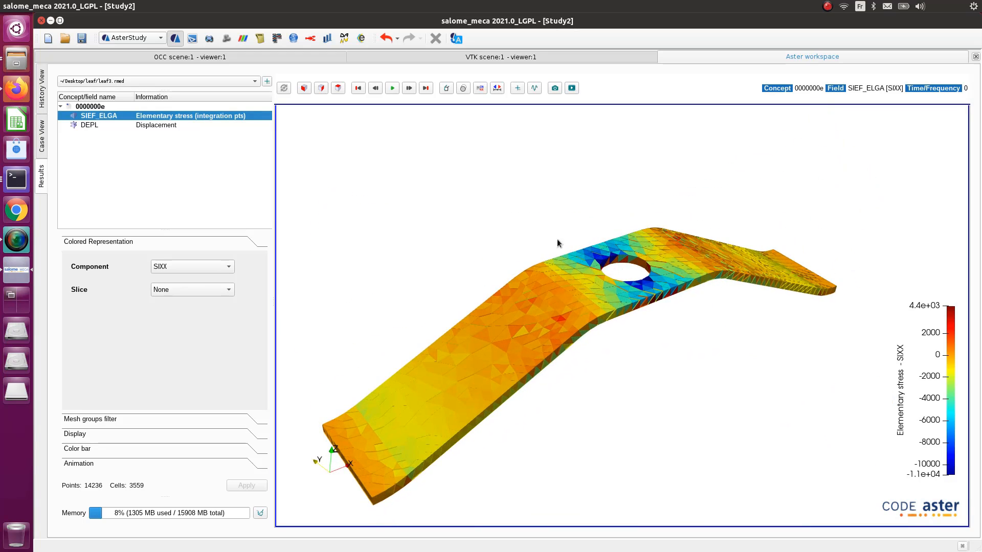
pyautogui.click(161, 126)
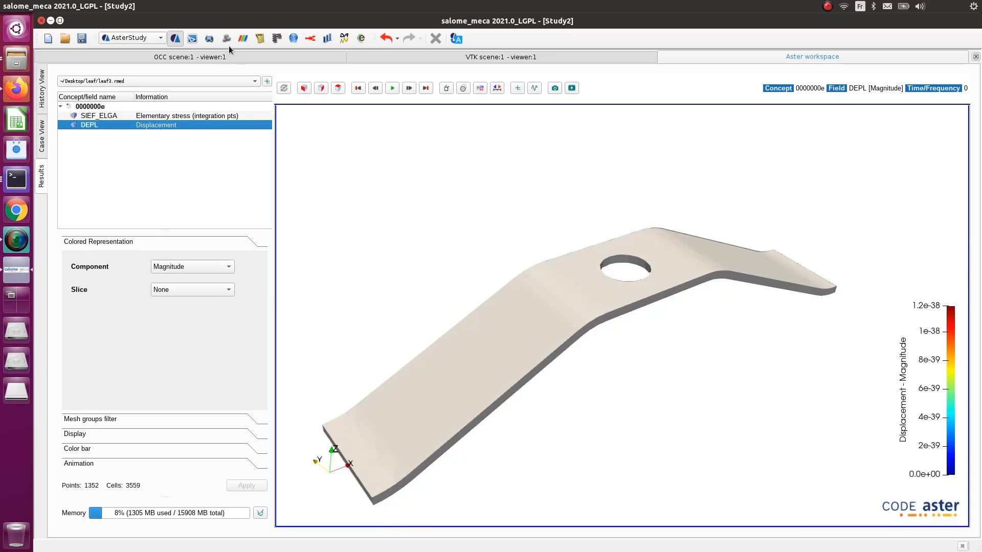
# Step: Switch to ParaViS and load the result file leaf3.rmed from the Desktop/leaf folder
pyautogui.click(242, 40)
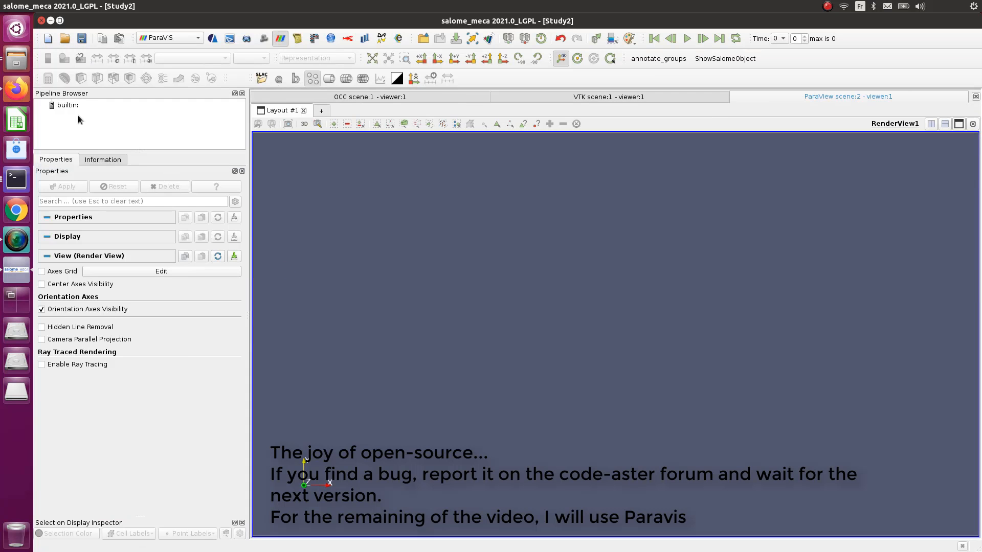
pyautogui.rightClick(72, 105)
pyautogui.click(85, 109)
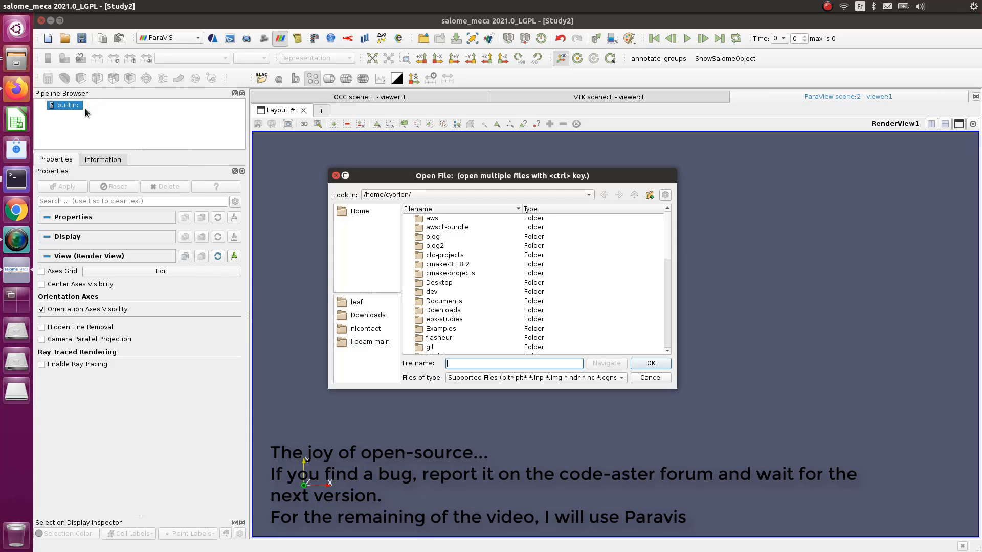
pyautogui.doubleClick(434, 283)
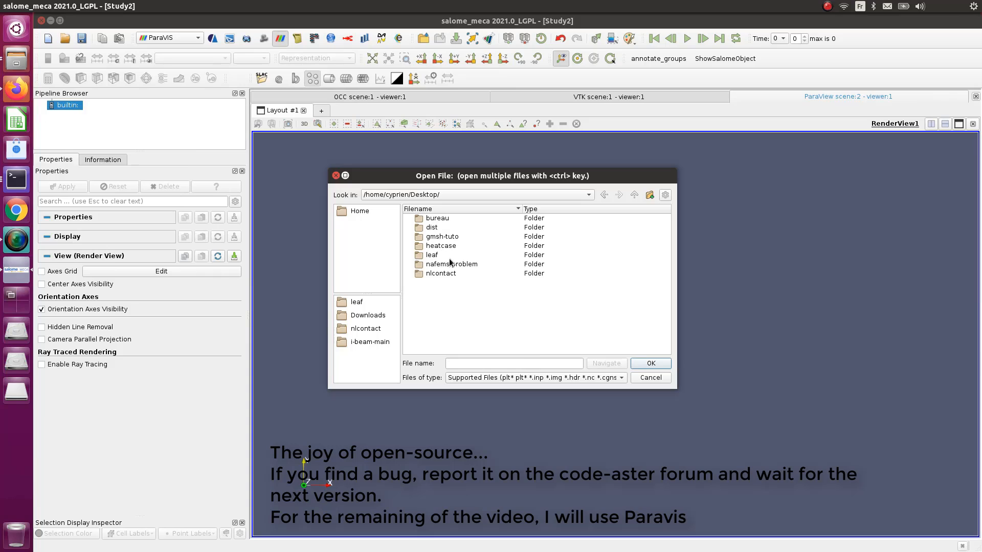
pyautogui.doubleClick(437, 257)
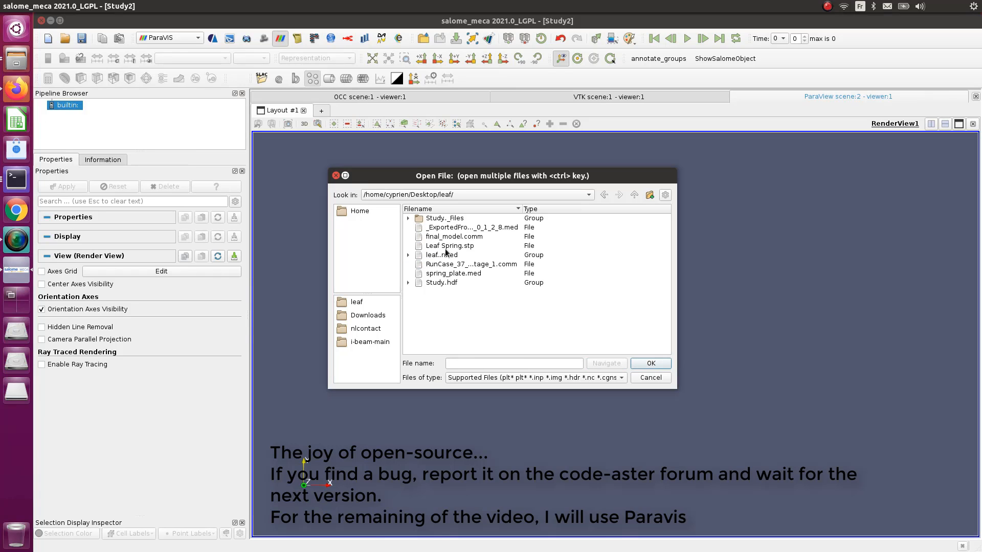
pyautogui.click(409, 255)
pyautogui.click(448, 274)
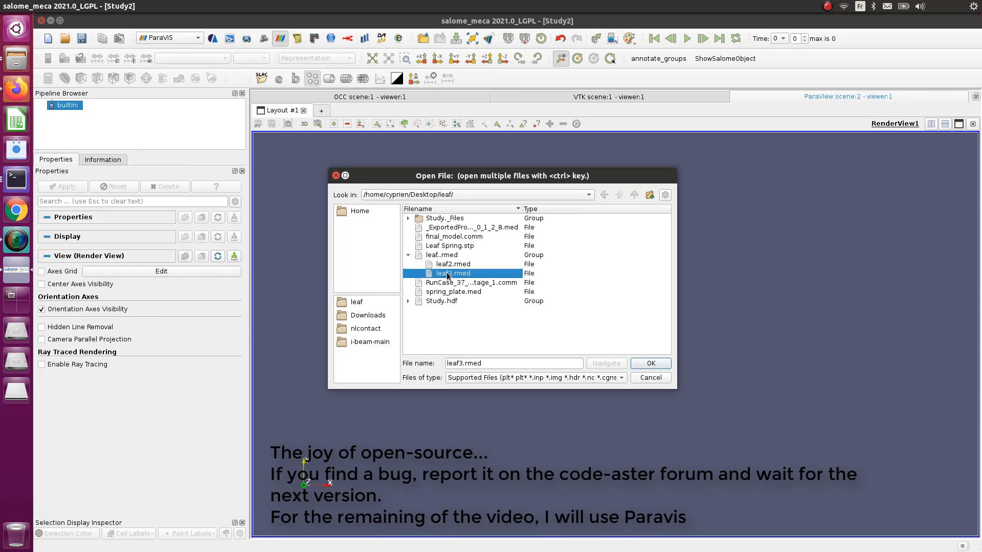
pyautogui.click(640, 363)
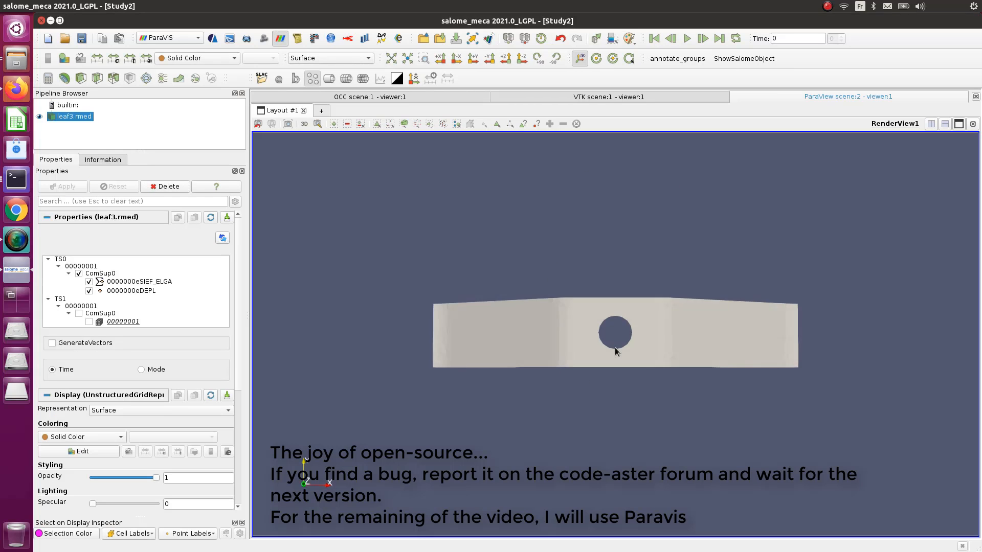
# Step: Colour the leaf spring by the 0000000eDEPL displacement field and inspect it from an oblique view
pyautogui.moveTo(615, 348); pyautogui.dragTo(598, 326)
pyautogui.scroll(5, 637, 339)
pyautogui.click(197, 58)
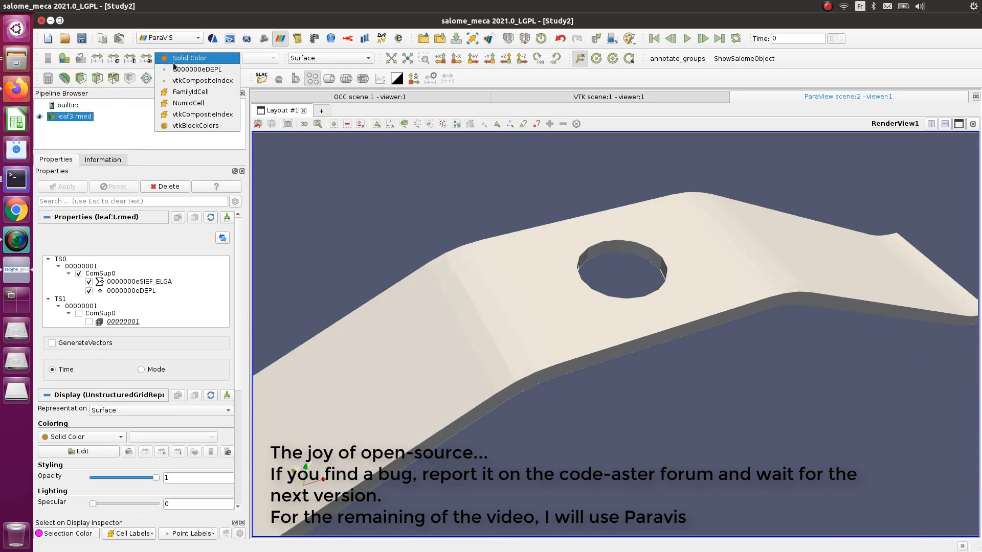
pyautogui.click(184, 70)
pyautogui.moveTo(468, 257); pyautogui.dragTo(608, 281)
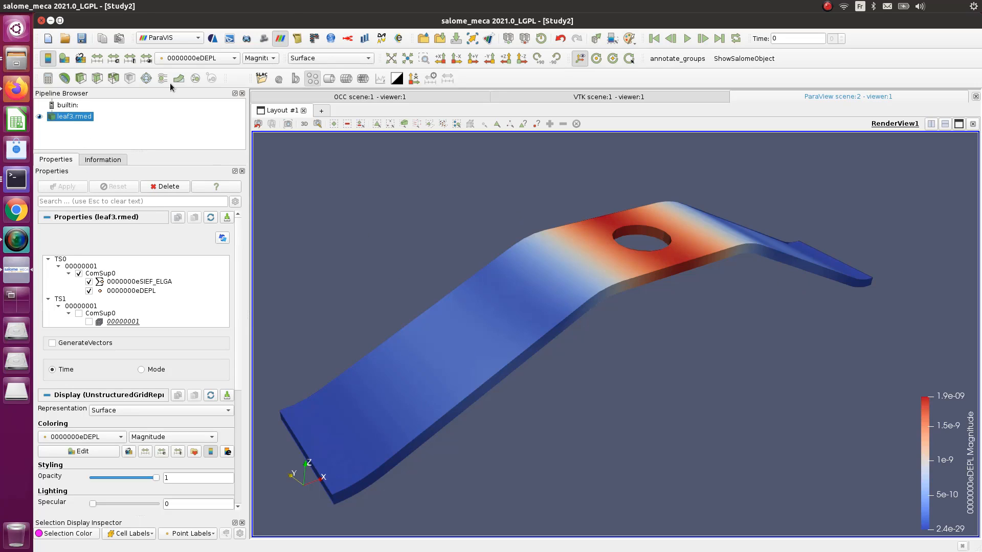
# Step: Apply a Warp By Vector filter on 0000000eDEPL with a scale factor of about 2.43e+06 and inspect the deformed spring
pyautogui.click(163, 6)
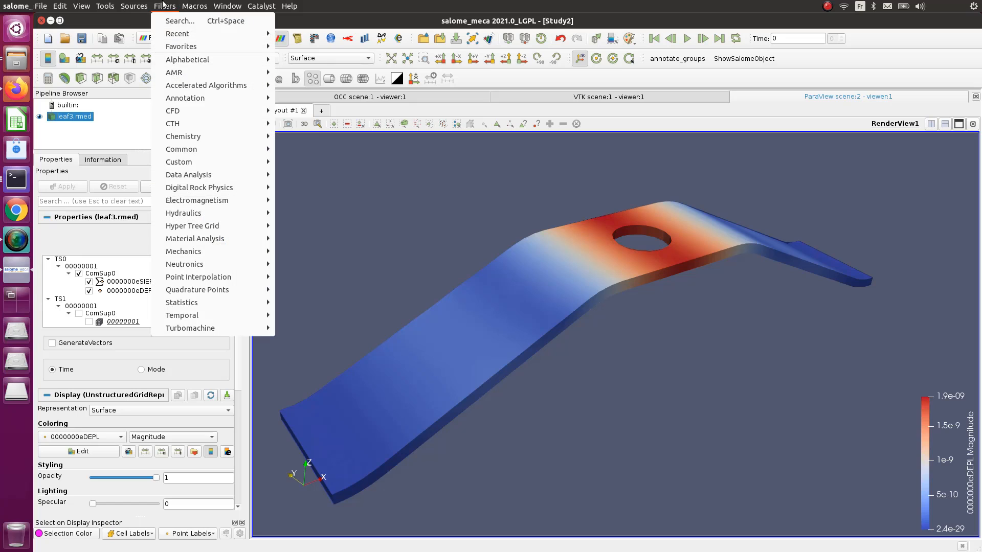
pyautogui.moveTo(217, 152)
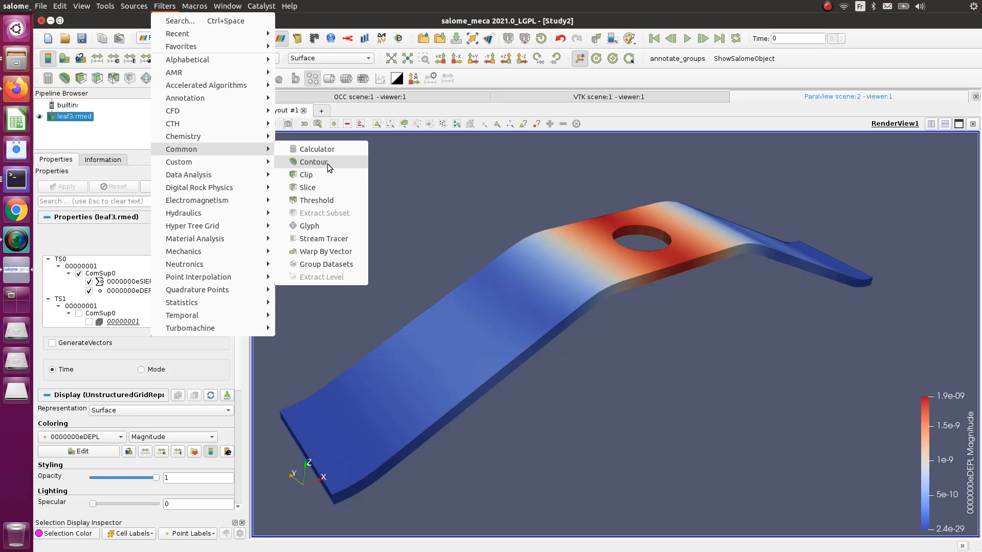
pyautogui.click(345, 251)
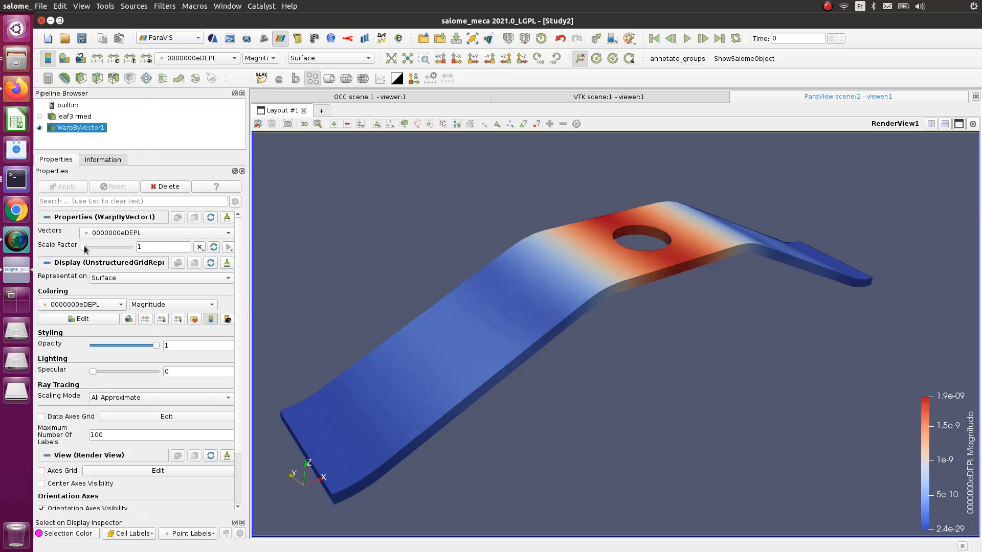
pyautogui.moveTo(84, 249); pyautogui.dragTo(91, 250)
pyautogui.click(67, 188)
pyautogui.click(70, 191)
pyautogui.moveTo(550, 335); pyautogui.dragTo(519, 324)
pyautogui.moveTo(851, 347); pyautogui.dragTo(619, 239)
pyautogui.moveTo(594, 288); pyautogui.dragTo(716, 334)
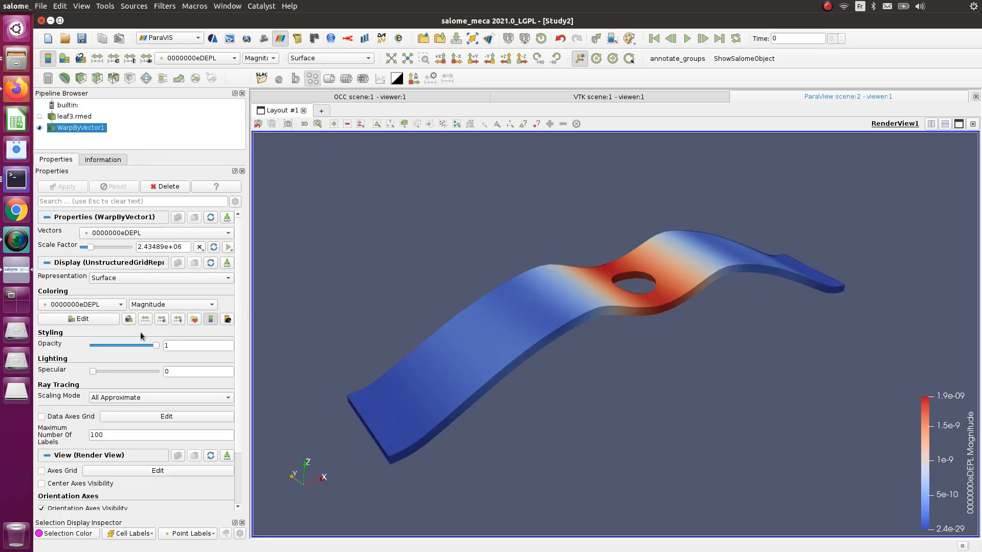
# Step: Delete the Warp By Vector filter and the leaf3.rmed source from the pipeline
pyautogui.rightClick(76, 128)
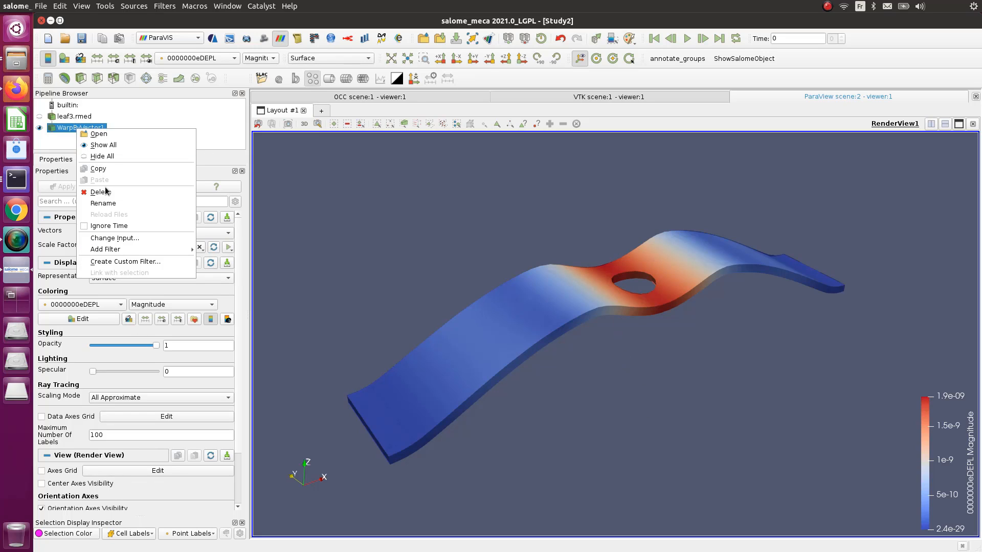
pyautogui.click(110, 189)
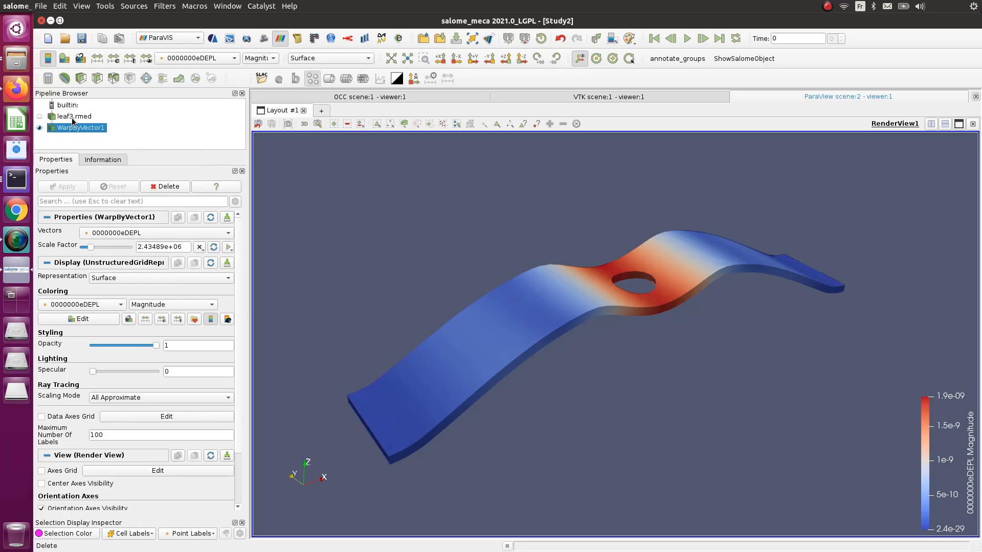
pyautogui.rightClick(66, 119)
pyautogui.click(108, 176)
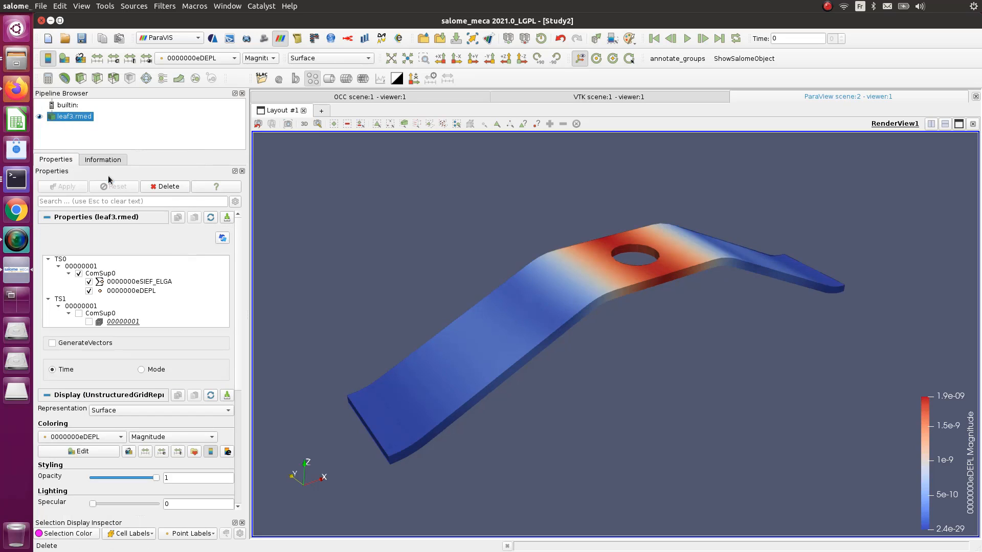
# Step: Switch back to AsterStudy's case view and remove the PRES_REP pressure from the mecach load command
pyautogui.click(213, 39)
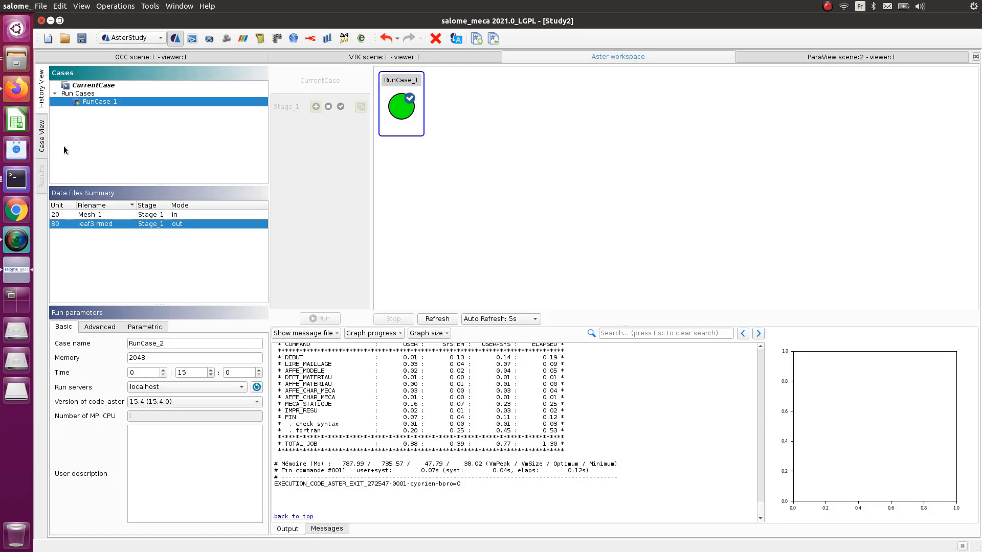
pyautogui.click(44, 134)
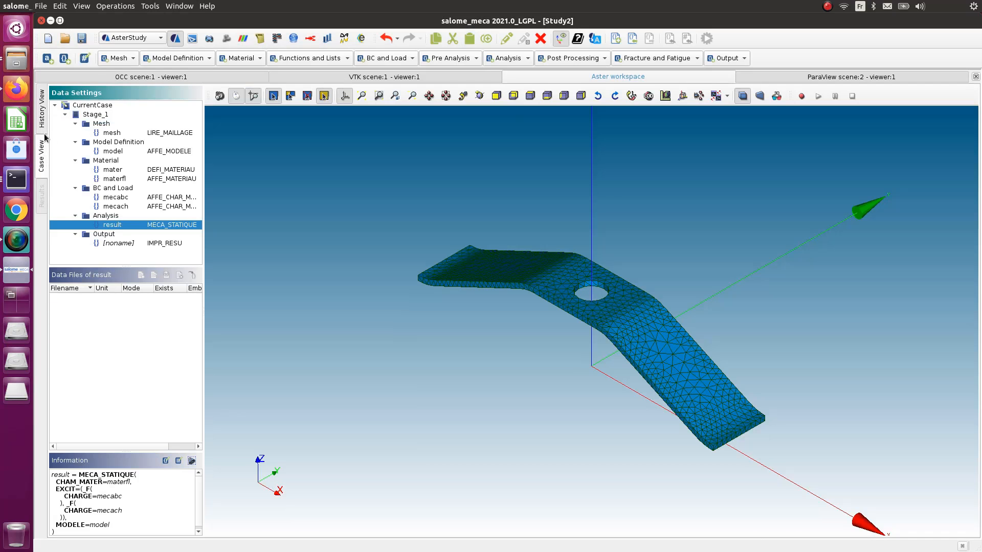
pyautogui.click(153, 206)
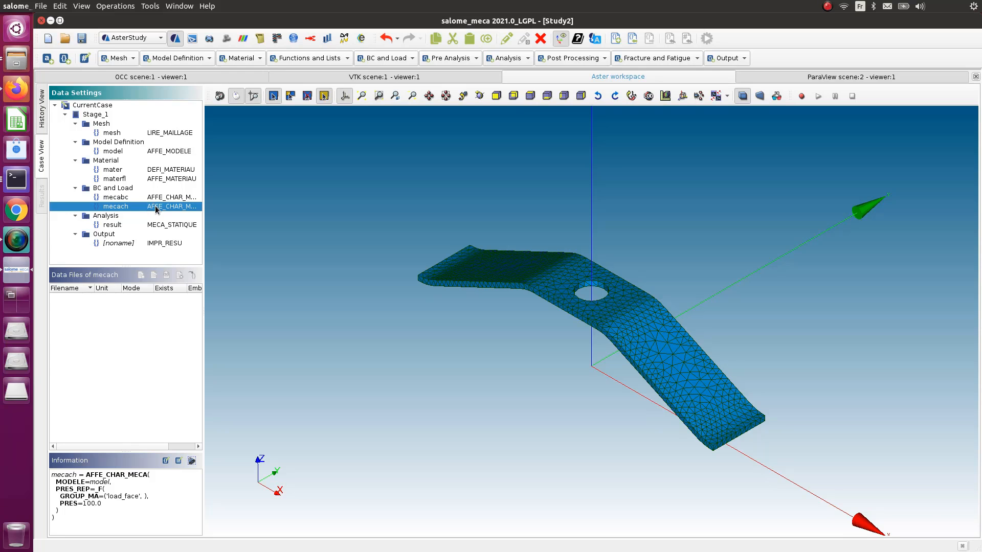
pyautogui.doubleClick(118, 206)
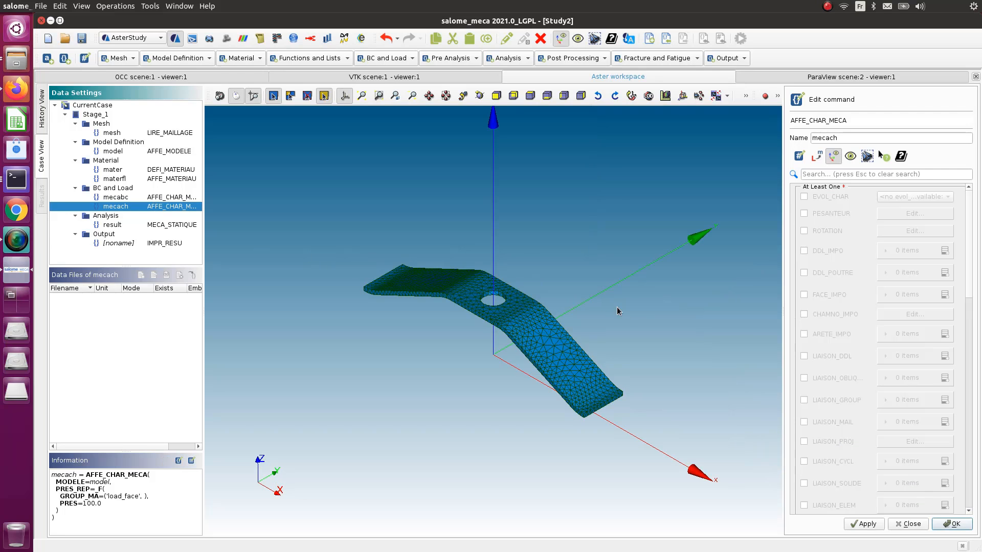
pyautogui.scroll(-10, 858, 313)
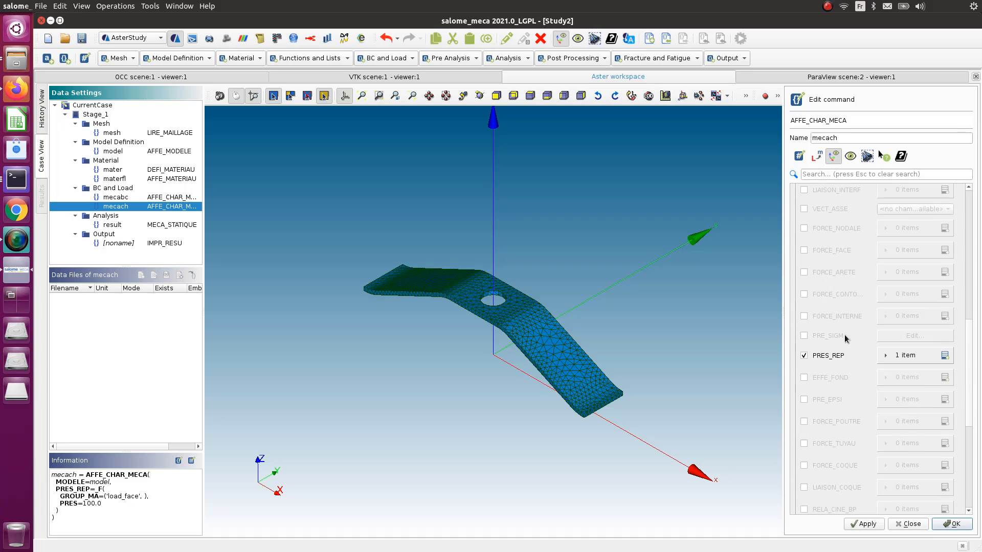
pyautogui.scroll(10, 825, 299)
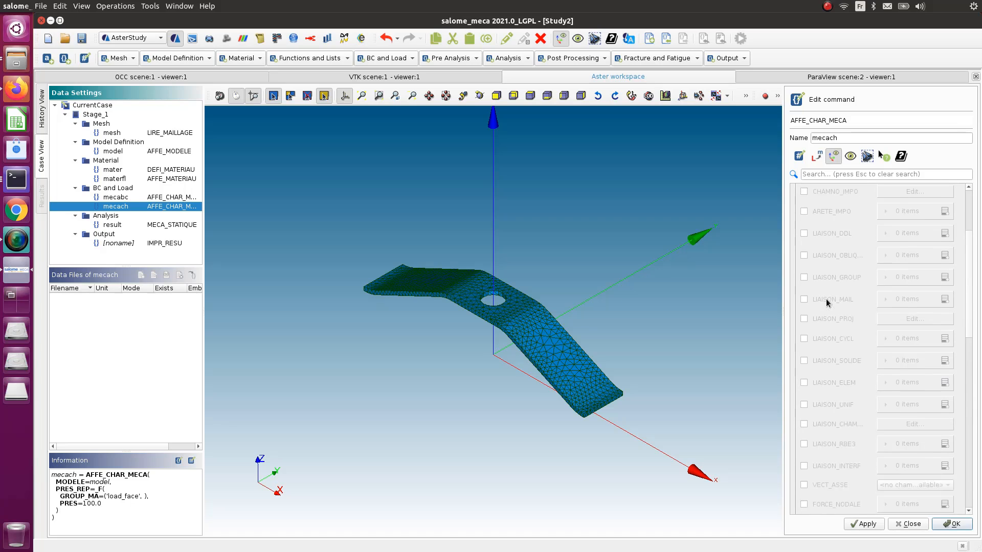
pyautogui.scroll(3, 833, 303)
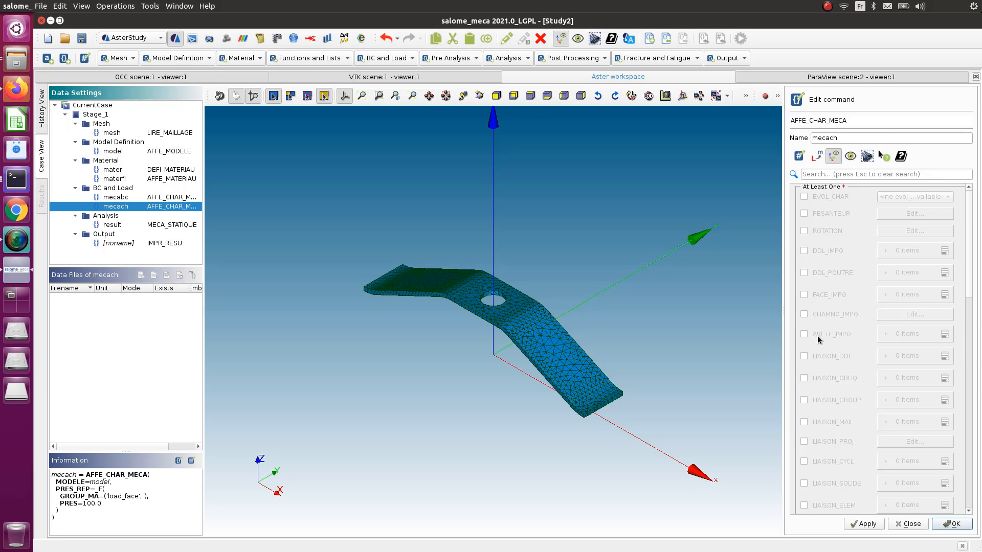
# Step: Add a DDL_IMPO item to mecach and assign it to the load_face element group
pyautogui.click(803, 251)
pyautogui.click(944, 250)
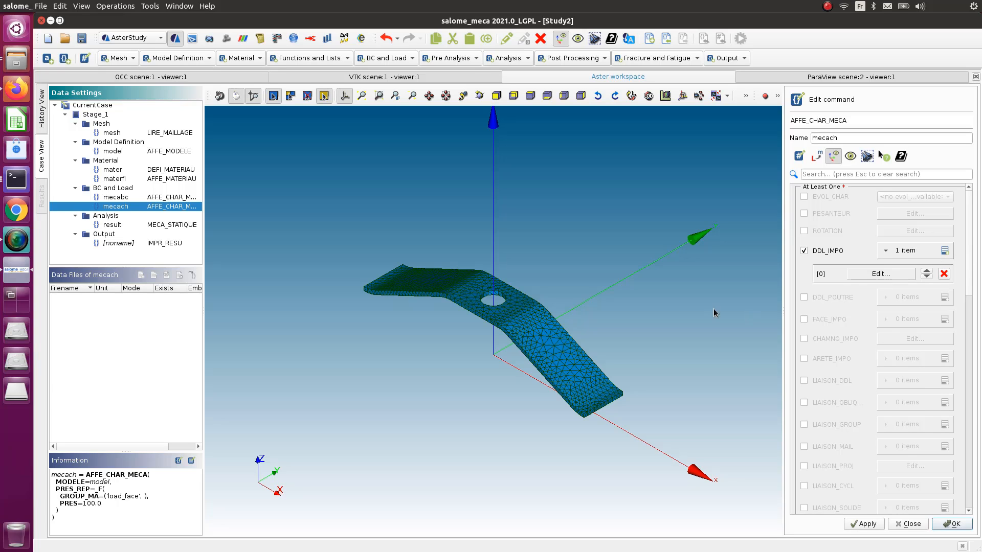
pyautogui.click(897, 279)
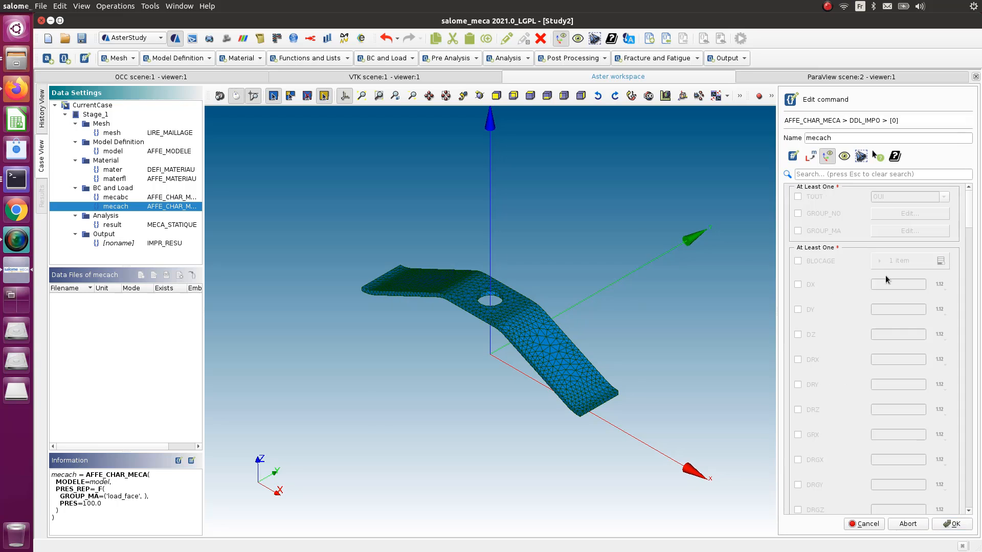
pyautogui.click(798, 231)
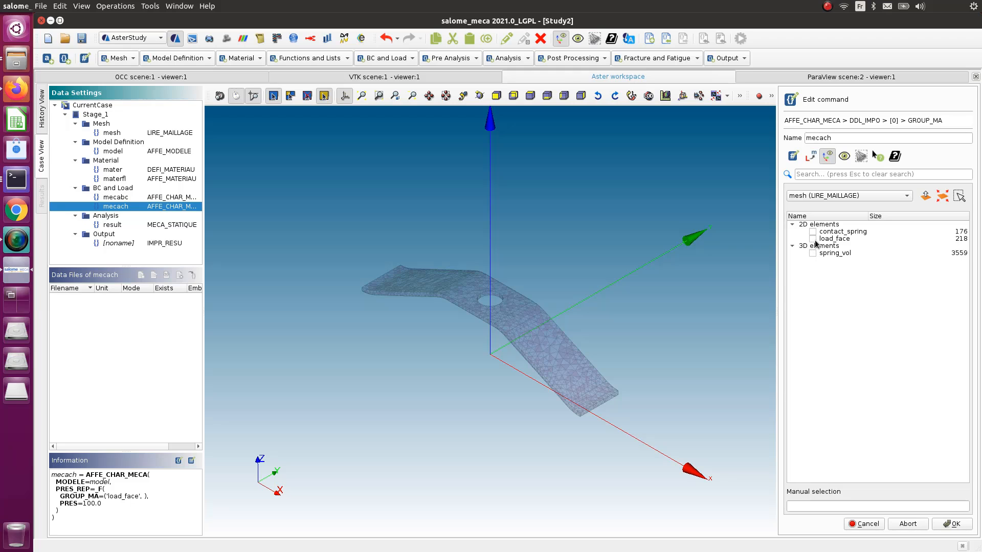
pyautogui.click(813, 240)
pyautogui.click(955, 526)
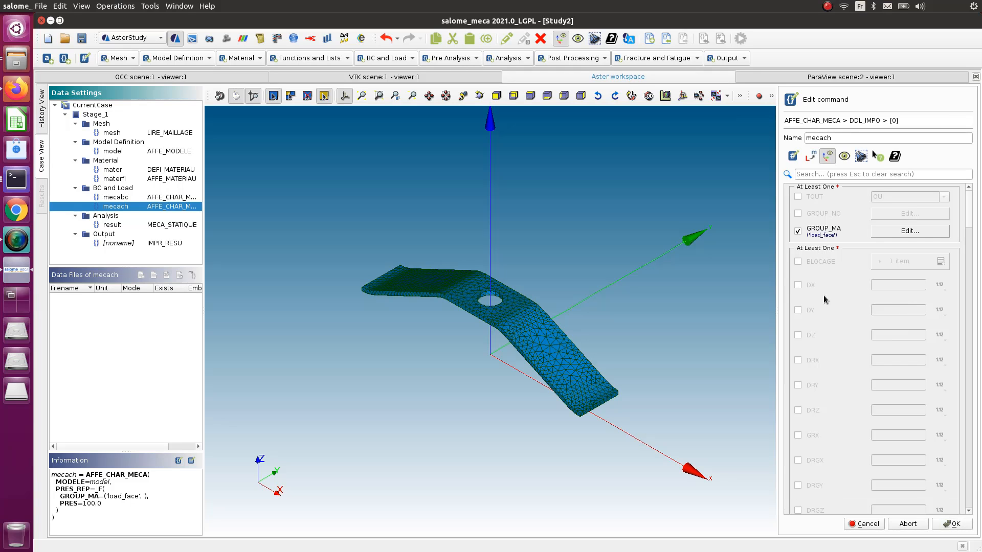
# Step: Impose DX 0, DY 0 and DZ -0.001 on load_face and accept the edited mecach command
pyautogui.scroll(-1, 823, 293)
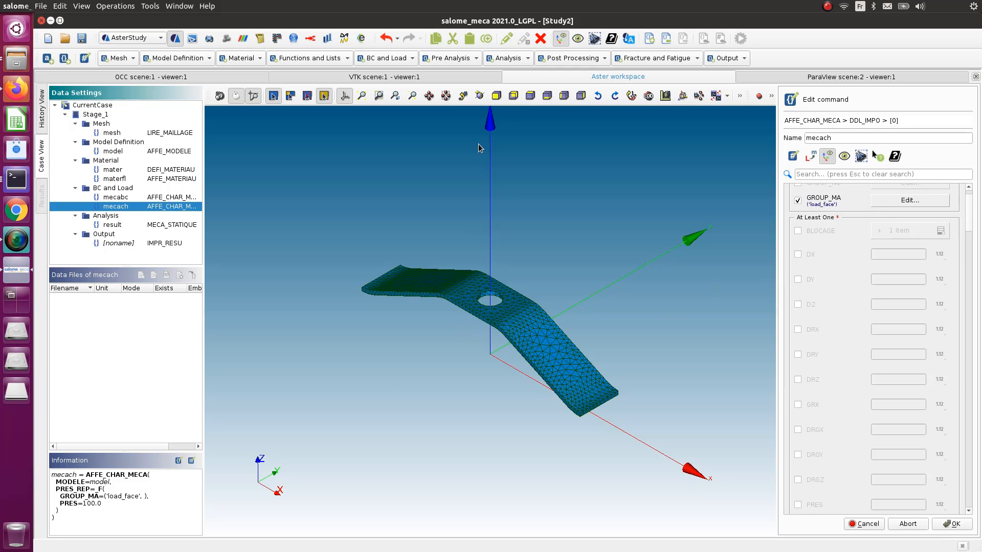
pyautogui.scroll(2, 469, 374)
pyautogui.scroll(-6, 470, 376)
pyautogui.scroll(2, 471, 381)
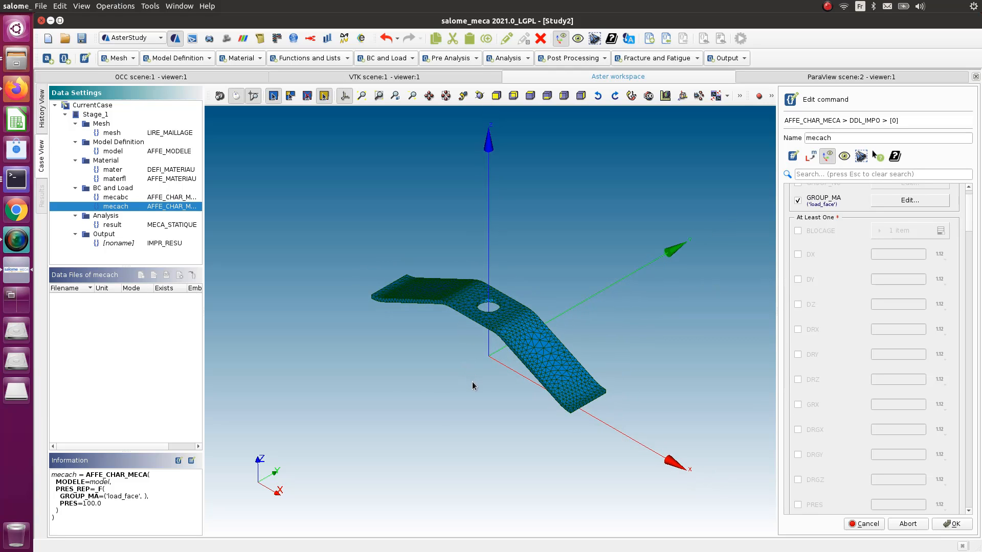
pyautogui.scroll(1, 472, 384)
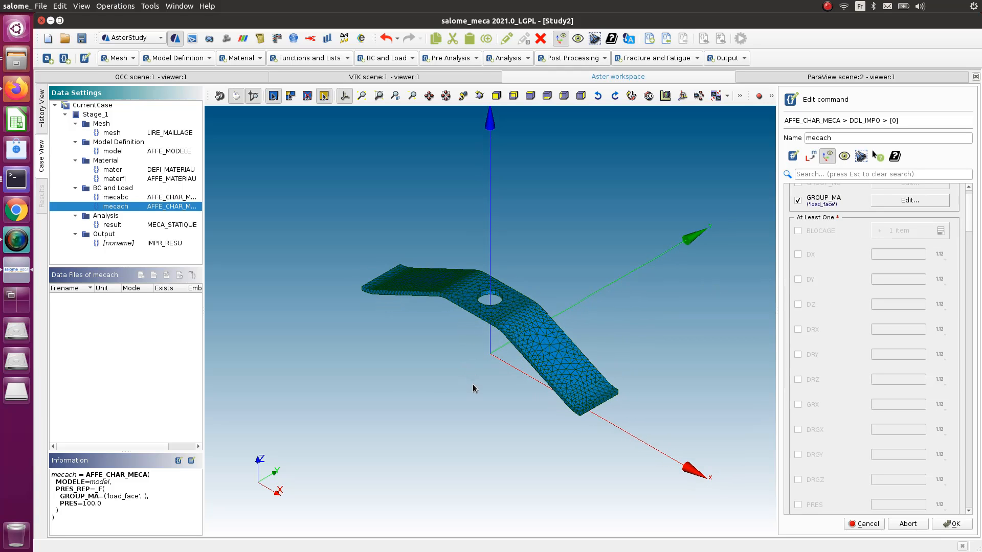
pyautogui.click(797, 305)
pyautogui.write('0.001')
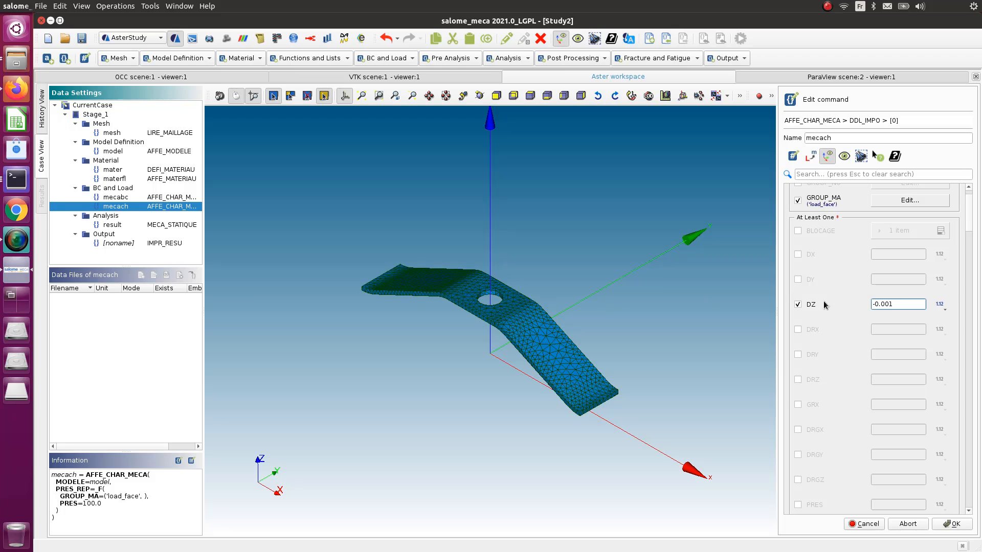
pyautogui.click(797, 280)
pyautogui.click(797, 254)
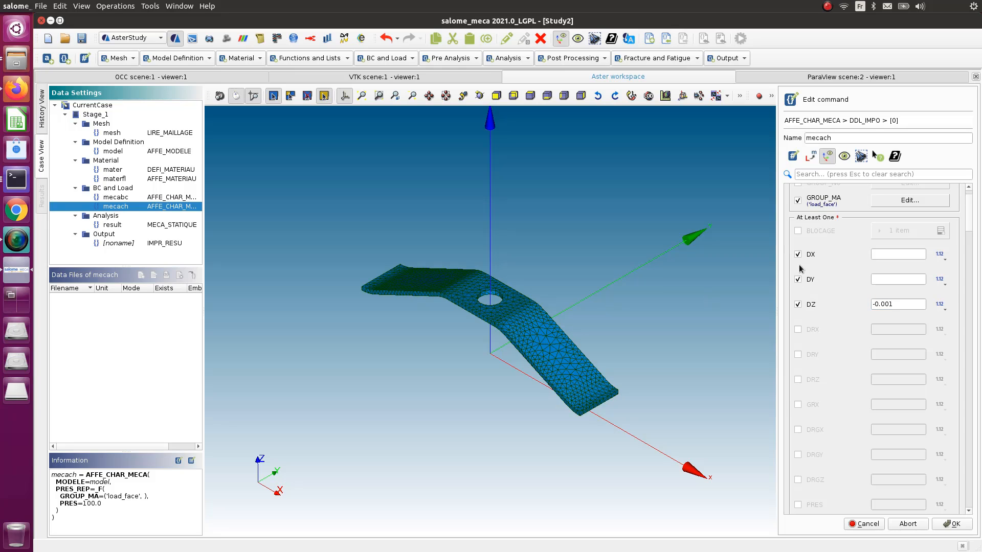
pyautogui.click(885, 253)
pyautogui.write('0')
pyautogui.click(885, 281)
pyautogui.write('0')
pyautogui.click(954, 524)
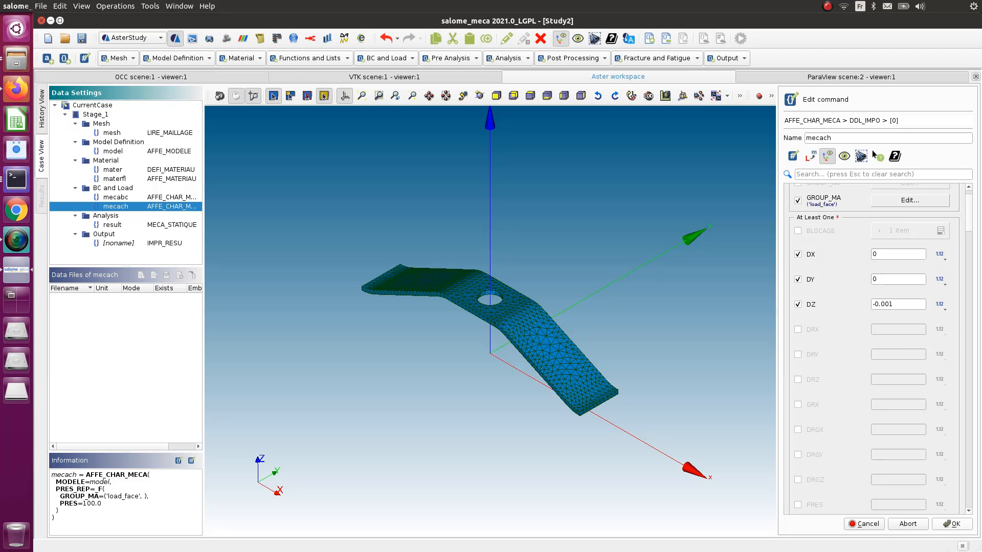
pyautogui.click(952, 524)
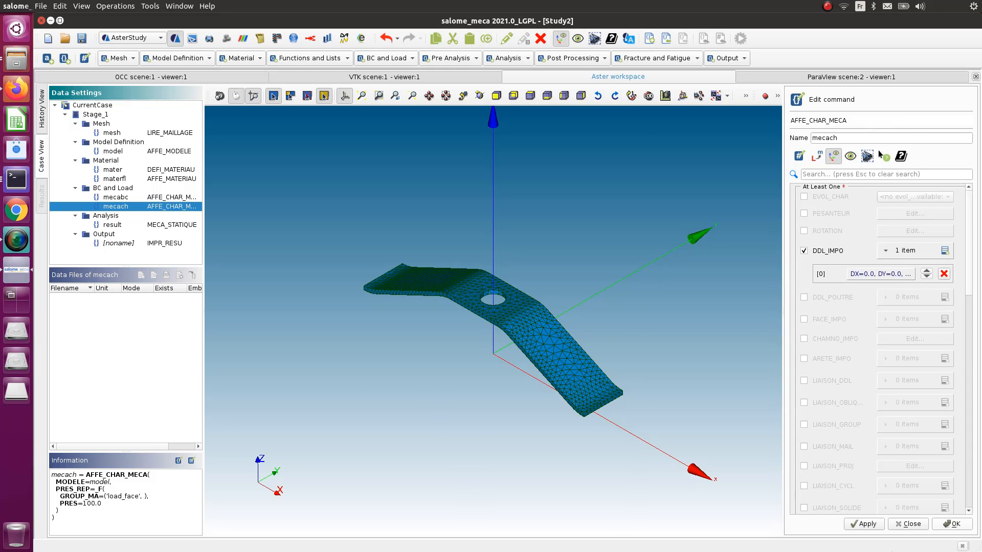
# Step: Save the study and run the current case with the imposed-displacement load
pyautogui.click(81, 38)
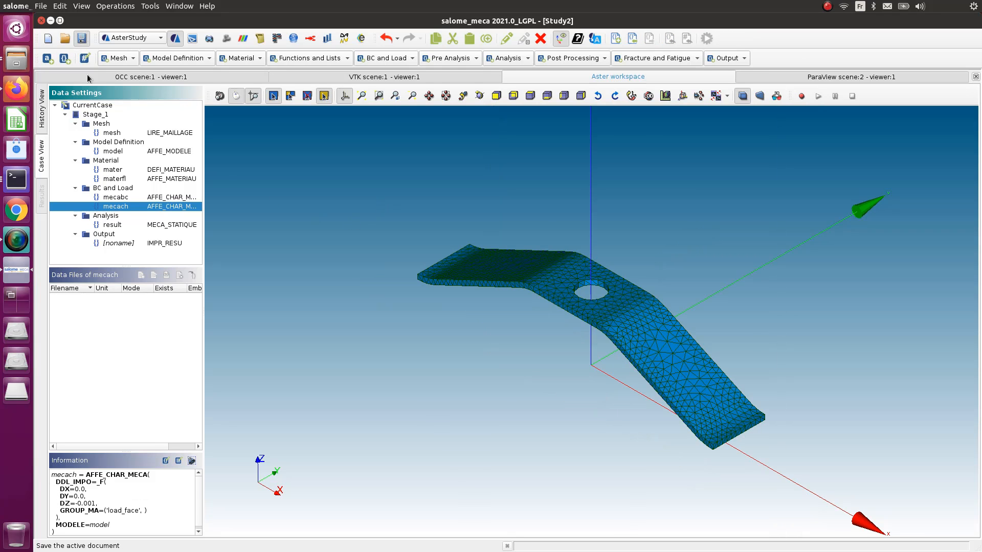
pyautogui.click(43, 118)
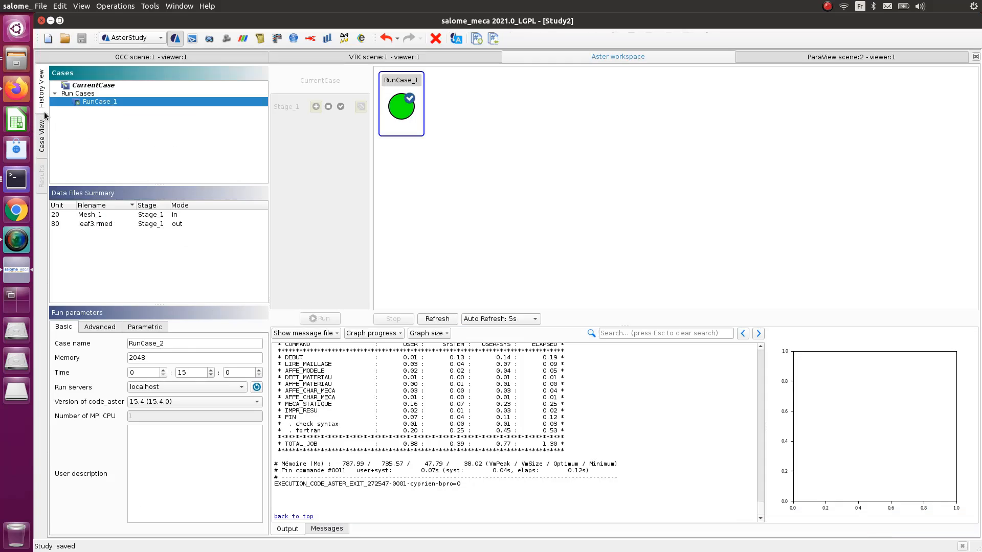
pyautogui.click(85, 85)
pyautogui.click(320, 529)
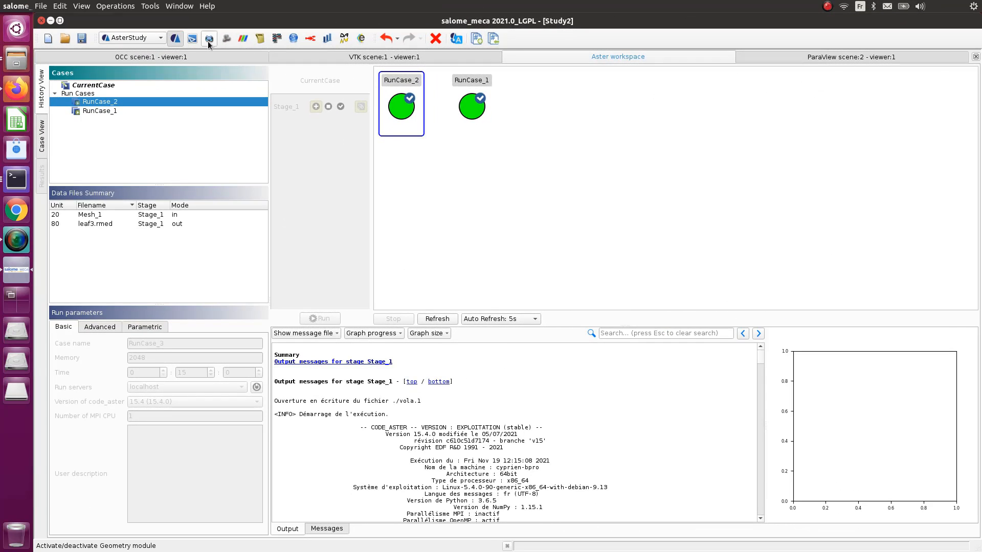
# Step: Switch to ParaViS and load the recomputed leaf3.rmed result from the Desktop/leaf folder
pyautogui.click(241, 39)
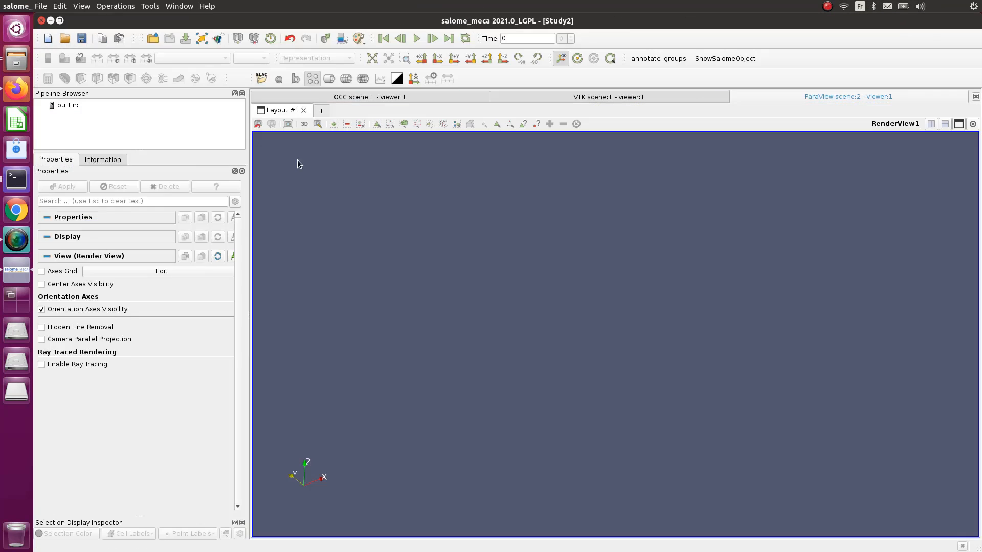
pyautogui.rightClick(77, 107)
pyautogui.click(93, 114)
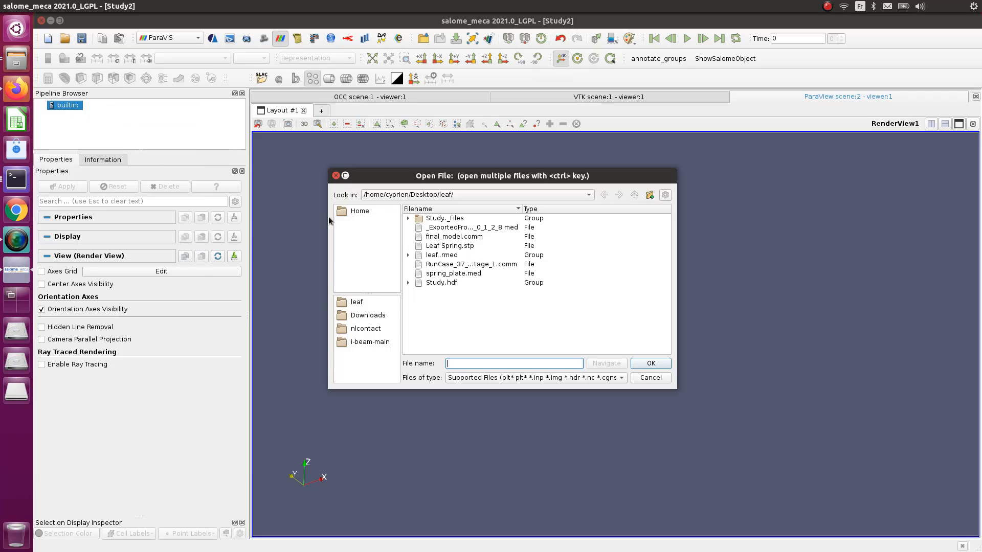
pyautogui.click(408, 254)
pyautogui.click(451, 273)
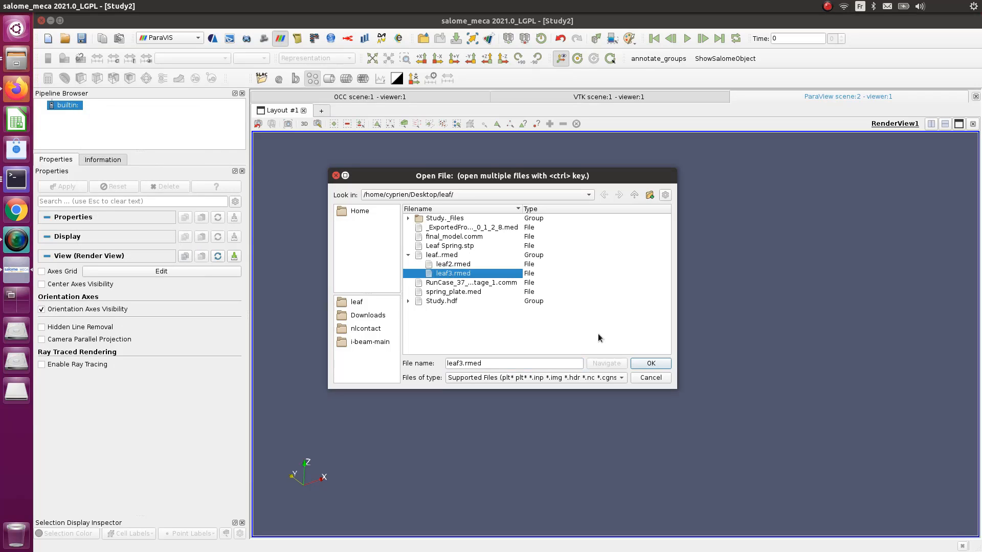
pyautogui.click(650, 363)
pyautogui.click(78, 188)
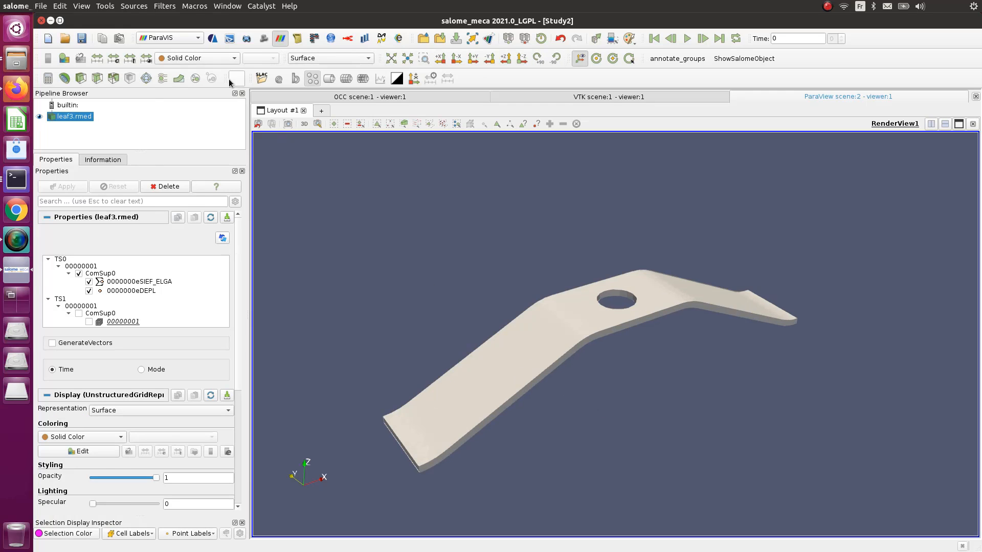
# Step: Colour the reloaded leaf3.rmed result by the 0000000eDEPL displacement magnitude
pyautogui.click(212, 59)
pyautogui.click(199, 68)
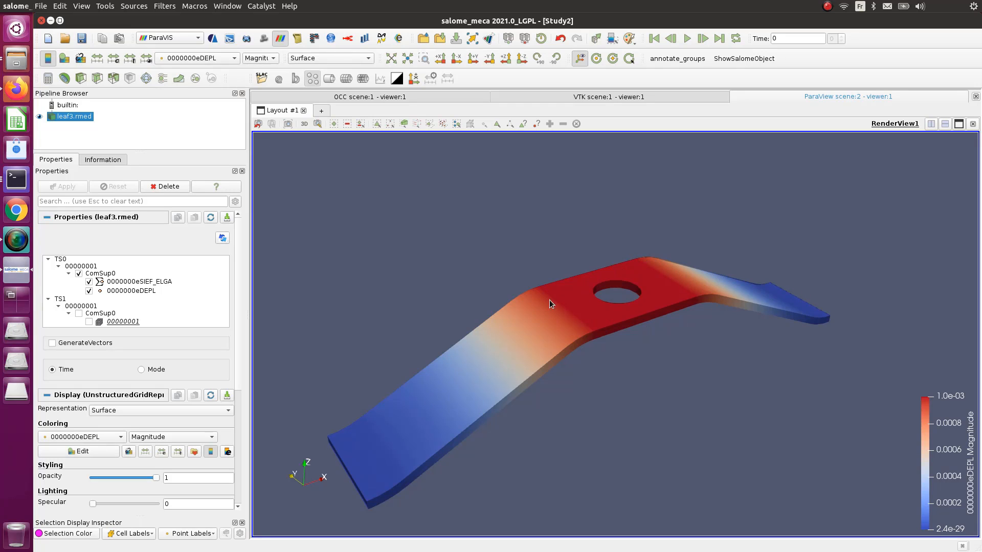
pyautogui.scroll(-1, 636, 271)
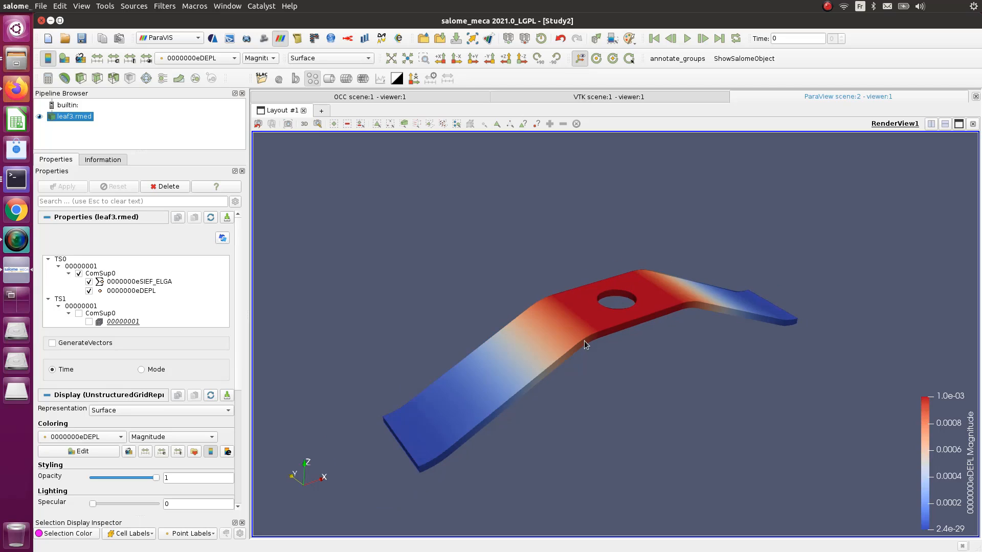
# Step: Apply a Warp By Vector filter on 0000000eDEPL with a scale factor of about 4.59 and inspect the deformed spring
pyautogui.click(188, 6)
pyautogui.moveTo(167, 6)
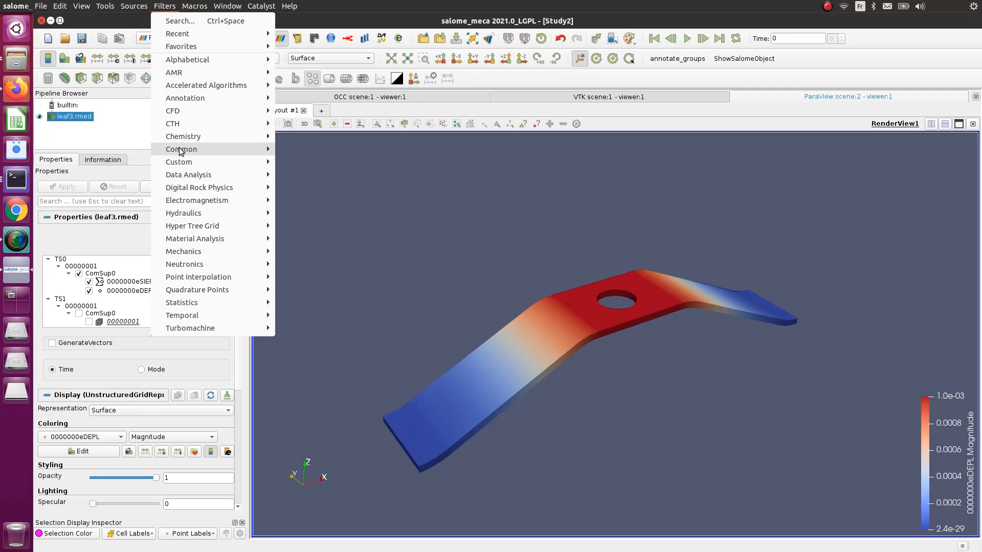
pyautogui.moveTo(190, 152)
pyautogui.click(342, 251)
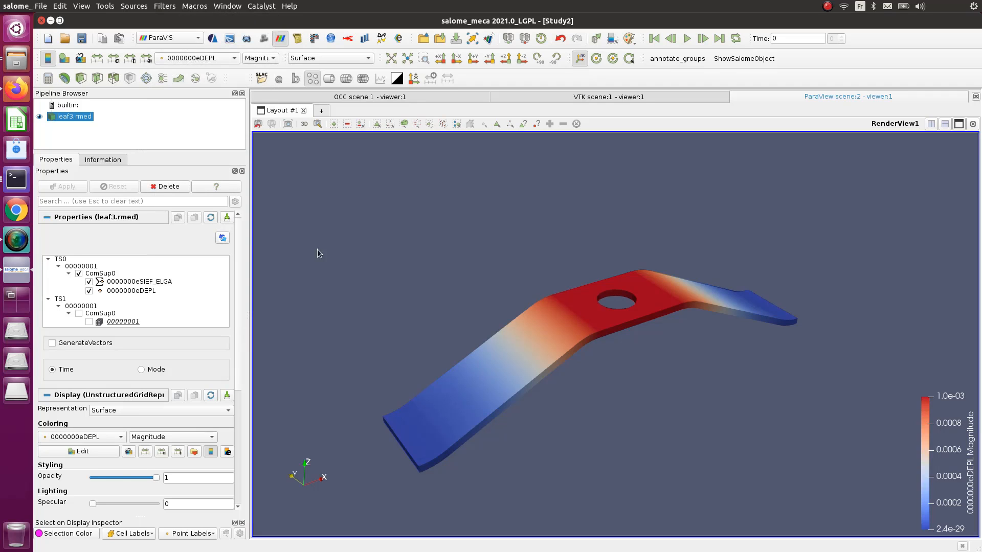
pyautogui.click(72, 188)
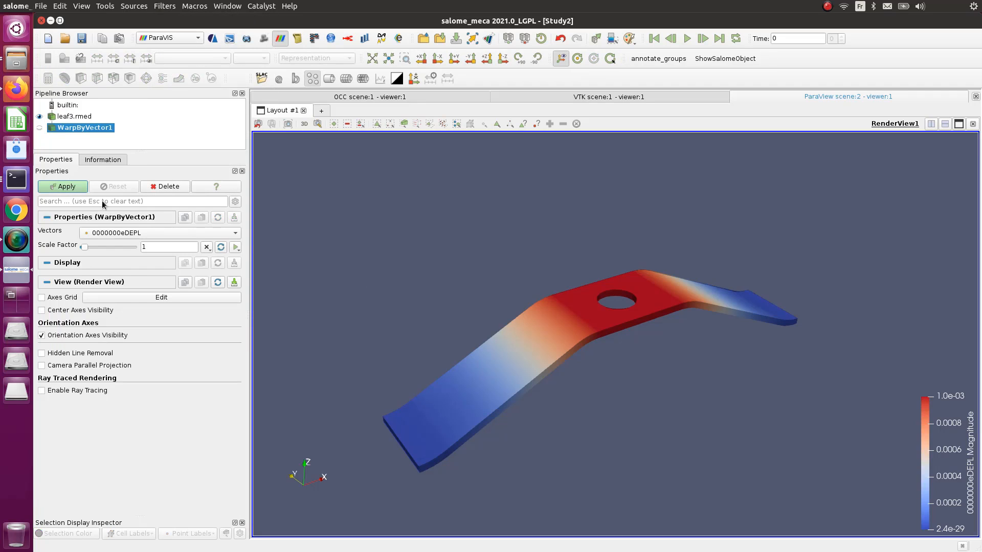
pyautogui.moveTo(87, 249); pyautogui.dragTo(92, 247)
pyautogui.click(71, 187)
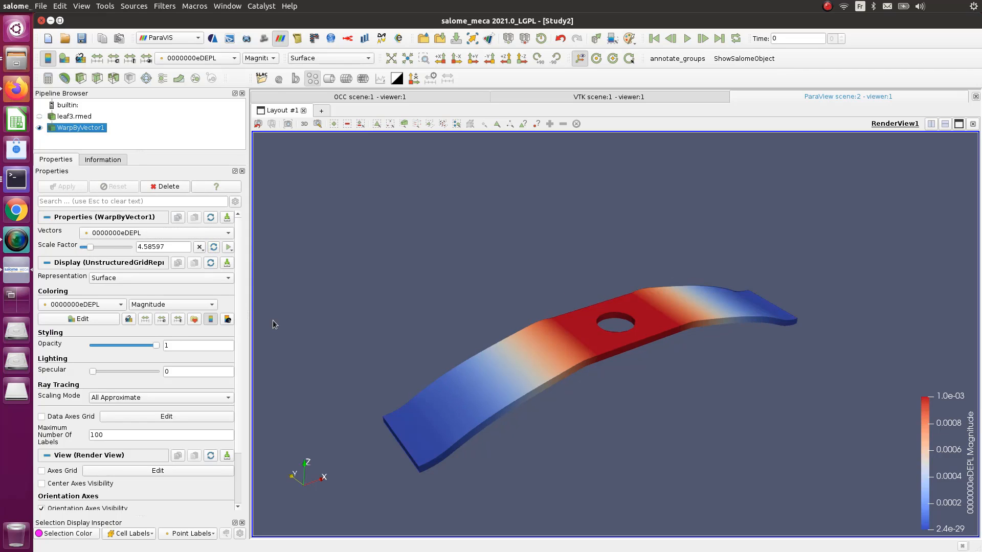
pyautogui.moveTo(721, 361); pyautogui.dragTo(620, 344)
pyautogui.scroll(2, 620, 340)
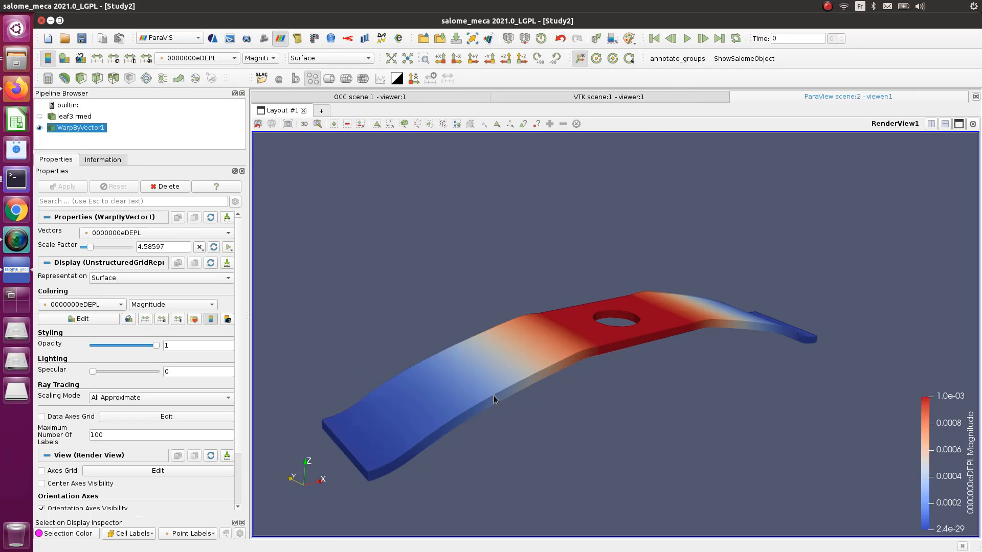
pyautogui.moveTo(586, 414)
pyautogui.mouseDown()
pyautogui.moveTo(622, 440)
pyautogui.moveTo(589, 430)
pyautogui.mouseUp()
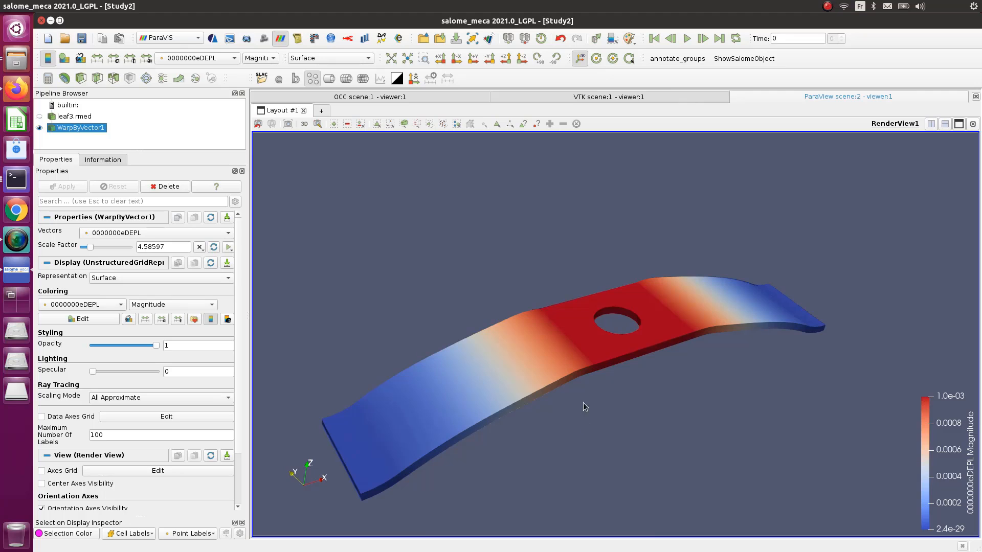
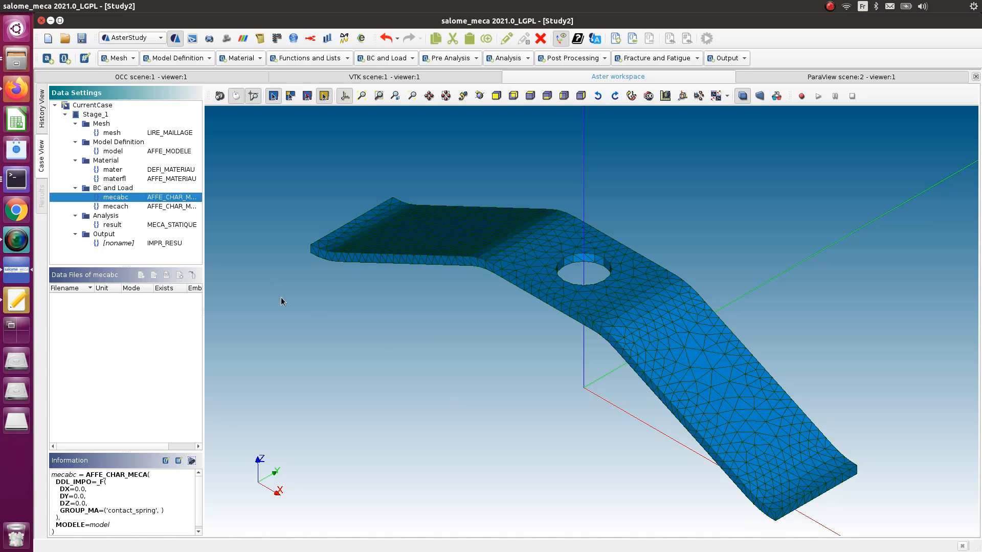
# Step: Switch to Firefox and read slides 48 to 52 of 09-nonlinear_basis.pdf on defining a non-linear analysis in Code_Aster
pyautogui.click(21, 94)
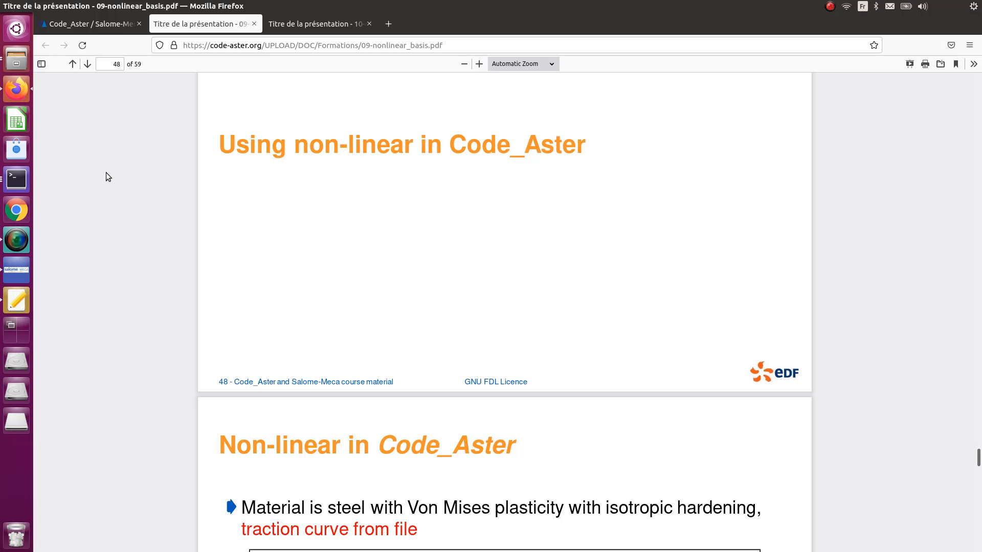
pyautogui.click(83, 25)
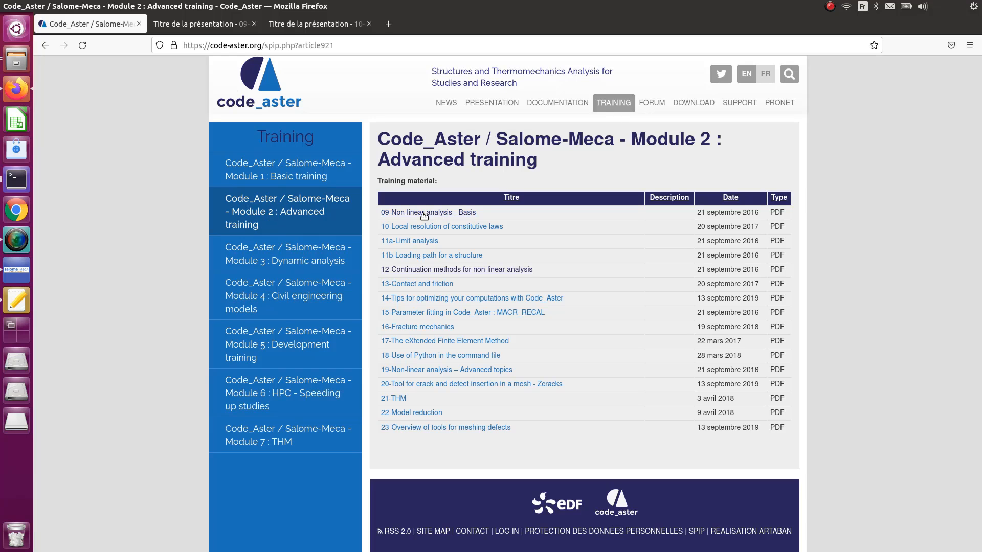
pyautogui.click(161, 22)
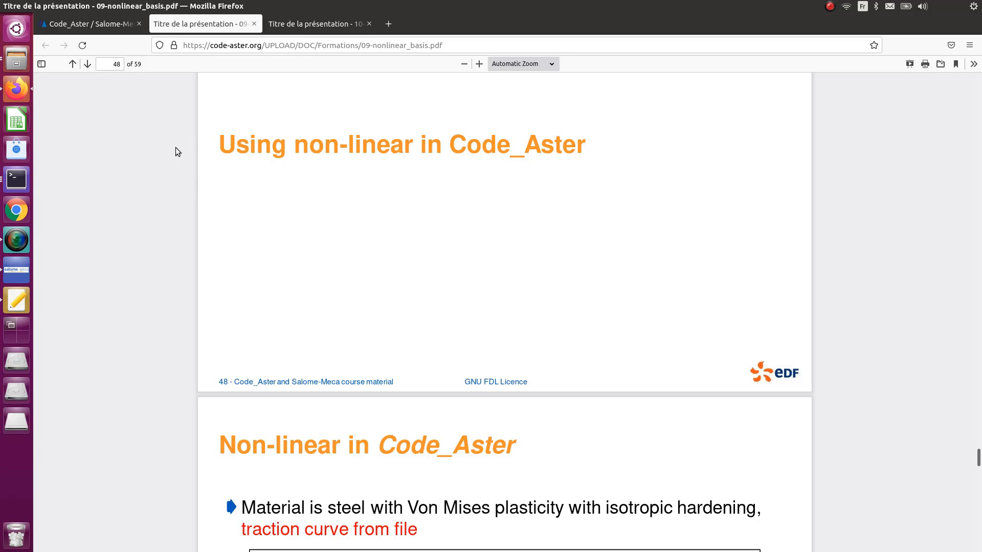
pyautogui.scroll(-8, 601, 146)
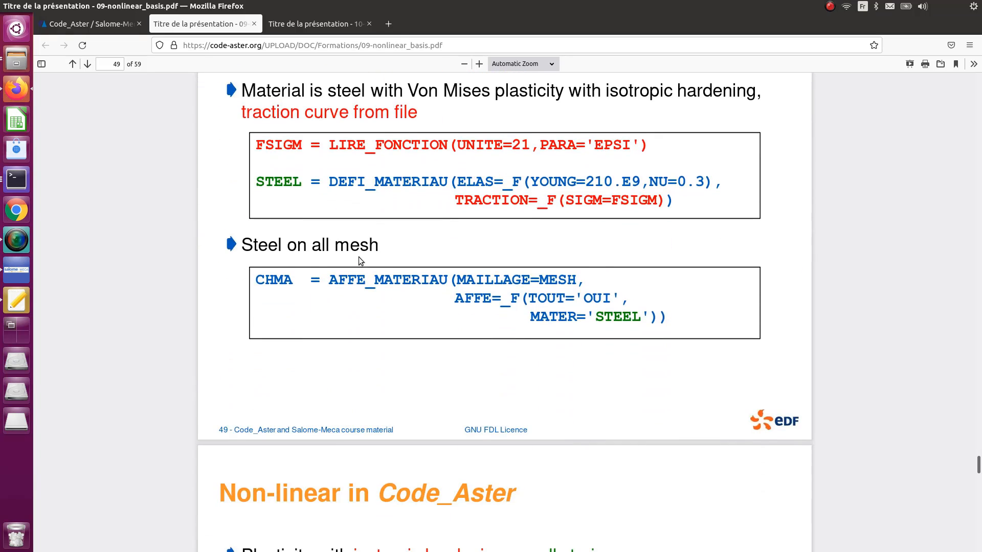
pyautogui.scroll(-1, 401, 334)
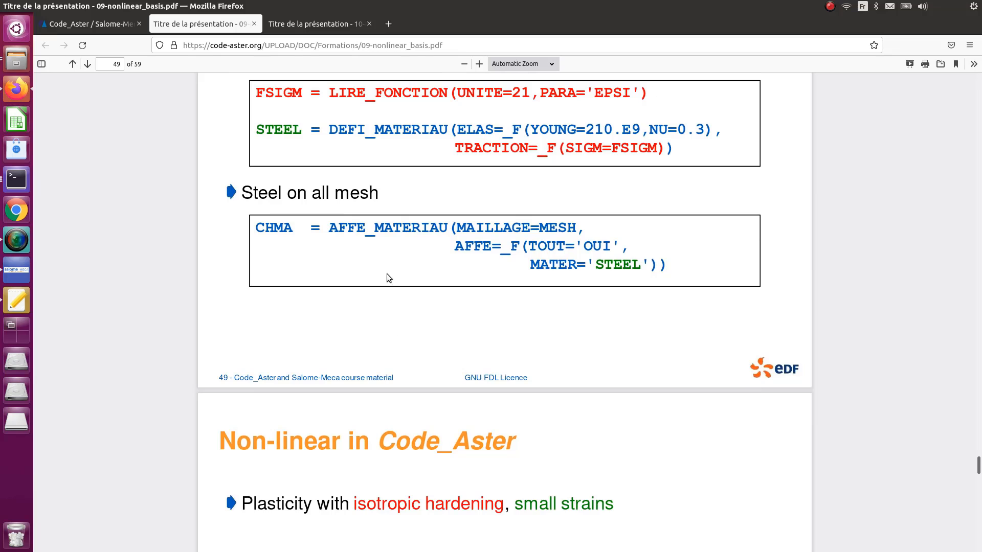
pyautogui.scroll(-6, 388, 278)
pyautogui.scroll(-2, 388, 300)
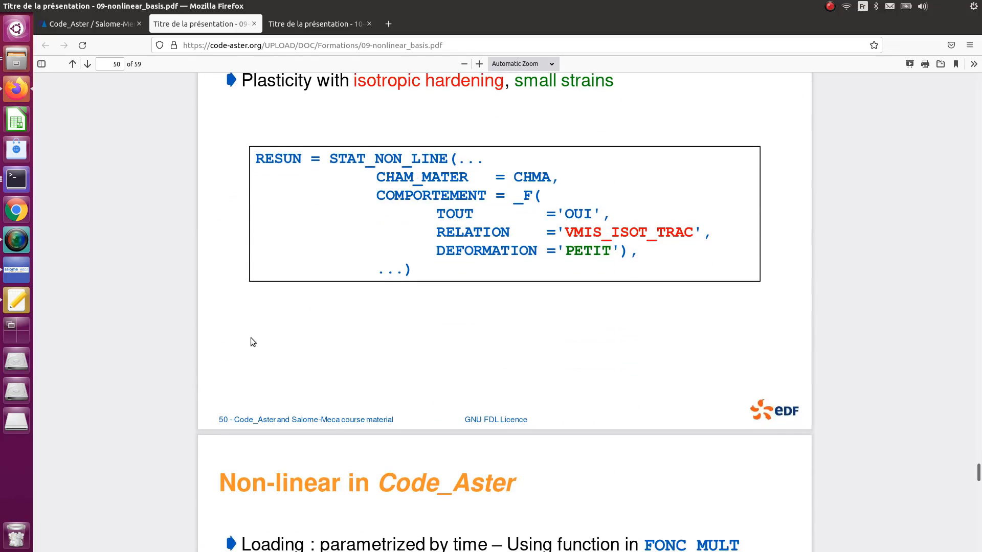
pyautogui.scroll(-5, 251, 339)
pyautogui.scroll(-1, 253, 343)
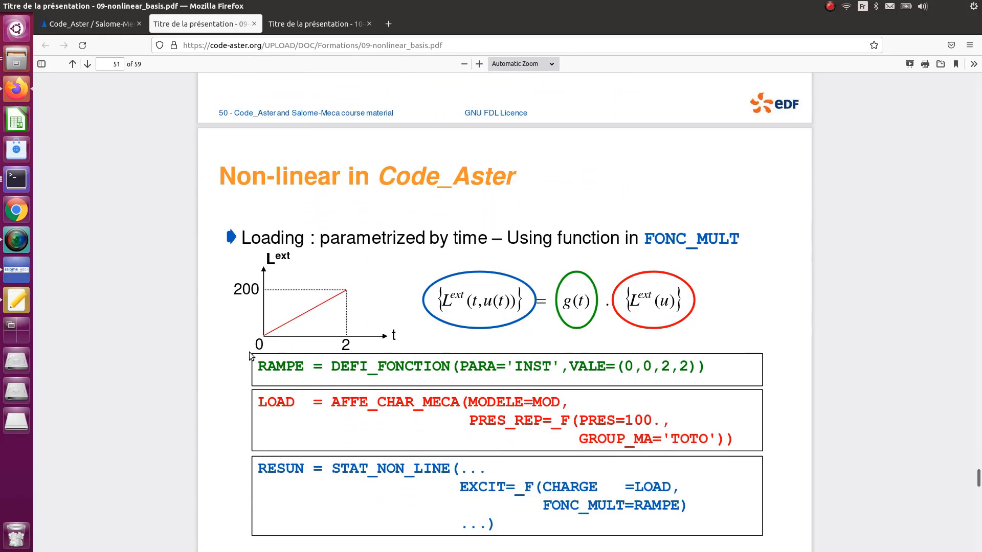
pyautogui.scroll(-2, 207, 388)
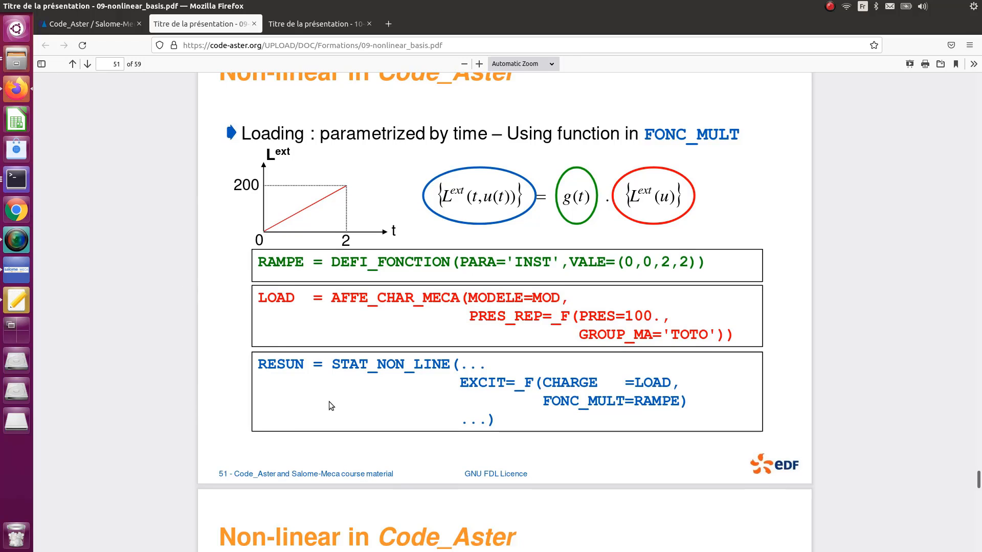
pyautogui.scroll(-6, 331, 405)
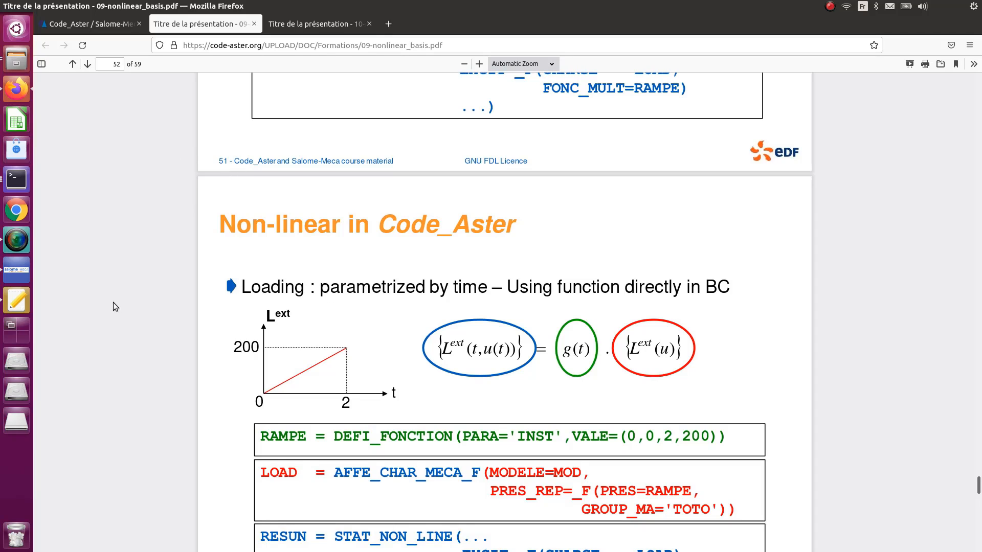
# Step: Return to Salome-Meca and review the materfl and mater material definitions in Stage_1
pyautogui.click(16, 276)
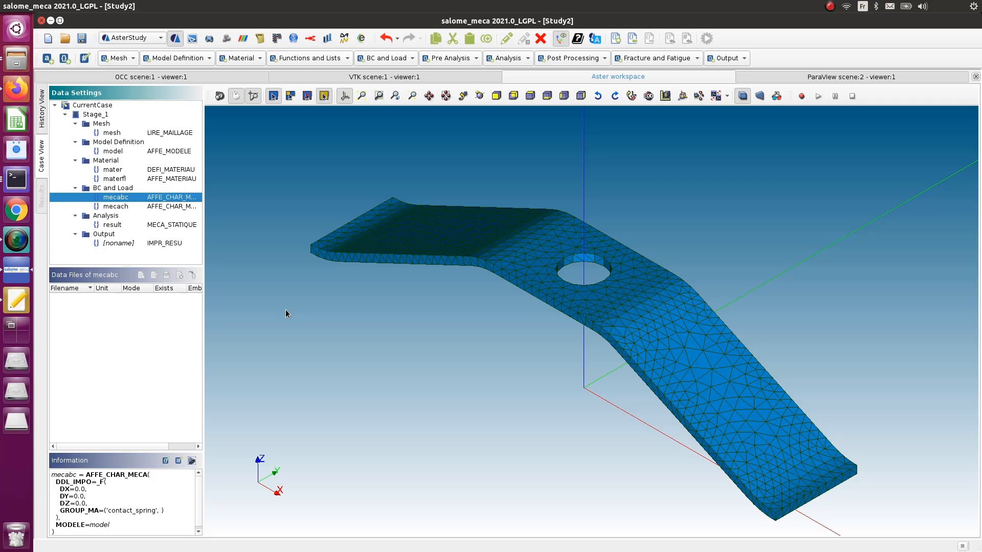
pyautogui.click(131, 169)
pyautogui.click(137, 179)
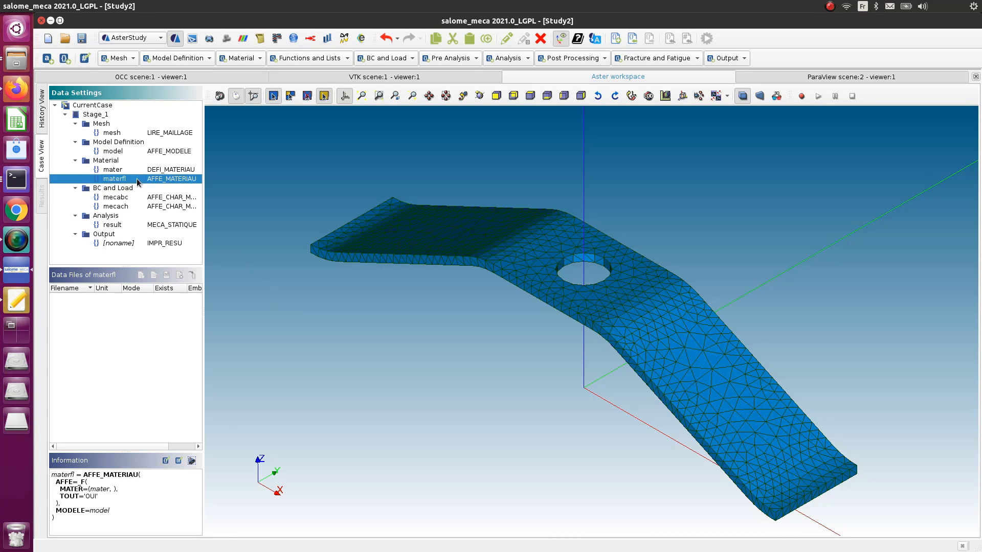
pyautogui.click(134, 171)
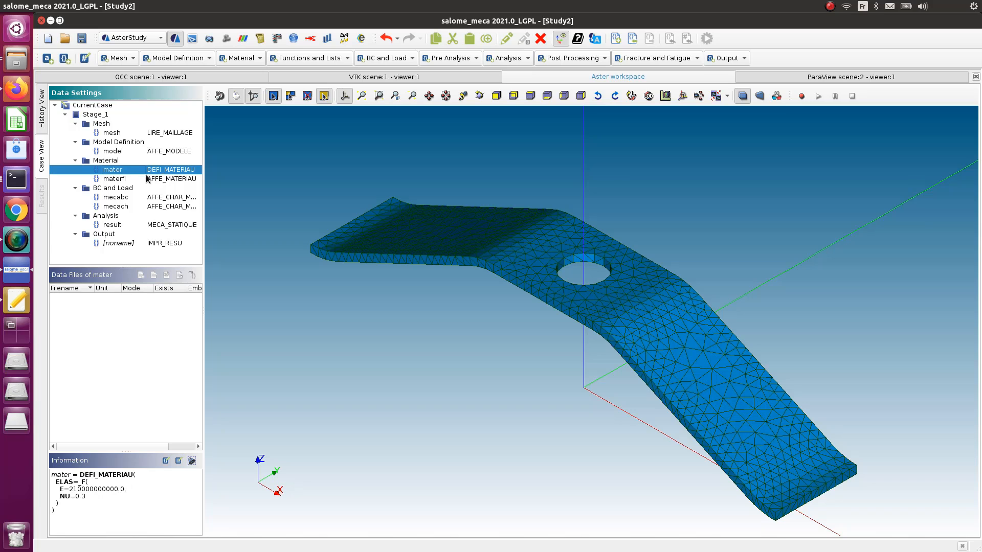
# Step: Add a DEFI_FONCTION command to Stage_1 and name it RAMPE
pyautogui.click(336, 62)
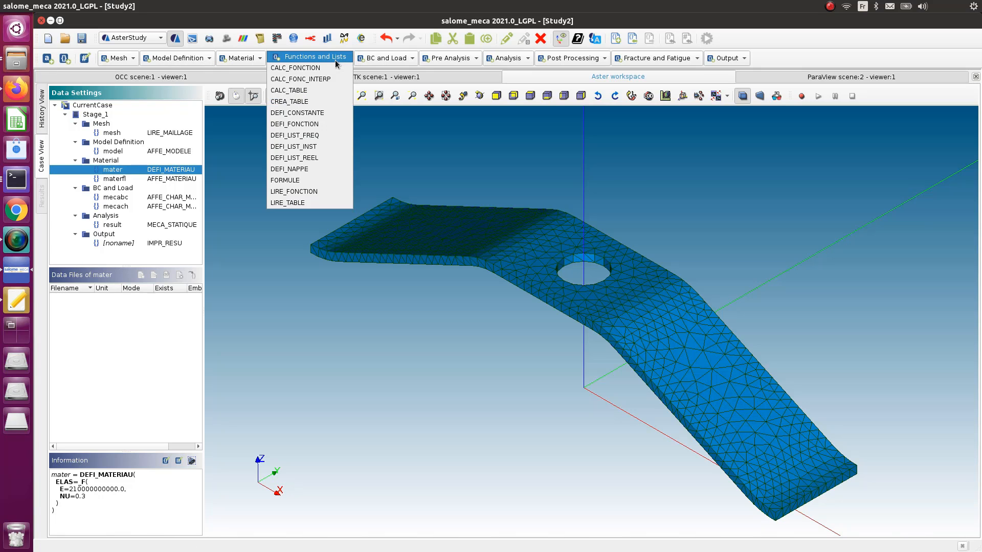
pyautogui.click(321, 124)
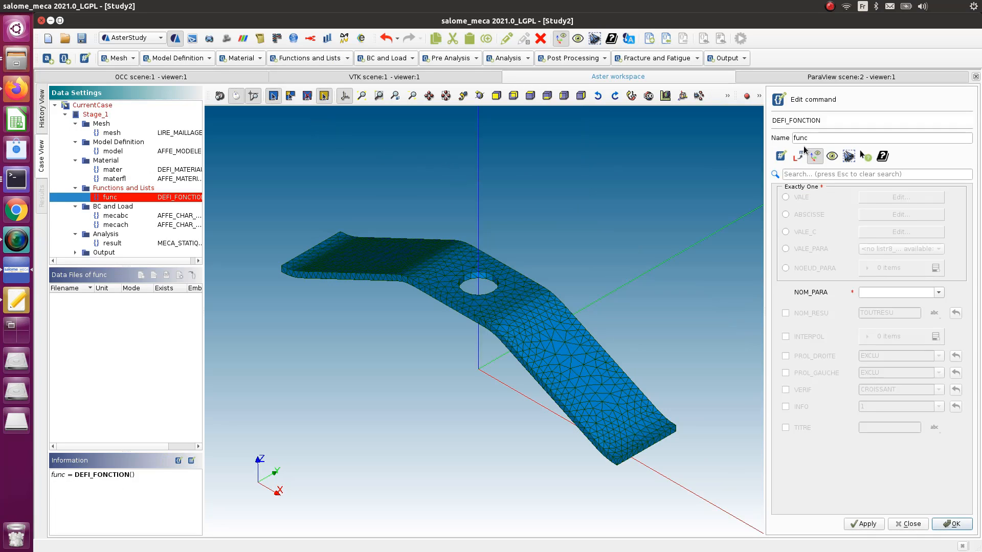
pyautogui.moveTo(818, 138); pyautogui.dragTo(758, 139)
pyautogui.write('RAMPE')
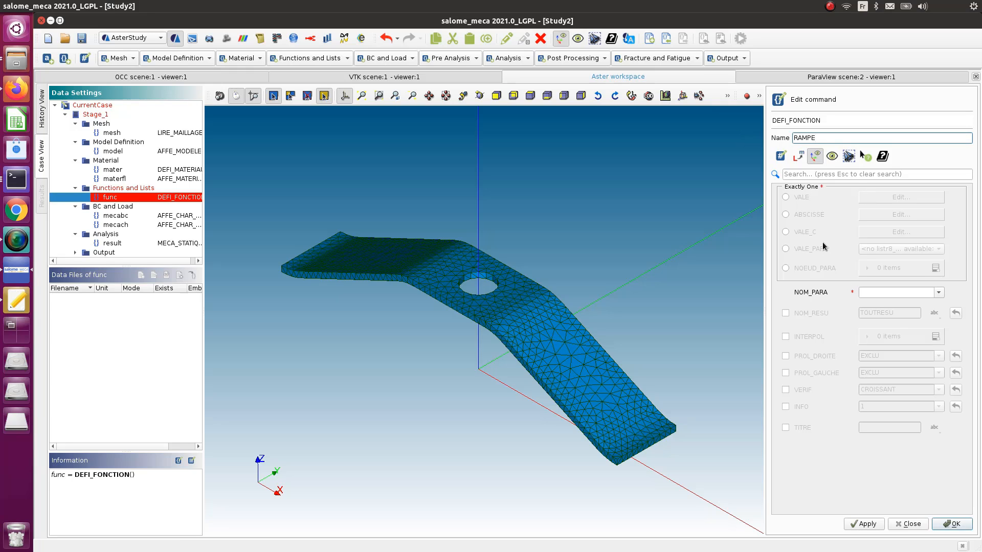
# Step: Set the RAMPE function's parameter name to INST (Time) and show the command's keywords with their descriptive labels
pyautogui.click(939, 292)
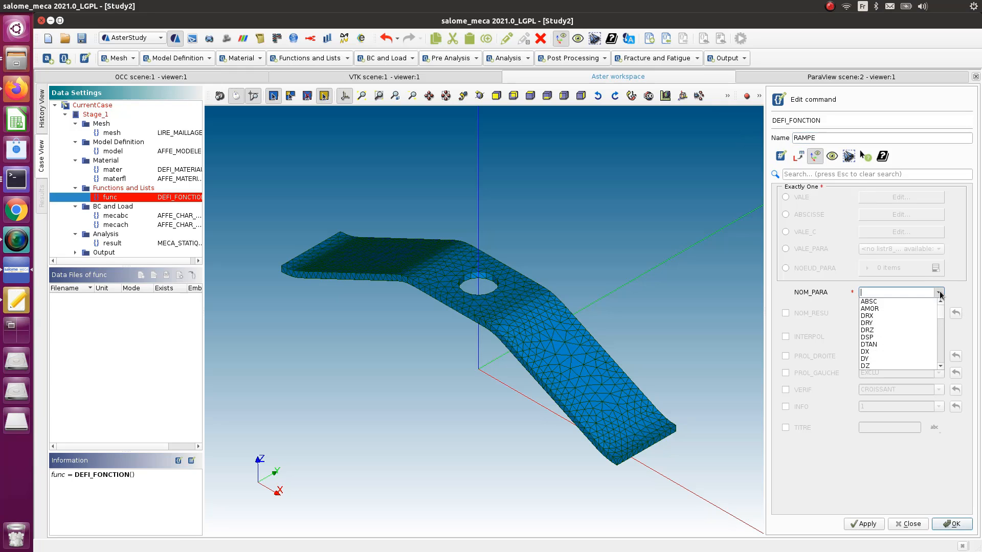
pyautogui.click(945, 322)
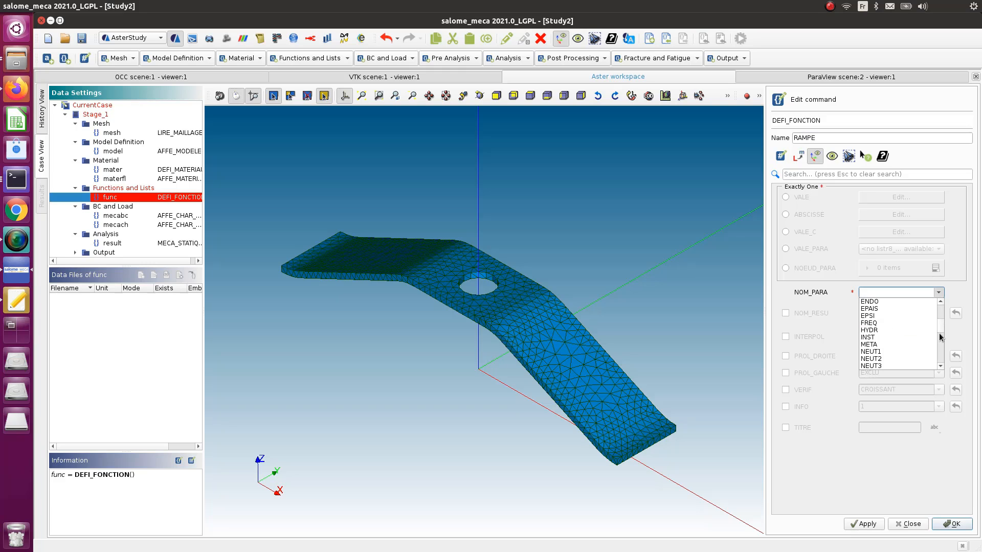
pyautogui.click(943, 343)
pyautogui.moveTo(941, 340)
pyautogui.mouseDown()
pyautogui.moveTo(943, 361)
pyautogui.moveTo(934, 300)
pyautogui.moveTo(938, 331)
pyautogui.mouseUp()
pyautogui.click(800, 152)
pyautogui.click(800, 154)
pyautogui.click(938, 293)
pyautogui.click(875, 308)
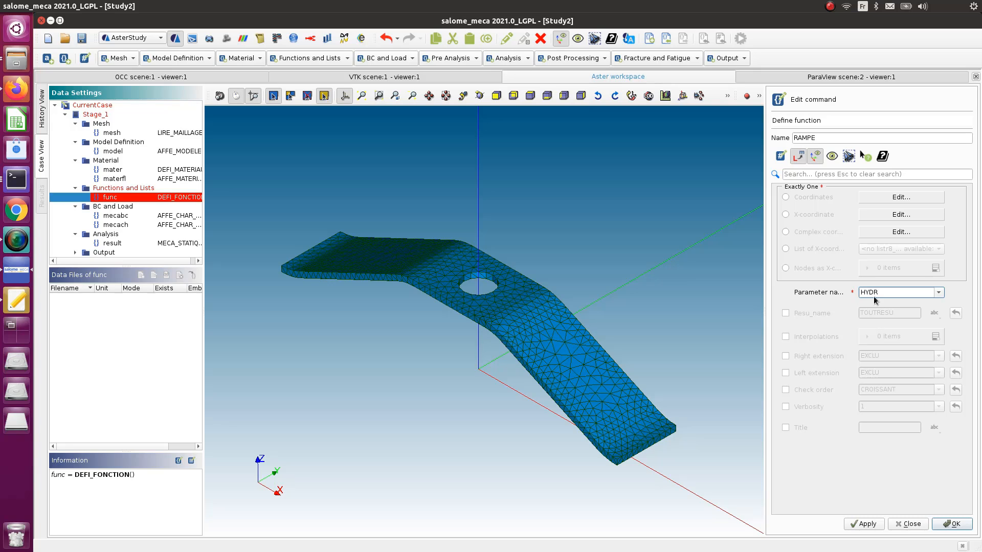
pyautogui.click(935, 296)
pyautogui.click(899, 321)
pyautogui.click(799, 159)
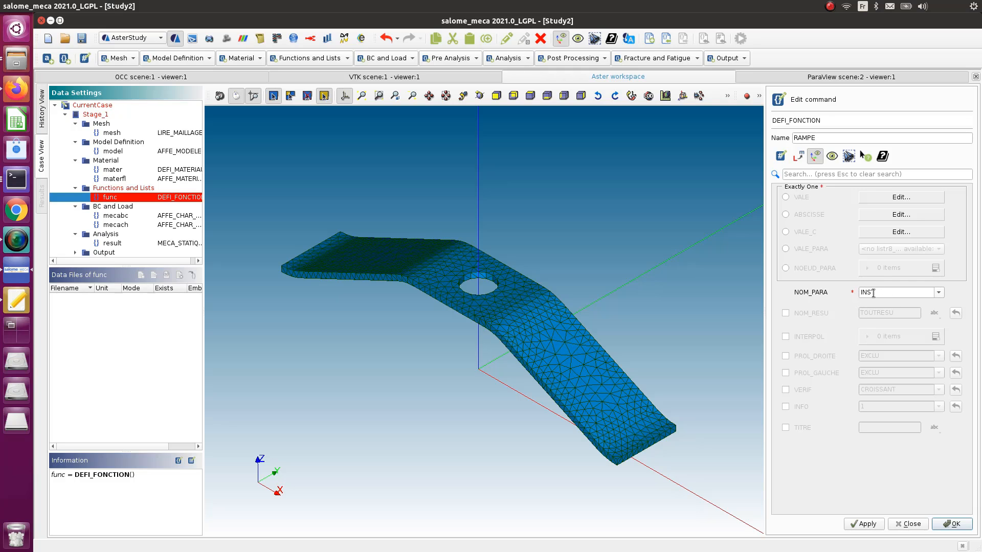
pyautogui.click(798, 156)
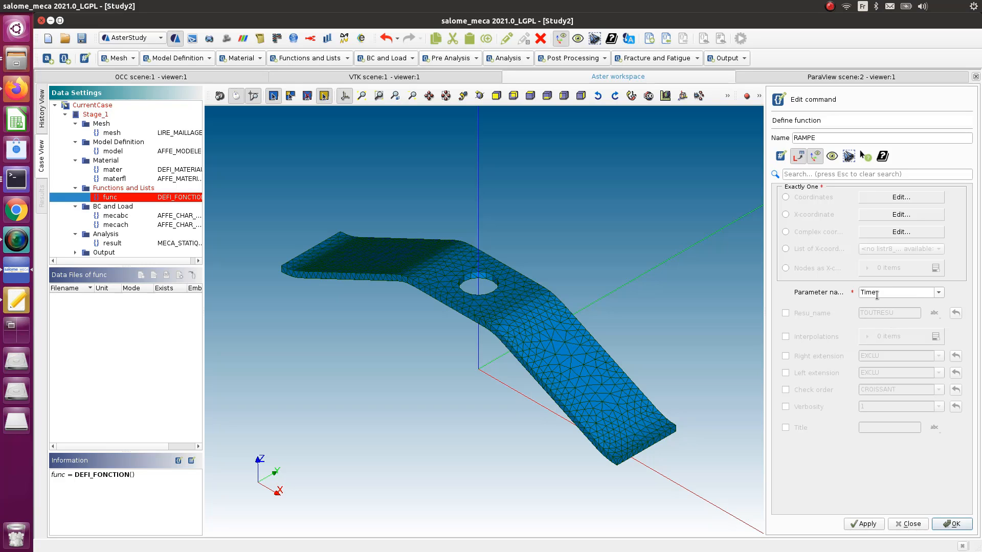
# Step: Define the RAMPE function by coordinates, with value 0 at time 0 and value 1 at time 1
pyautogui.click(786, 198)
pyautogui.click(882, 197)
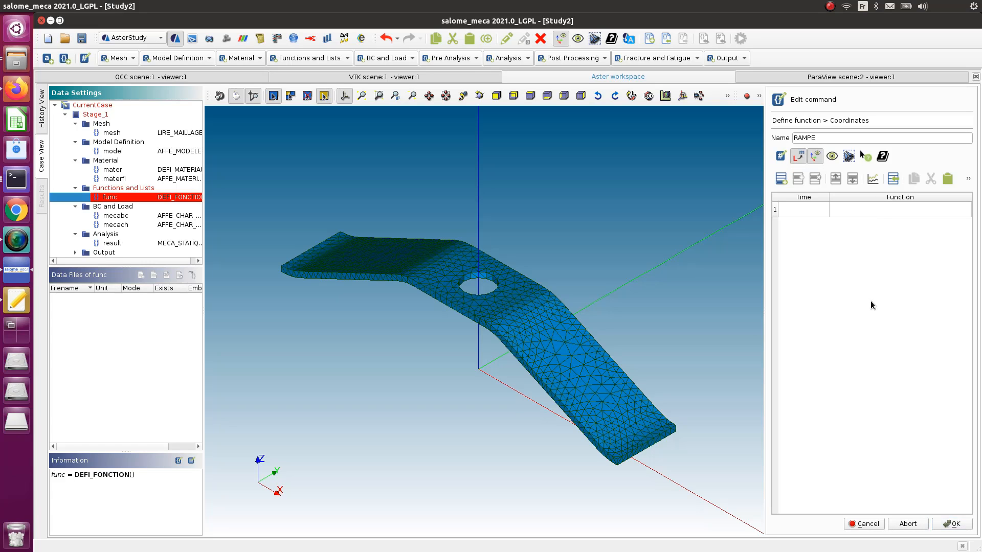
pyautogui.doubleClick(814, 208)
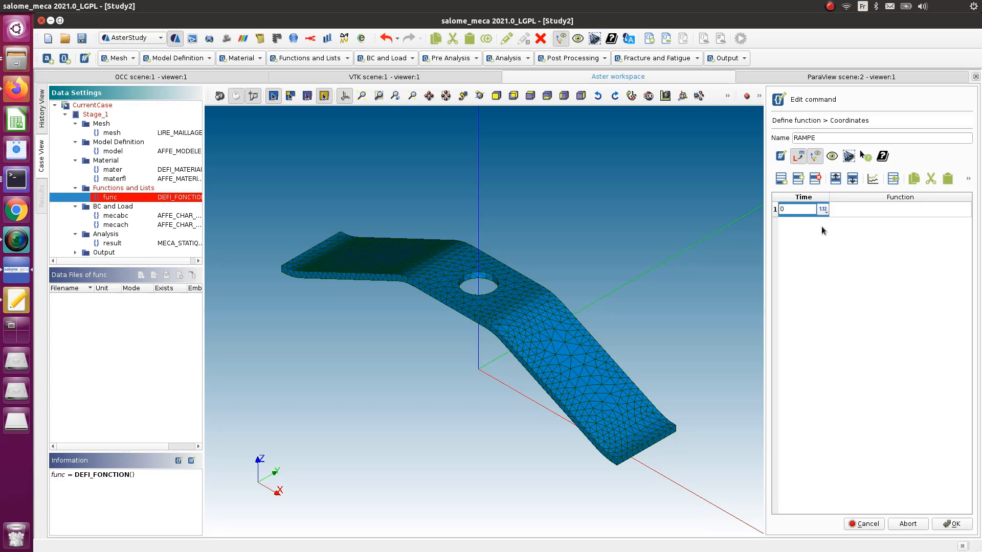
pyautogui.write('0')
pyautogui.doubleClick(882, 209)
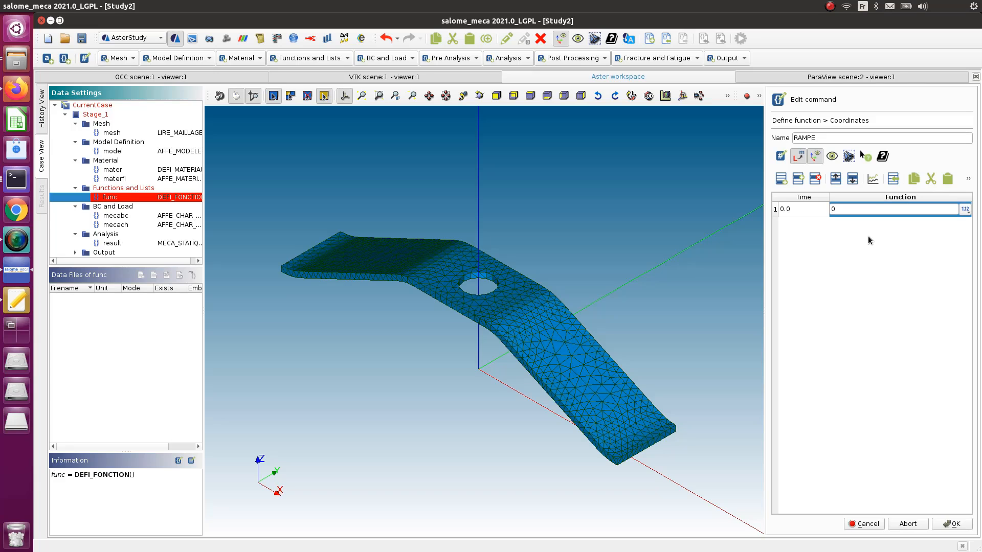
pyautogui.click(780, 179)
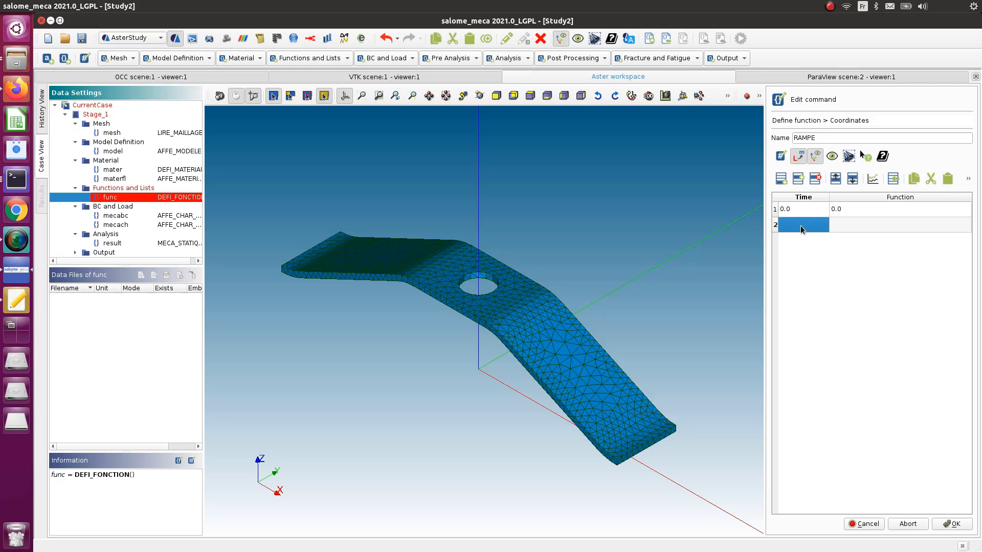
pyautogui.write('1')
pyautogui.doubleClick(866, 226)
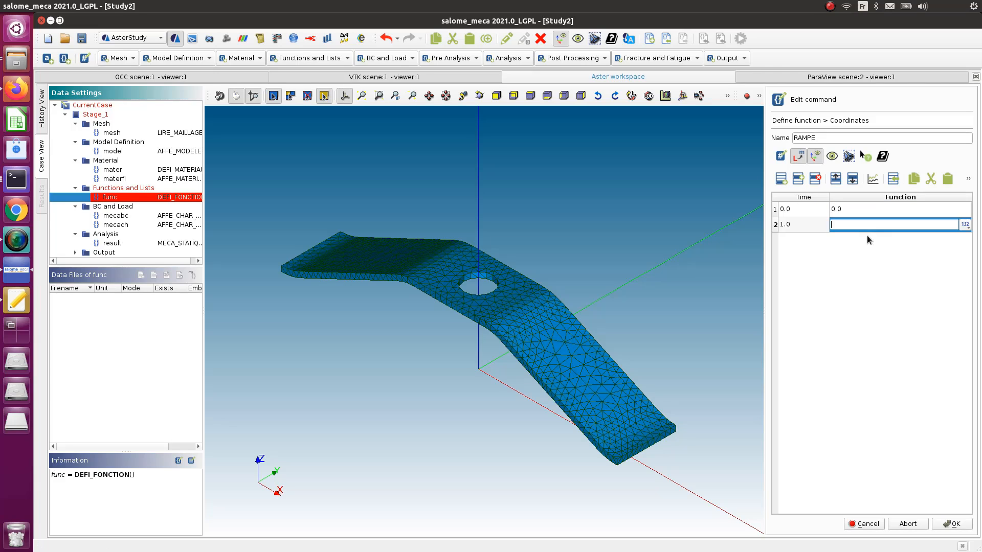
pyautogui.write('1')
pyautogui.click(814, 225)
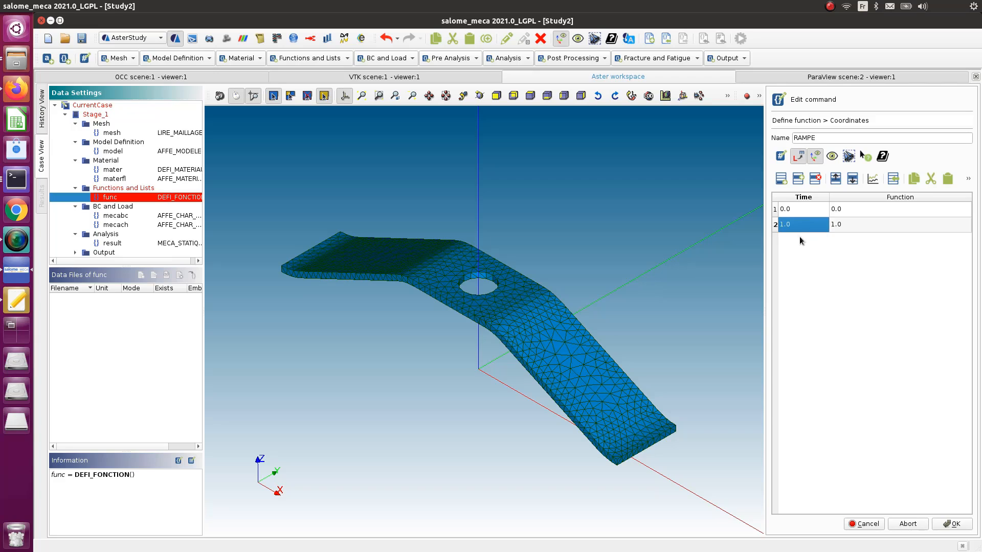
# Step: Plot the RAMPE coordinates to check the curve, and validate the function definition
pyautogui.click(872, 178)
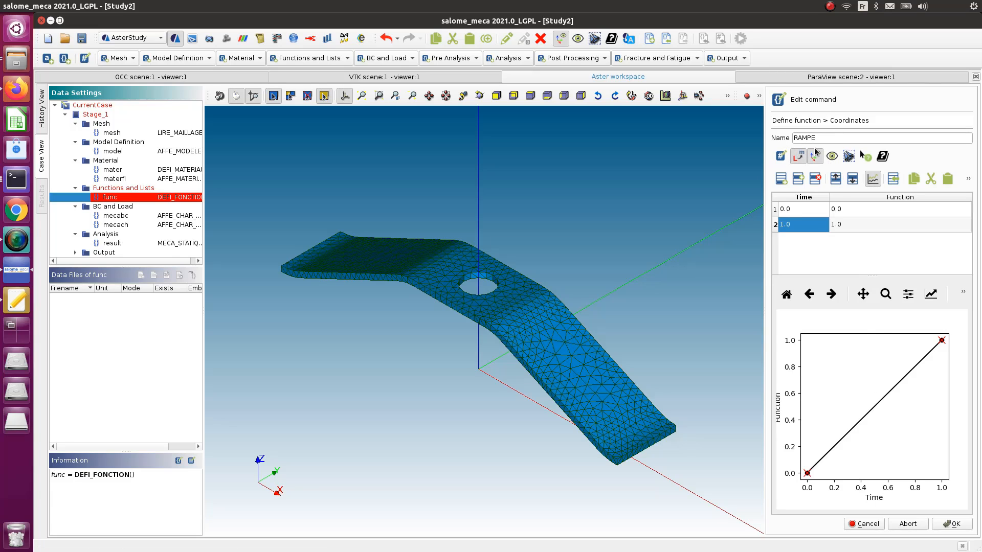
pyautogui.click(963, 529)
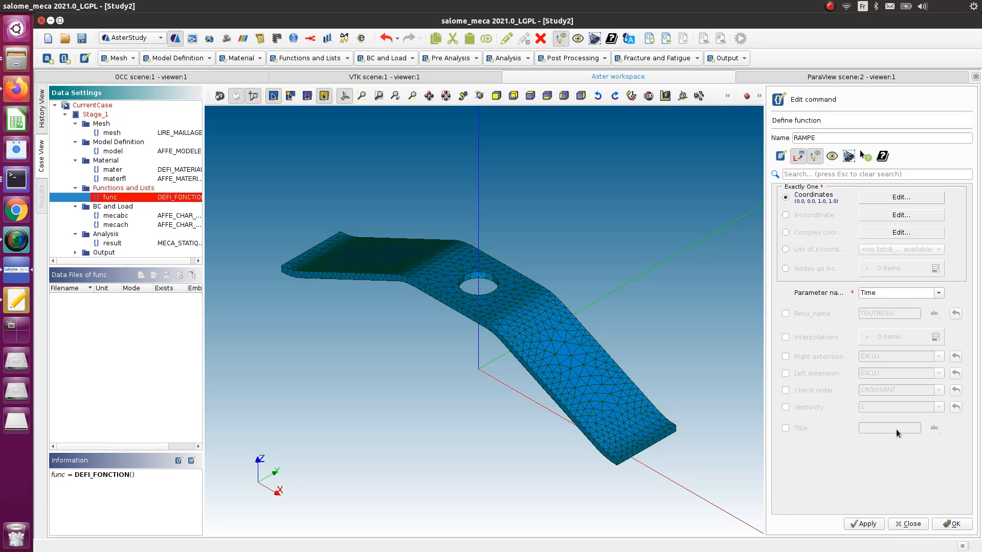
pyautogui.click(950, 525)
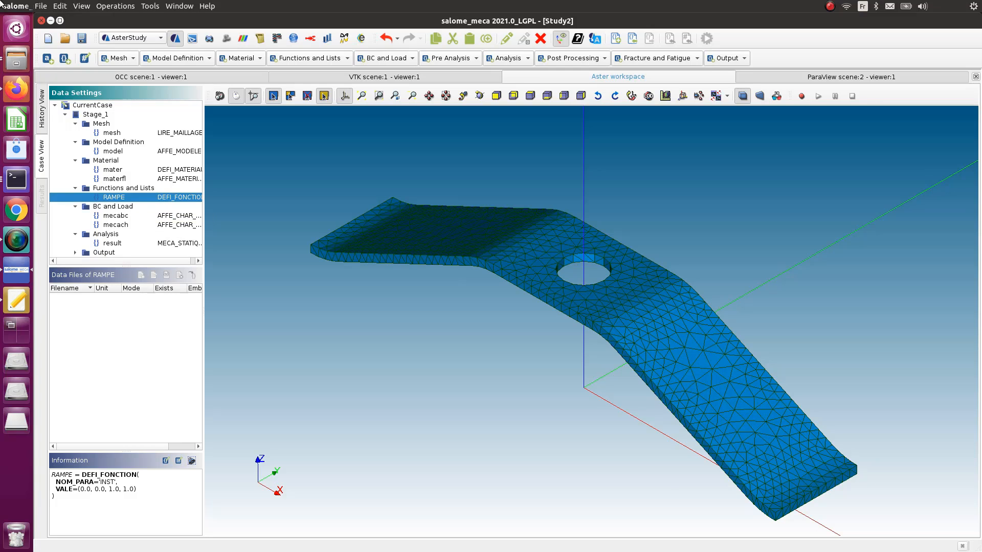
# Step: Add a DEFI_LIST_REEL command for the time-step list and set its start value DEBUT to 0
pyautogui.click(345, 59)
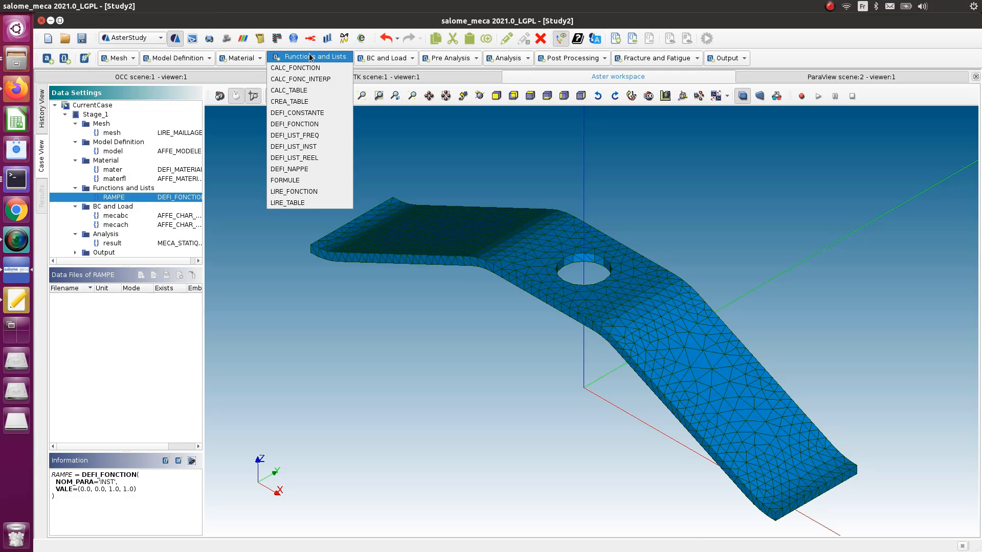
pyautogui.click(311, 158)
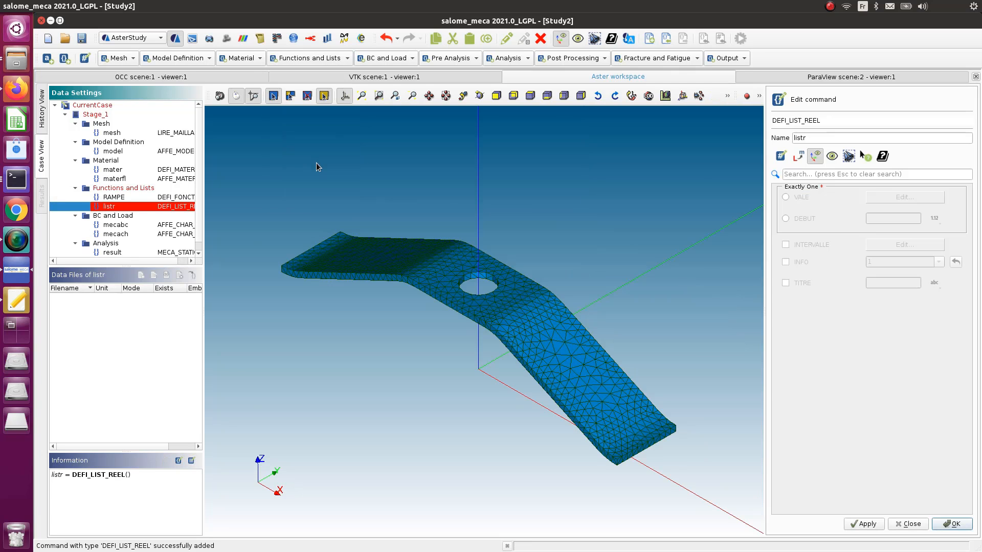
pyautogui.click(785, 219)
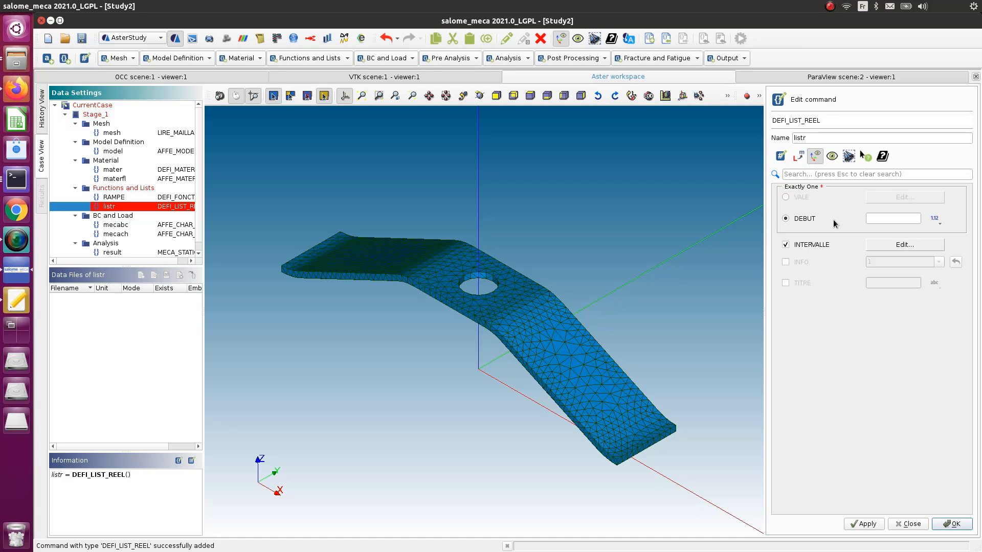
pyautogui.click(900, 224)
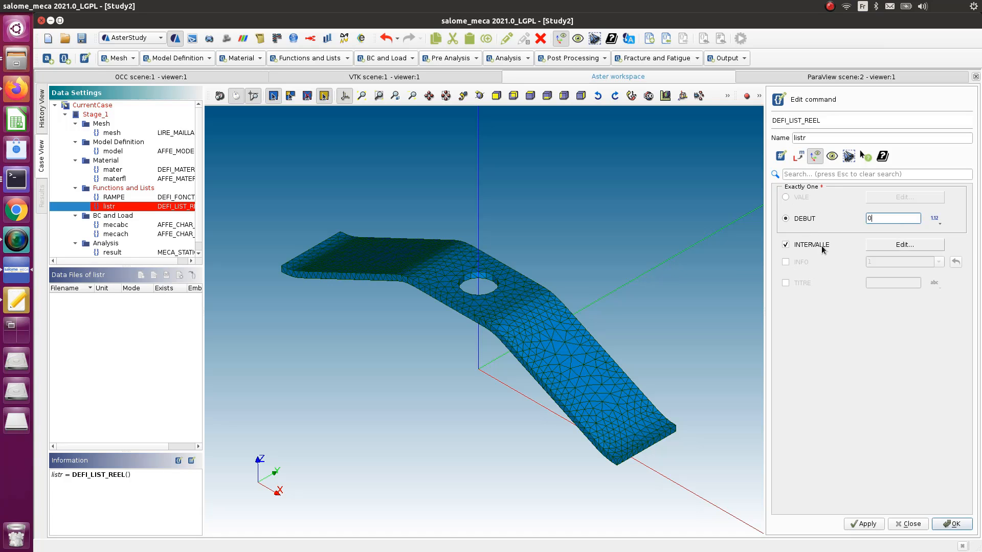
# Step: Define the list's INTERVALLE until 1 with the interval type Number of steps and 100 steps, and validate the command
pyautogui.click(897, 245)
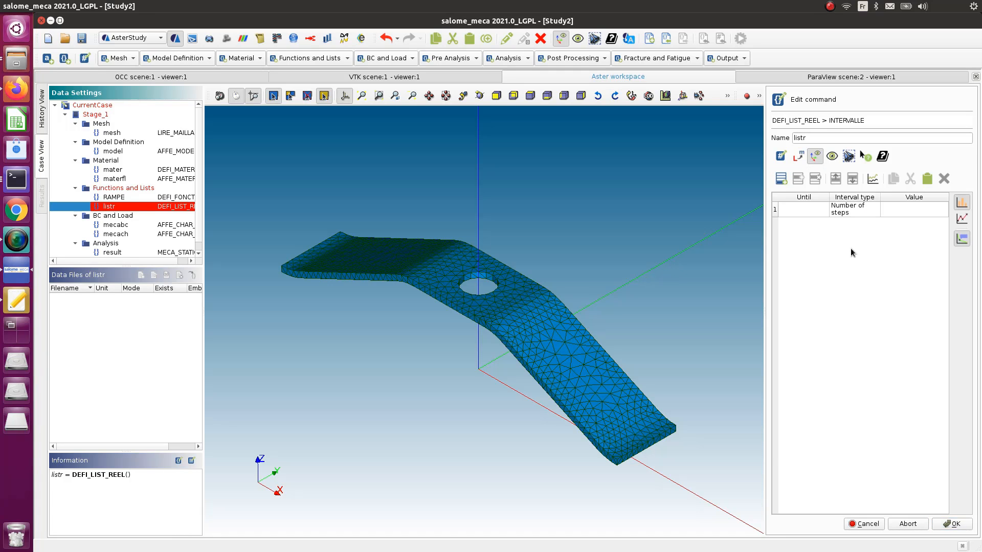
pyautogui.doubleClick(809, 211)
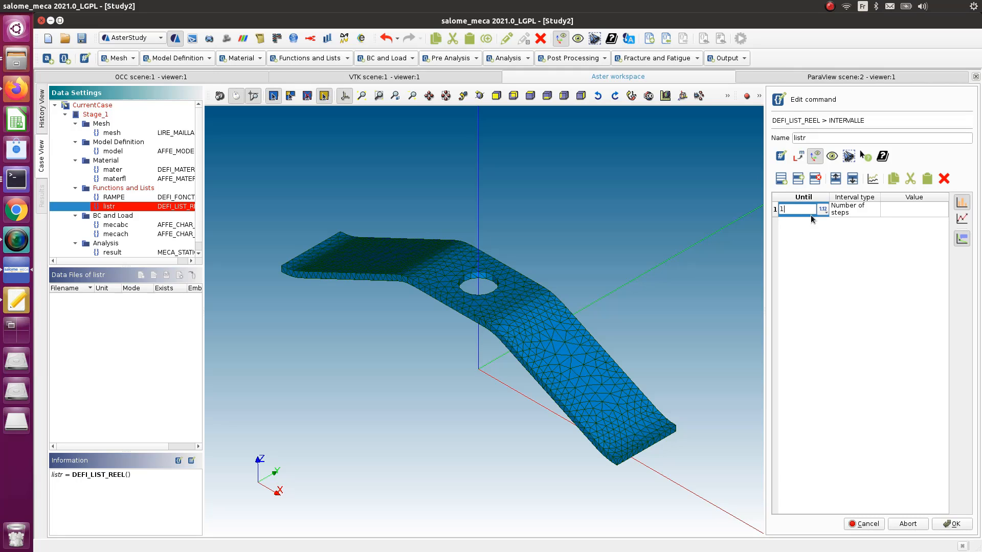
pyautogui.doubleClick(866, 210)
pyautogui.click(873, 209)
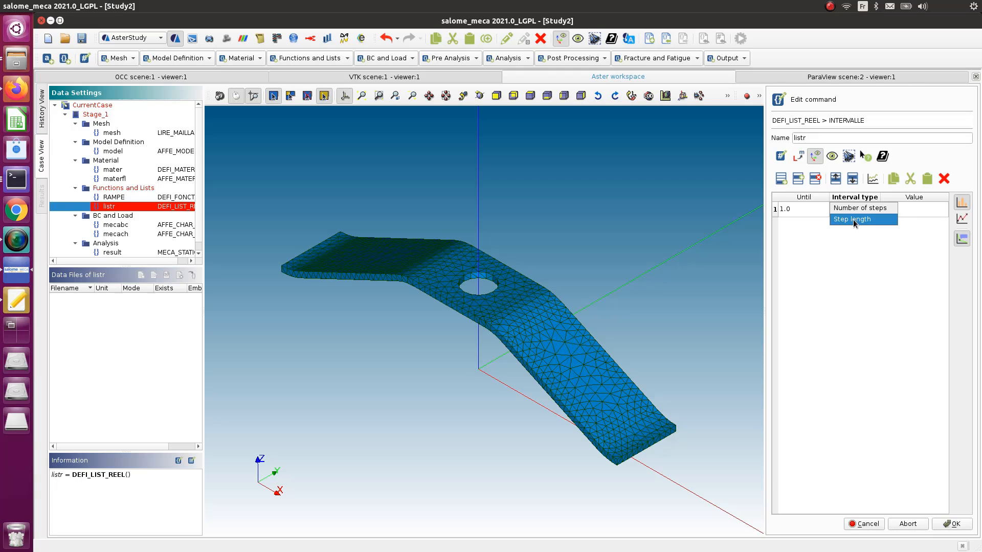
pyautogui.click(853, 208)
pyautogui.click(903, 209)
pyautogui.click(903, 208)
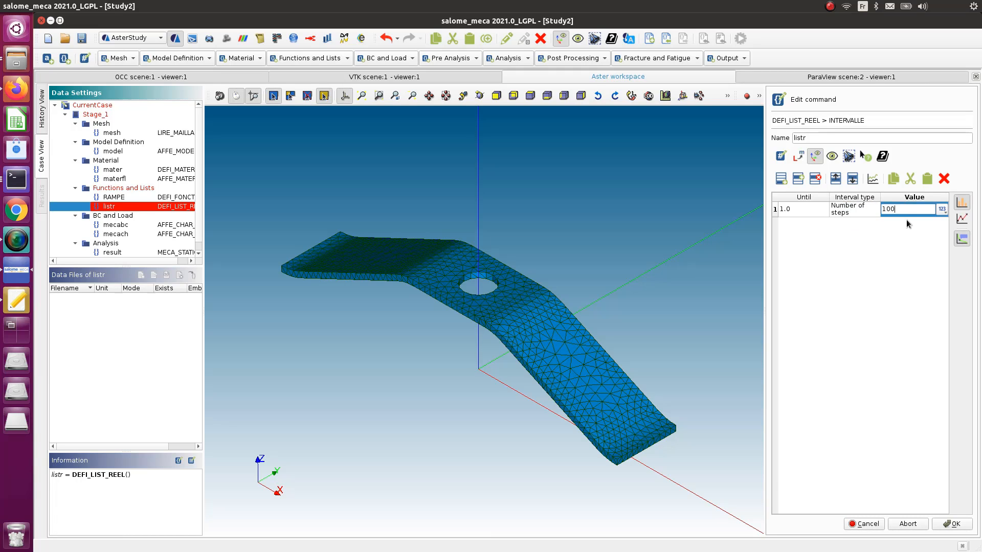
pyautogui.click(860, 213)
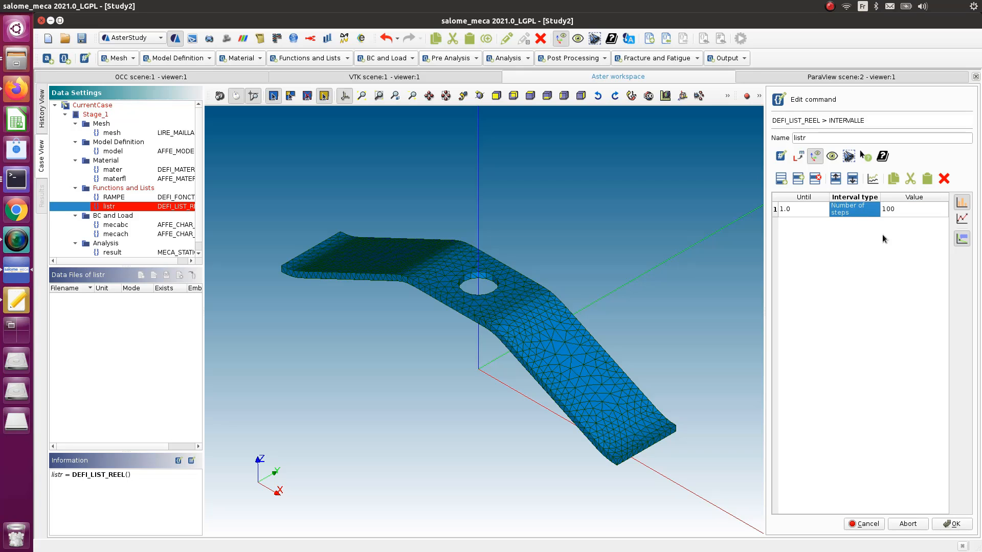
pyautogui.click(939, 525)
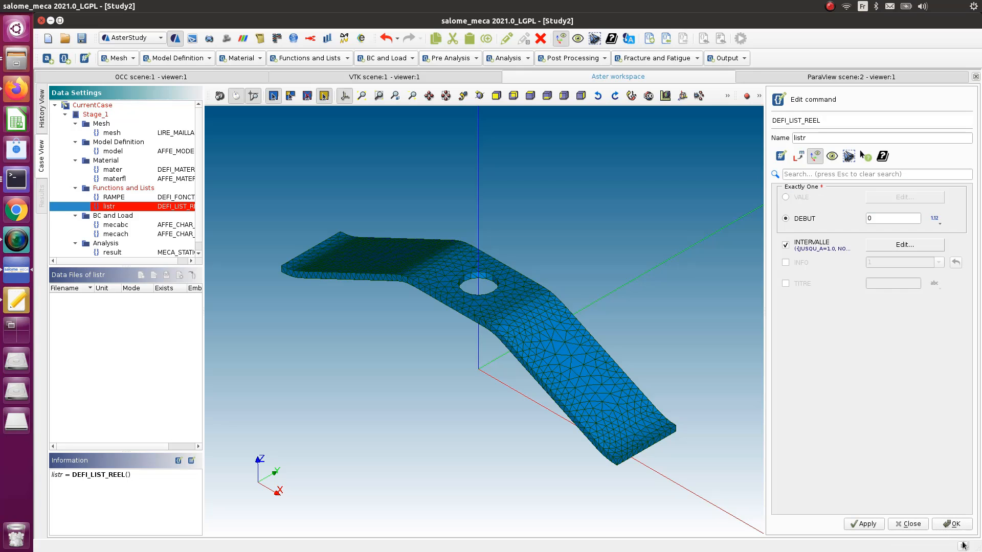
pyautogui.click(957, 530)
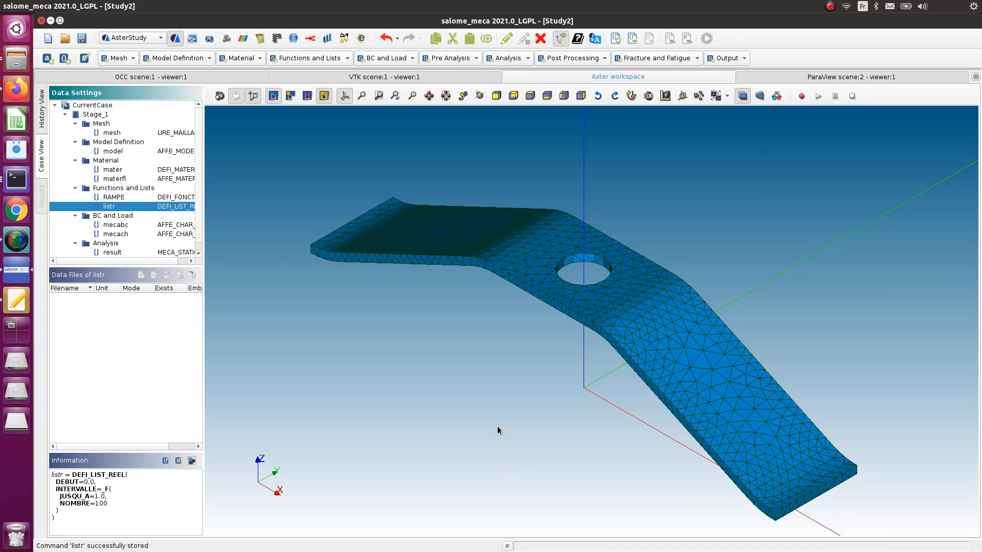
# Step: Deactivate the MECA_STATIQUE analysis command named result
pyautogui.scroll(-1, 138, 245)
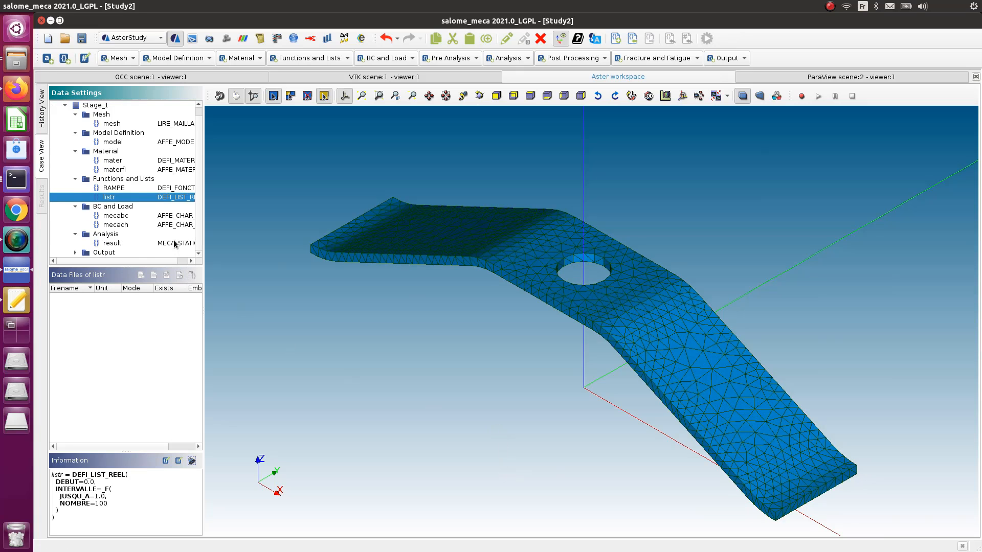
pyautogui.click(138, 245)
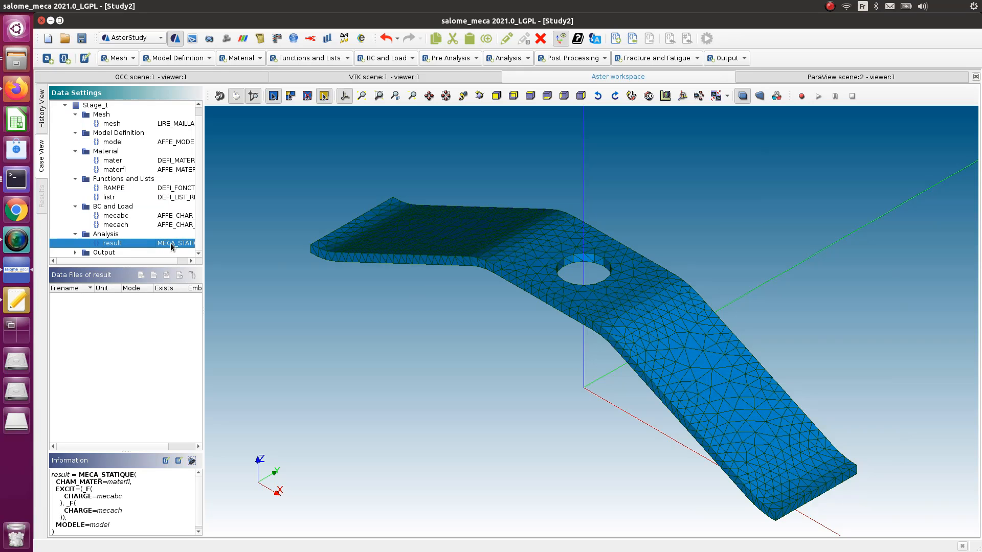
pyautogui.moveTo(204, 241); pyautogui.dragTo(233, 241)
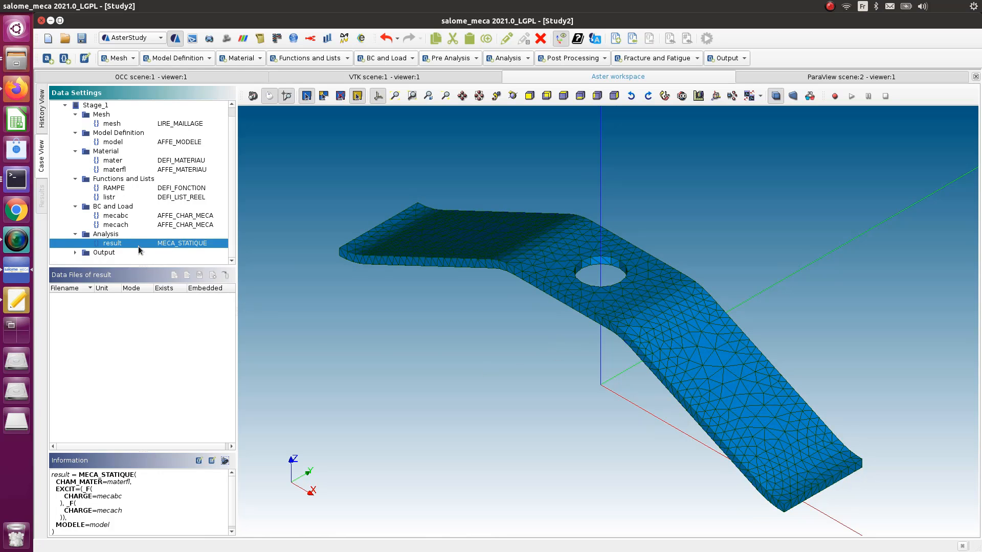
pyautogui.click(75, 254)
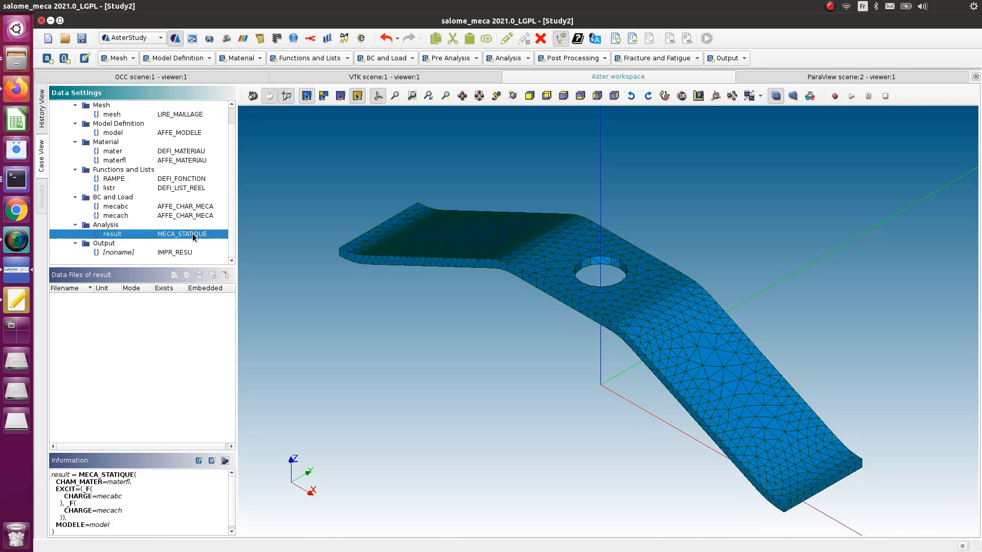
pyautogui.rightClick(193, 235)
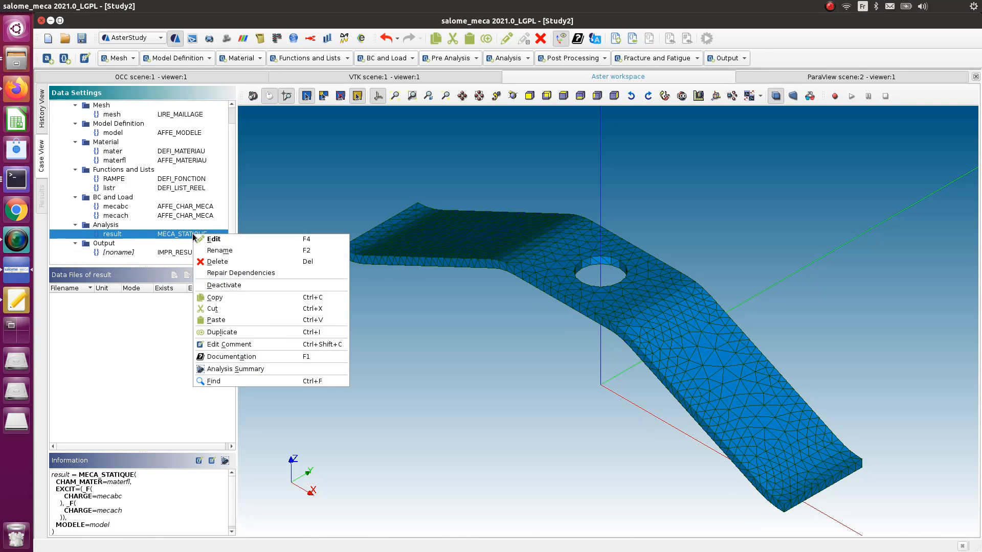
pyautogui.click(220, 286)
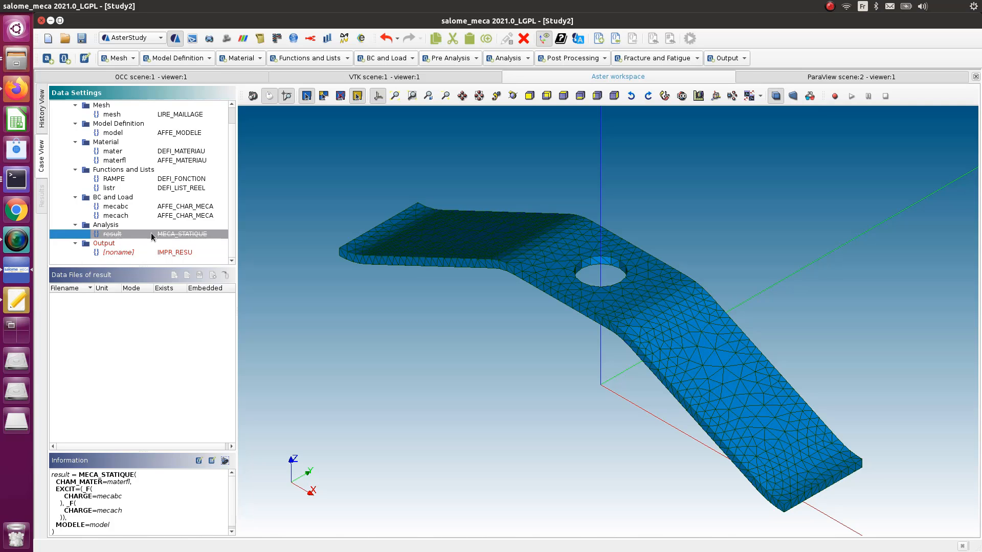
# Step: Add a STAT_NON_LINE analysis command and accept listr as the LIST_INST of its INCREMENT
pyautogui.click(517, 59)
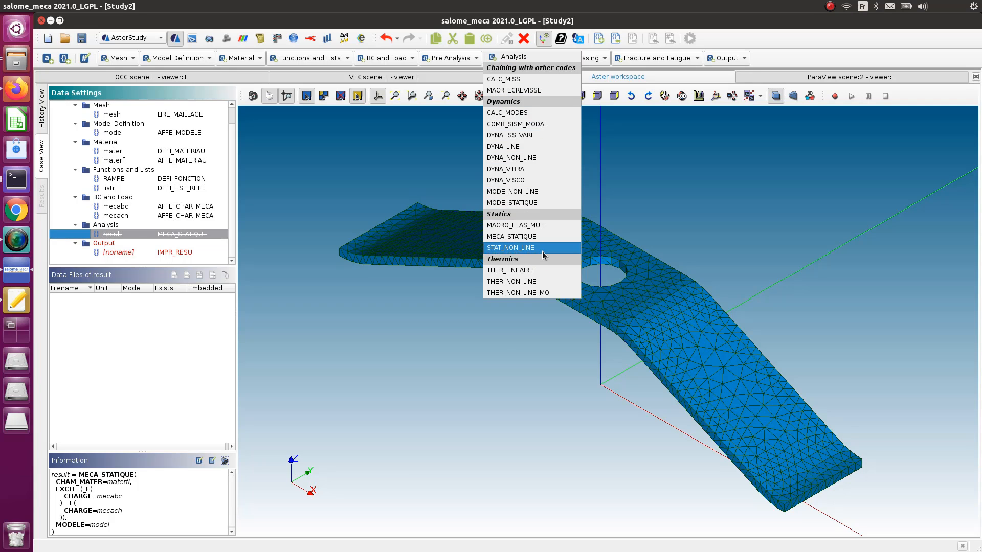
pyautogui.click(511, 248)
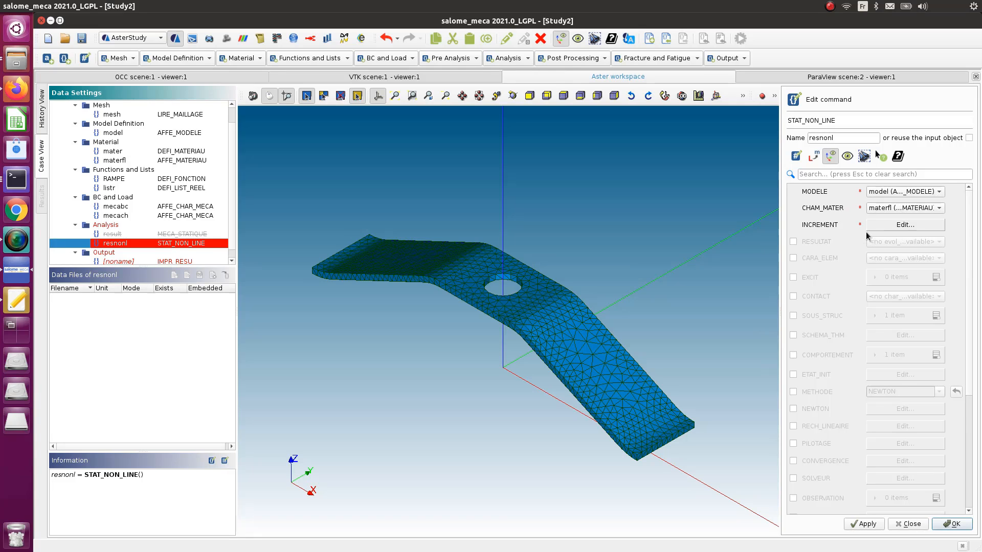
pyautogui.click(888, 225)
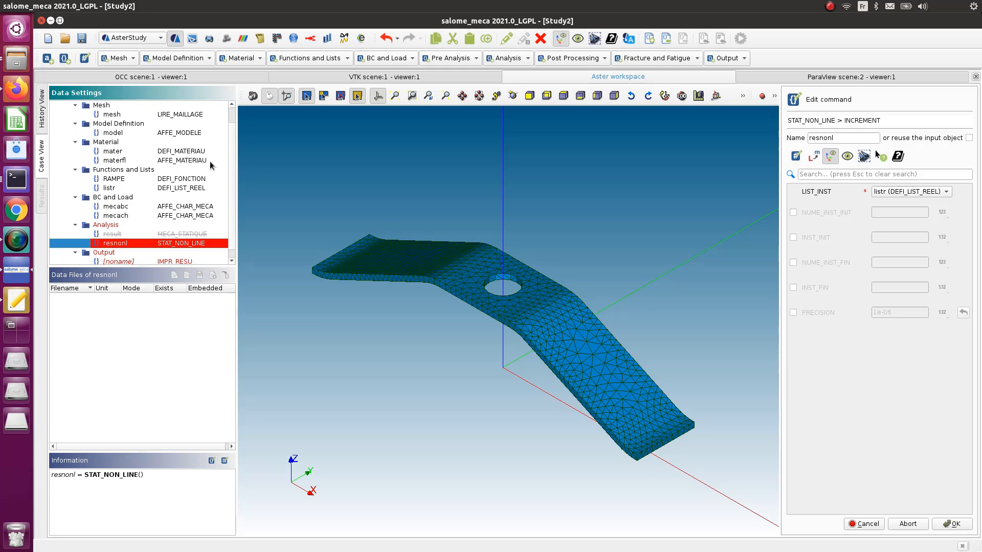
pyautogui.click(954, 527)
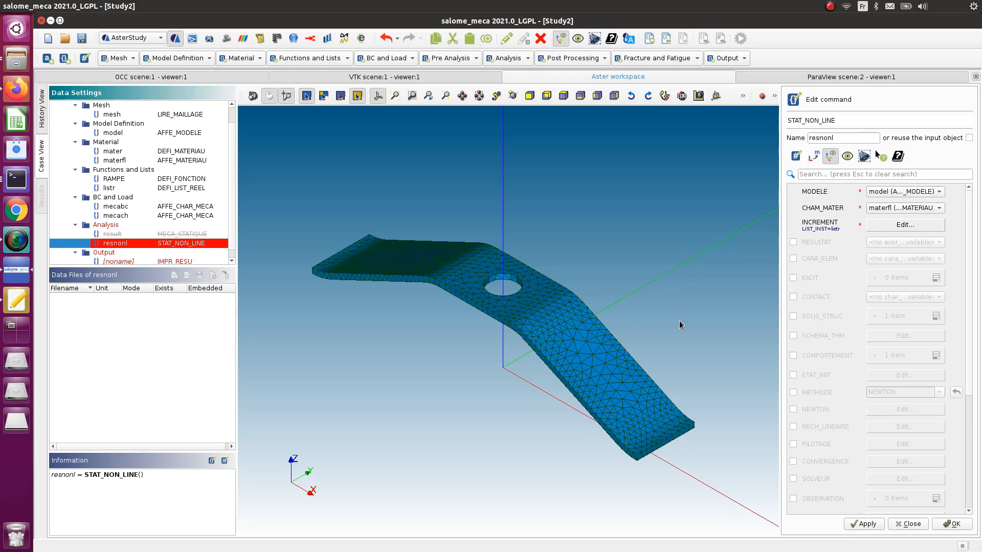
# Step: Enable COMPORTEMENT in the STAT_NON_LINE command and set the RELATION of its item to ELAS
pyautogui.scroll(-3, 832, 333)
pyautogui.scroll(1, 832, 333)
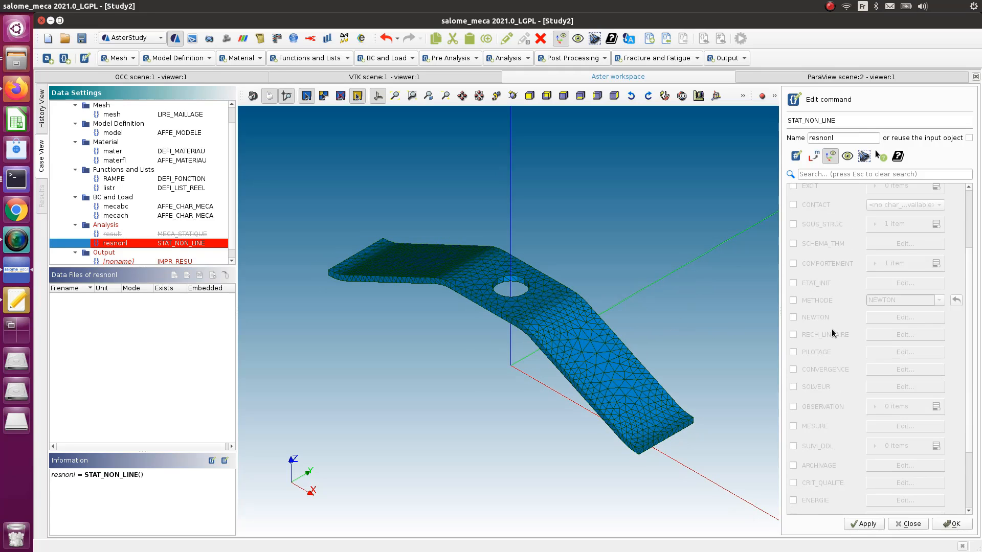
pyautogui.scroll(1, 832, 332)
pyautogui.scroll(2, 814, 222)
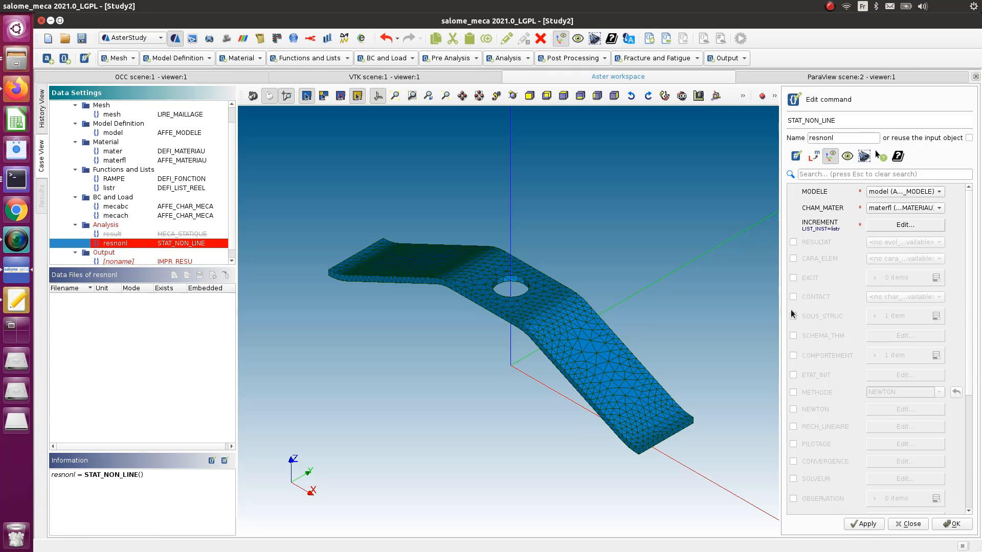
pyautogui.click(792, 356)
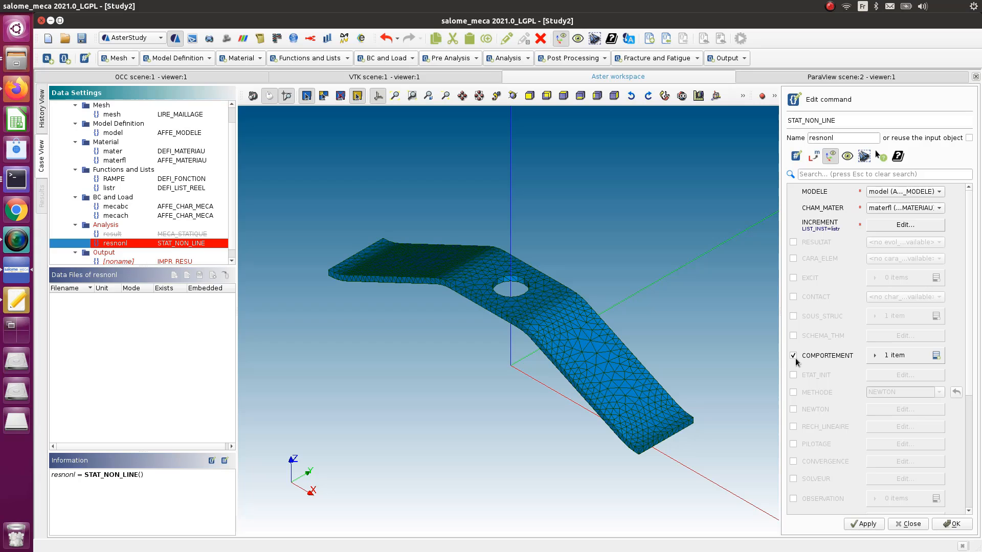
pyautogui.click(875, 355)
pyautogui.scroll(-1, 853, 345)
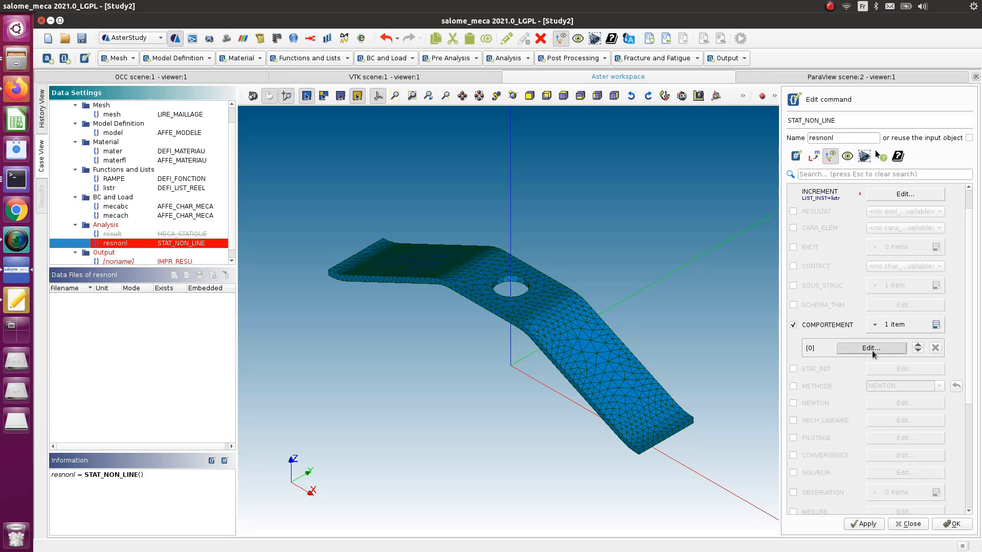
pyautogui.click(855, 350)
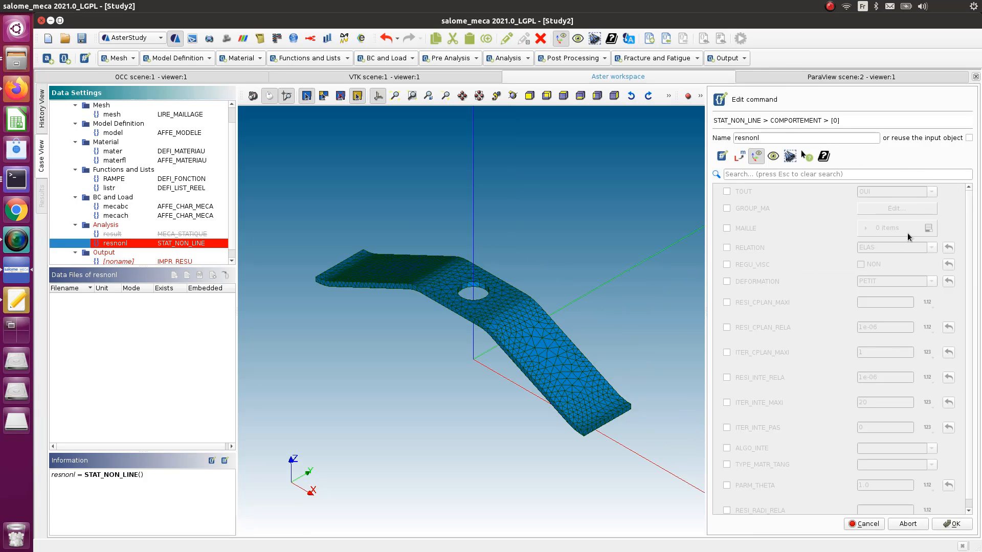
pyautogui.click(727, 247)
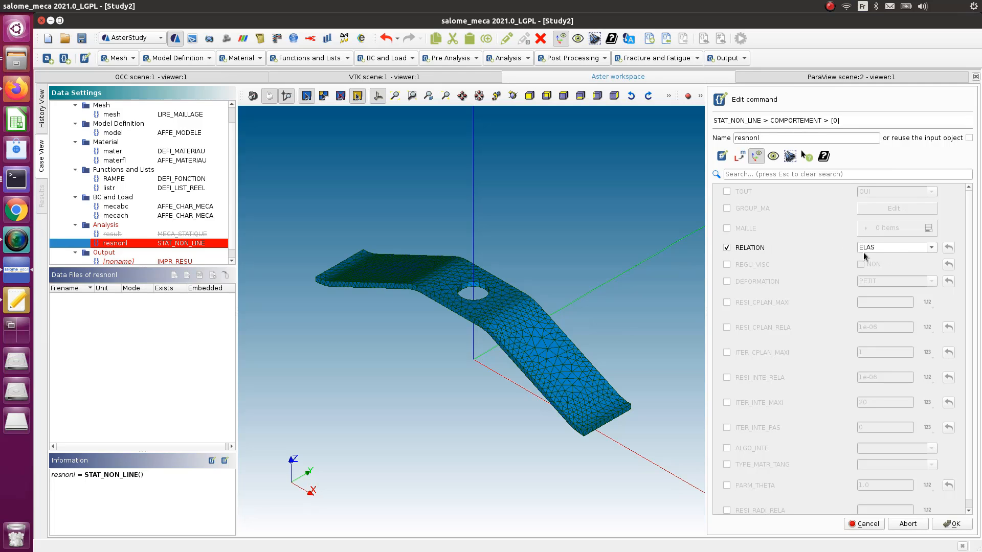
pyautogui.click(950, 526)
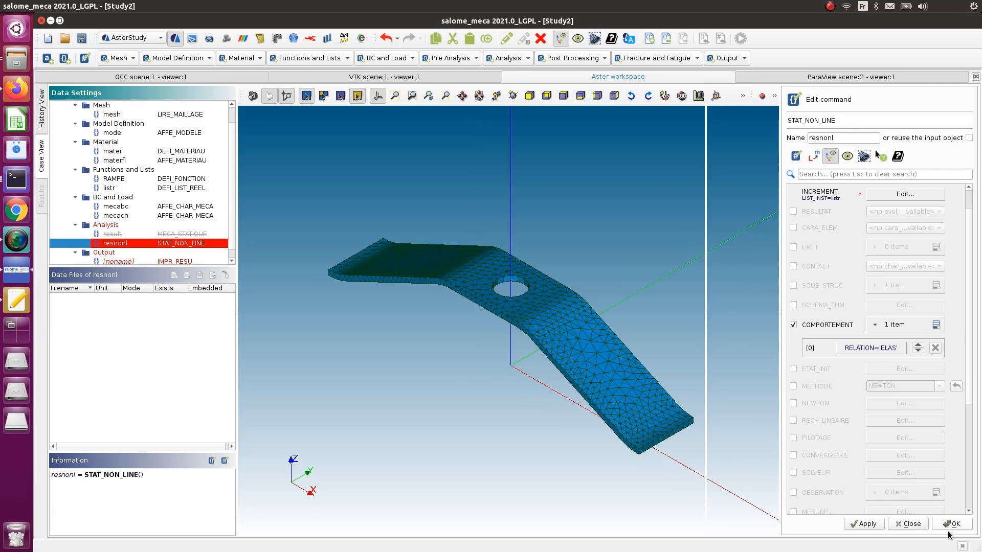
pyautogui.scroll(-4, 822, 432)
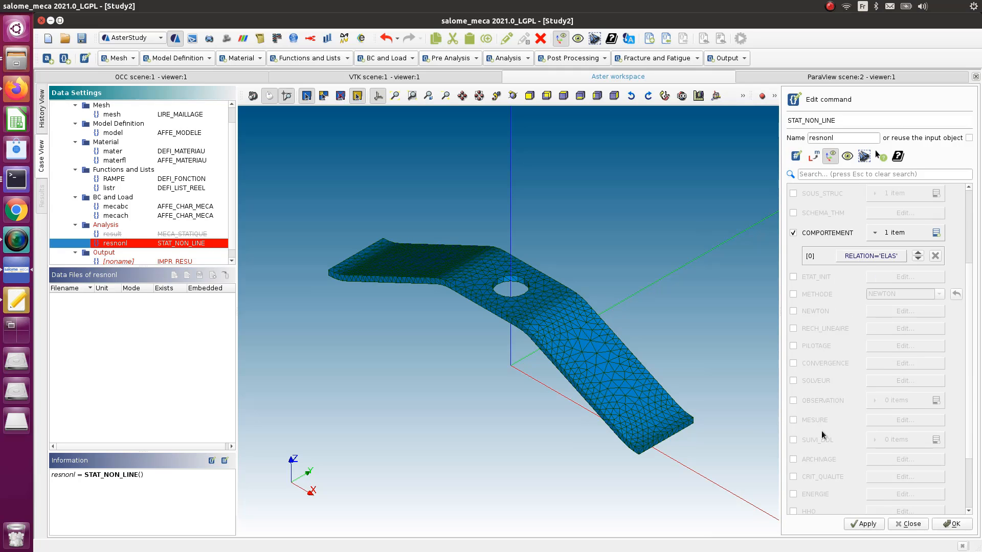
pyautogui.scroll(-1, 824, 336)
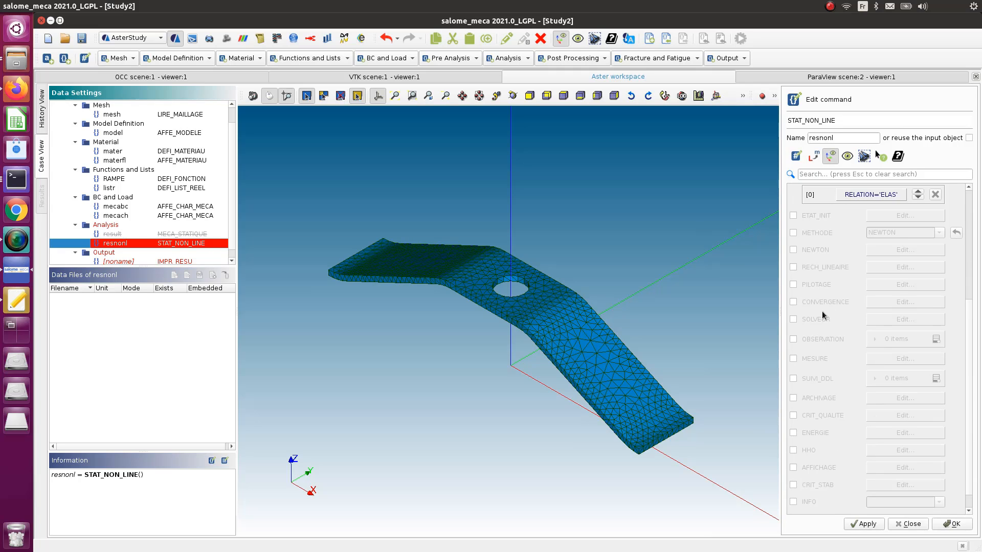
# Step: Enable Loads for the nonlinear analysis resnonl, show business-oriented translations, and add load mecabc with multiplier function RAMPE
pyautogui.scroll(-1, 823, 315)
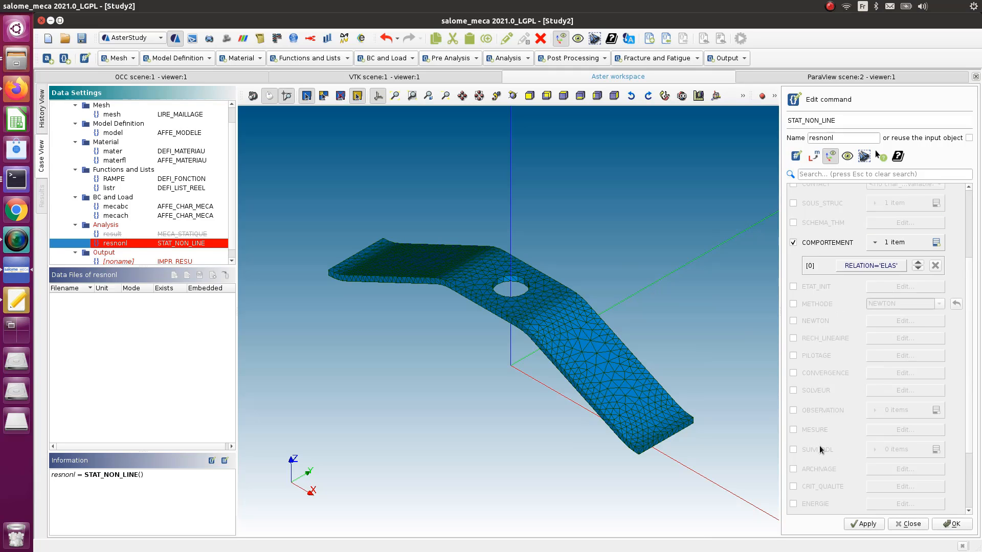
pyautogui.scroll(6, 820, 449)
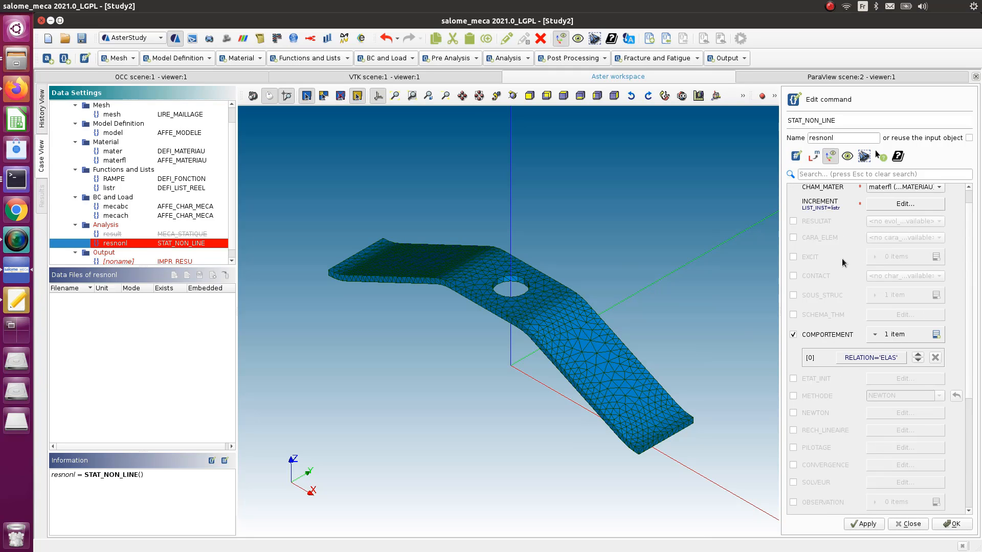
pyautogui.click(794, 257)
pyautogui.click(813, 155)
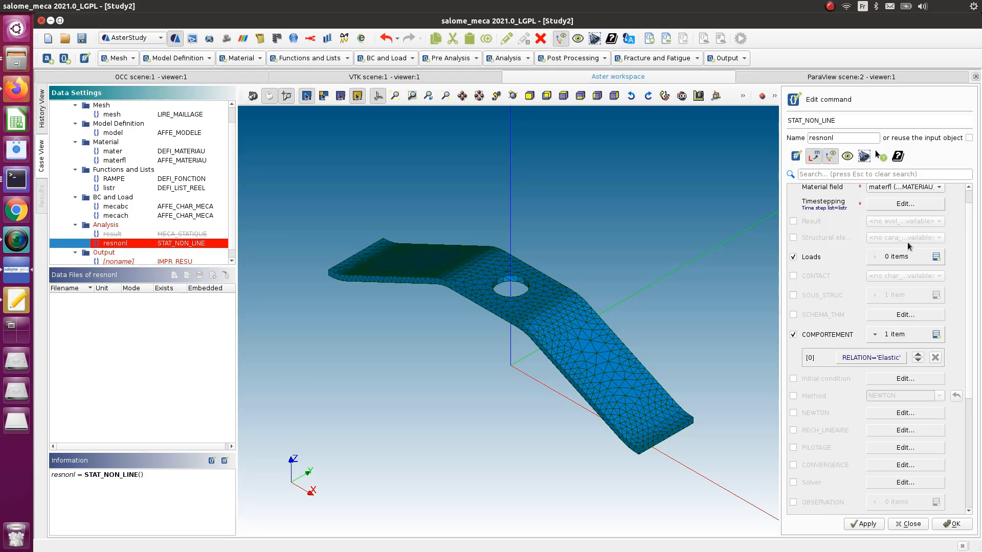
pyautogui.click(936, 258)
pyautogui.click(877, 280)
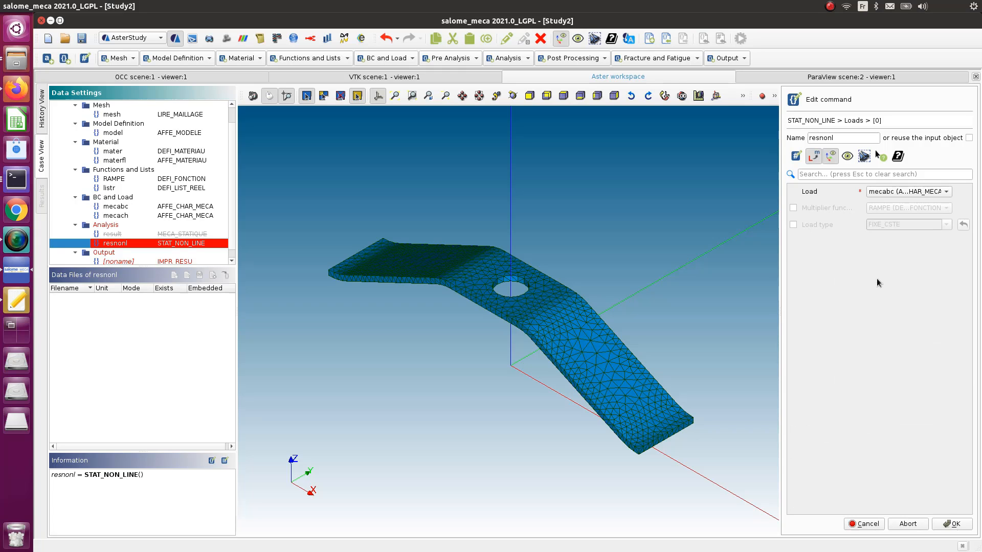
pyautogui.click(939, 192)
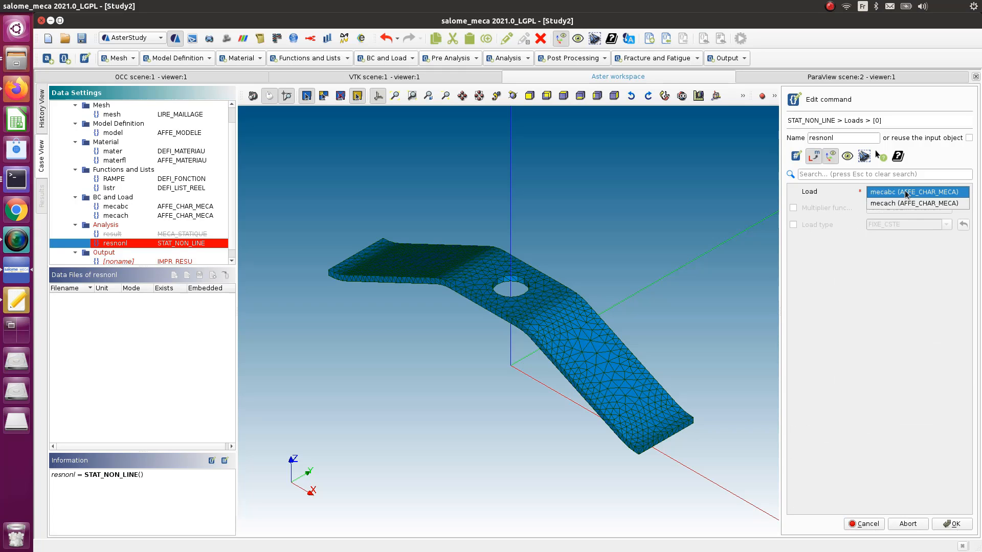
pyautogui.click(904, 191)
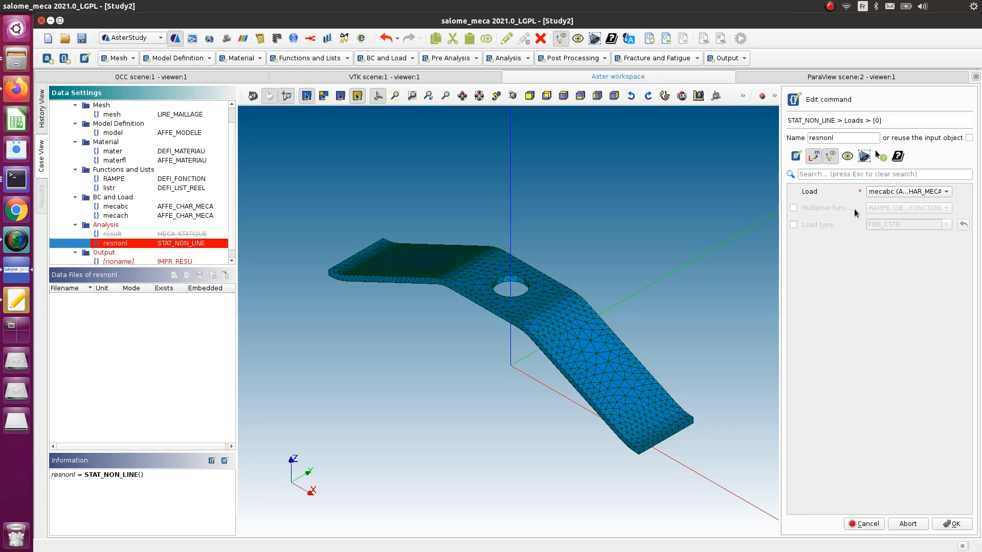
pyautogui.click(793, 208)
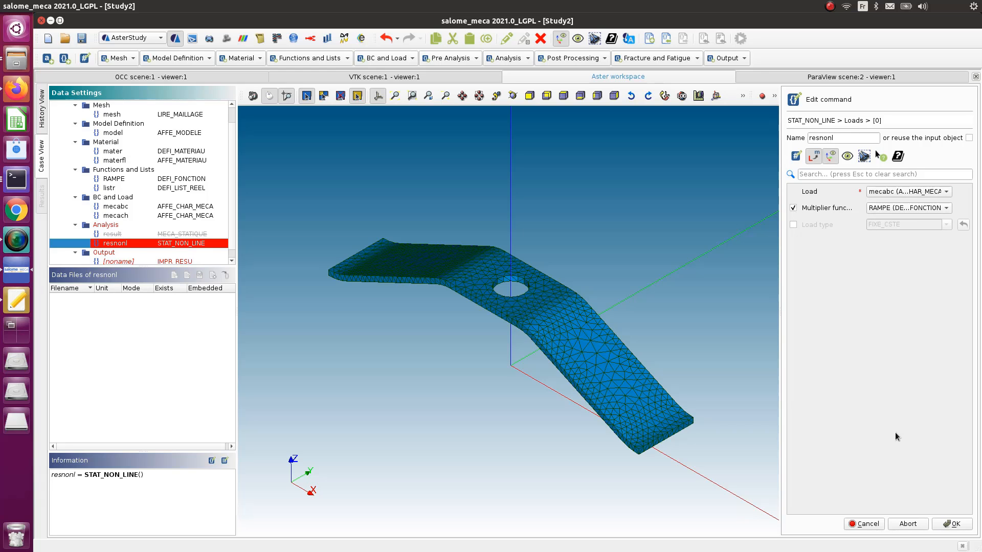
pyautogui.click(963, 525)
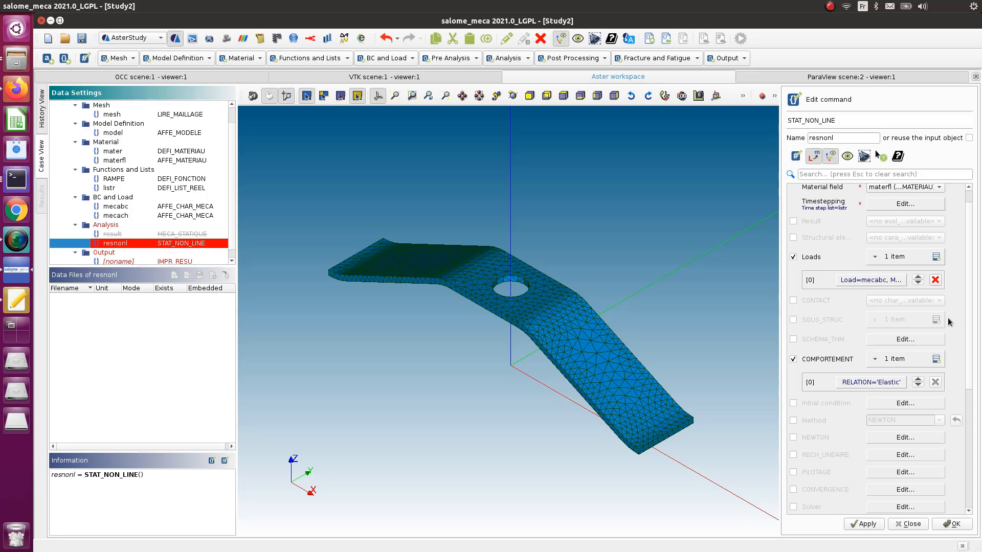
# Step: Add load mecach with multiplier function RAMPE as the second load and save the resnonl command
pyautogui.click(936, 257)
pyautogui.click(890, 297)
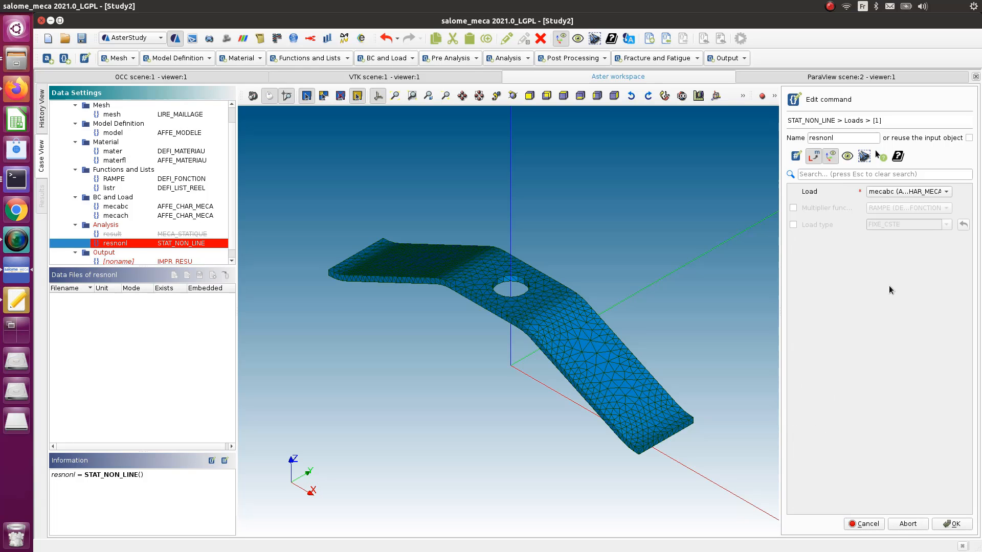
pyautogui.click(897, 193)
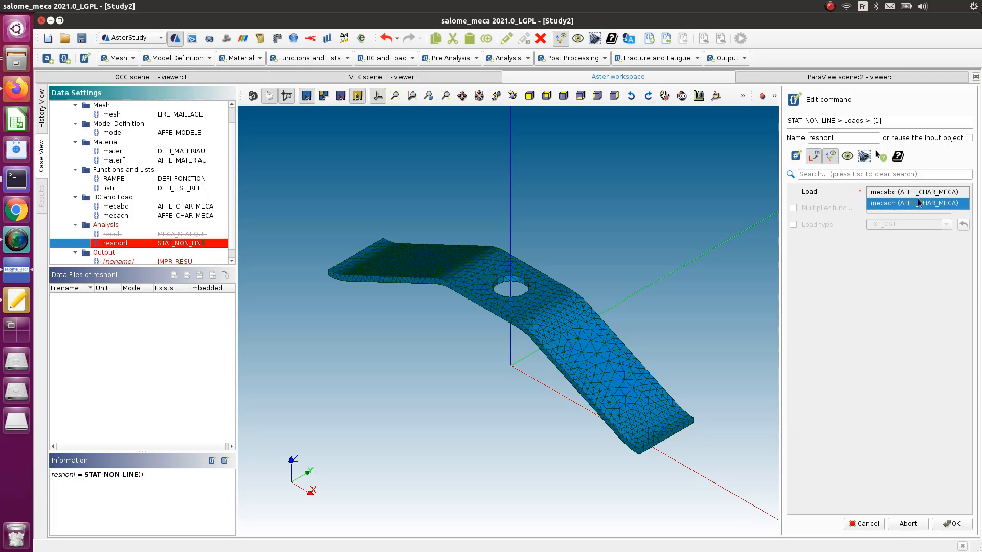
pyautogui.click(918, 204)
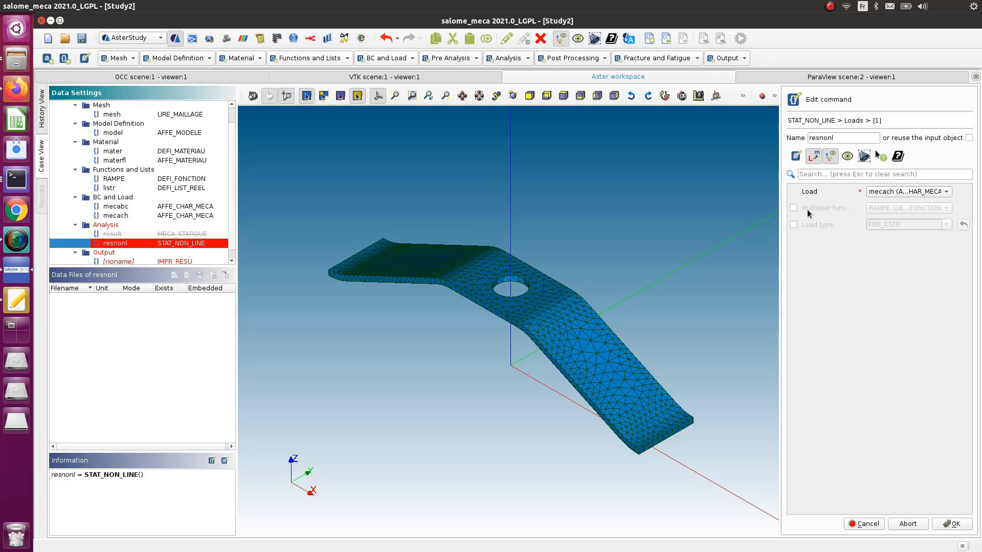
pyautogui.click(793, 209)
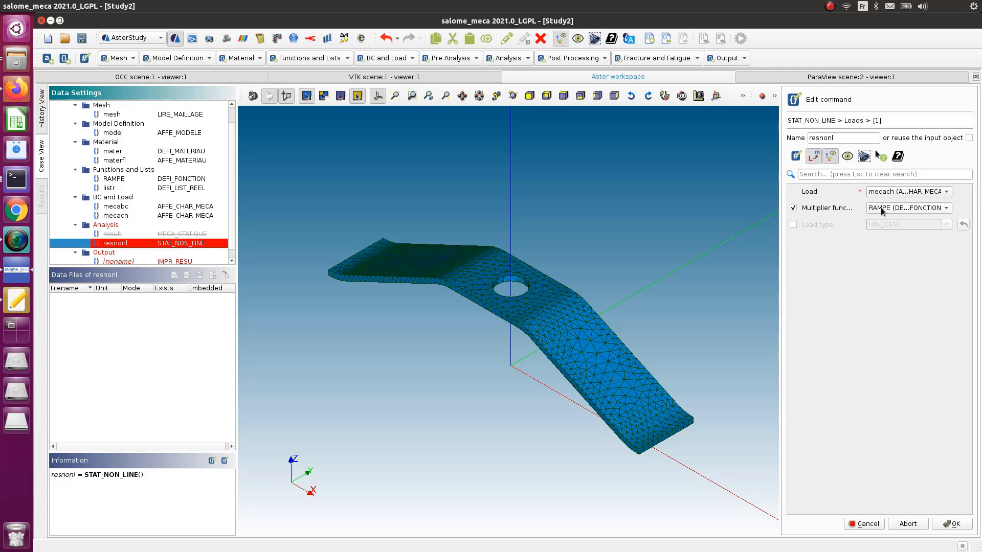
pyautogui.click(951, 525)
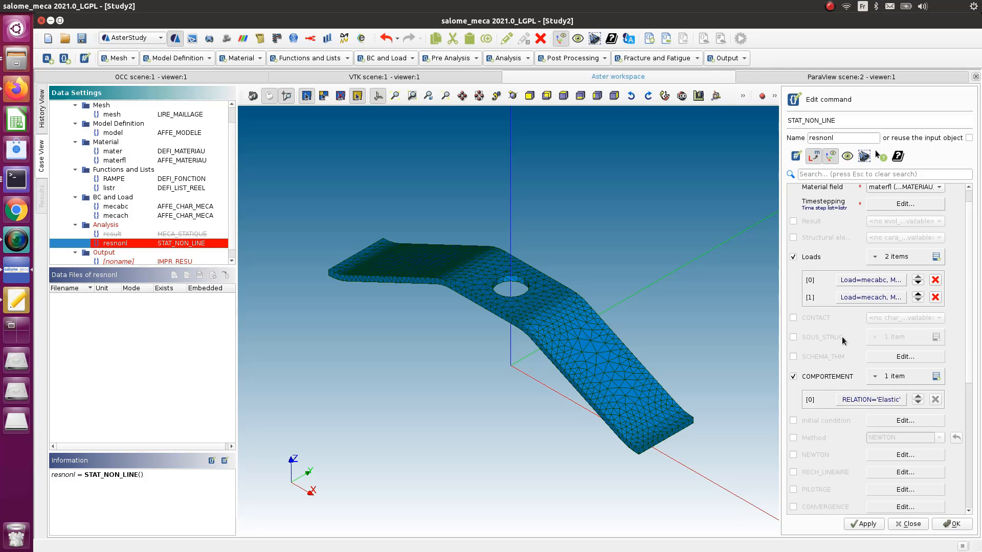
pyautogui.scroll(1, 839, 349)
pyautogui.scroll(-5, 843, 363)
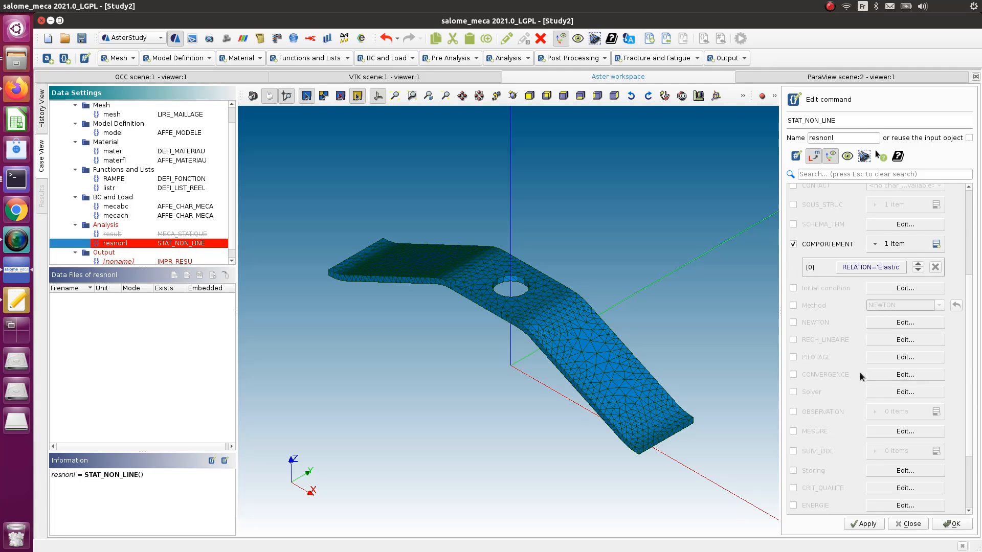
pyautogui.click(959, 526)
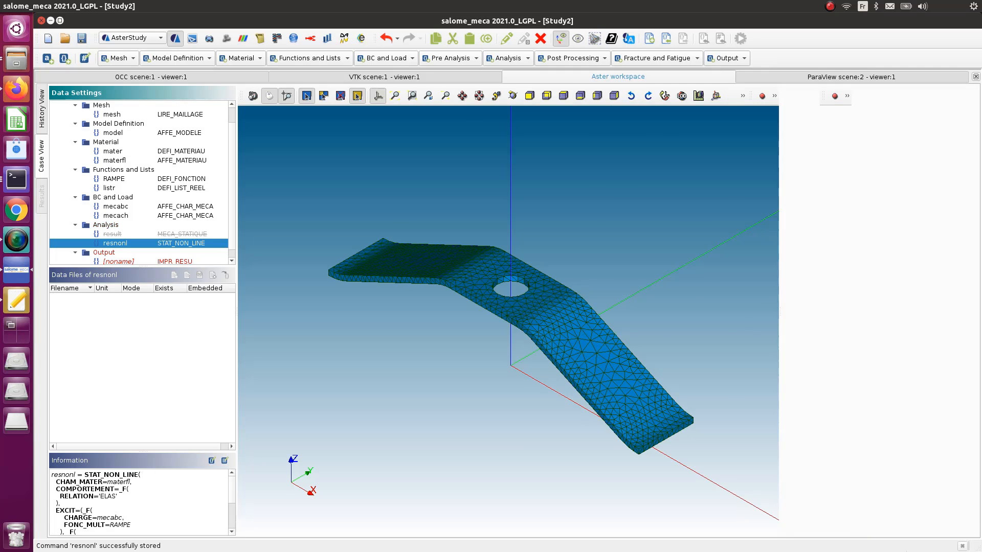
# Step: Create a CALC_CHAMP post-processing command with CRITERES enabled and business-oriented translations shown
pyautogui.scroll(-1, 152, 214)
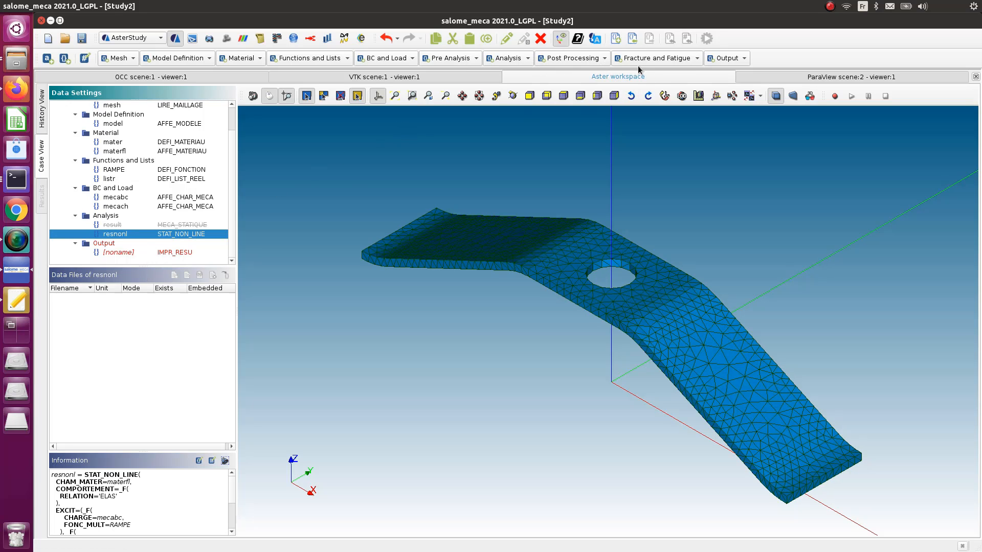
pyautogui.click(579, 58)
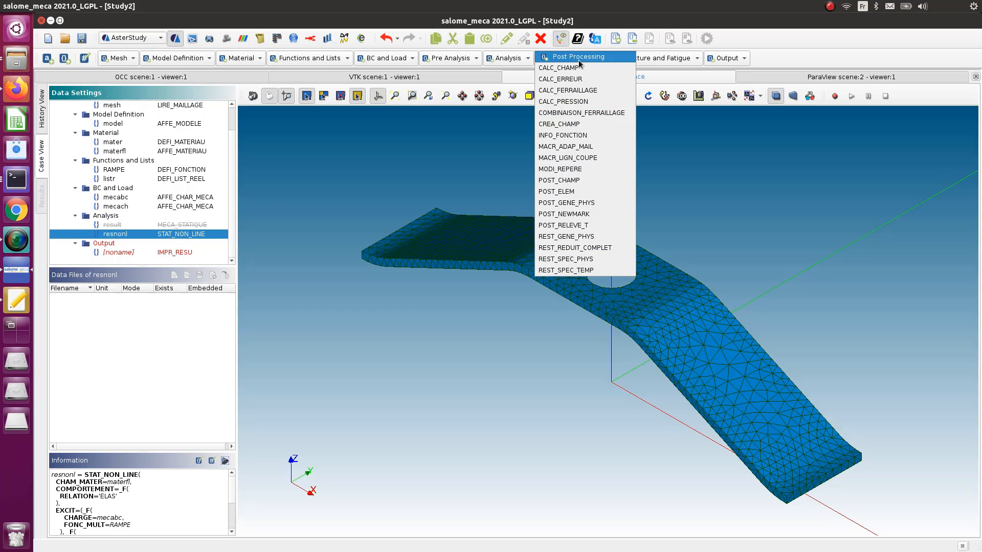
pyautogui.click(579, 68)
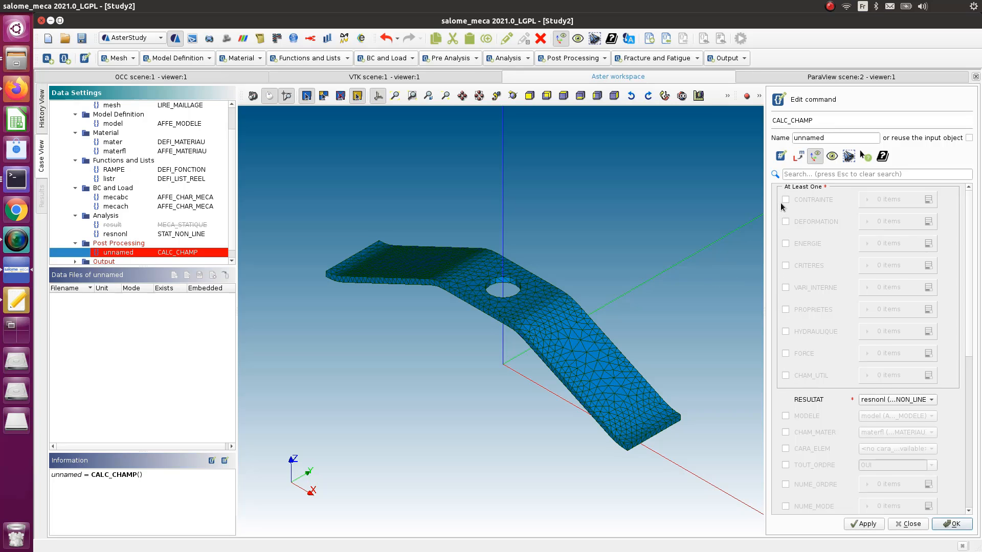
pyautogui.click(785, 266)
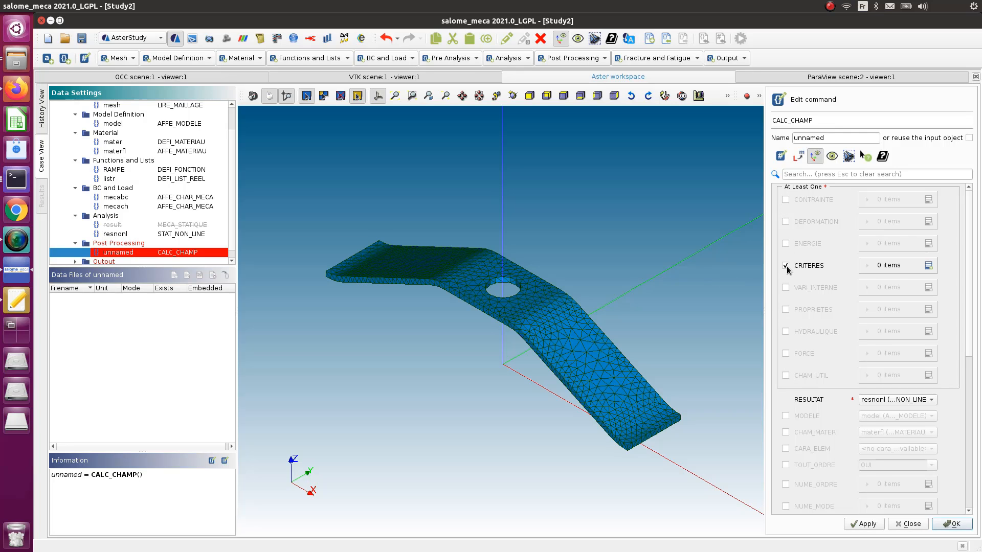
pyautogui.click(798, 157)
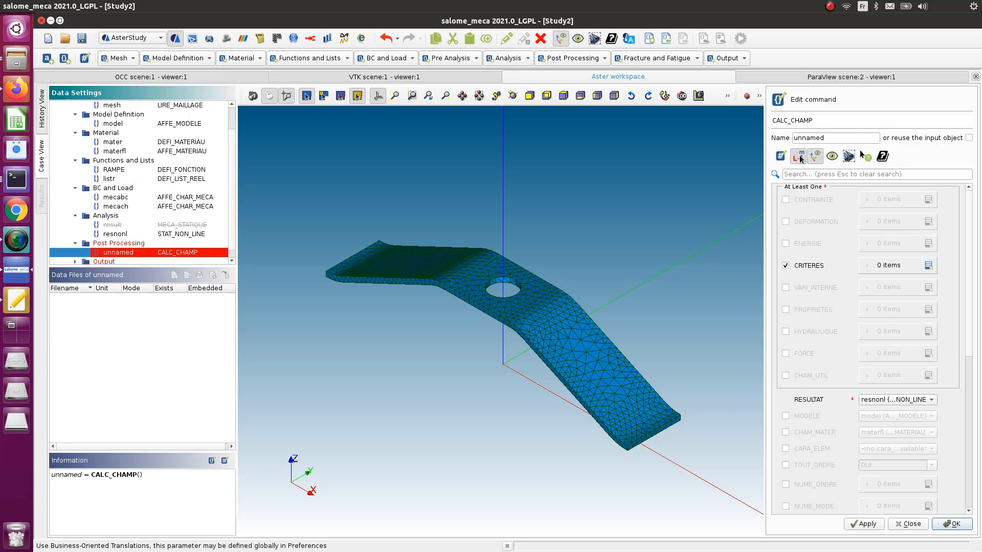
# Step: Add SIEQ_ELGA as the first entry under CRITERES
pyautogui.click(928, 265)
pyautogui.click(894, 289)
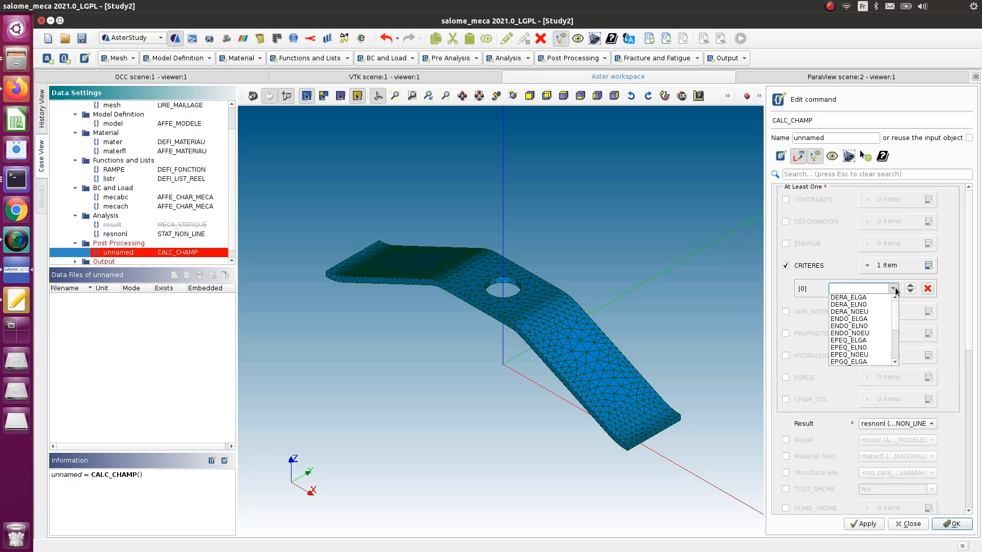
pyautogui.scroll(-3, 897, 325)
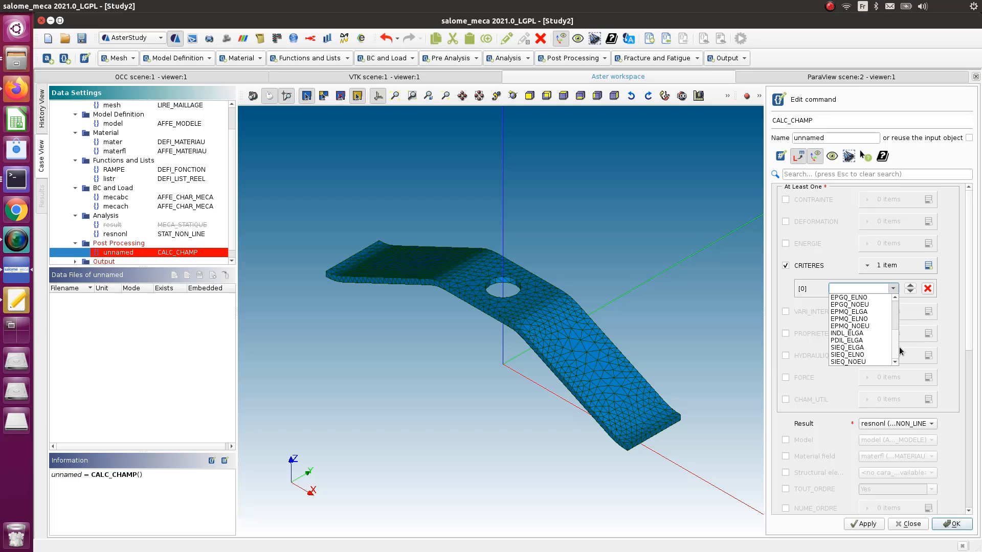
pyautogui.click(860, 349)
# Step: Add a second CRITERES entry and set it to SIEQ_ELNO
pyautogui.click(927, 265)
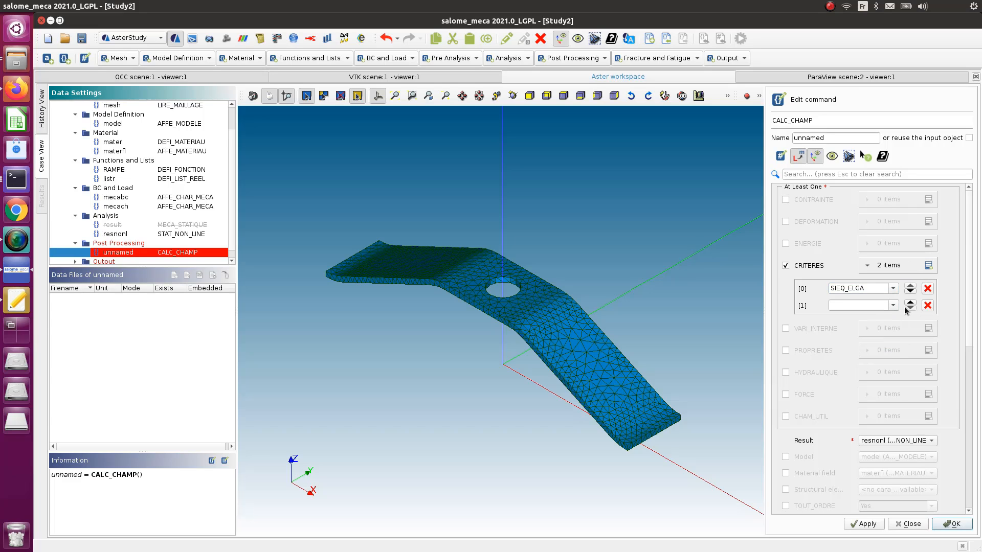
pyautogui.click(893, 306)
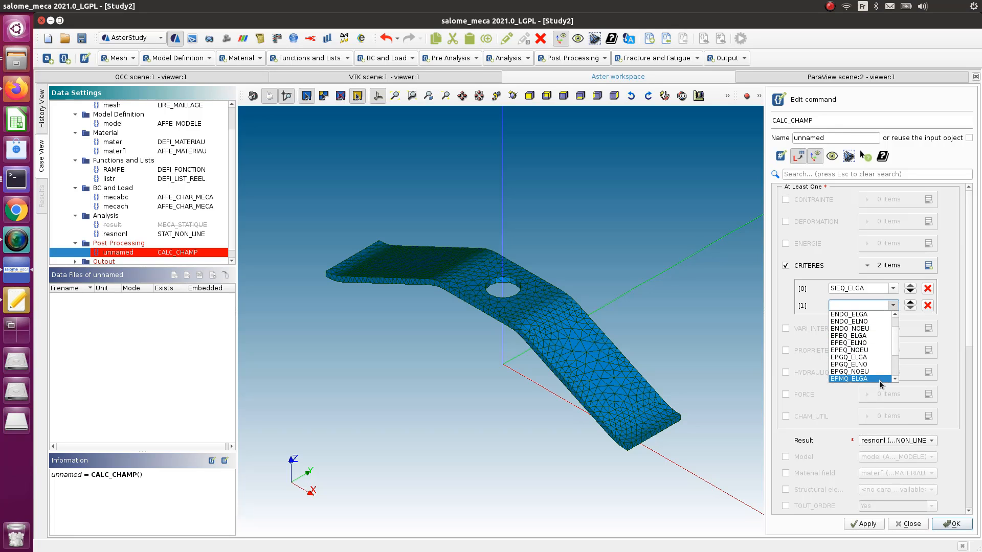
pyautogui.scroll(-3, 874, 381)
pyautogui.scroll(-1, 873, 382)
pyautogui.click(873, 379)
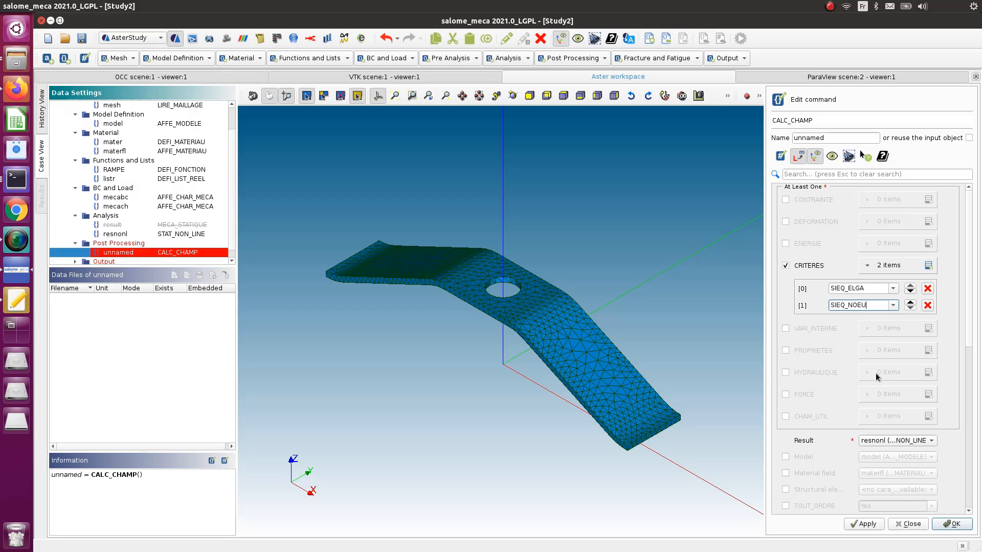
pyautogui.click(892, 306)
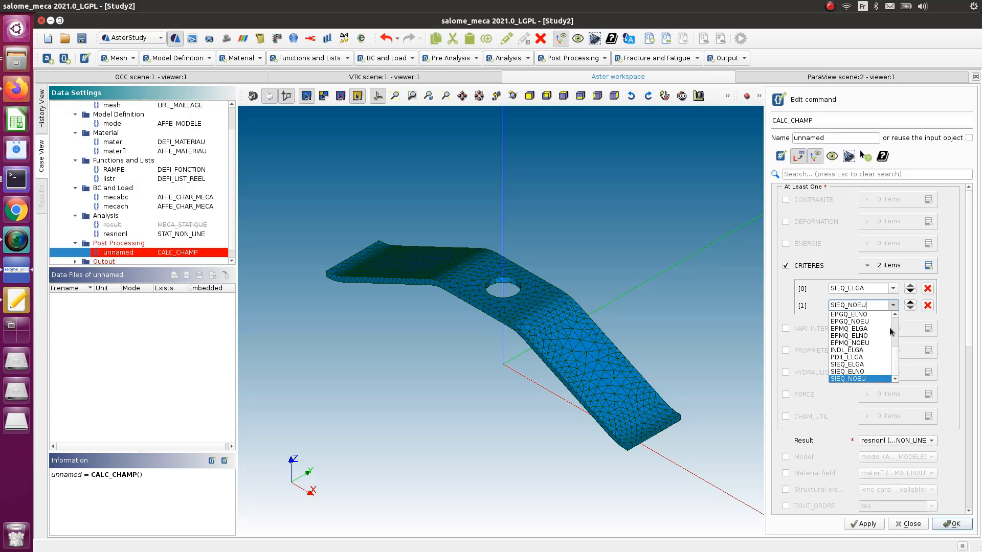
pyautogui.click(883, 371)
# Step: Add a third CRITERES entry and set it to SIEQ_NOEU
pyautogui.click(928, 265)
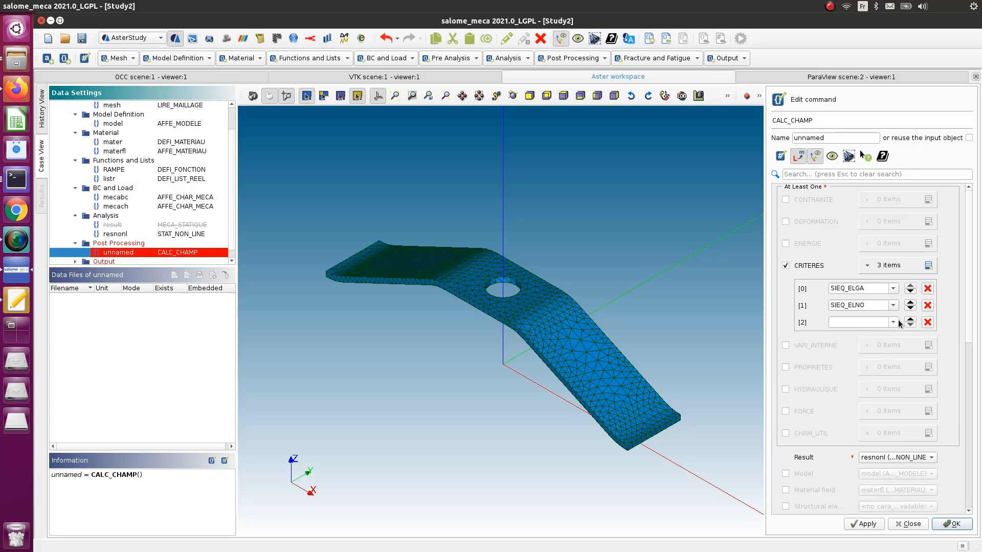
pyautogui.click(893, 322)
pyautogui.scroll(-10, 862, 384)
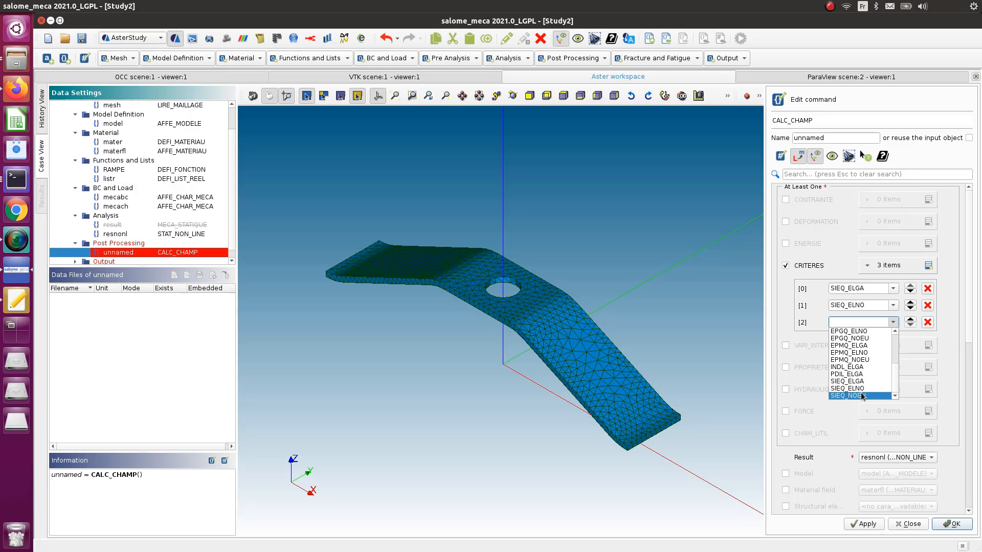
pyautogui.click(863, 387)
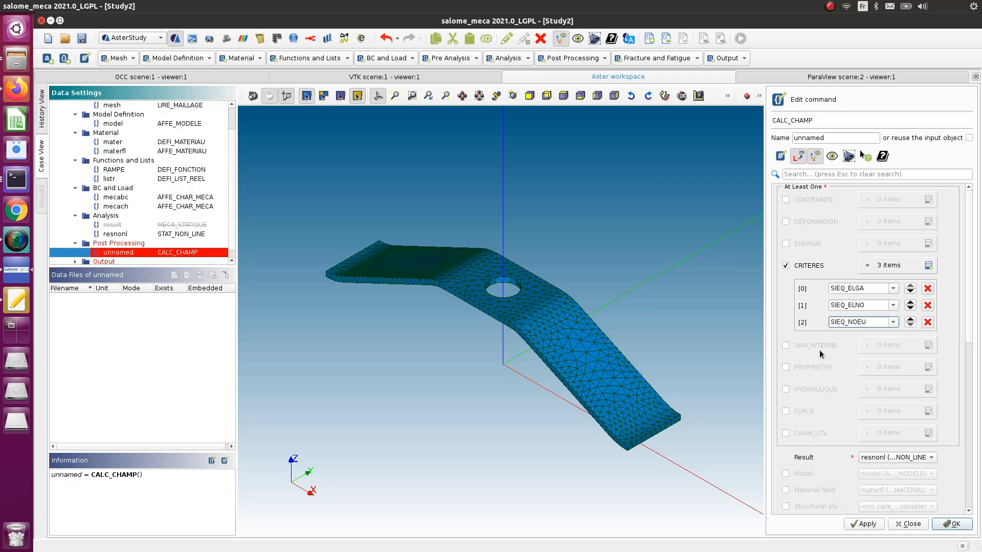
# Step: Enable DEFORMATION in the CALC_CHAMP command and add EPSI_ELGA as its first entry
pyautogui.click(785, 221)
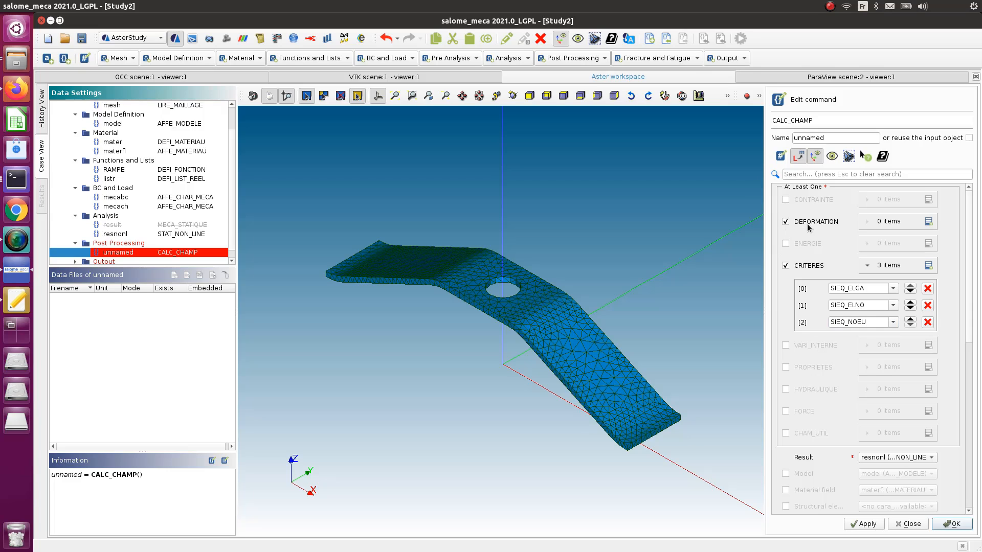
pyautogui.click(928, 222)
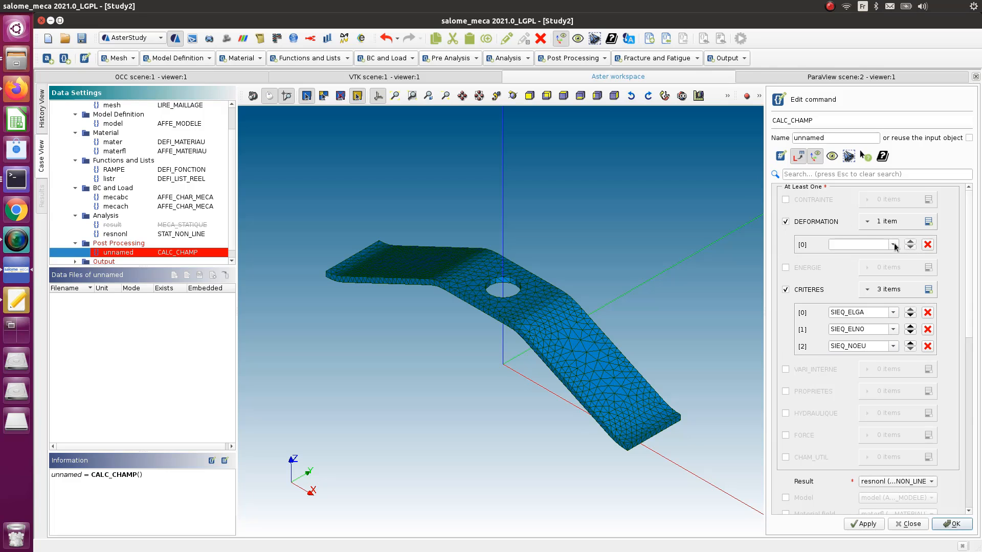
pyautogui.click(893, 245)
pyautogui.moveTo(896, 267); pyautogui.dragTo(889, 298)
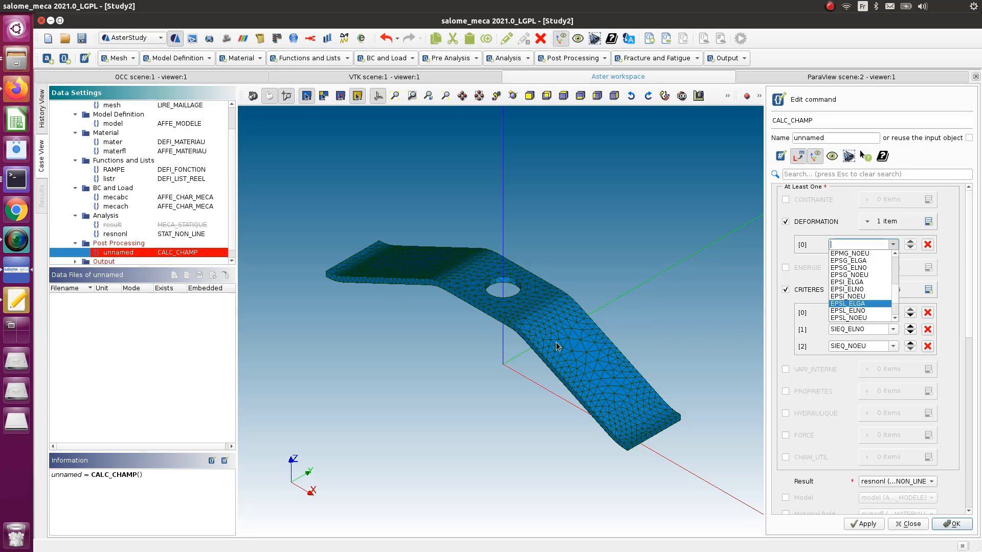
pyautogui.click(866, 283)
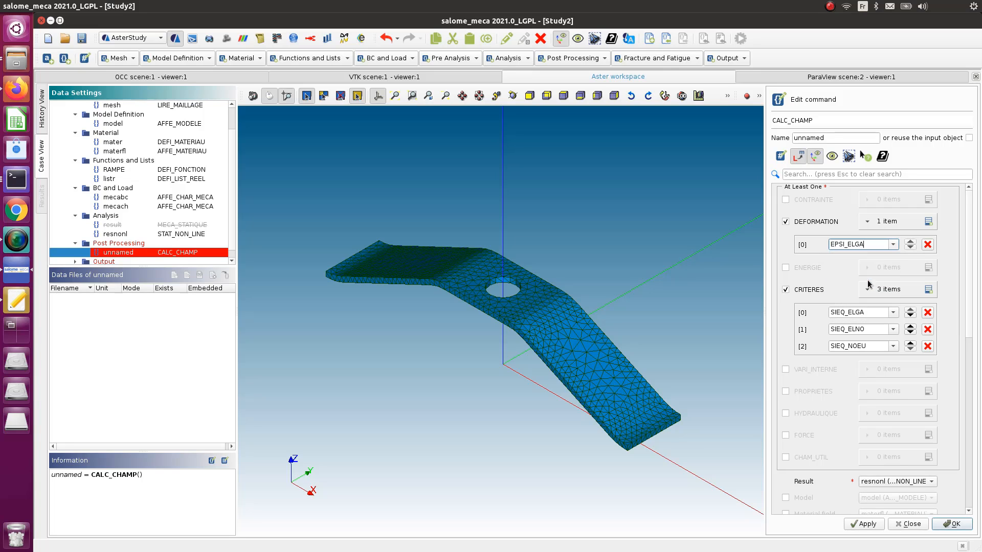
# Step: Add a second DEFORMATION entry to the CALC_CHAMP command and set it to EPSI_ELNO
pyautogui.click(928, 221)
pyautogui.click(893, 261)
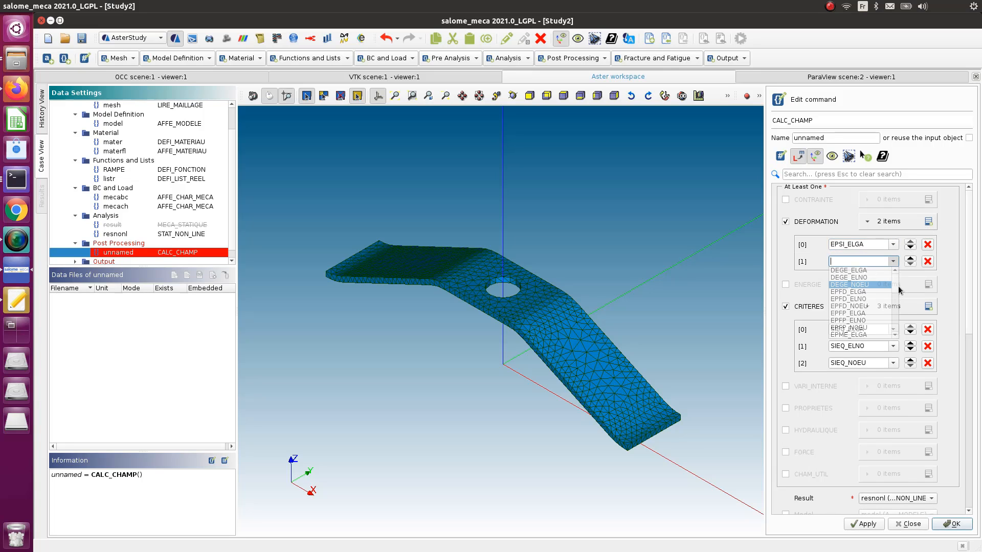
pyautogui.click(898, 290)
pyautogui.click(893, 261)
pyautogui.scroll(-2, 880, 307)
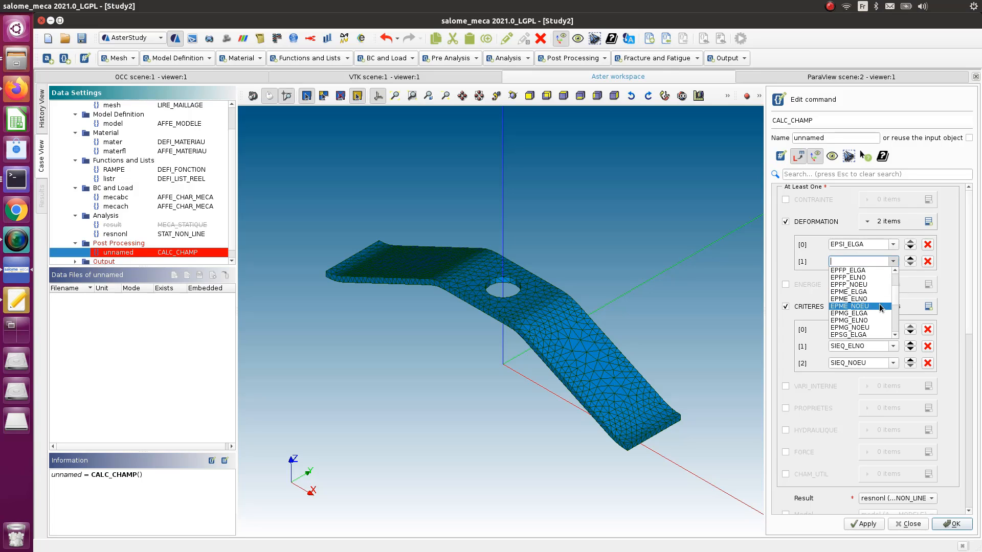
pyautogui.scroll(-3, 881, 308)
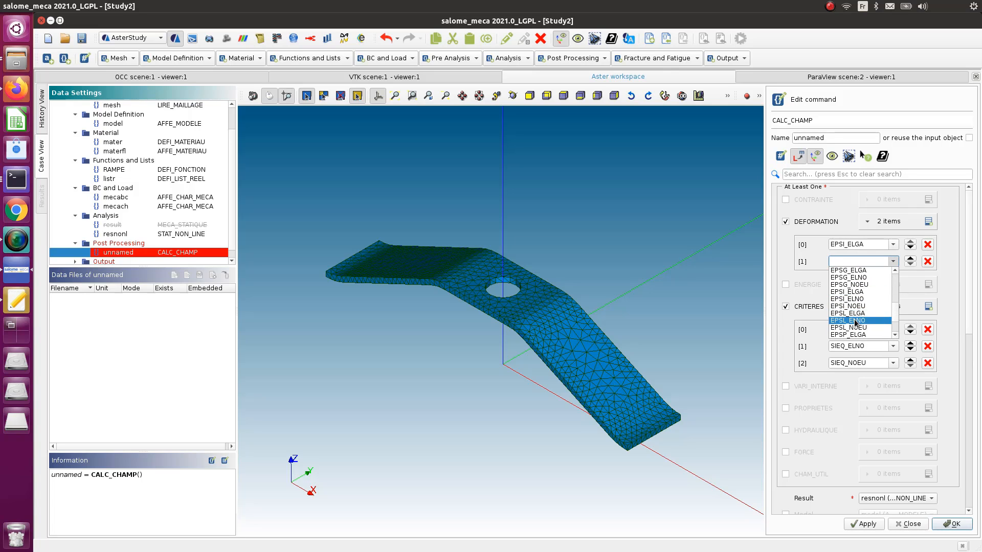
pyautogui.click(861, 300)
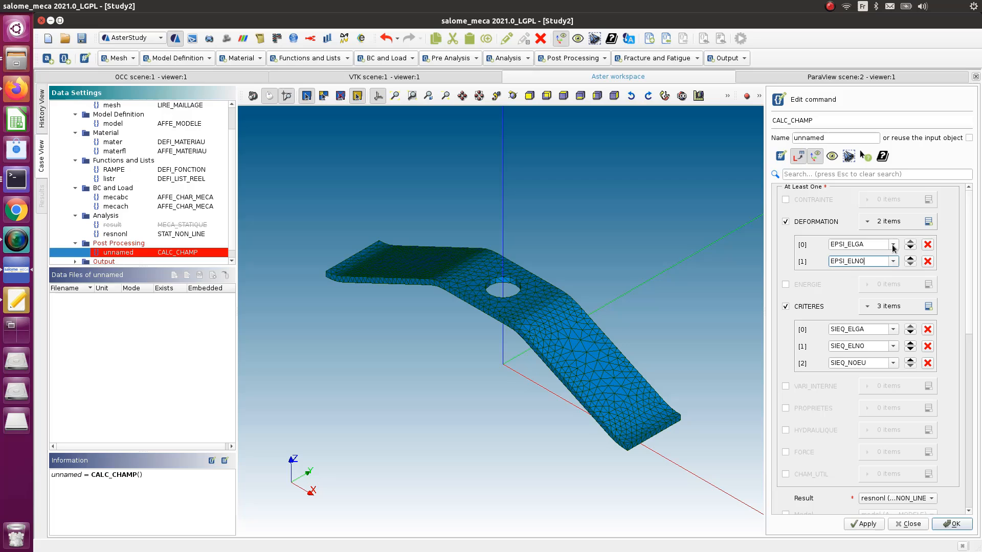
# Step: Add a third DEFORMATION entry set to EPSI_NOEU and save the CALC_CHAMP command
pyautogui.click(928, 221)
pyautogui.click(894, 278)
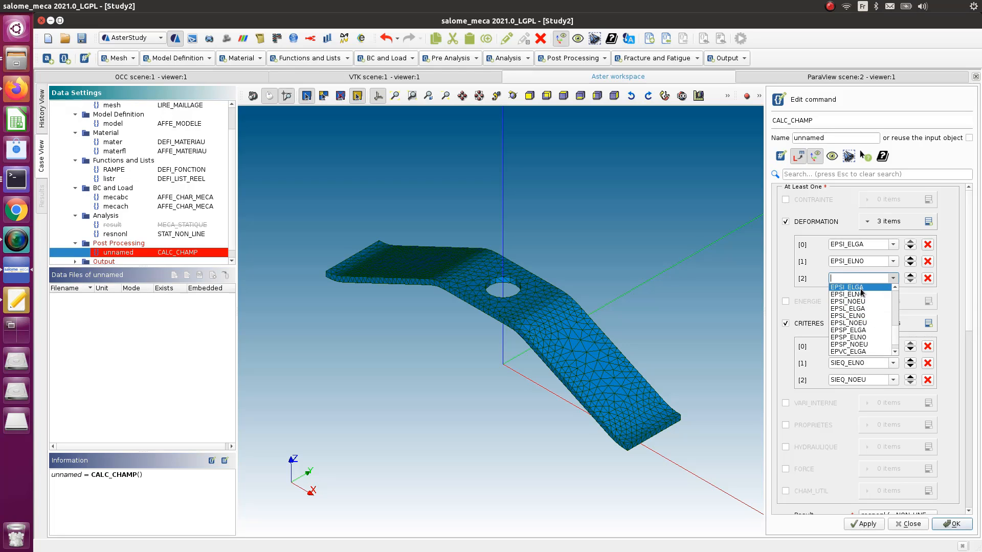
pyautogui.click(863, 302)
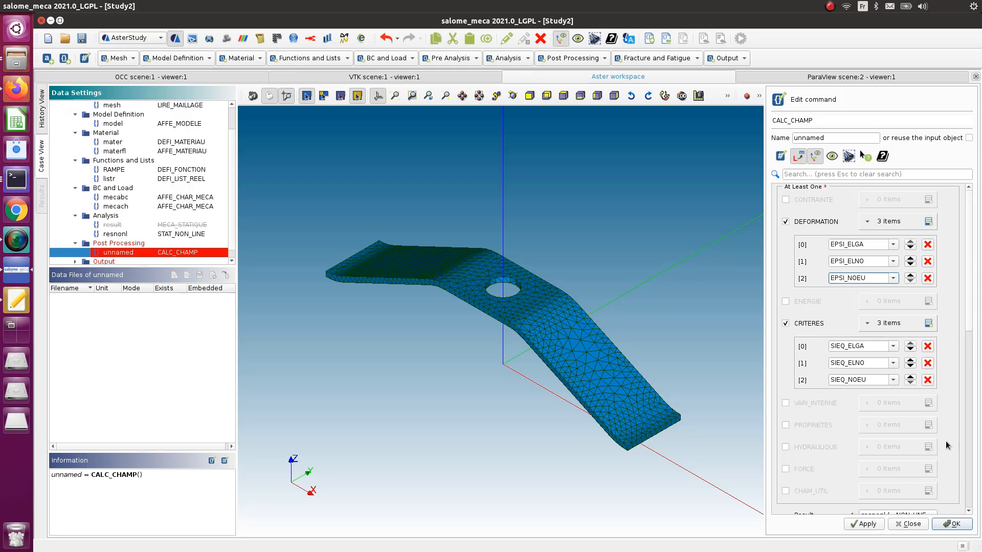
pyautogui.click(959, 526)
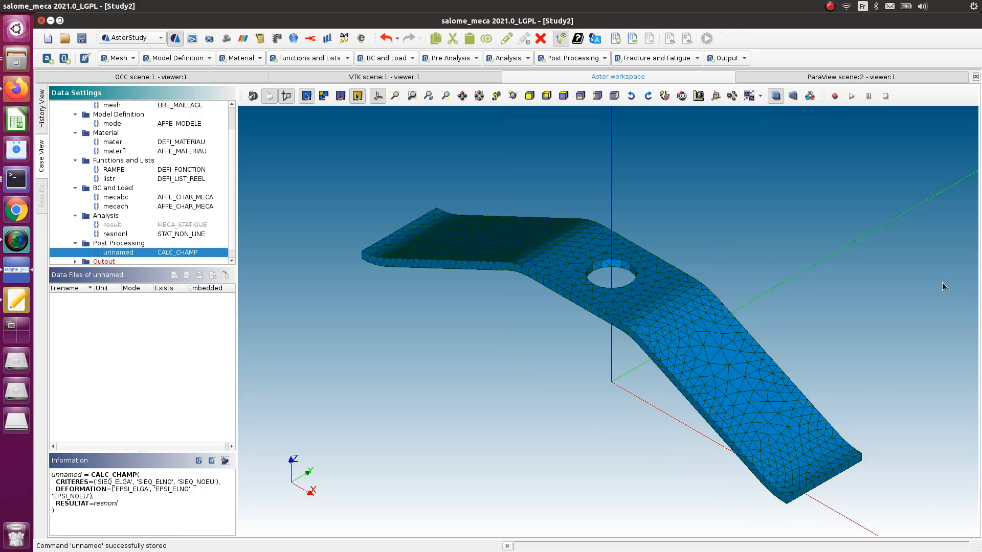
# Step: Rename the unnamed CALC_CHAMP result as resnonl
pyautogui.scroll(-1, 114, 220)
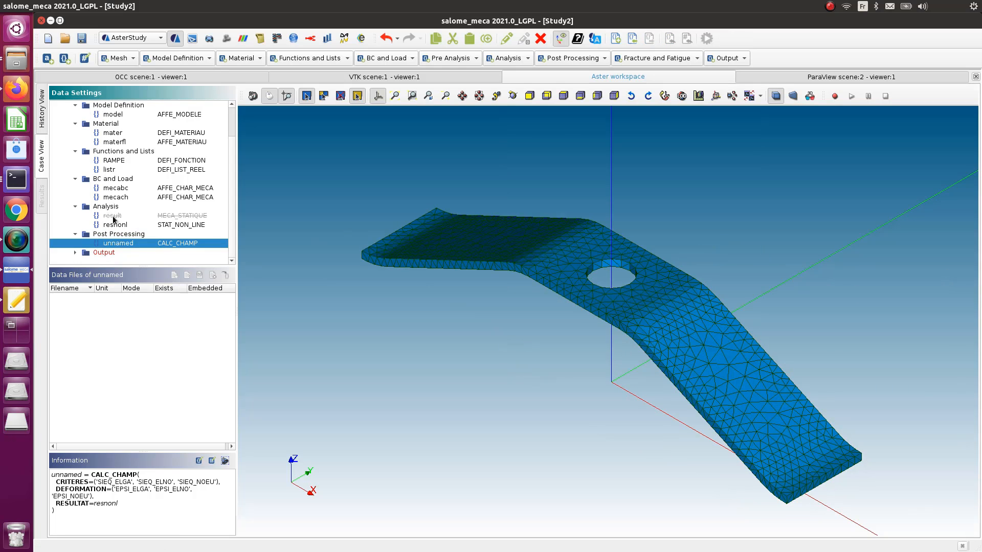
pyautogui.doubleClick(127, 244)
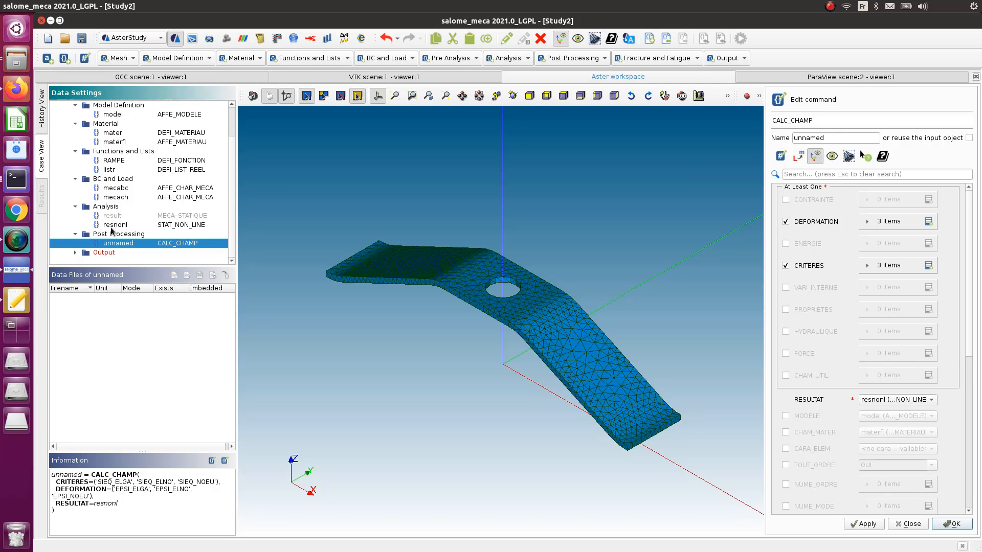
pyautogui.doubleClick(838, 138)
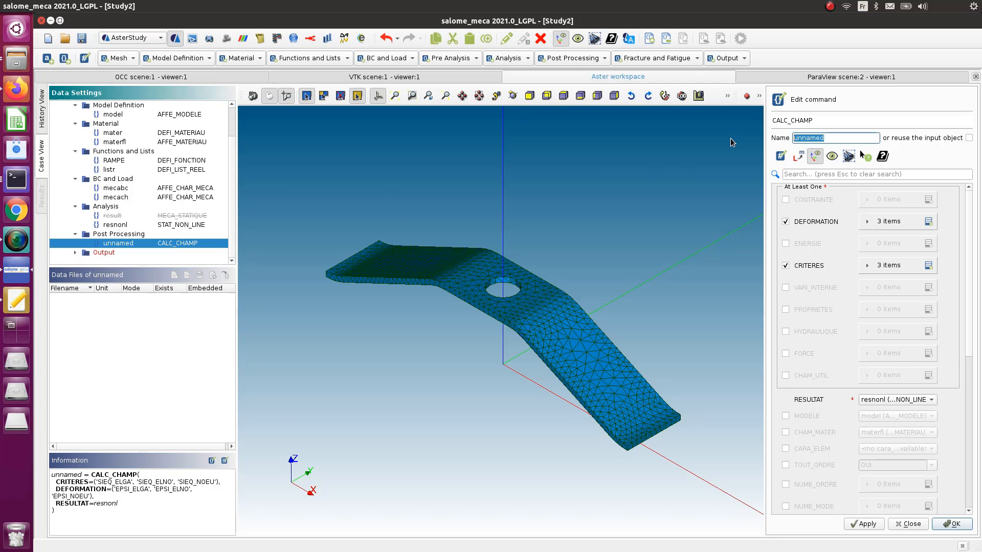
pyautogui.write('resnonl')
pyautogui.click(953, 524)
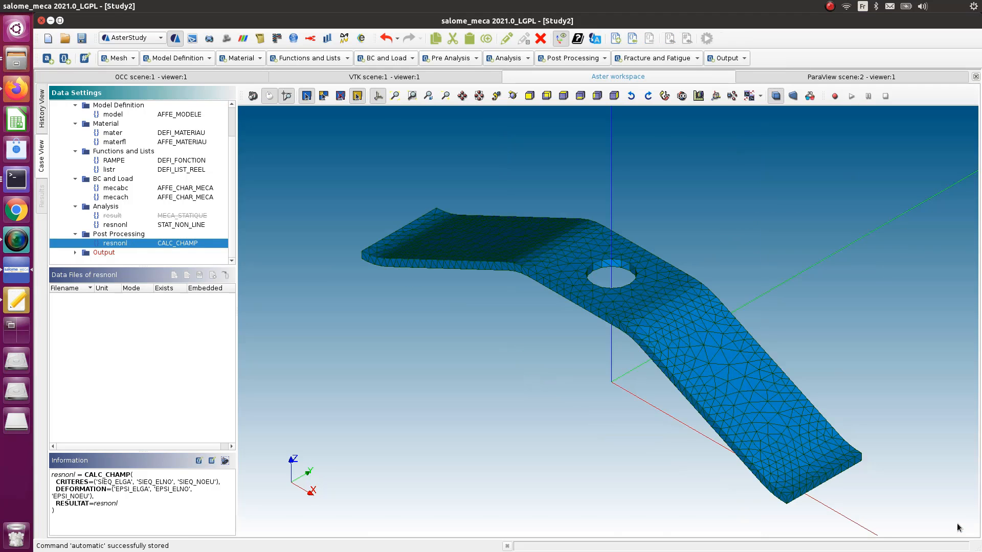
# Step: Set the RESULTAT of the IMPR_RESU output command to resnonl (CALC_CHAMP) and save the command
pyautogui.click(75, 253)
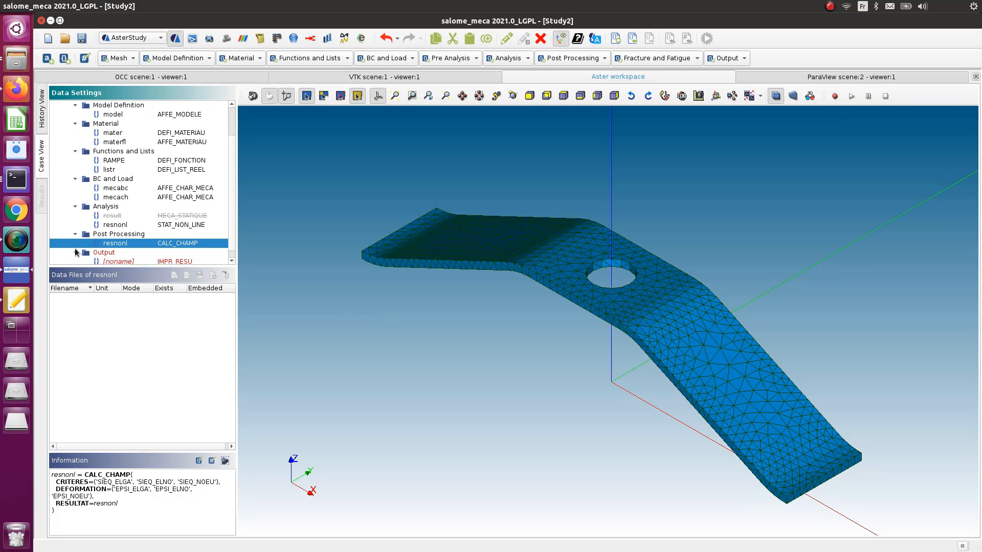
pyautogui.scroll(-1, 119, 243)
pyautogui.doubleClick(127, 250)
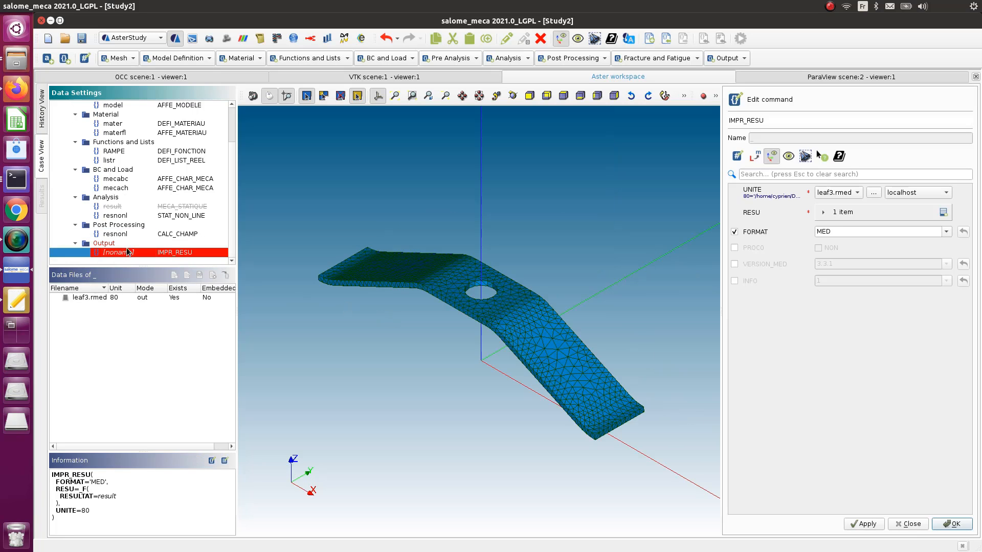
pyautogui.click(823, 213)
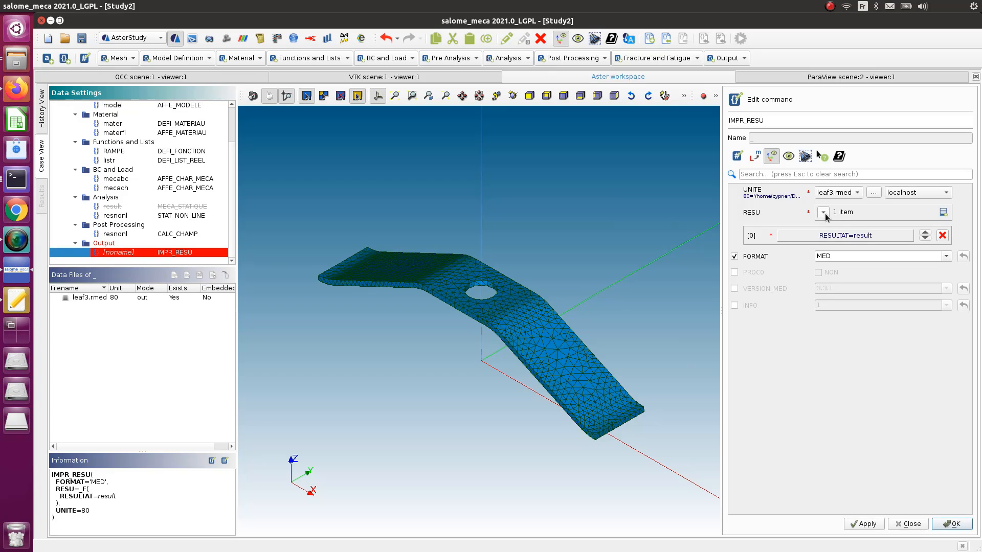
pyautogui.click(900, 236)
pyautogui.click(877, 231)
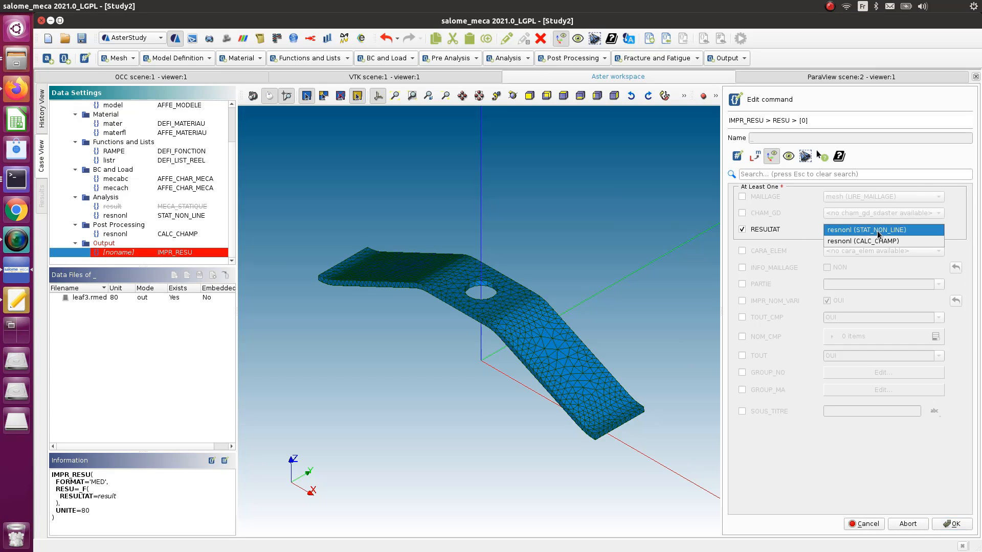
pyautogui.click(900, 241)
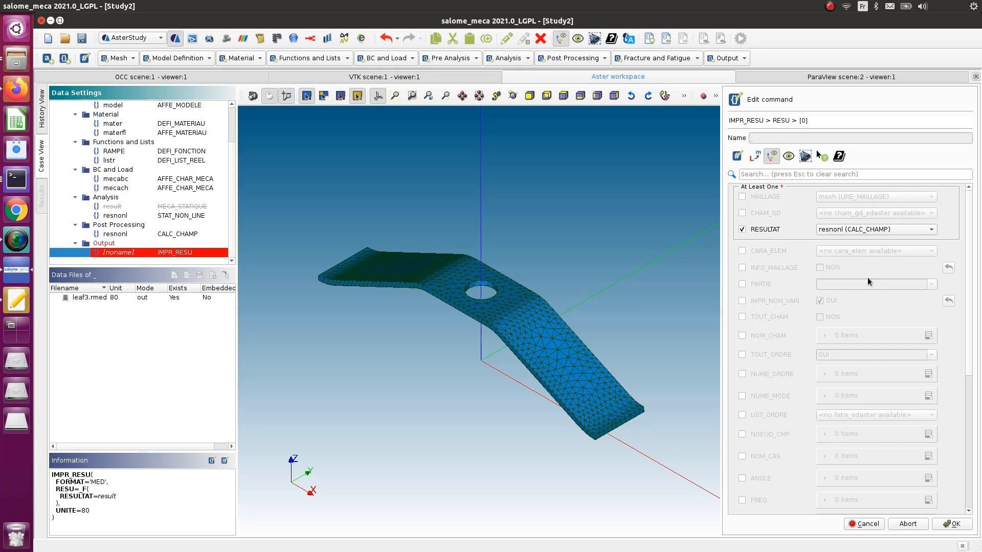
pyautogui.click(954, 524)
pyautogui.click(954, 524)
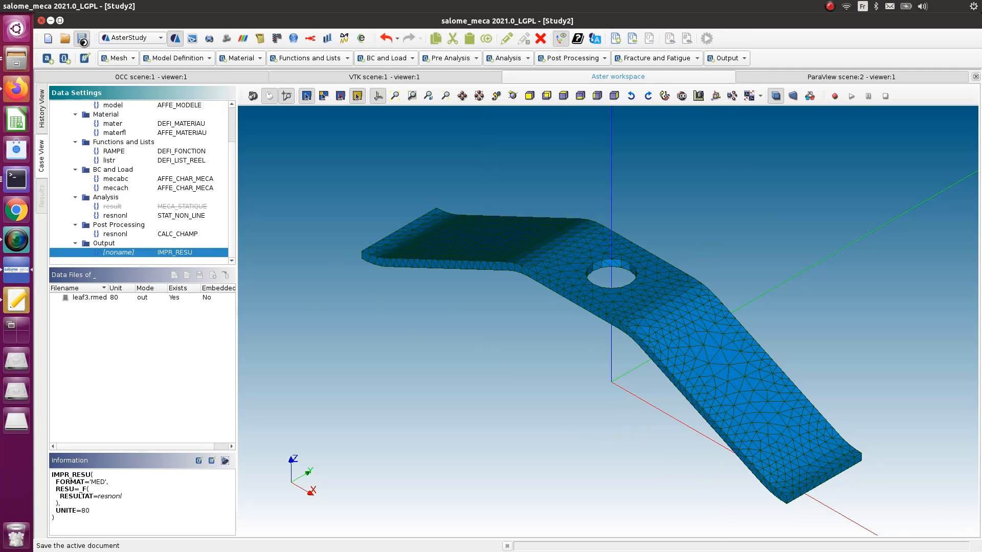
# Step: Run the current case as RunCase_3, saving the study before and after the run
pyautogui.click(81, 38)
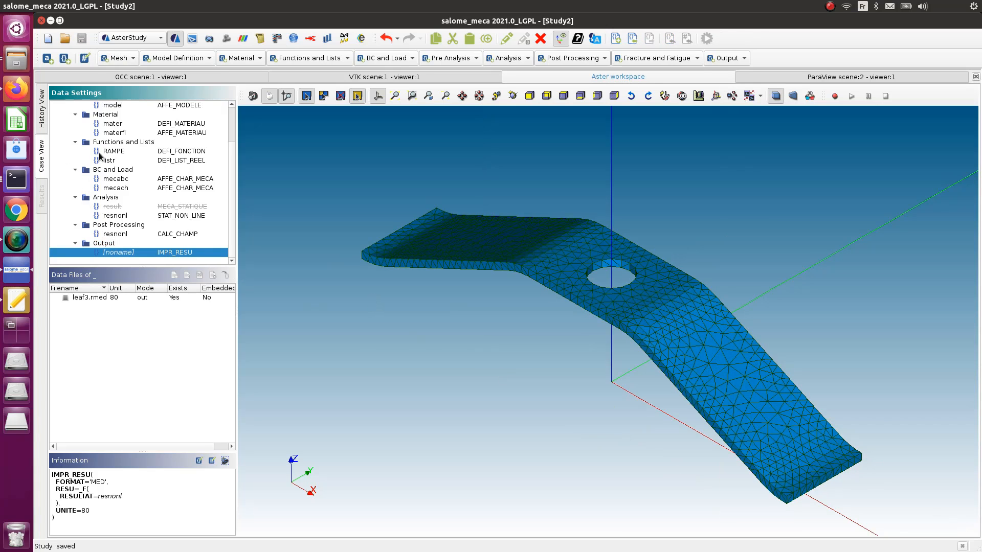
pyautogui.click(42, 108)
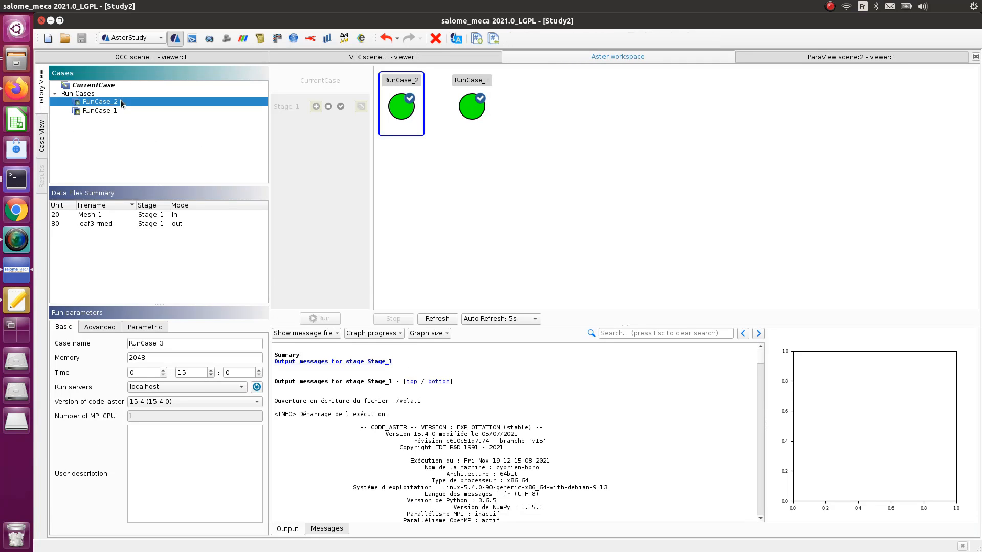
pyautogui.click(96, 85)
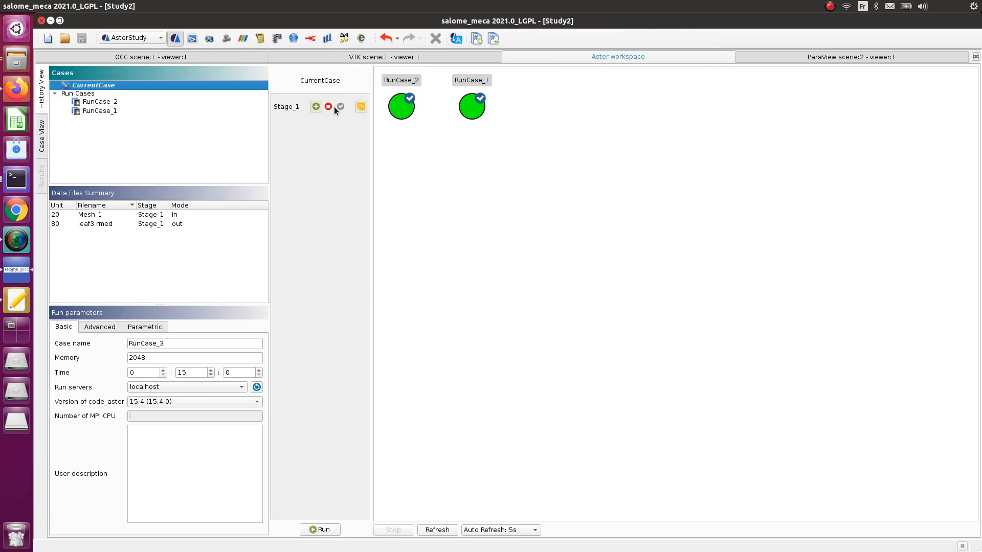
pyautogui.click(320, 528)
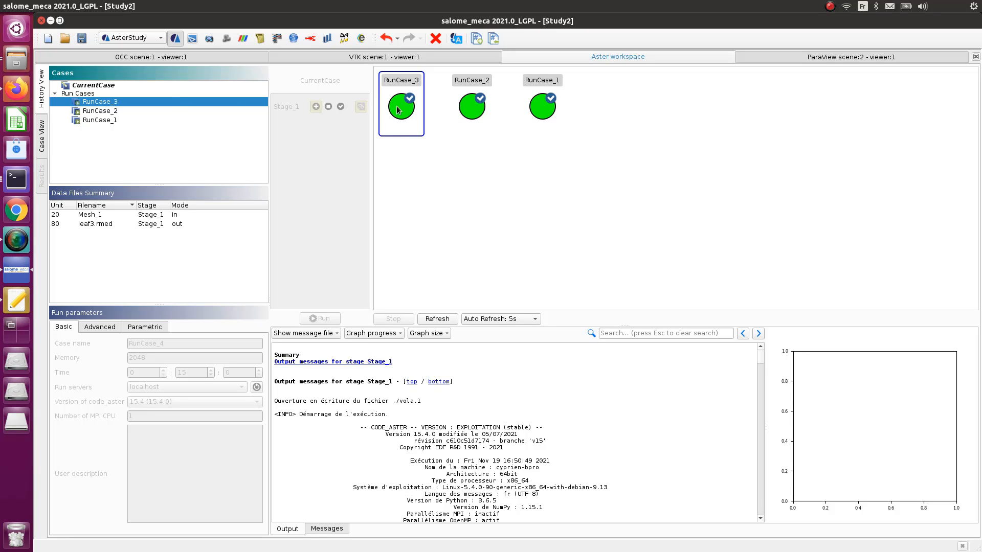
pyautogui.moveTo(402, 109)
pyautogui.moveTo(533, 119)
pyautogui.click(81, 38)
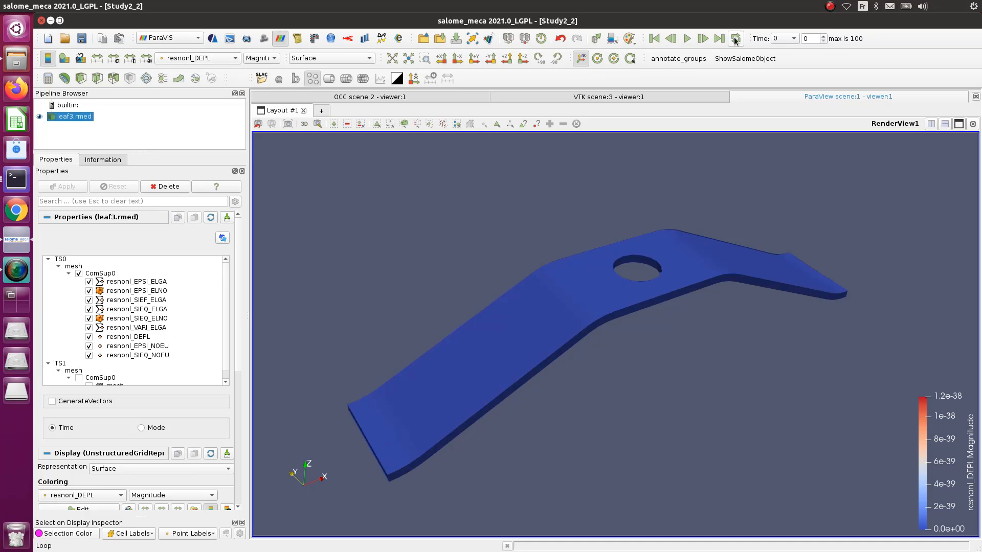
# Step: Go to the last time step of leaf3.rmed and rescale the resnonl_DEPL colour range over all timesteps
pyautogui.click(719, 39)
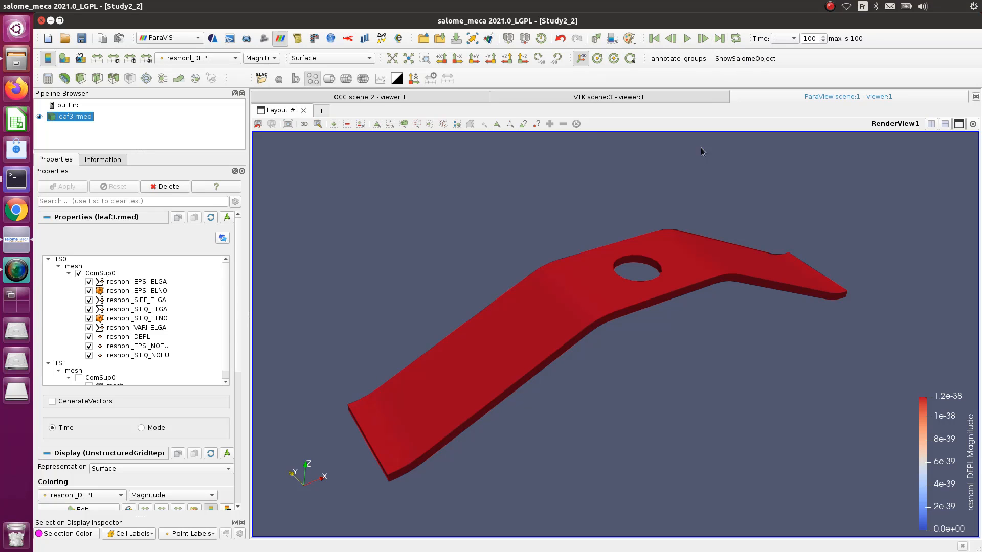
pyautogui.click(130, 58)
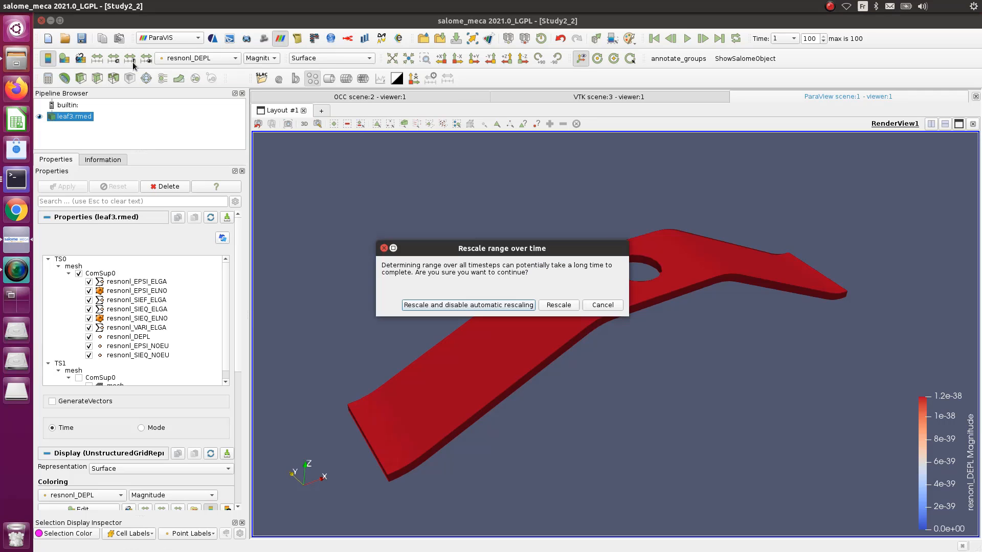
pyautogui.click(558, 305)
# Step: Play the displacement animation from the first time step and pause it partway
pyautogui.click(655, 39)
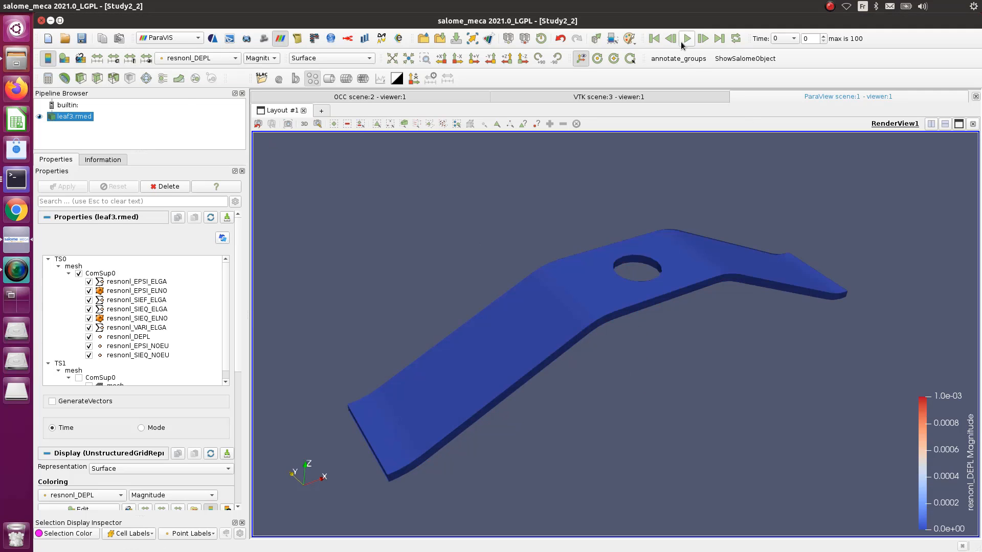
pyautogui.click(687, 39)
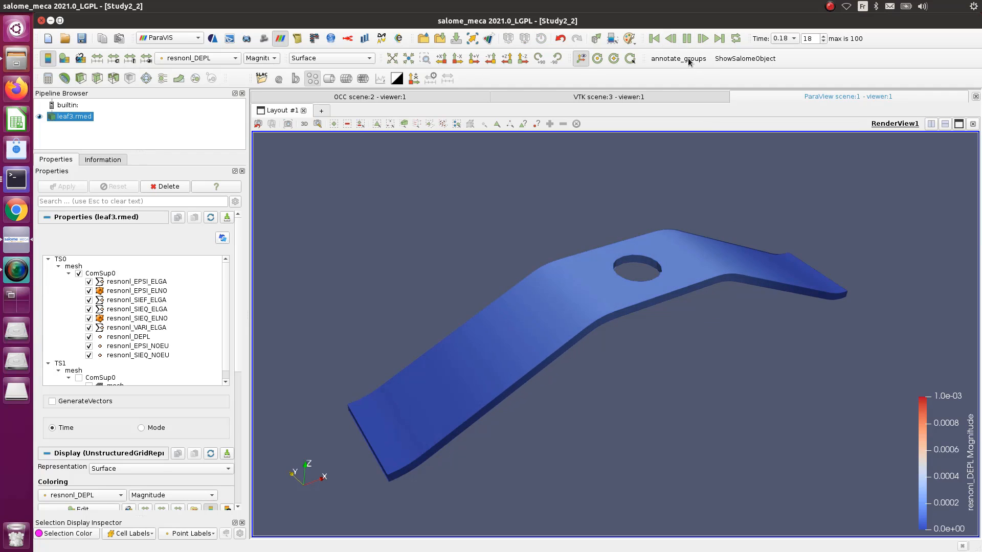
pyautogui.click(686, 39)
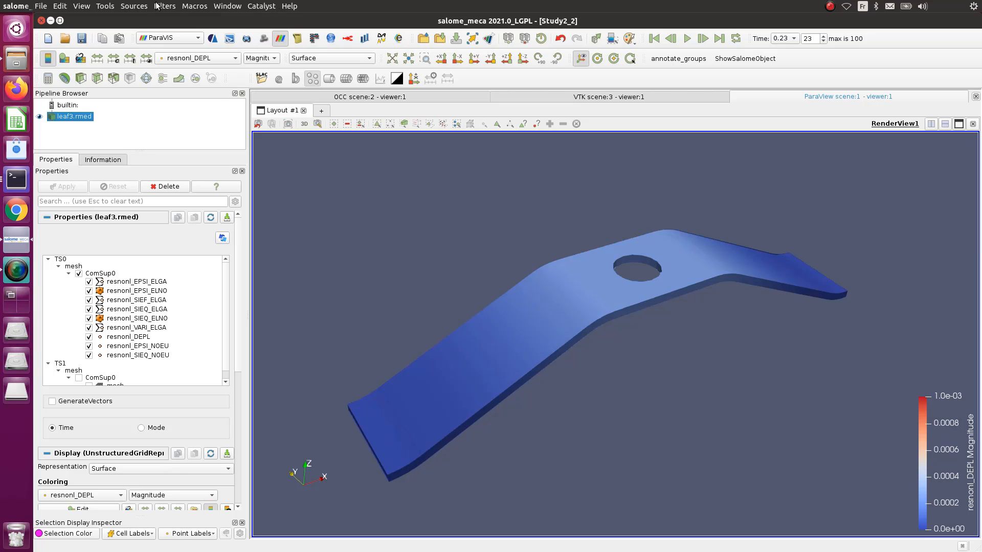
# Step: Apply a Warp By Vector filter to leaf3.rmed using the resnonl_DEPL vectors with scale factor 1
pyautogui.click(163, 6)
pyautogui.moveTo(216, 163)
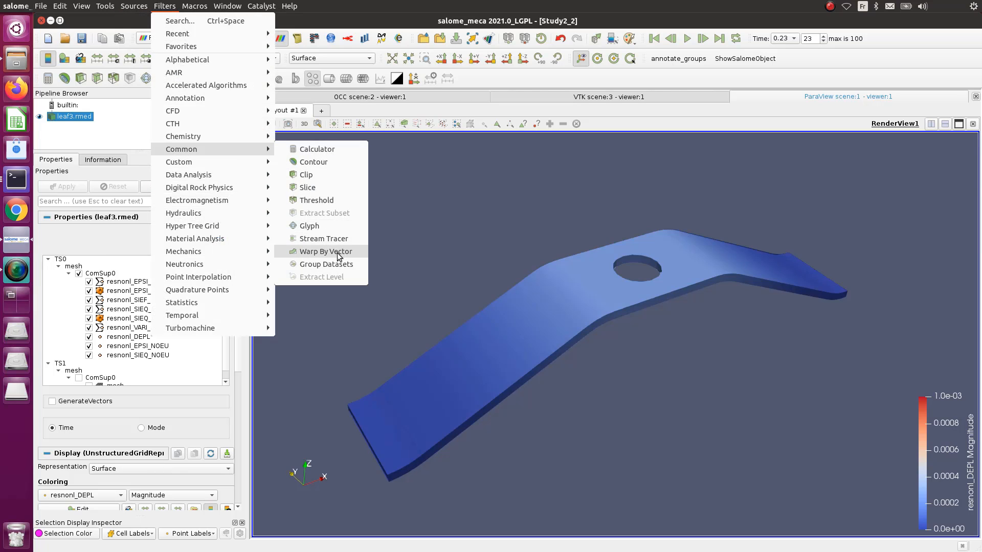
pyautogui.click(337, 252)
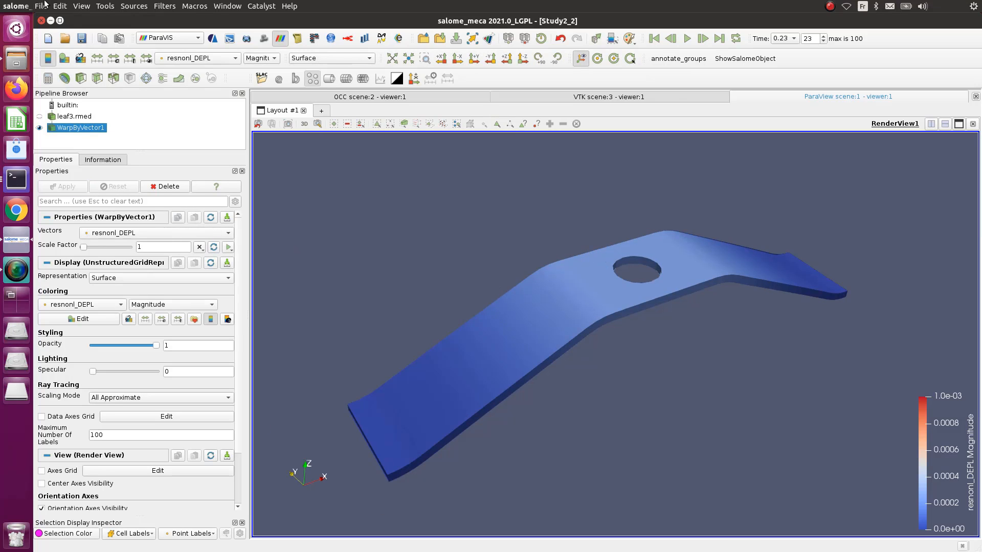
# Step: Show the Animation View, set the animation mode to Sequence, and play the warped plate's displacement animation
pyautogui.click(82, 6)
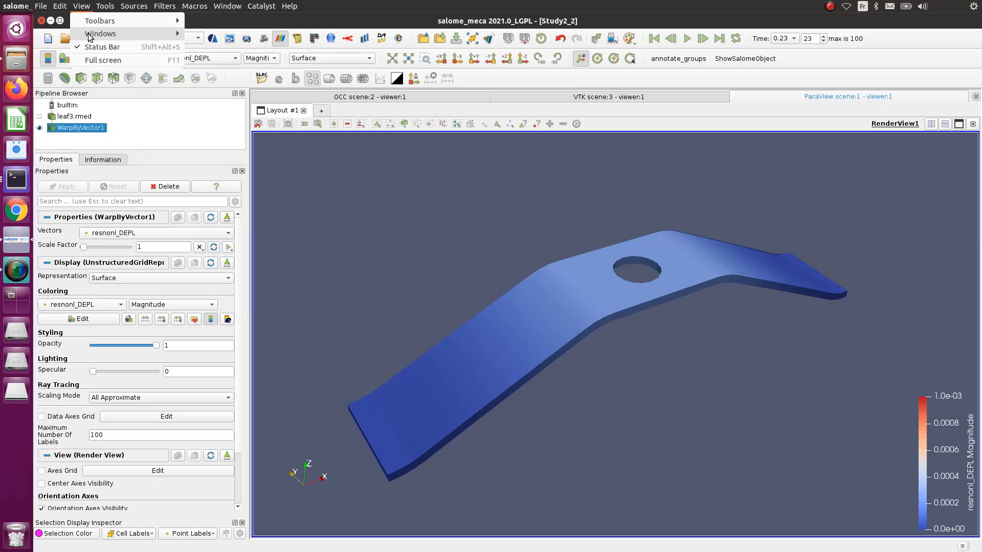
pyautogui.moveTo(89, 34)
pyautogui.click(260, 114)
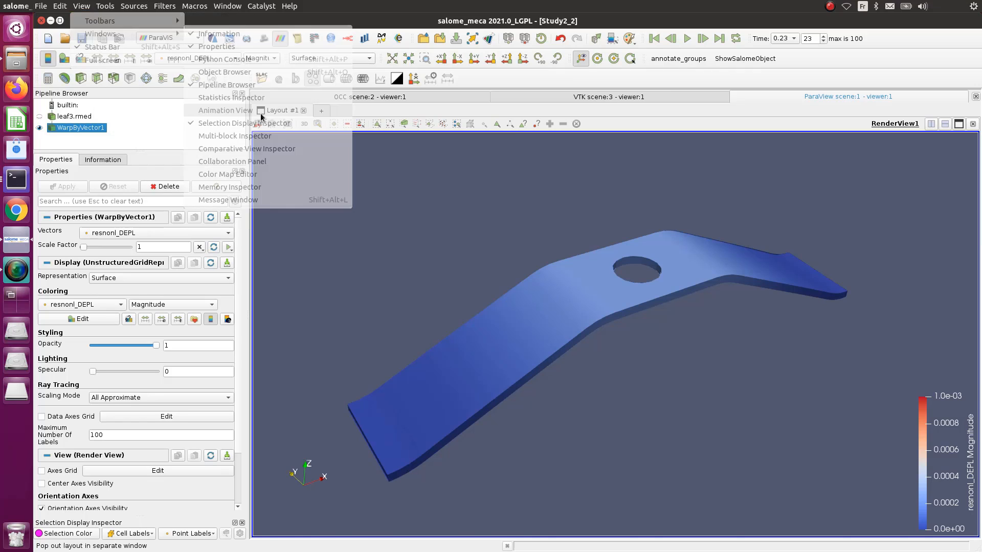
pyautogui.click(313, 497)
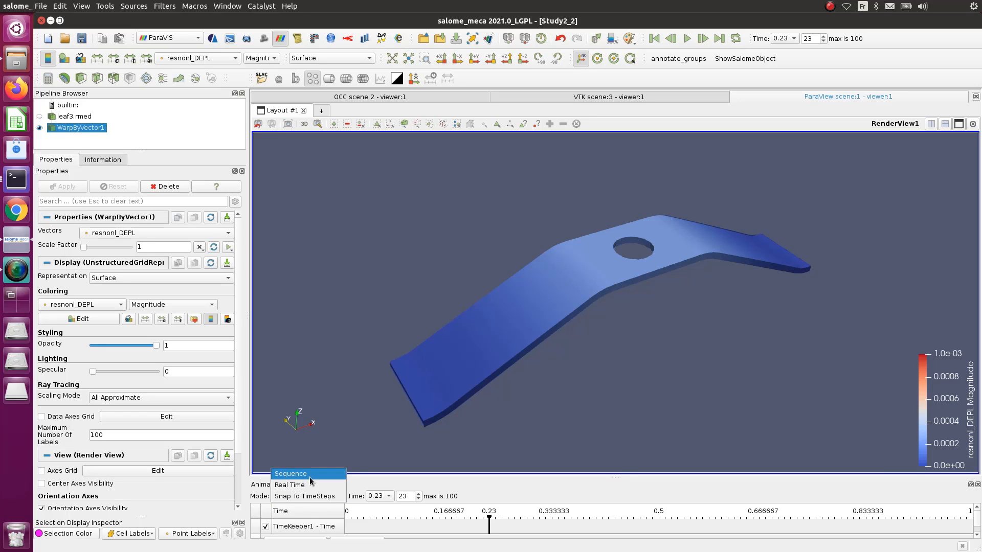
pyautogui.click(309, 476)
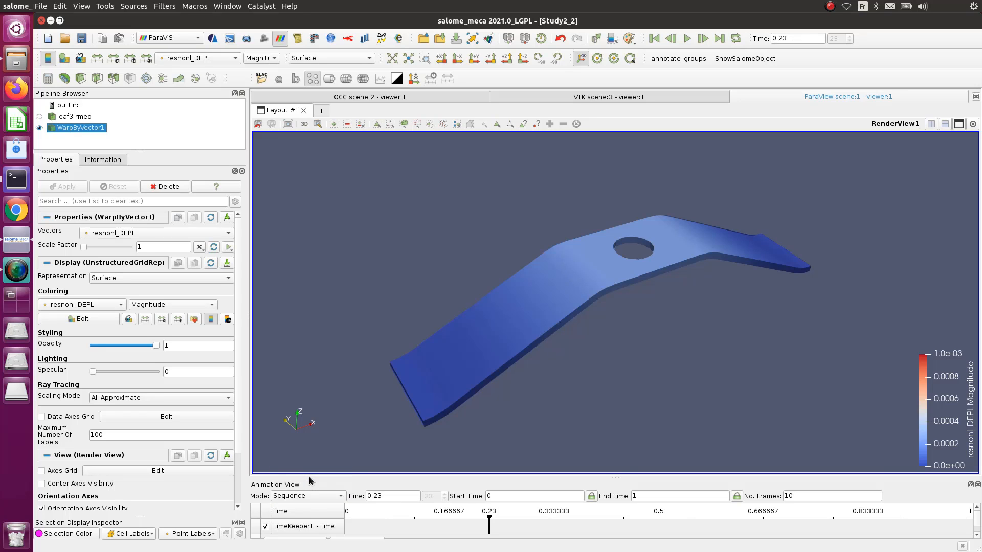
pyautogui.click(687, 38)
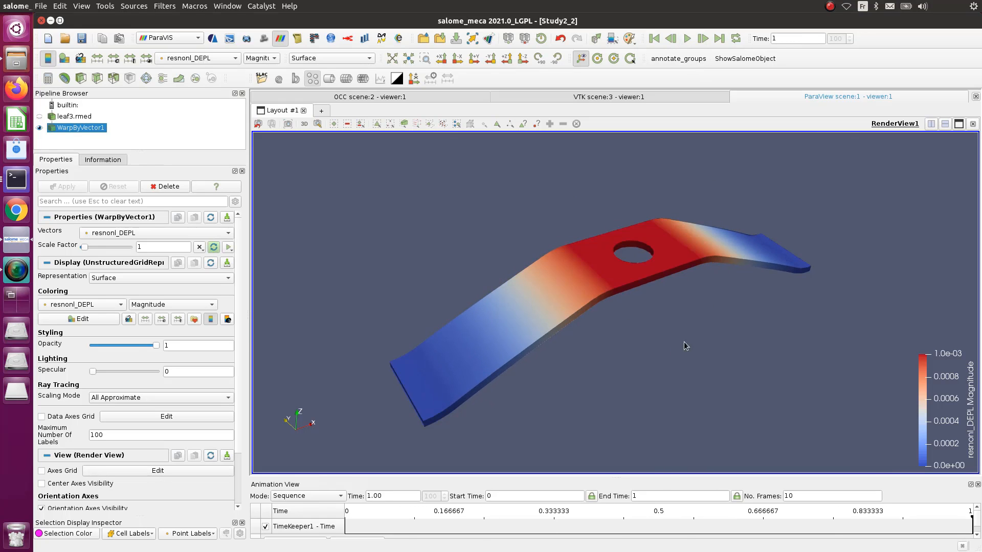
pyautogui.moveTo(683, 342); pyautogui.dragTo(691, 318)
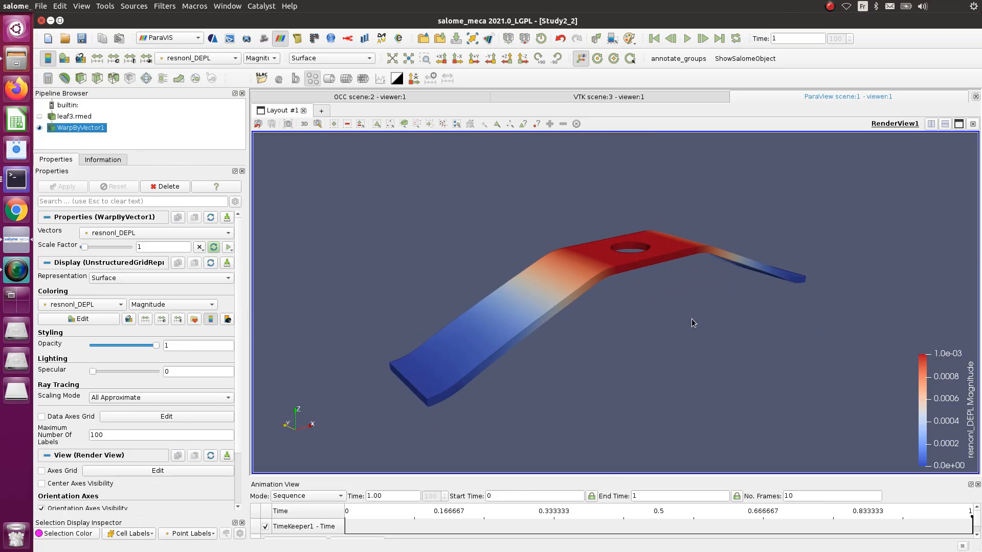
pyautogui.click(686, 38)
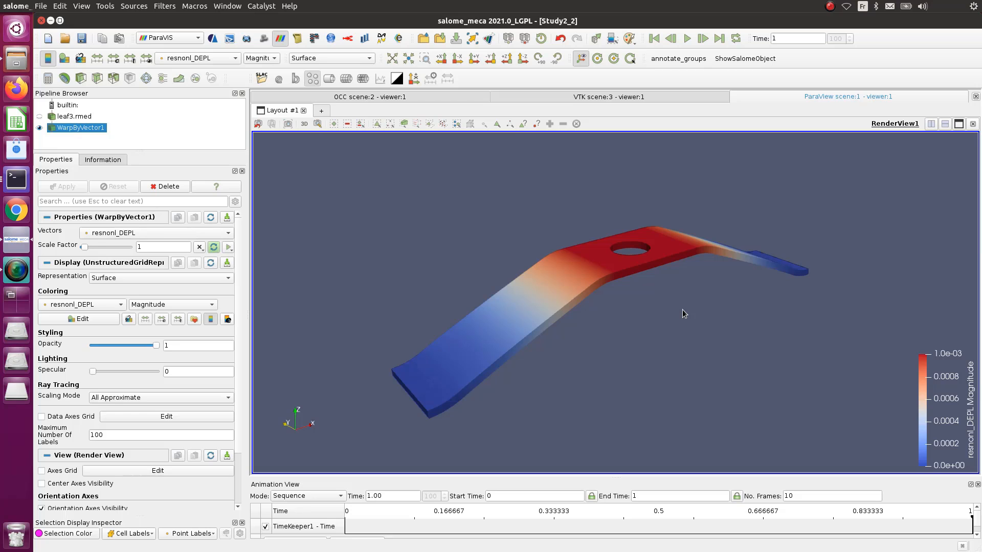
pyautogui.moveTo(682, 309); pyautogui.dragTo(704, 292)
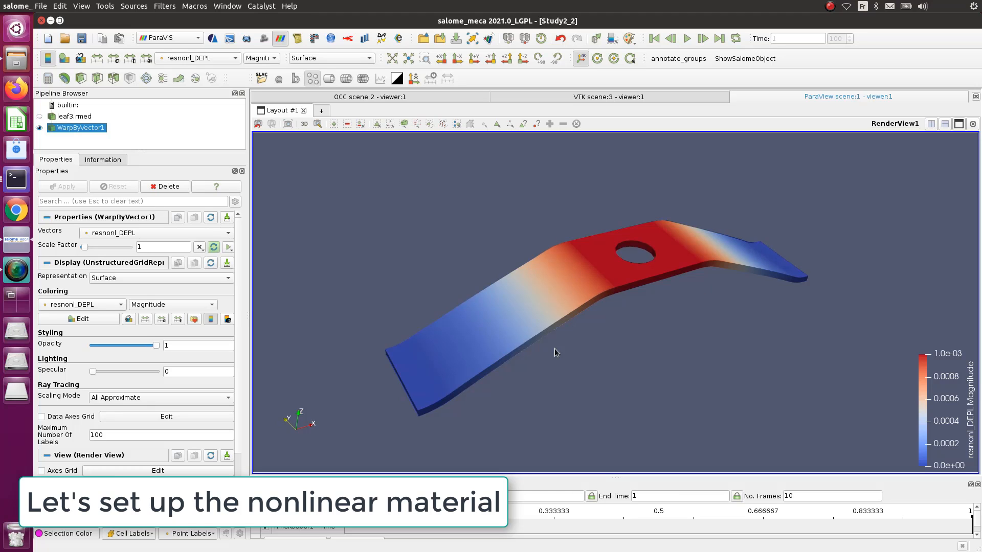
pyautogui.scroll(2, 522, 321)
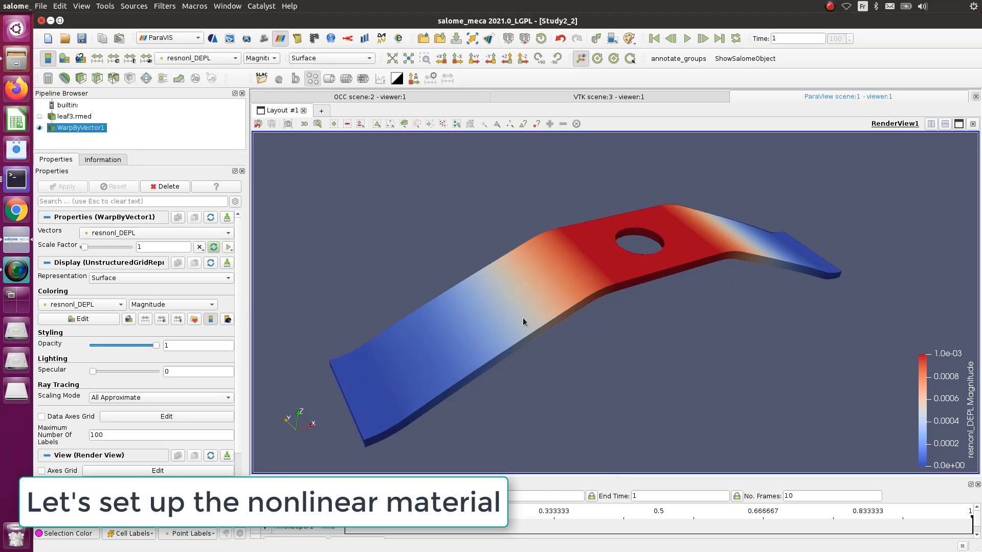
pyautogui.scroll(-2, 734, 301)
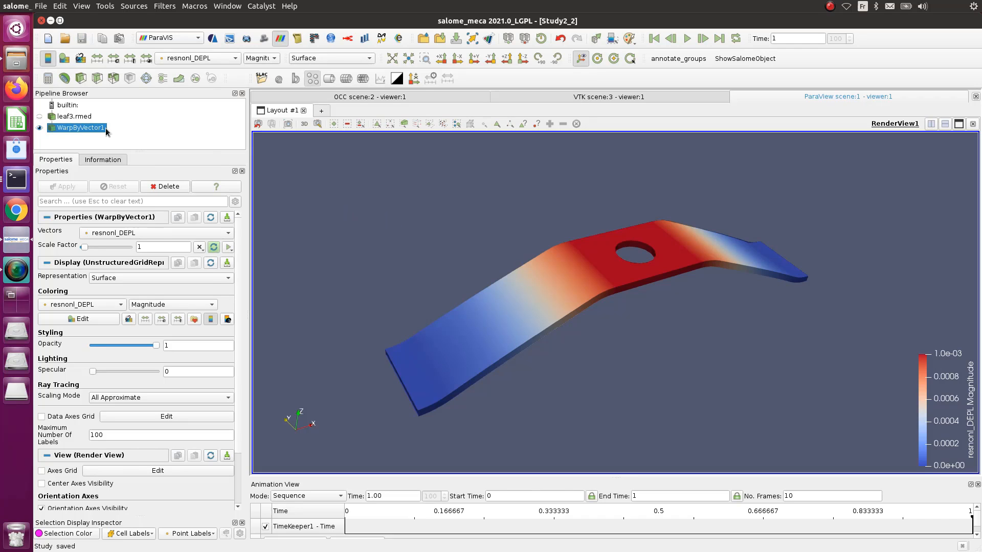
# Step: Delete the WarpByVector1 filter and the leaf3.rmed source from the pipeline, and switch to the AsterStudy module
pyautogui.rightClick(93, 130)
pyautogui.click(127, 197)
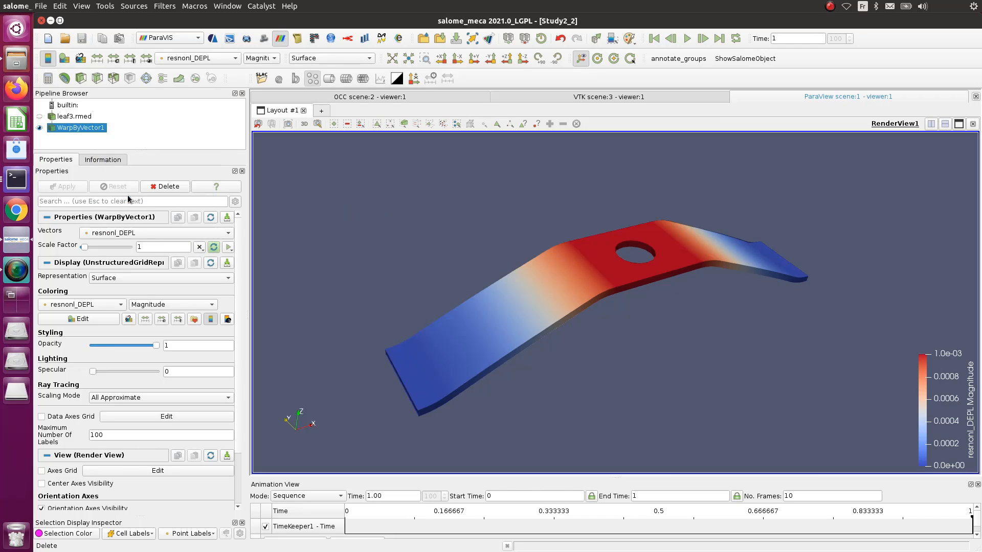
pyautogui.rightClick(69, 119)
pyautogui.click(97, 184)
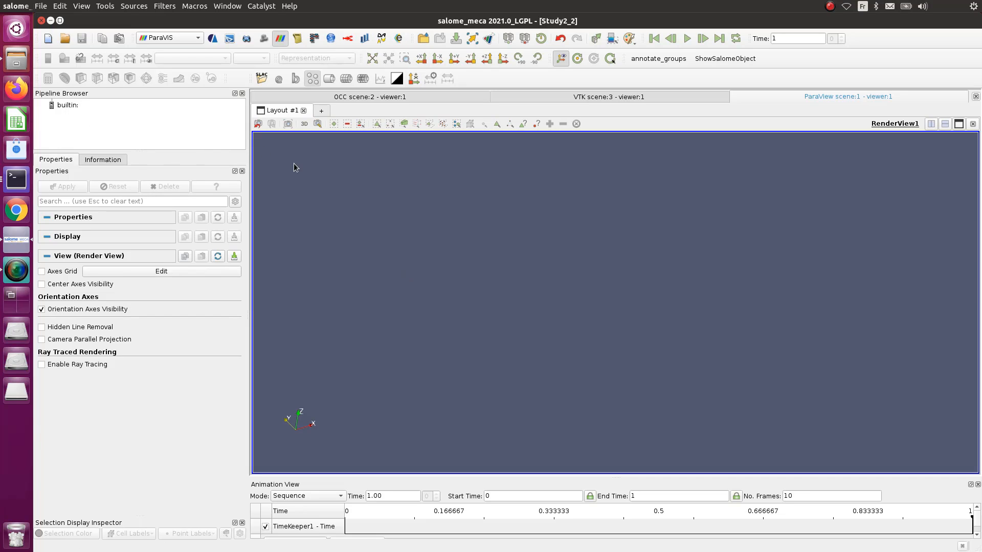
pyautogui.click(213, 39)
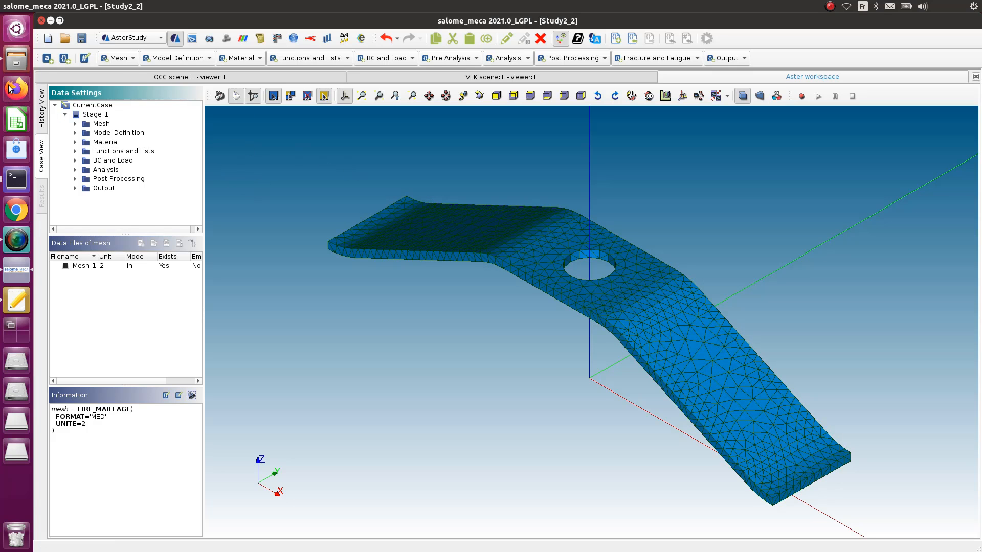
# Step: Open data.ods from the leaf folder, examine its strain and stress values in rows 3 to 12, and return to AsterStudy
pyautogui.click(13, 65)
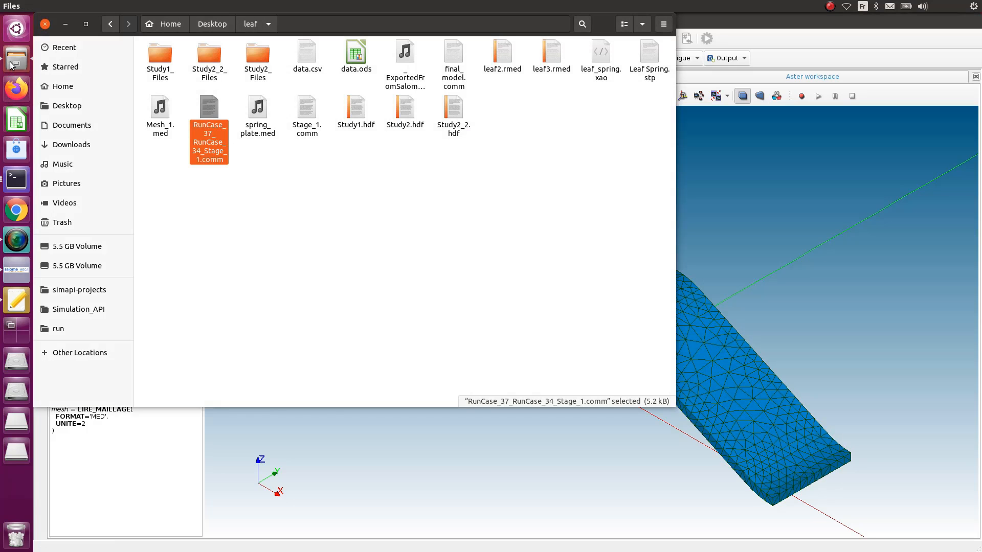
pyautogui.doubleClick(353, 51)
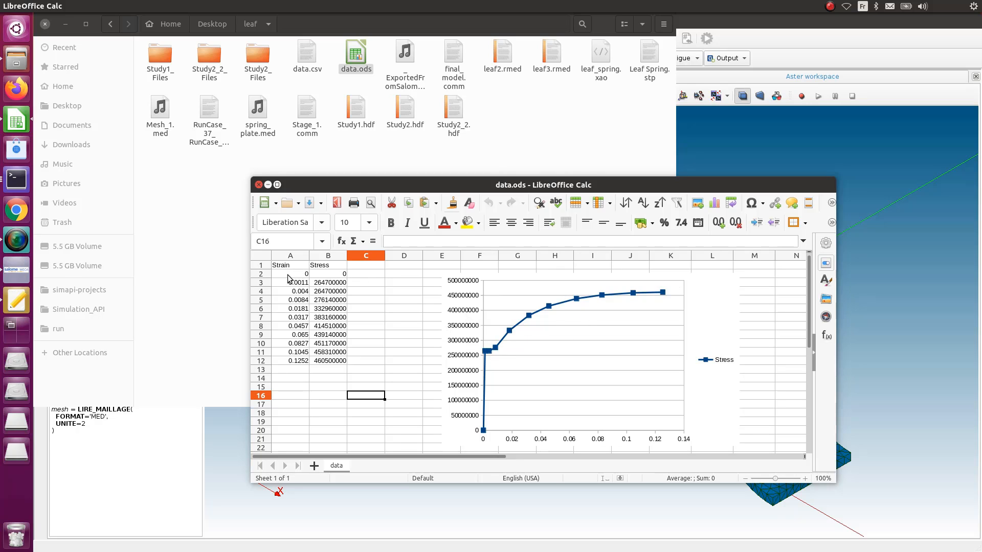
pyautogui.moveTo(288, 285); pyautogui.dragTo(328, 360)
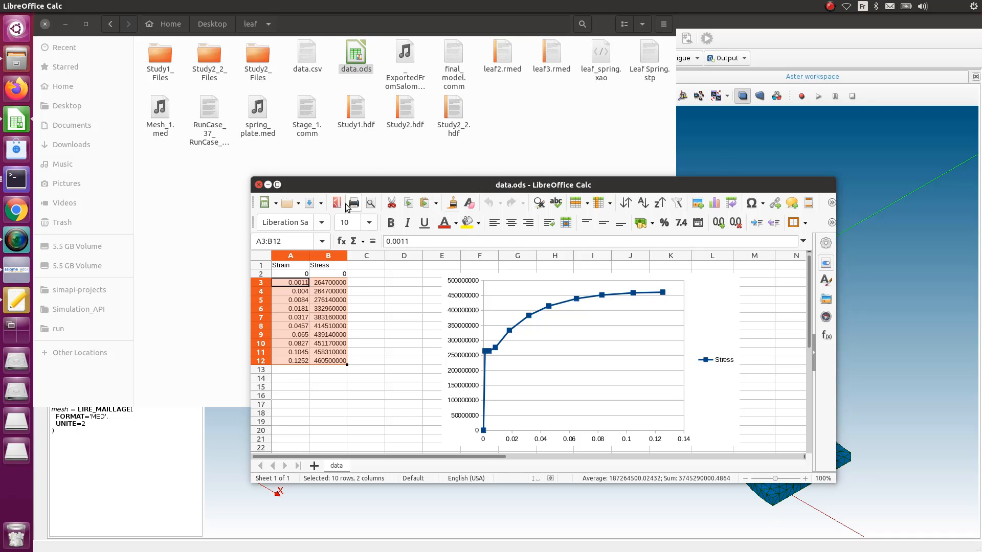
pyautogui.click(781, 51)
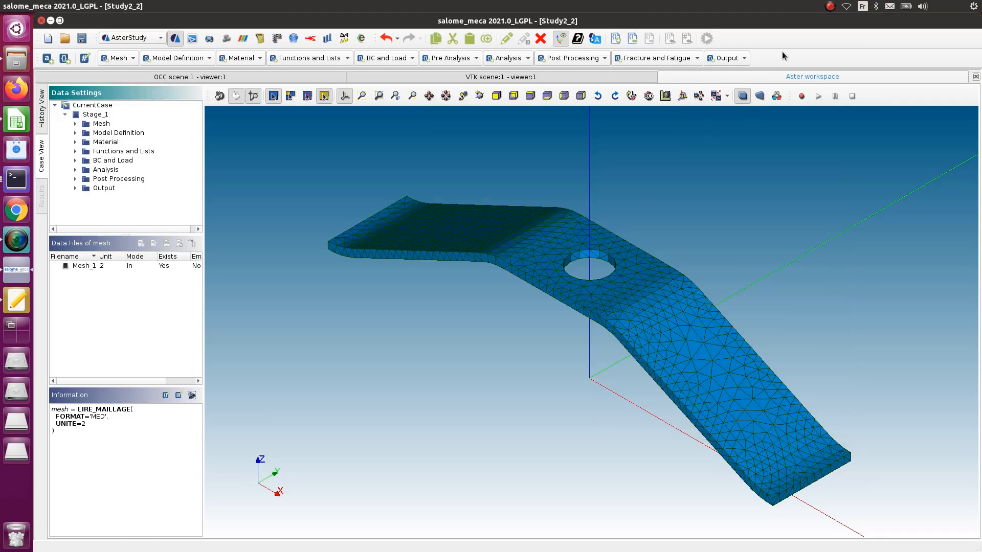
# Step: Add a DEFI_FONCTION command defined by X-coordinate (ABSCISSE) and display the keywords with their translated names
pyautogui.click(347, 58)
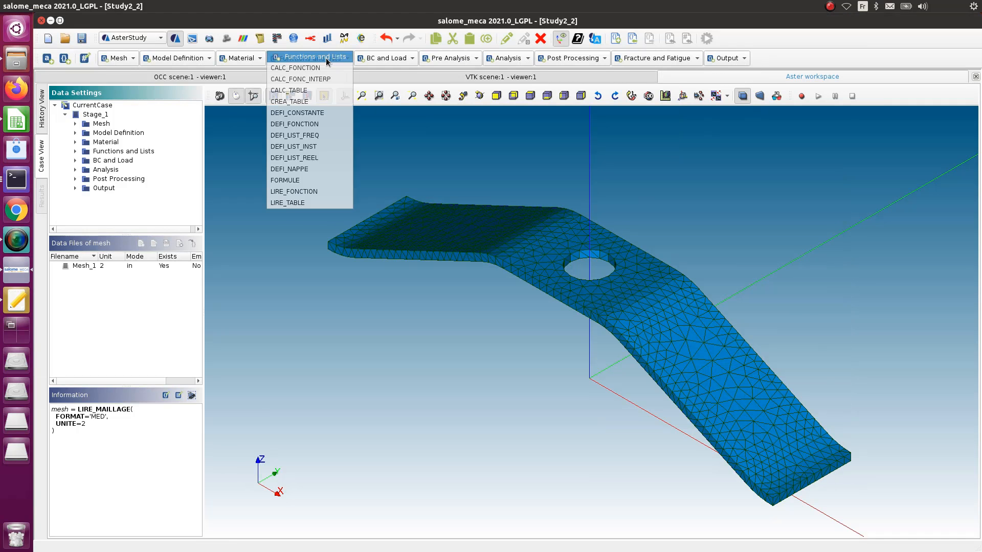
pyautogui.click(323, 125)
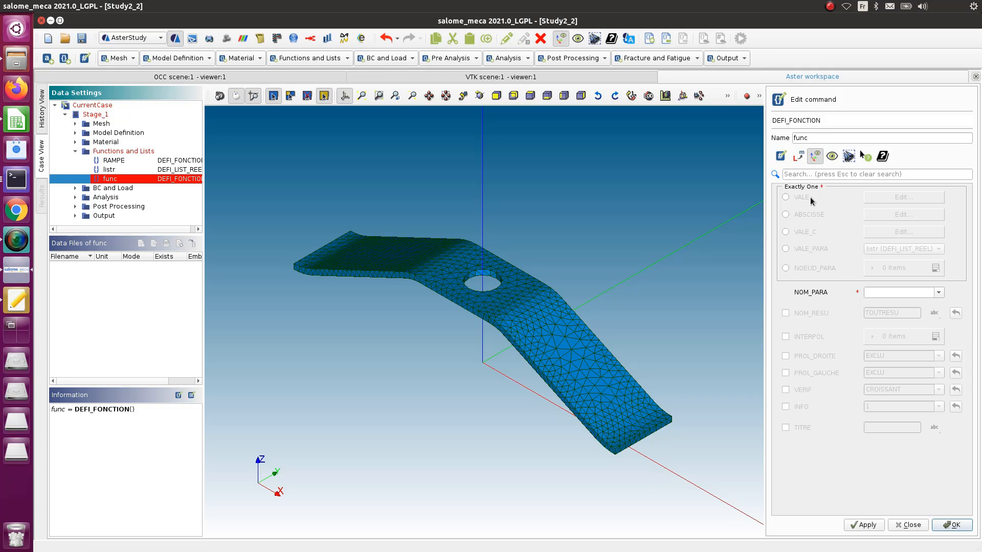
pyautogui.click(798, 215)
pyautogui.click(797, 156)
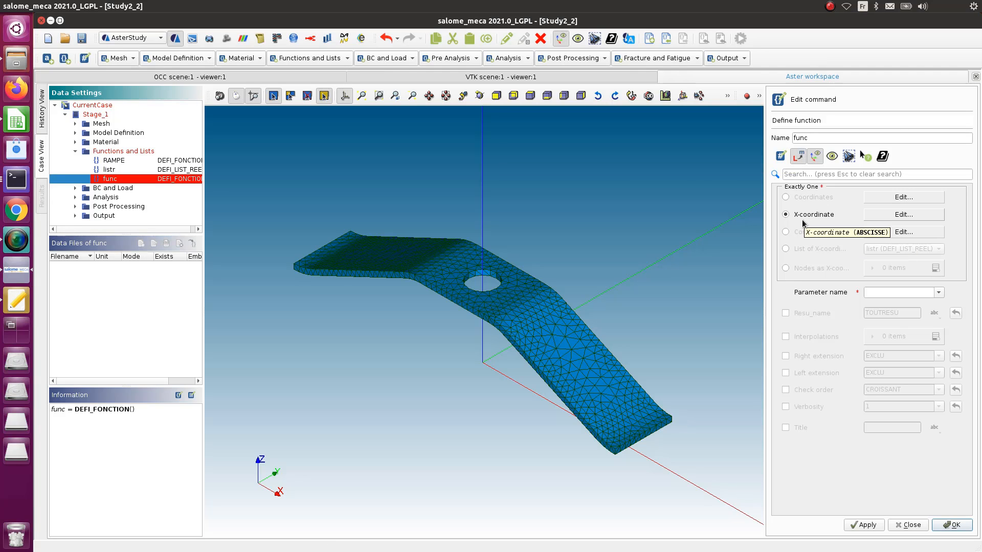
# Step: Enter 0 and 1 as the new function's two X-coordinate values
pyautogui.click(888, 214)
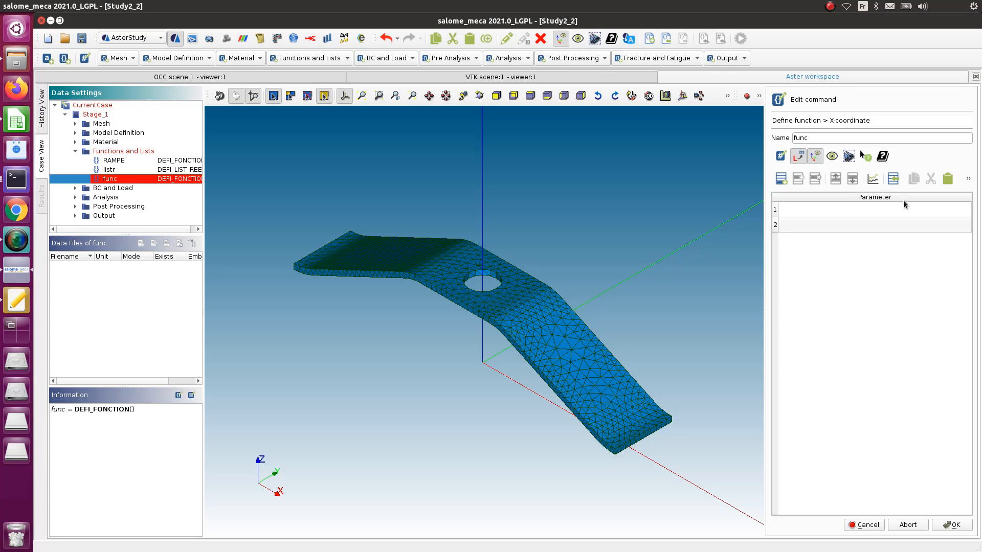
pyautogui.doubleClick(870, 208)
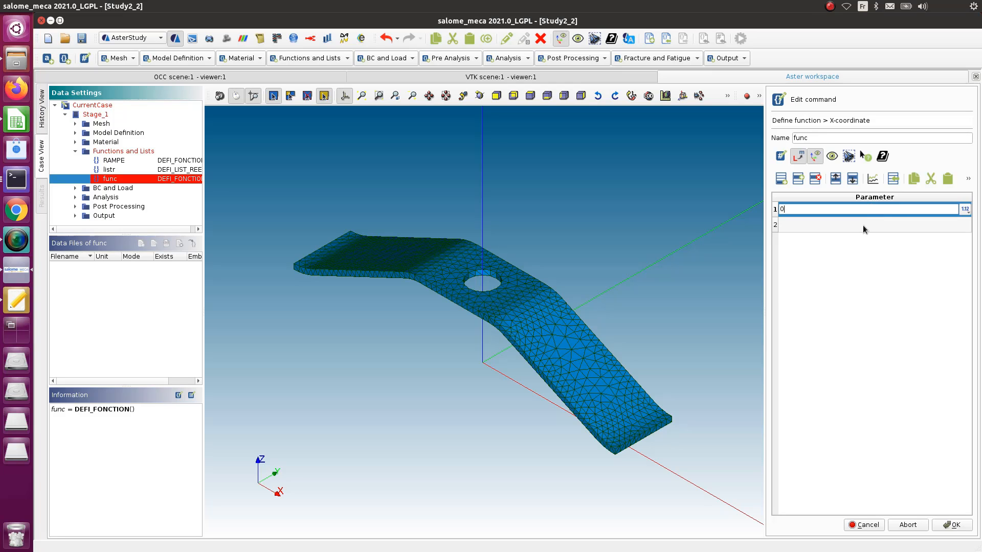
pyautogui.doubleClick(863, 225)
pyautogui.write('1')
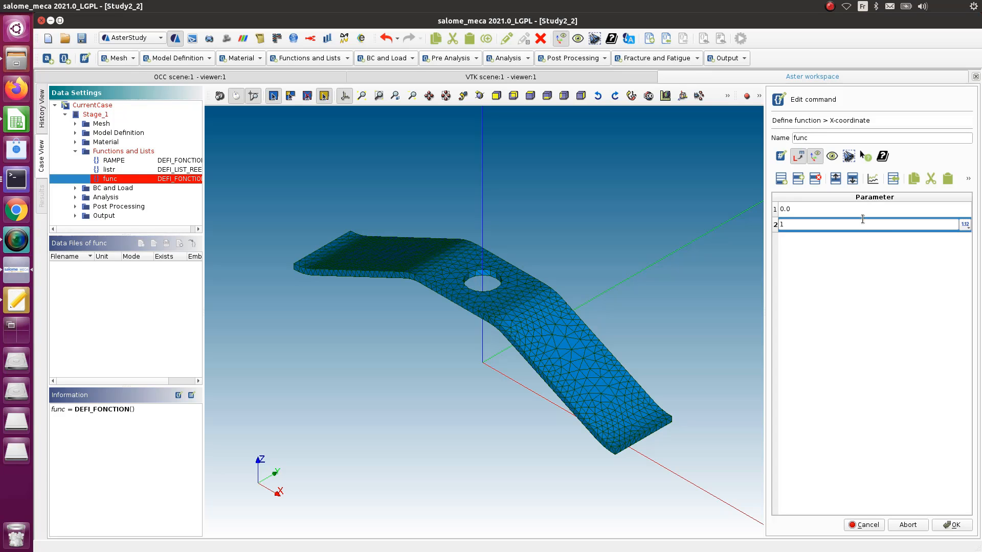
pyautogui.press('Return')
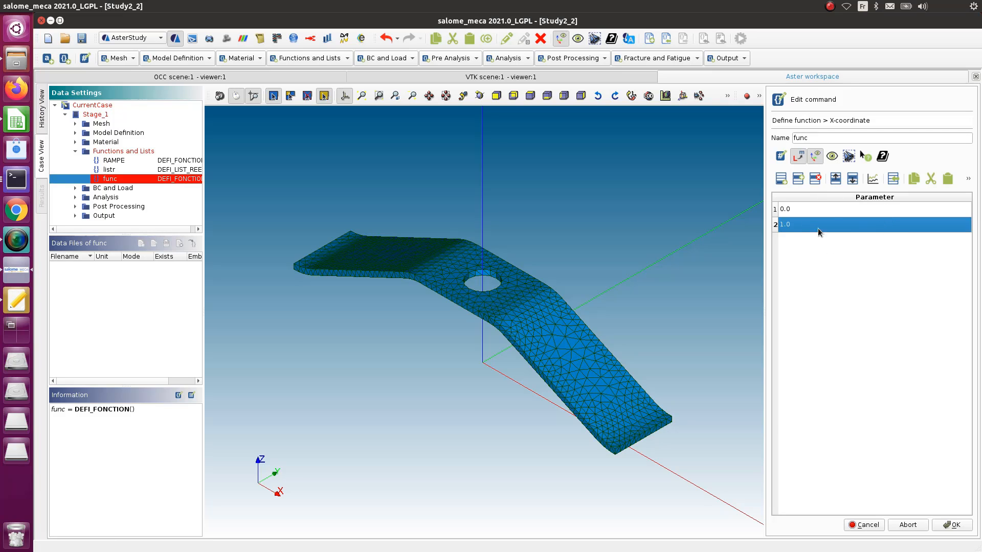
pyautogui.click(966, 530)
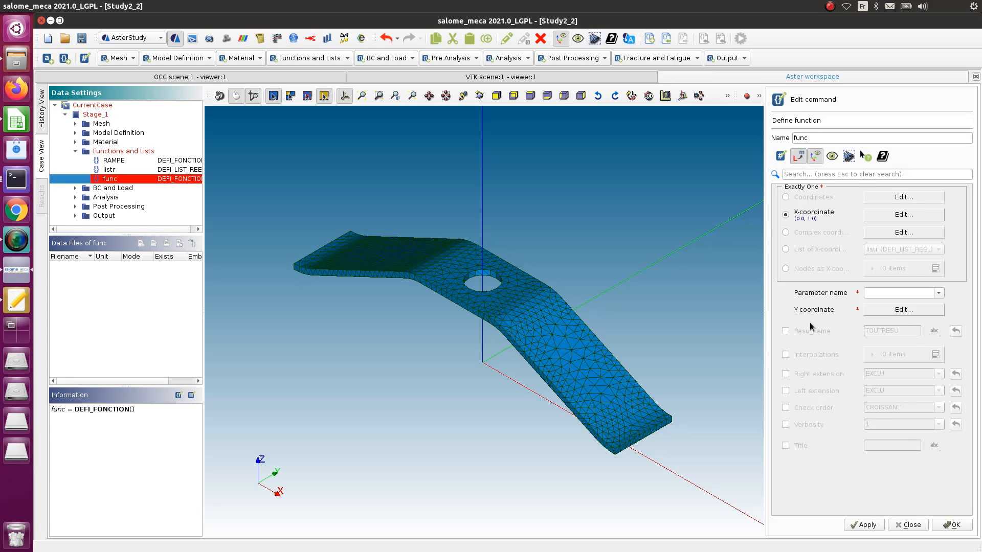
# Step: Set the new function's parameter name to EPSI
pyautogui.click(939, 293)
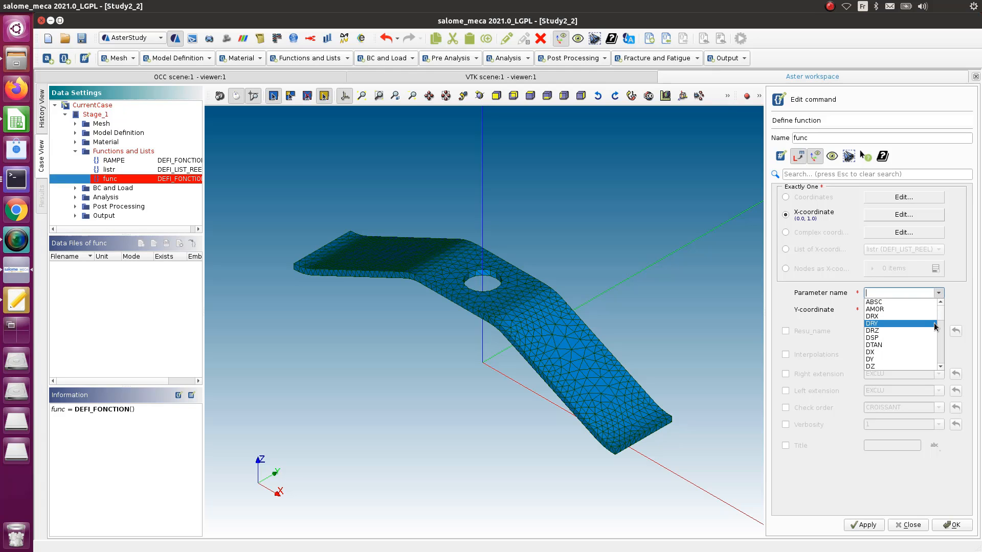
pyautogui.scroll(-2, 935, 327)
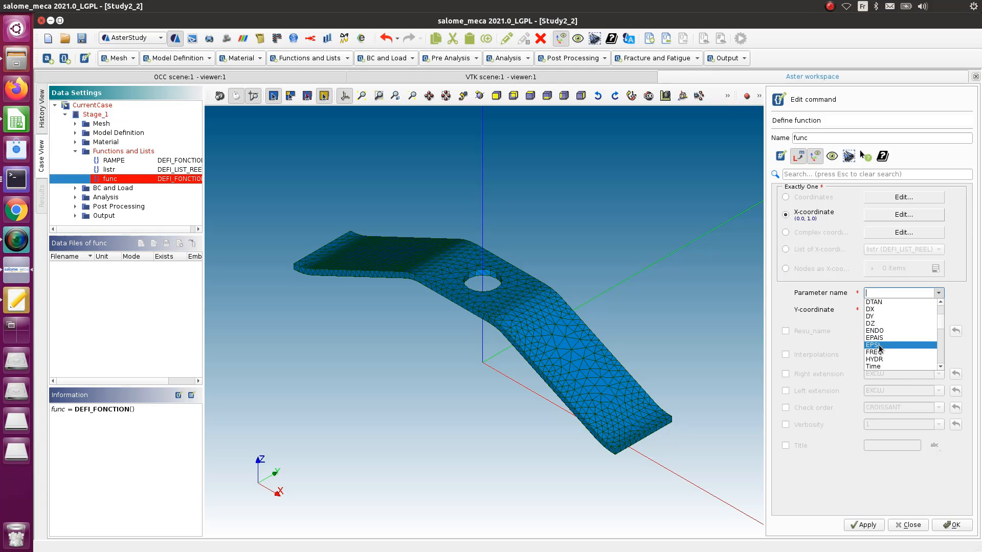
pyautogui.click(877, 346)
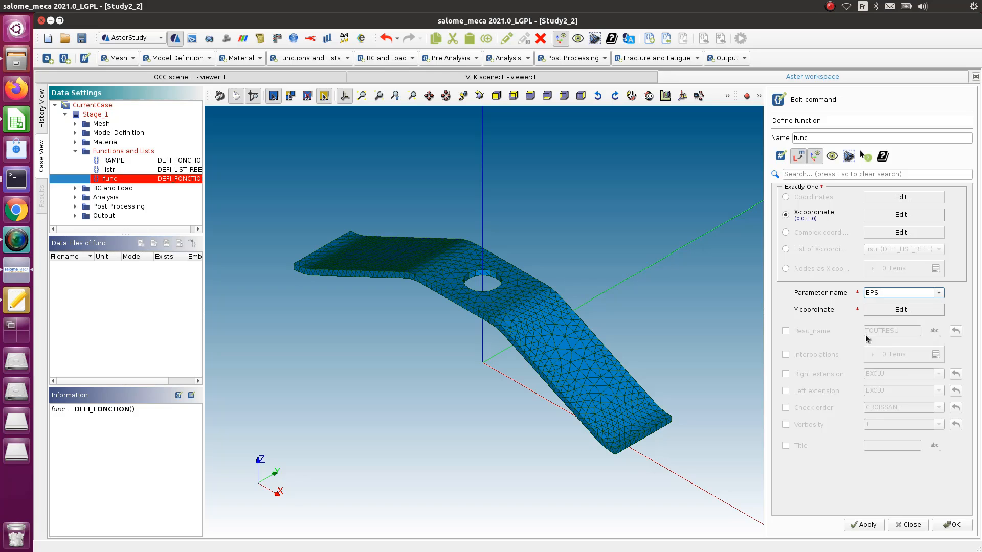
# Step: Enter 1.0 and 1.0 as the new function's two Y-coordinate values
pyautogui.click(885, 312)
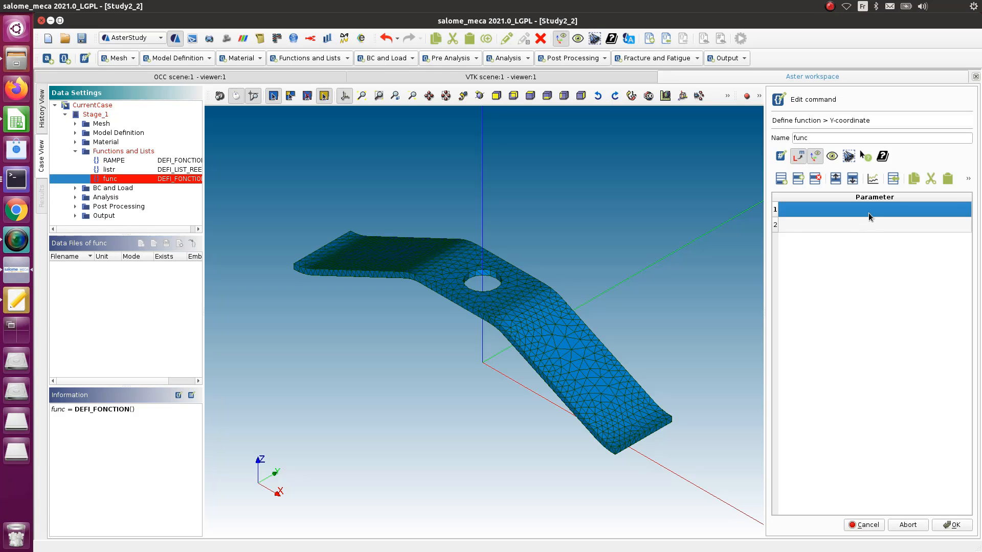
pyautogui.doubleClick(868, 211)
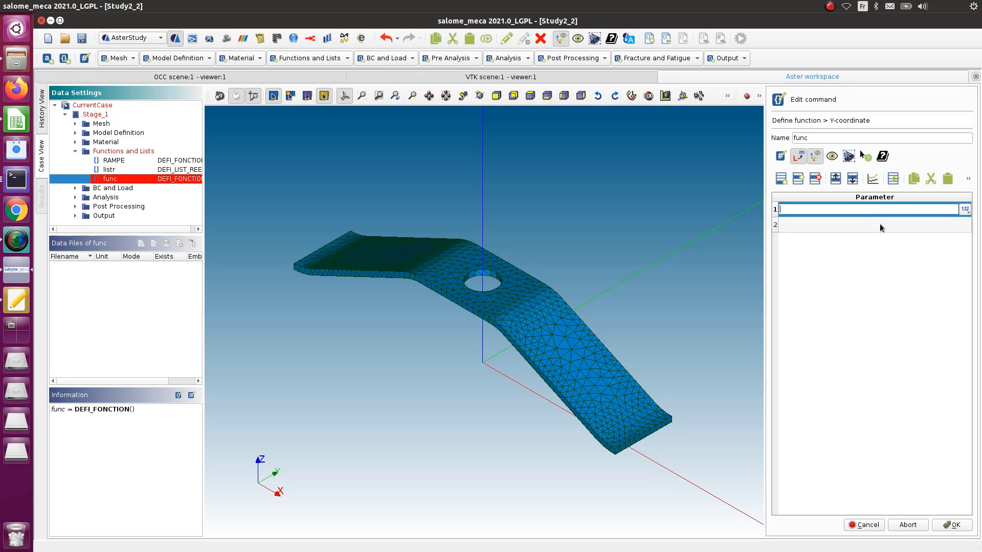
pyautogui.write('1.0')
pyautogui.click(850, 225)
pyautogui.write('1')
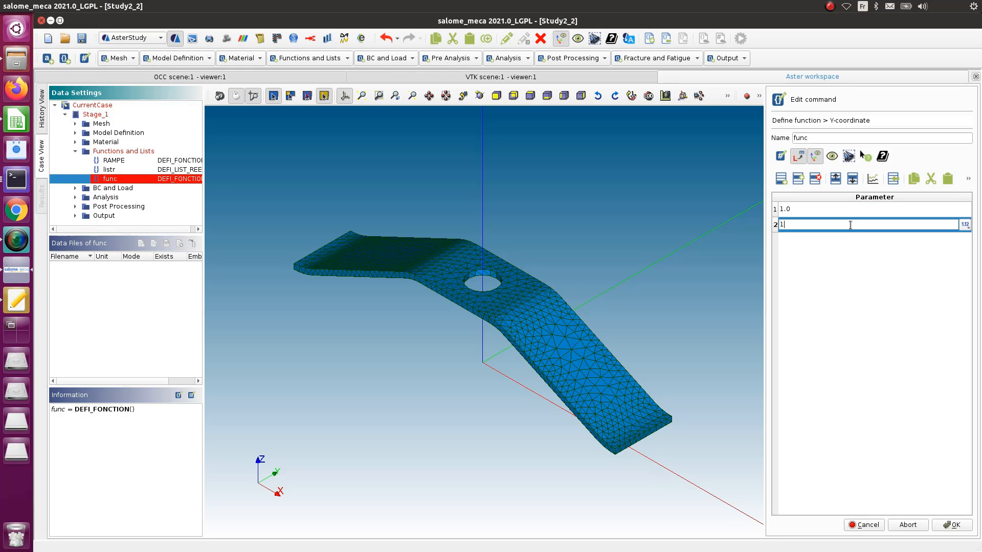
pyautogui.write('.0')
pyautogui.click(832, 211)
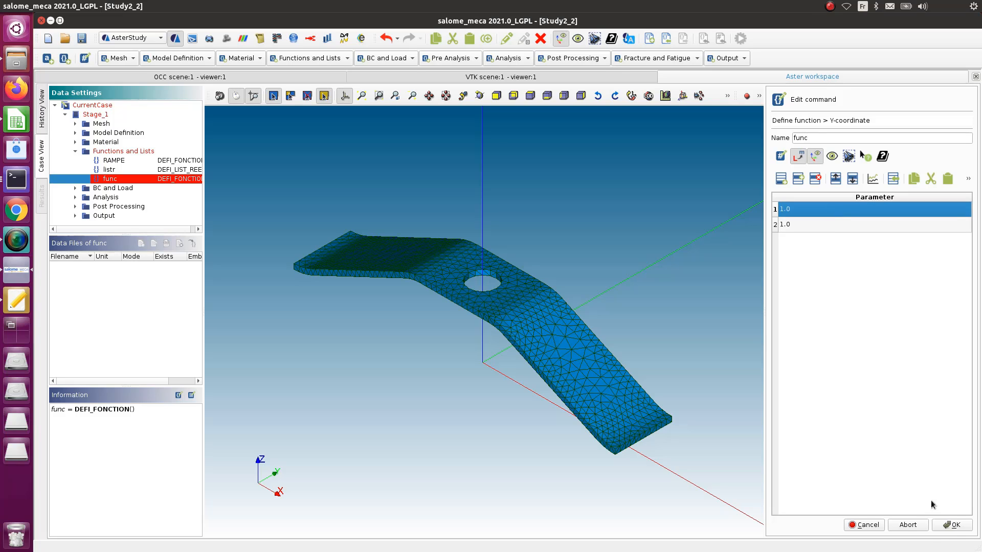
pyautogui.click(953, 527)
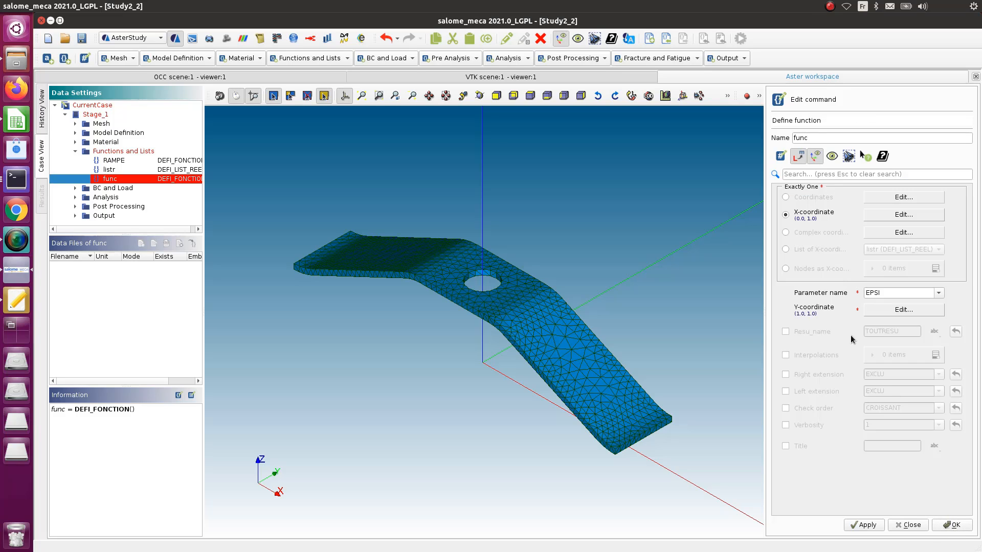
# Step: Enable one LIN interpolation for the function and set both its right and left extensions to LINEAIRE
pyautogui.click(785, 355)
pyautogui.click(935, 355)
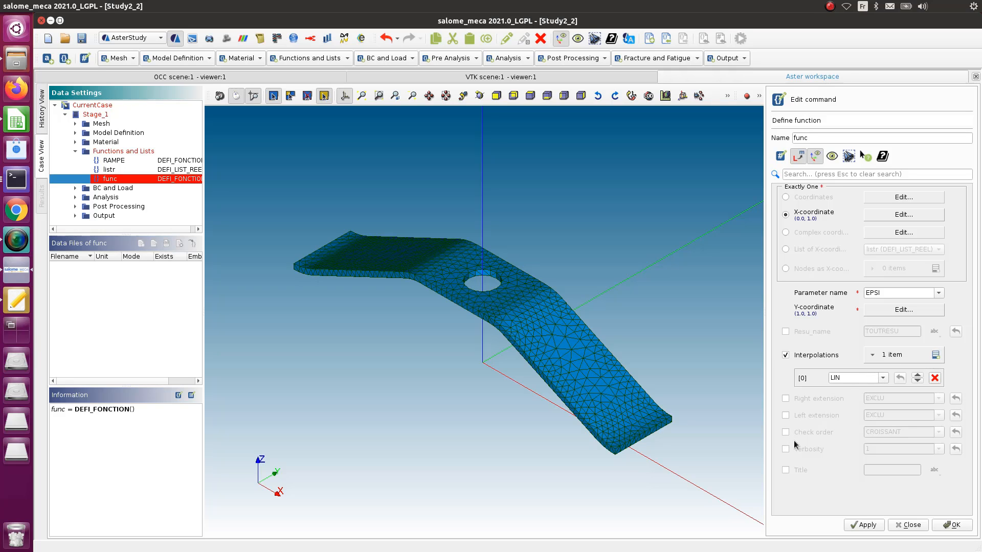
pyautogui.click(785, 399)
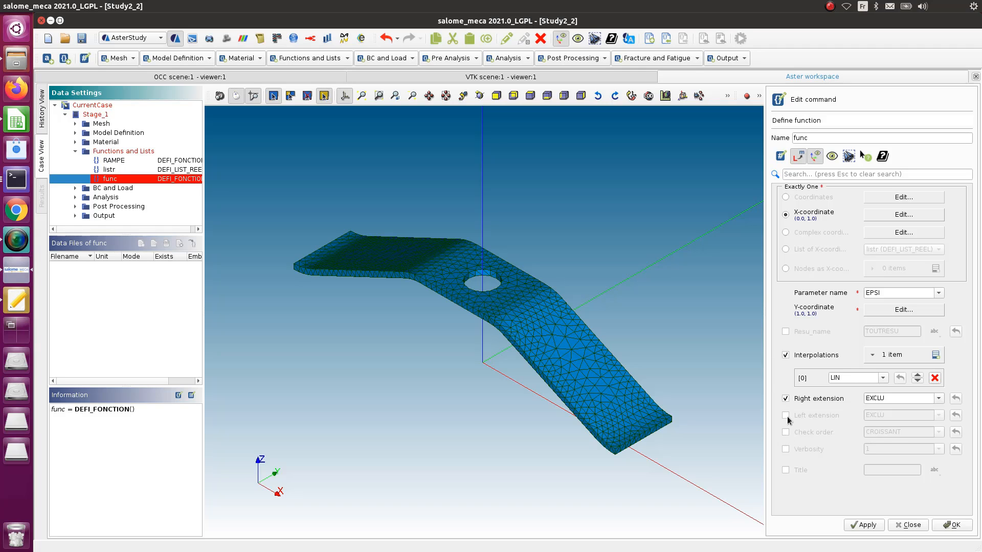
pyautogui.click(785, 415)
pyautogui.click(938, 398)
pyautogui.click(921, 420)
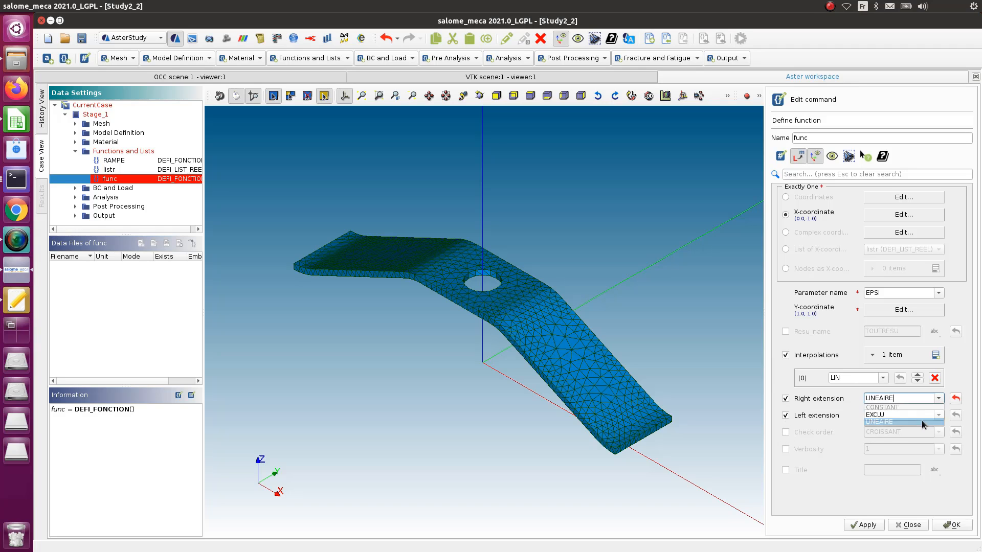
pyautogui.click(938, 416)
pyautogui.click(890, 438)
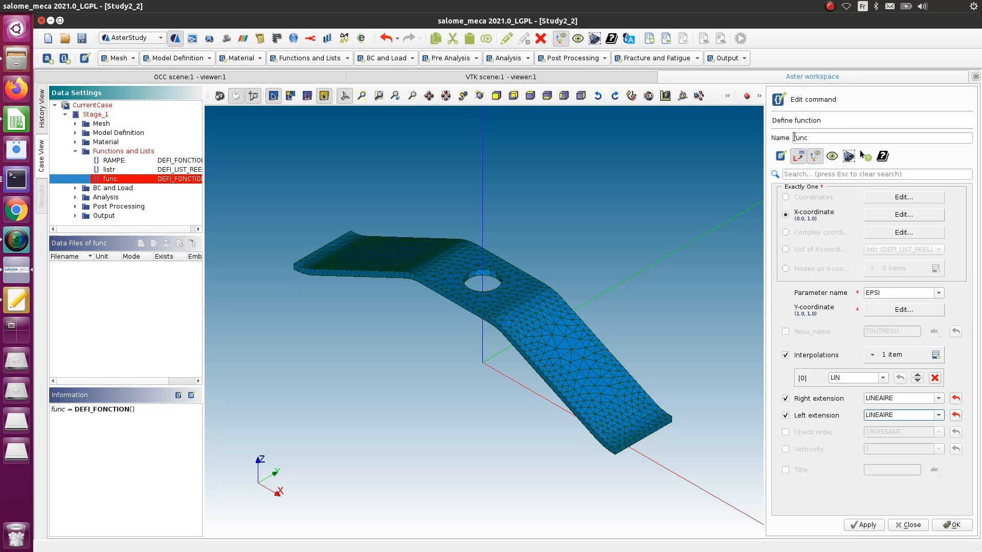
# Step: Name the function hardenf and save the command
pyautogui.click(794, 138)
pyautogui.moveTo(813, 138); pyautogui.dragTo(768, 140)
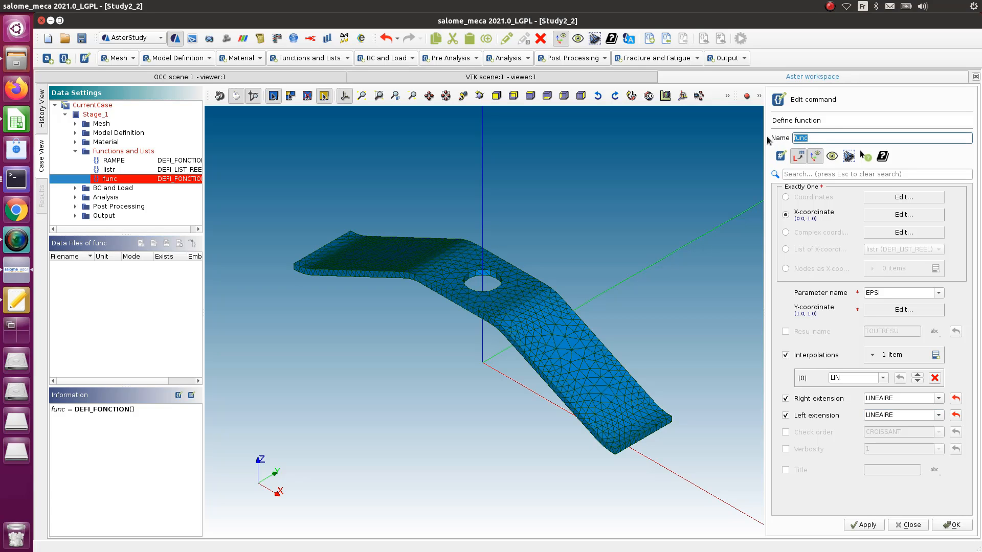
pyautogui.write('harde')
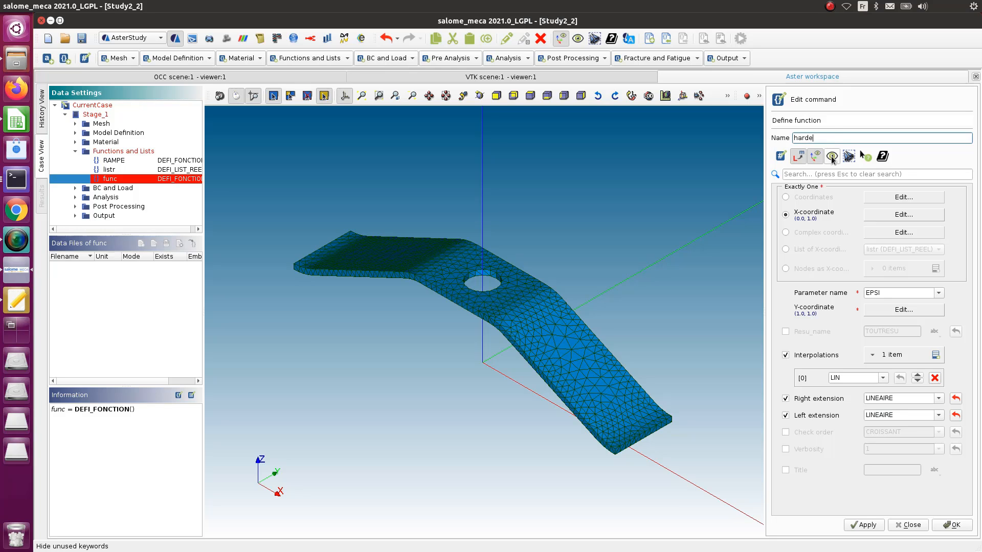
pyautogui.write('nf')
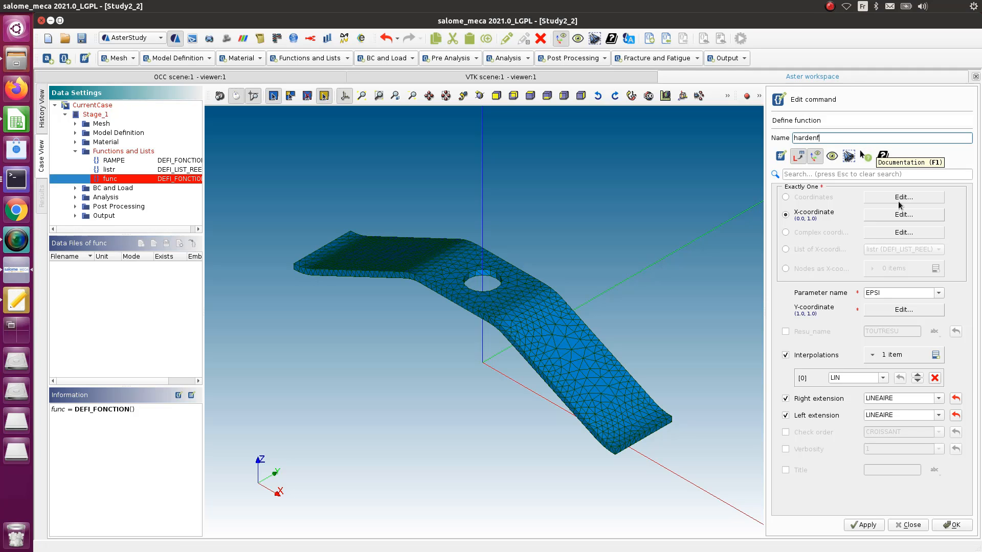
pyautogui.click(955, 526)
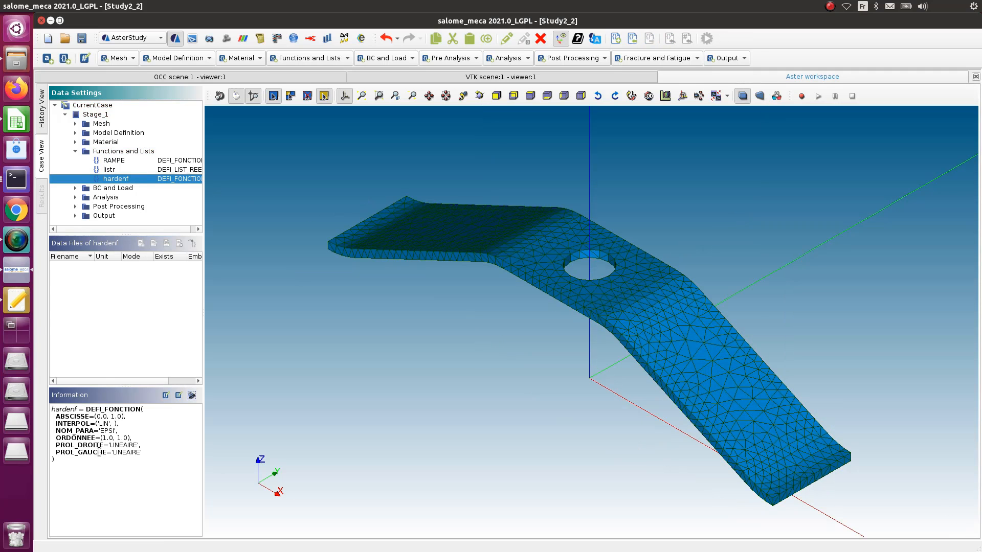
# Step: Convert Stage_1 to text mode
pyautogui.rightClick(153, 180)
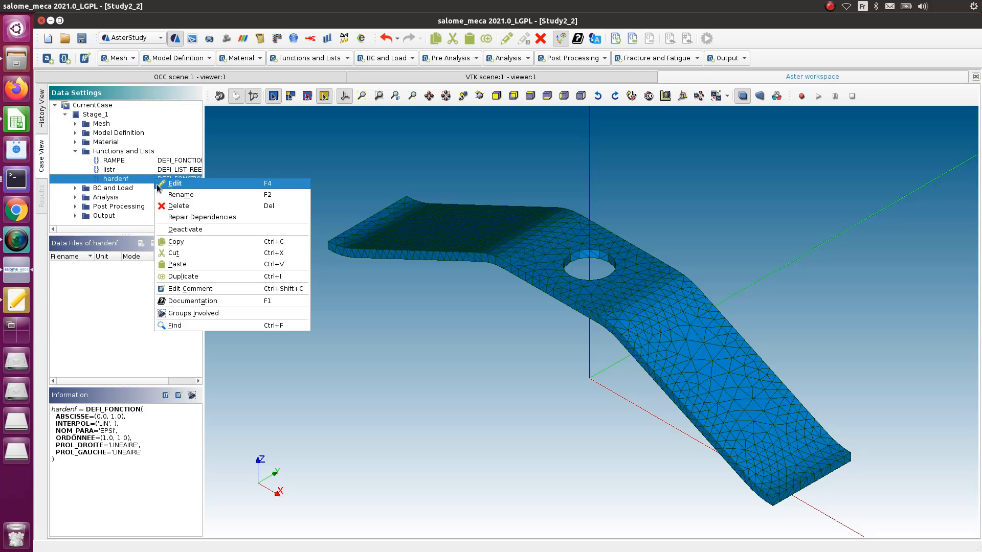
pyautogui.click(134, 178)
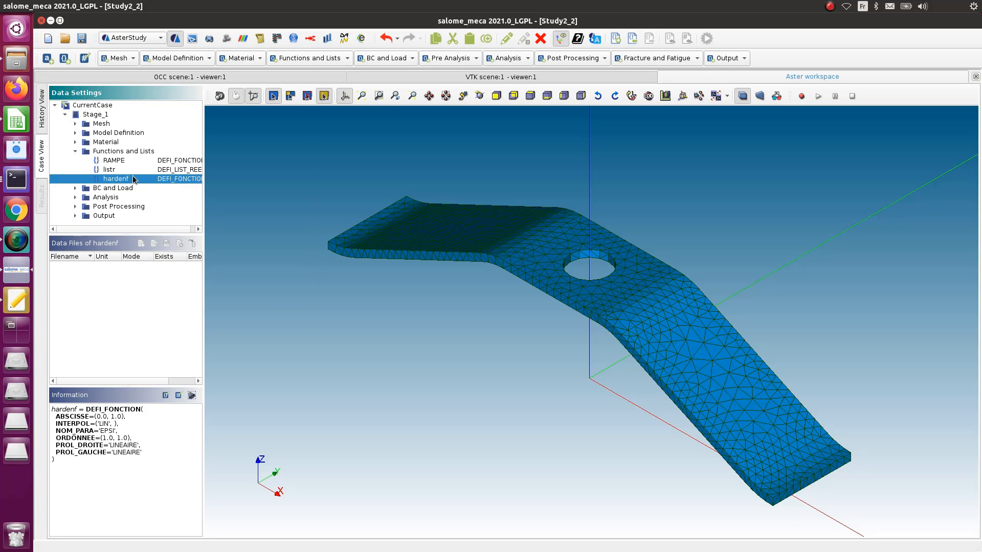
pyautogui.rightClick(88, 115)
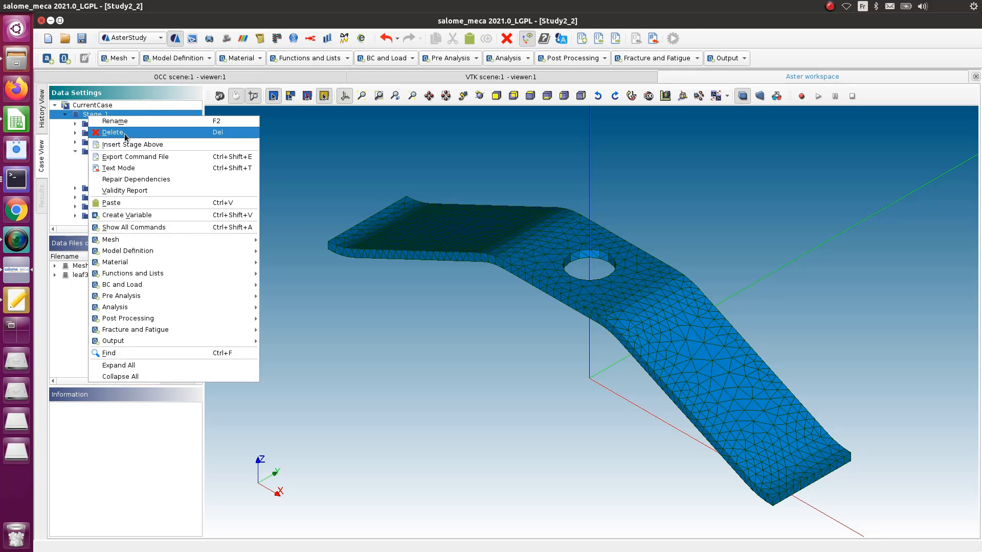
pyautogui.click(136, 169)
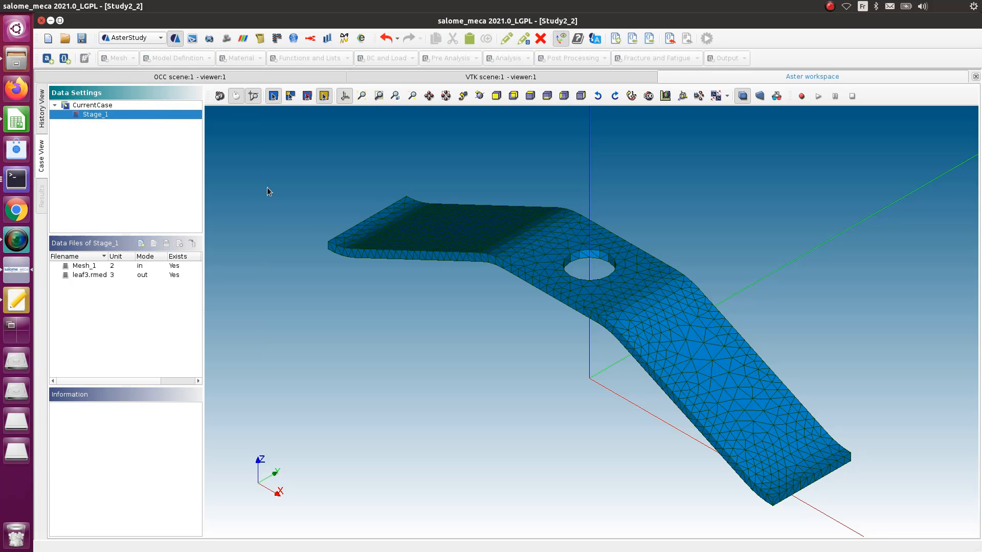
pyautogui.rightClick(156, 116)
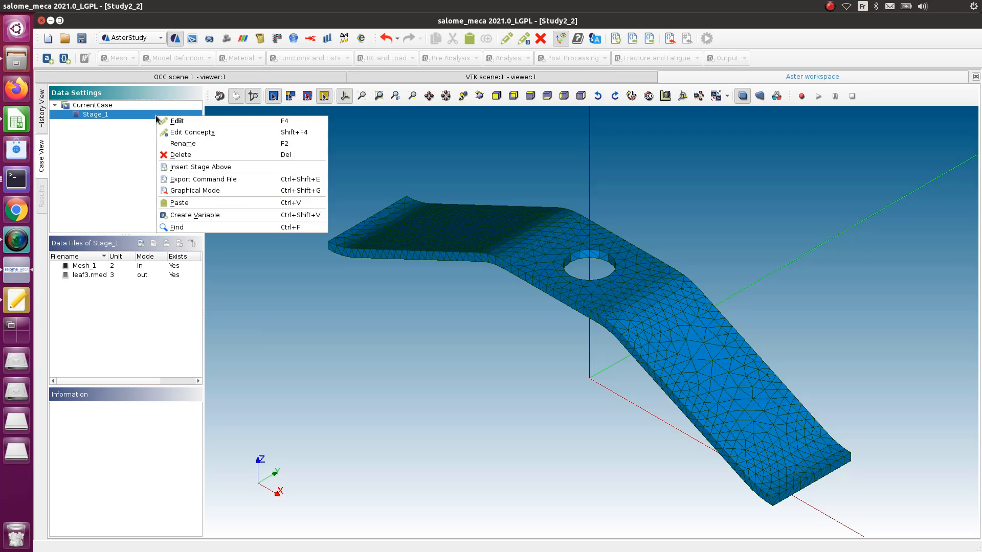
pyautogui.click(192, 132)
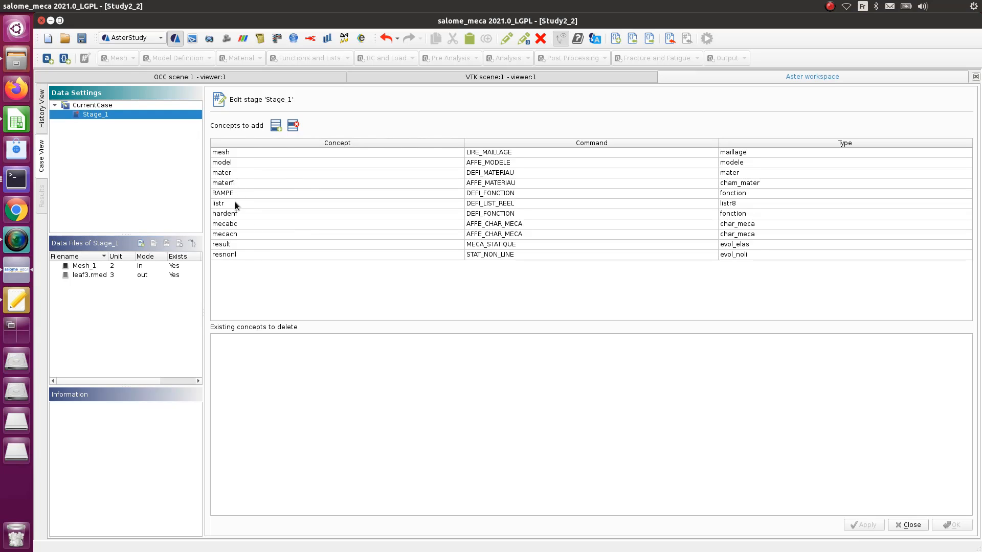
pyautogui.click(237, 214)
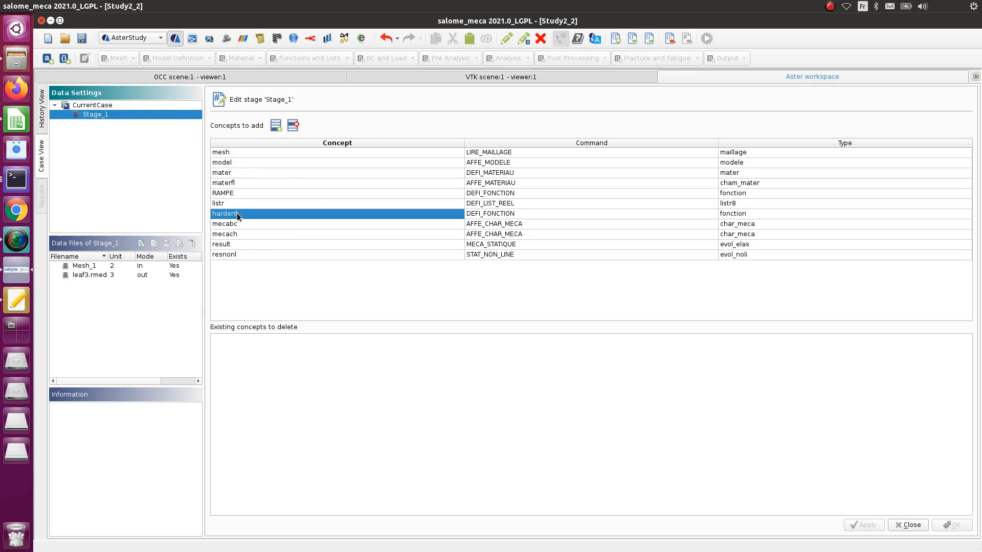
pyautogui.doubleClick(212, 216)
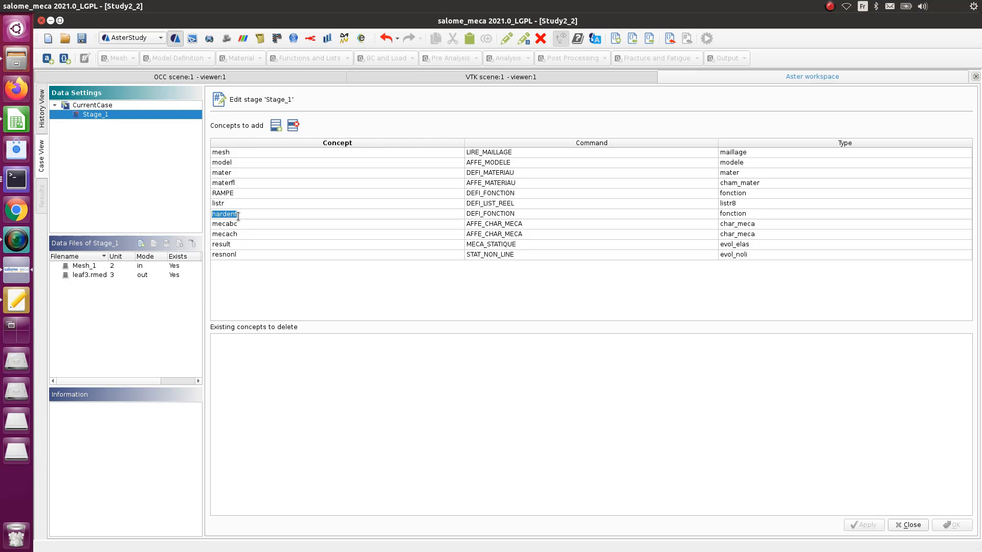
pyautogui.press('End')
pyautogui.click(489, 216)
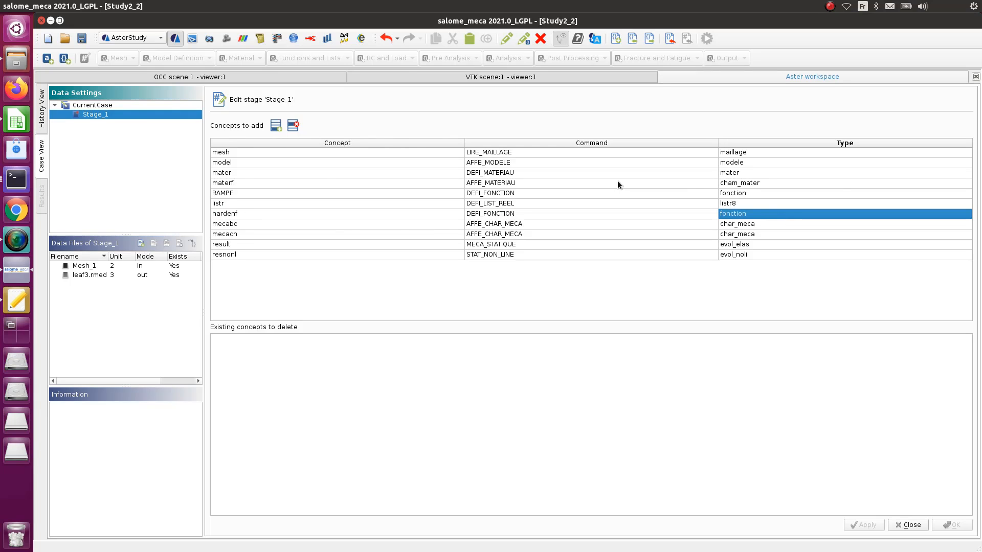
pyautogui.click(778, 218)
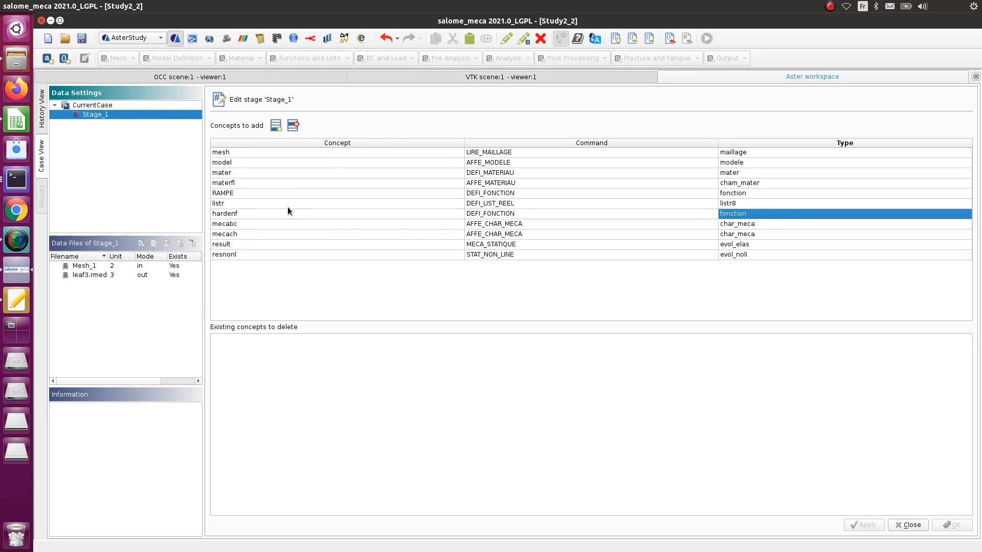
pyautogui.click(910, 525)
# Step: Open the Stage_1 command text for editing and locate the hardenf DEFI_FONCTION block
pyautogui.rightClick(94, 115)
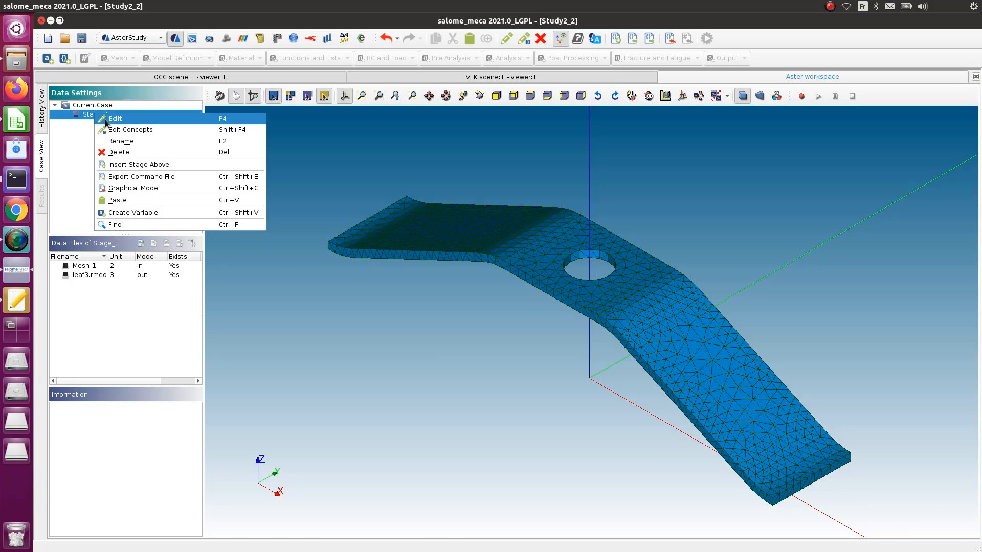
pyautogui.click(98, 119)
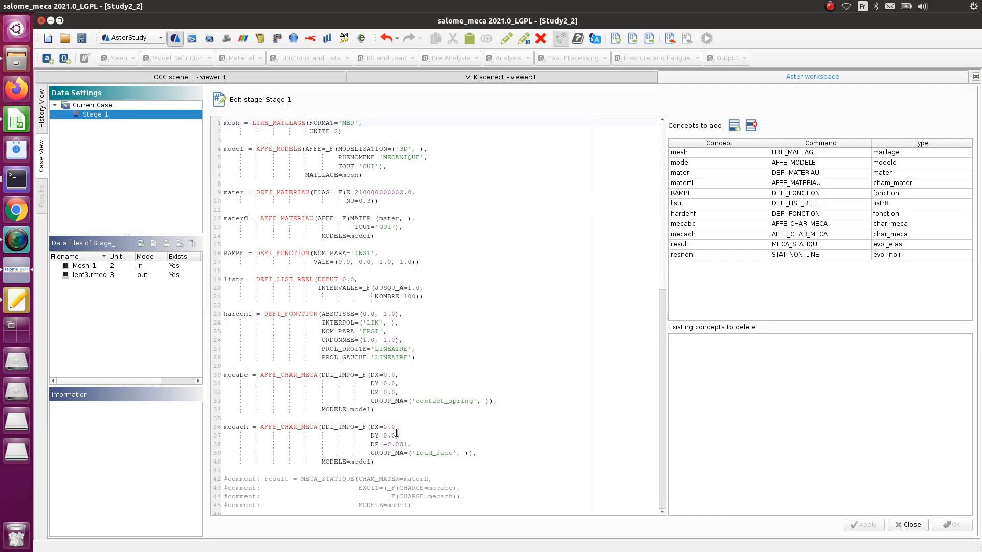
pyautogui.scroll(-7, 283, 174)
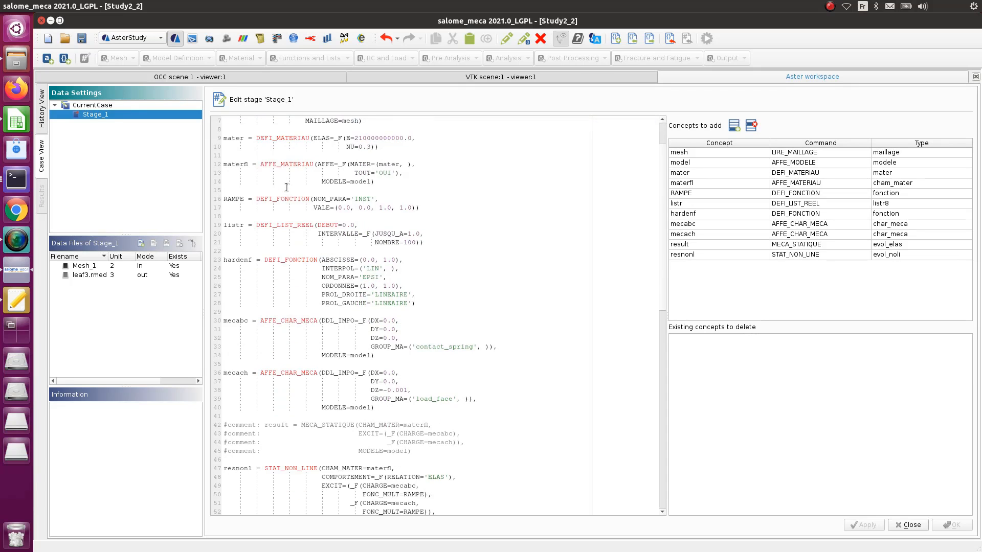
pyautogui.scroll(7, 289, 195)
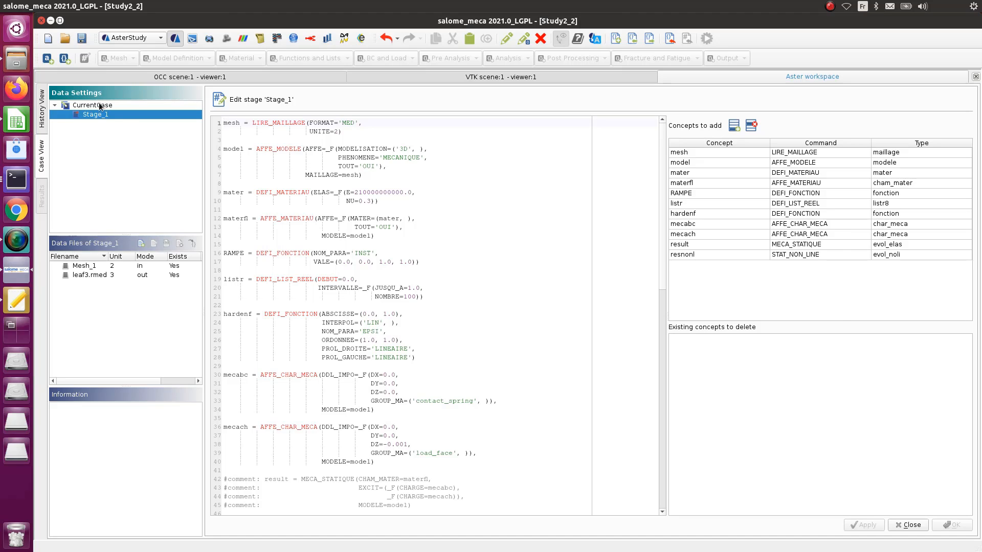
# Step: Open data.csv from the Desktop's leaf folder in Text Editor
pyautogui.click(21, 116)
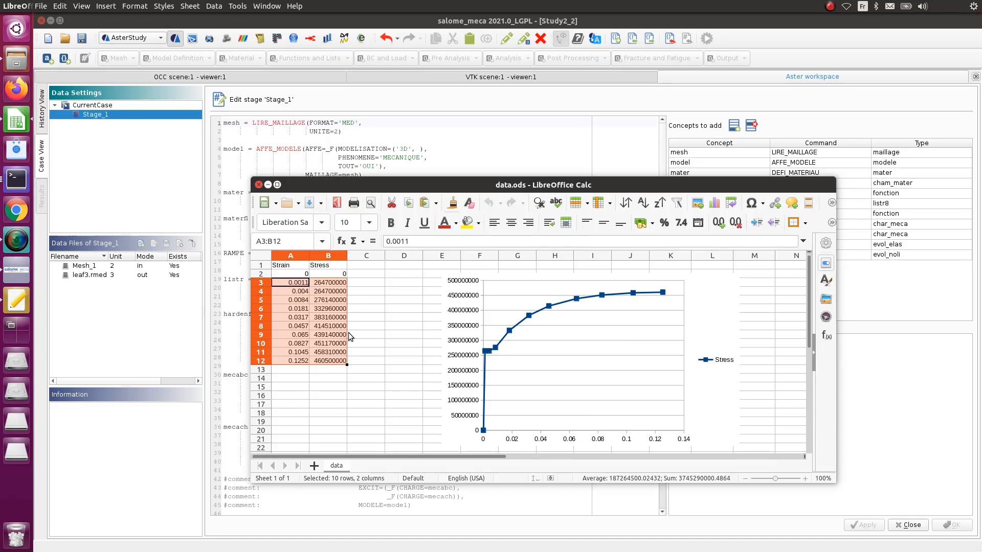
pyautogui.click(259, 185)
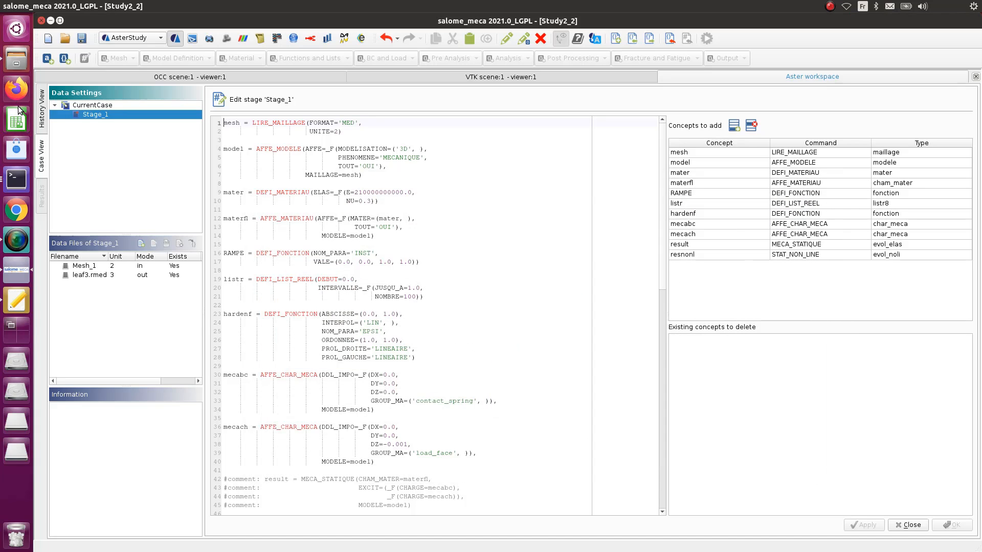
pyautogui.click(16, 61)
pyautogui.doubleClick(303, 54)
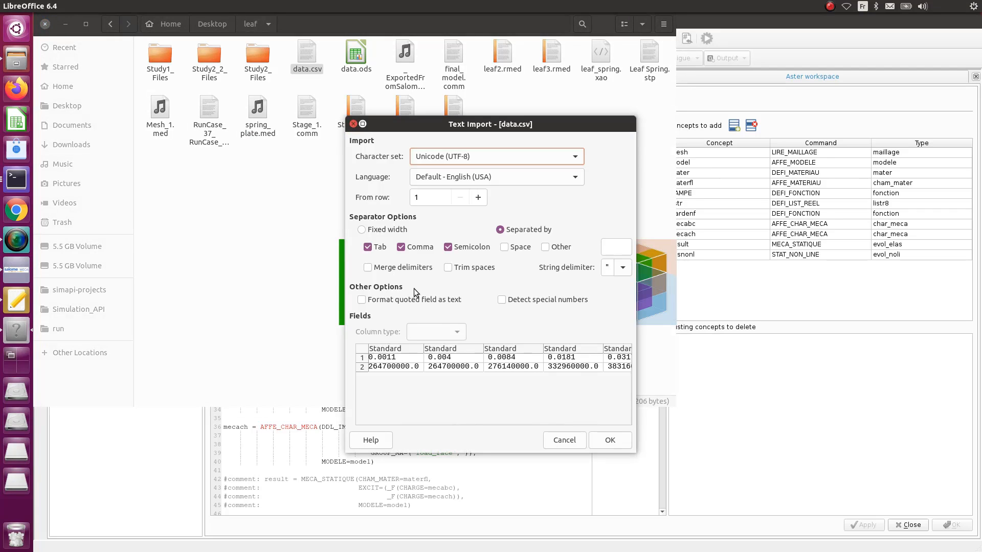
pyautogui.click(562, 441)
pyautogui.rightClick(308, 53)
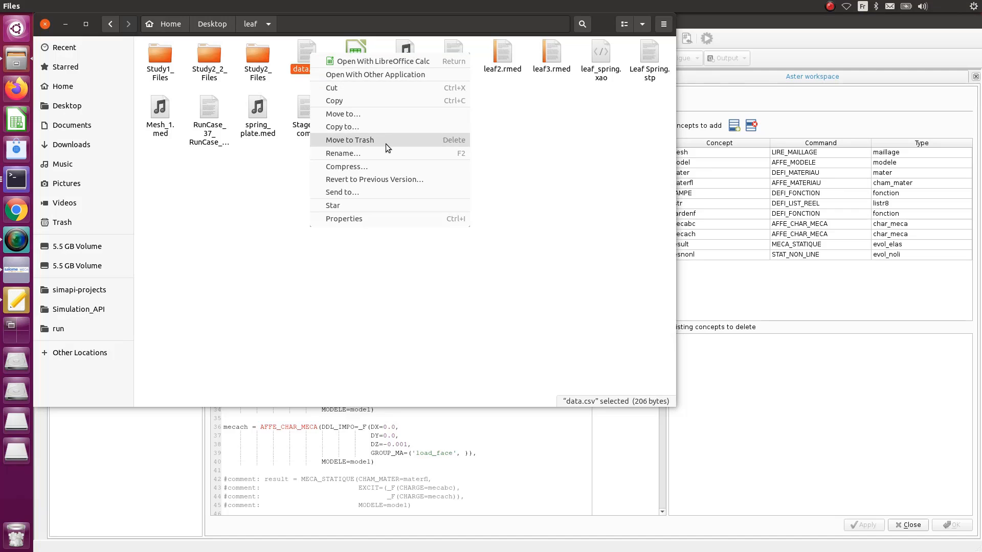
pyautogui.click(407, 74)
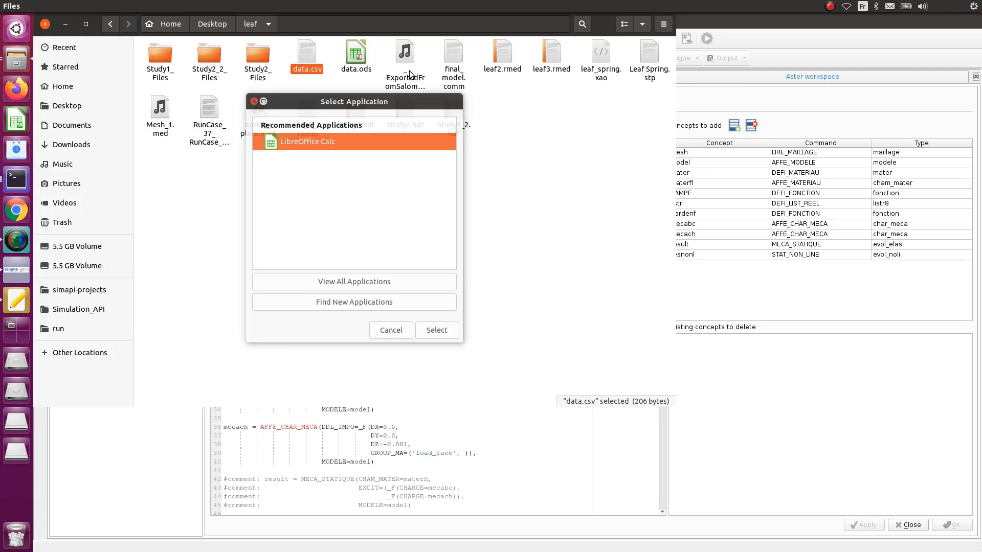
pyautogui.click(375, 283)
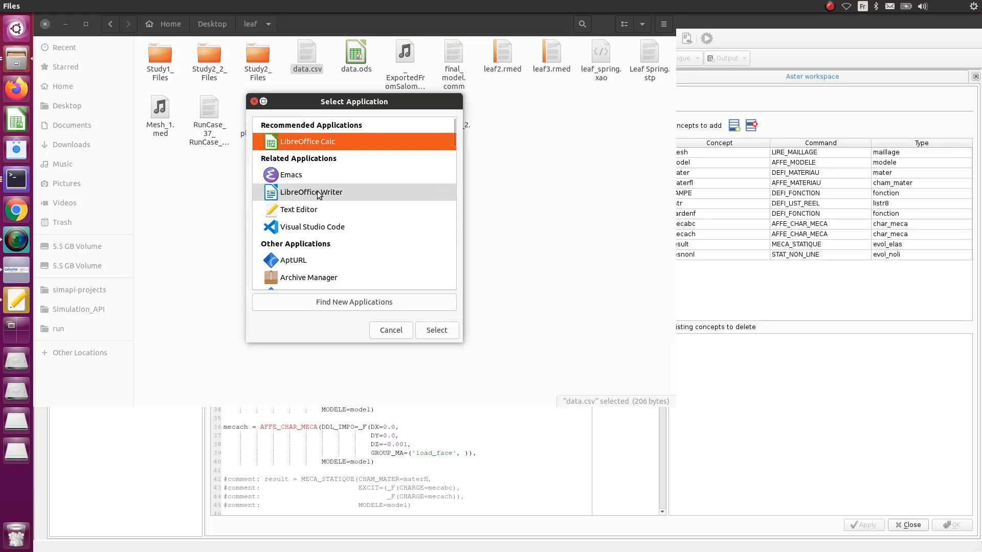
pyautogui.click(317, 209)
pyautogui.click(434, 331)
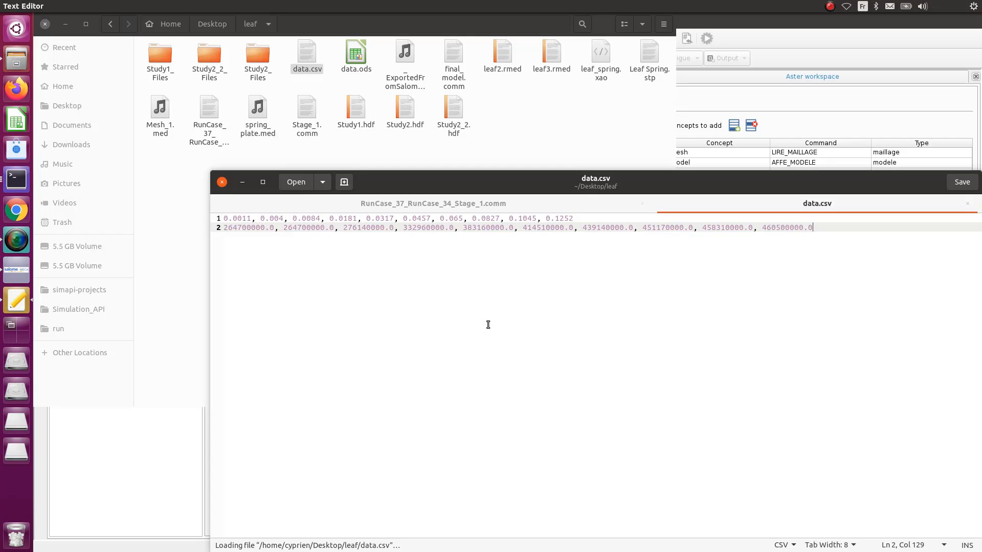
# Step: Replace hardenf's ABSCISSE values in the Stage_1 text with the strain row of data.csv, 0.0011 to 0.1252
pyautogui.moveTo(225, 219); pyautogui.dragTo(577, 217)
pyautogui.hotkey('ctrl', 'c')
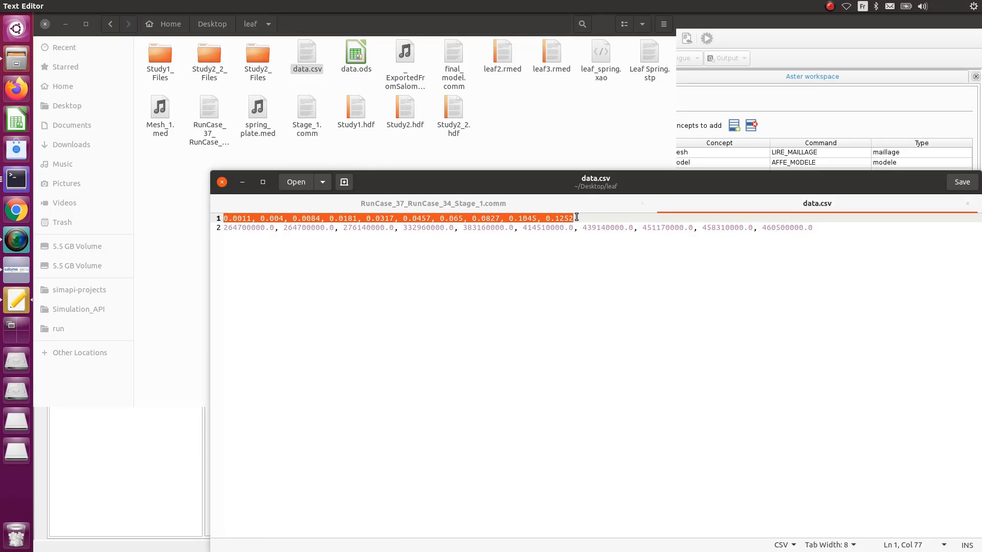
pyautogui.click(829, 105)
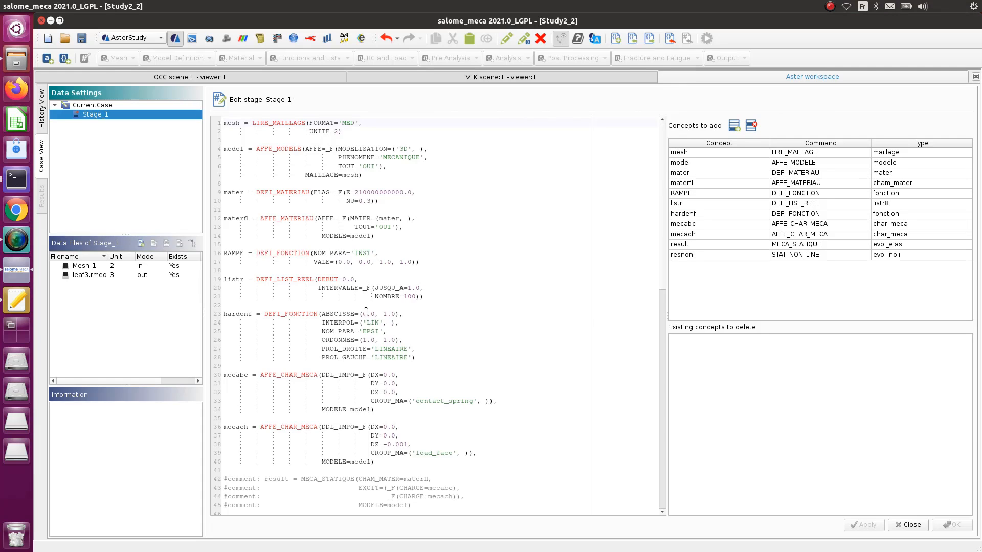
pyautogui.moveTo(363, 314); pyautogui.dragTo(396, 313)
pyautogui.hotkey('alt', 'Tab')
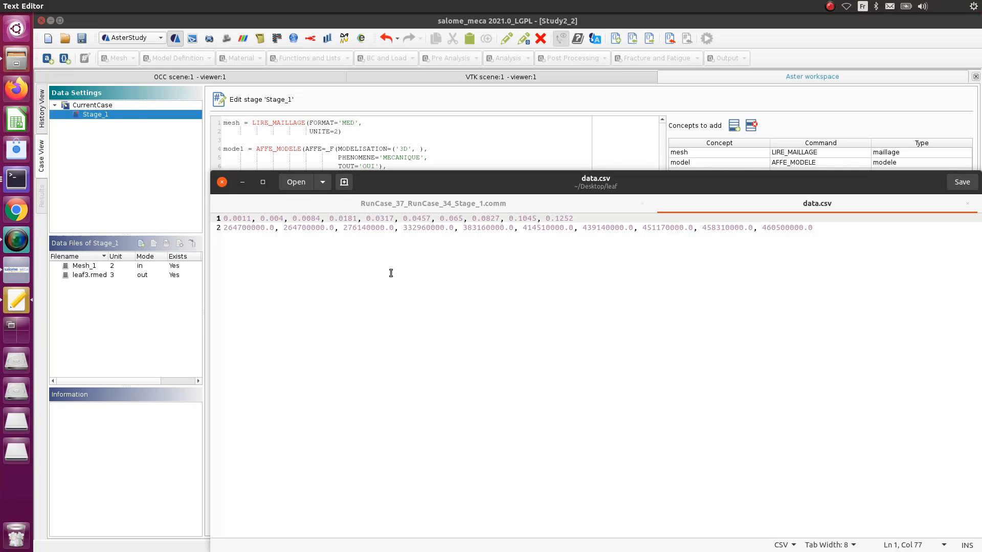
pyautogui.hotkey('alt', 'Tab')
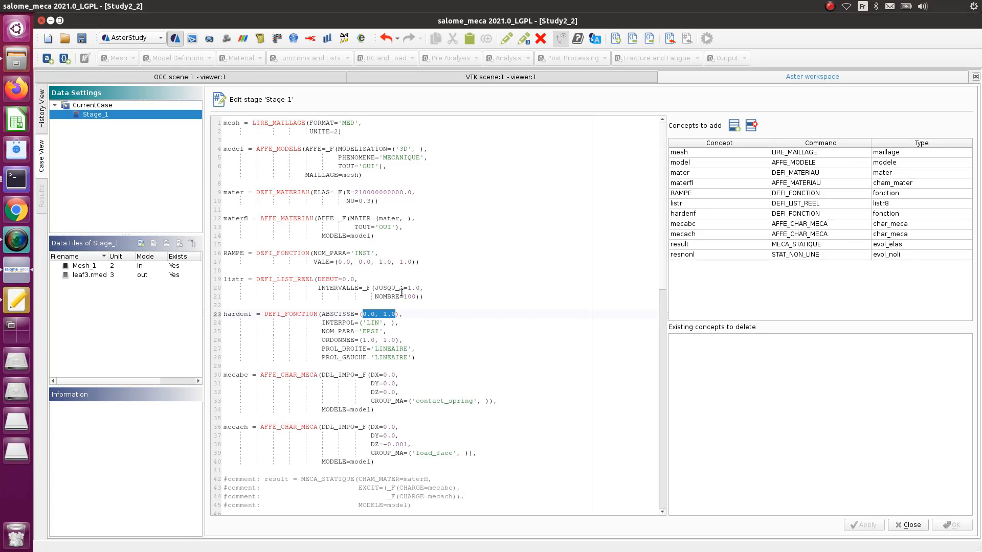
pyautogui.hotkey('ctrl', 'v')
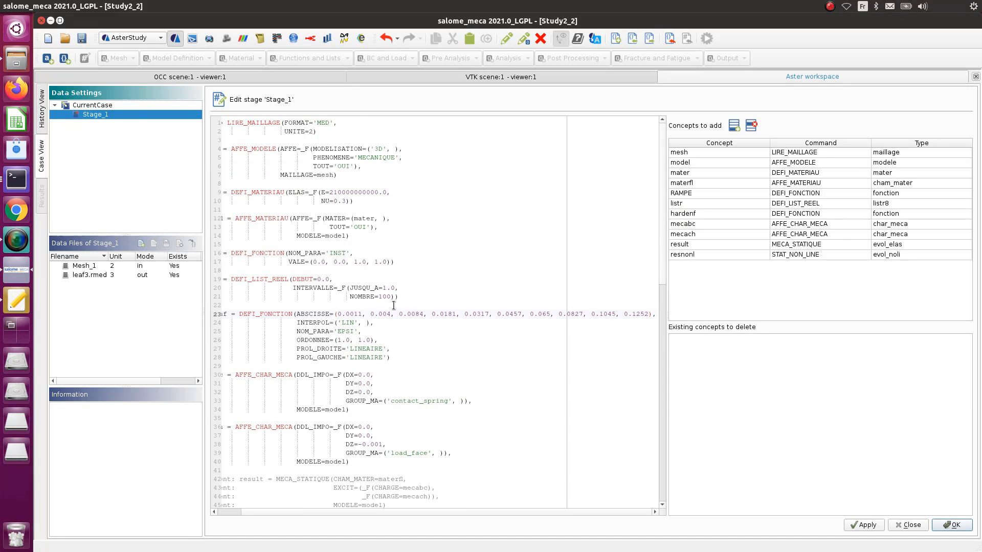
# Step: Replace hardenf's ORDONNEE values in the Stage_1 text with the stress row of data.csv, 264700000.0 to 460500000.0
pyautogui.hotkey('alt', 'Tab')
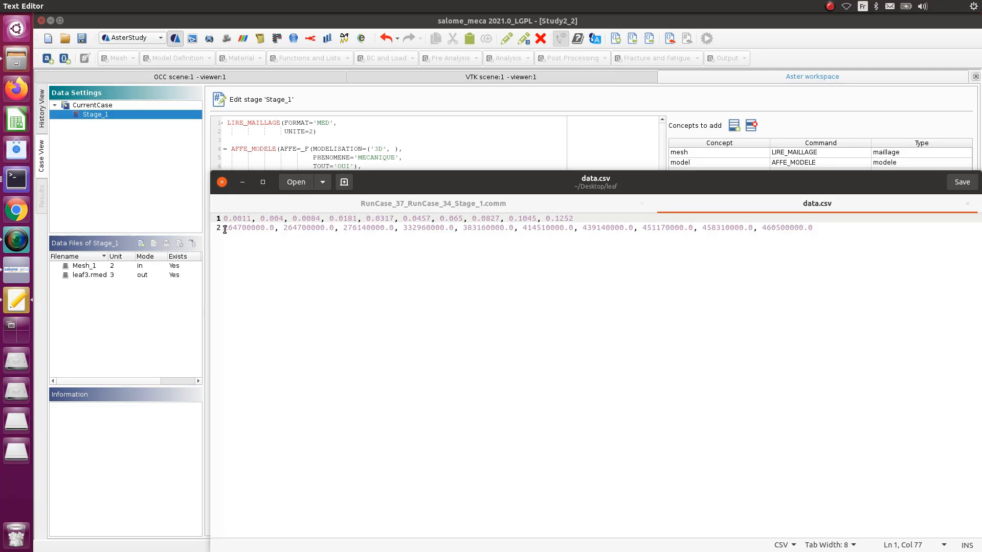
pyautogui.moveTo(225, 230); pyautogui.dragTo(450, 241)
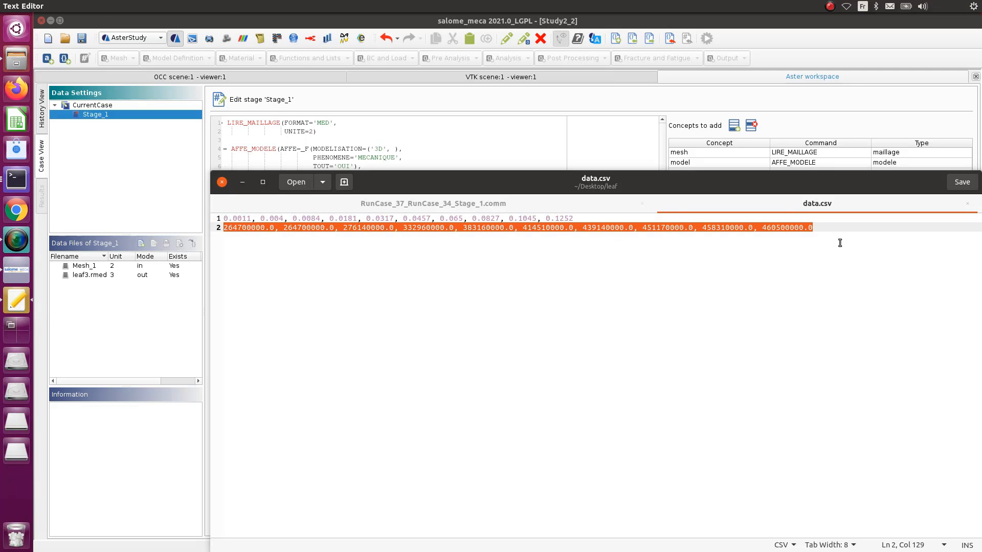
pyautogui.hotkey('alt', 'Tab')
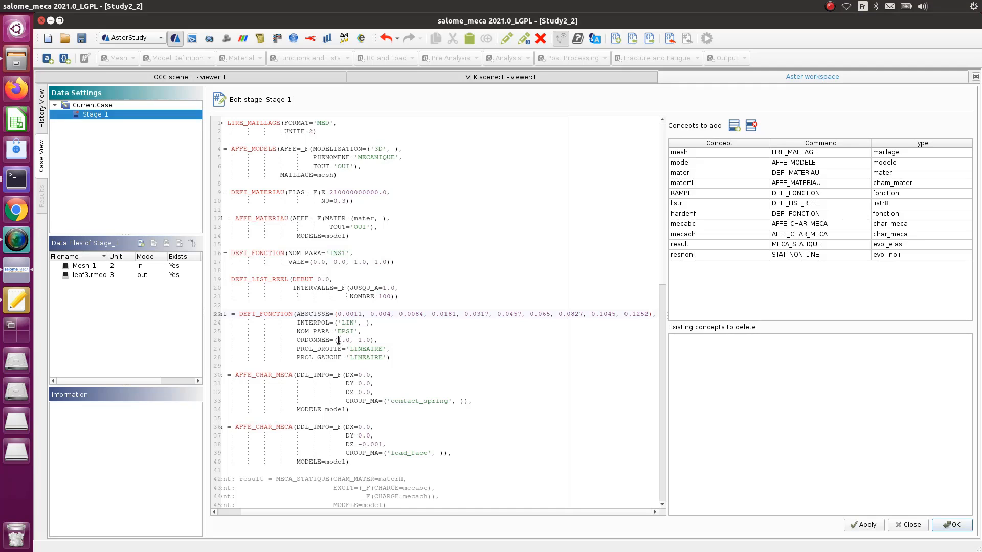
pyautogui.moveTo(338, 340); pyautogui.dragTo(369, 339)
pyautogui.hotkey('ctrl', 'v')
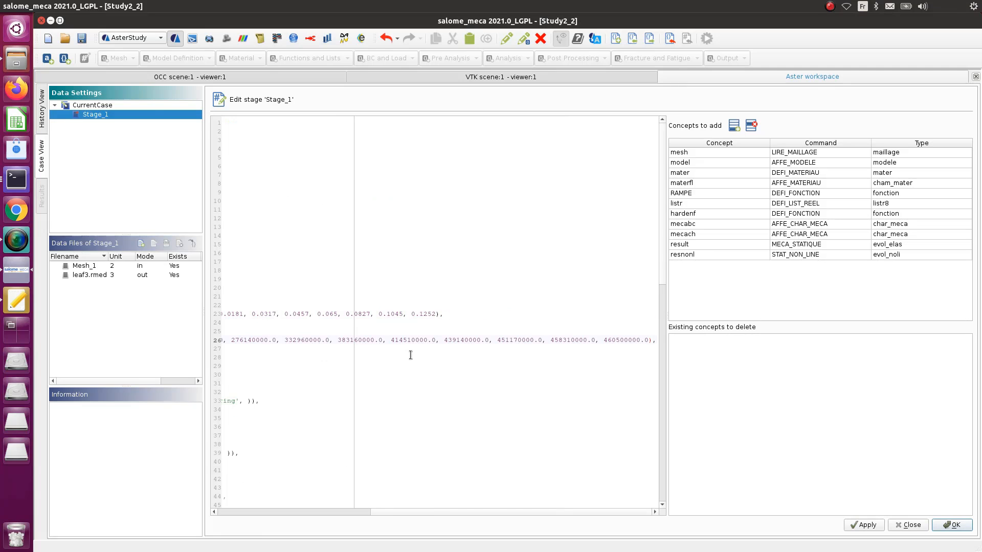
# Step: Save the edited stage text and switch Stage_1 back to graphical mode
pyautogui.click(953, 526)
pyautogui.rightClick(115, 116)
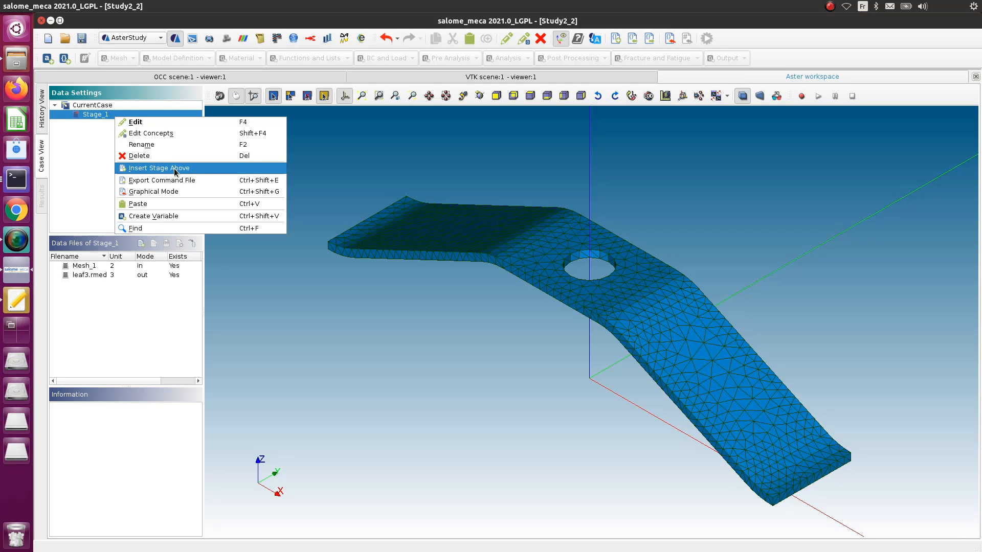
pyautogui.click(179, 198)
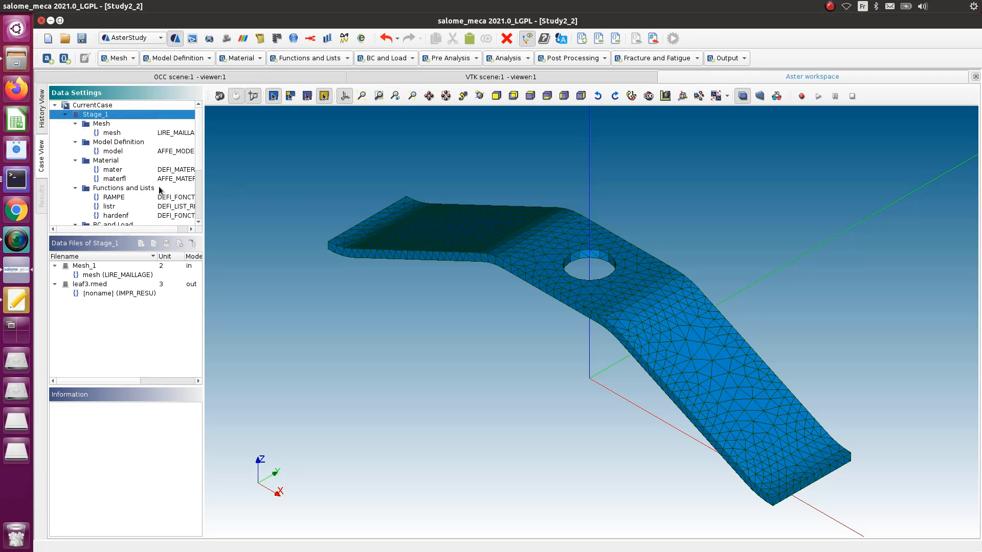
# Step: Open the hardenf function for editing and check its list of ORDONNEE values
pyautogui.click(122, 217)
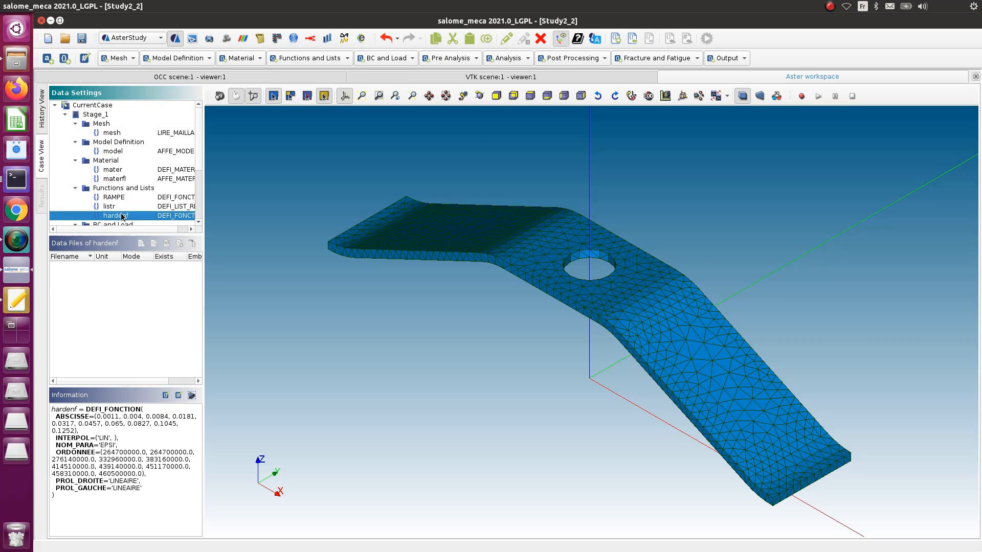
pyautogui.doubleClick(122, 217)
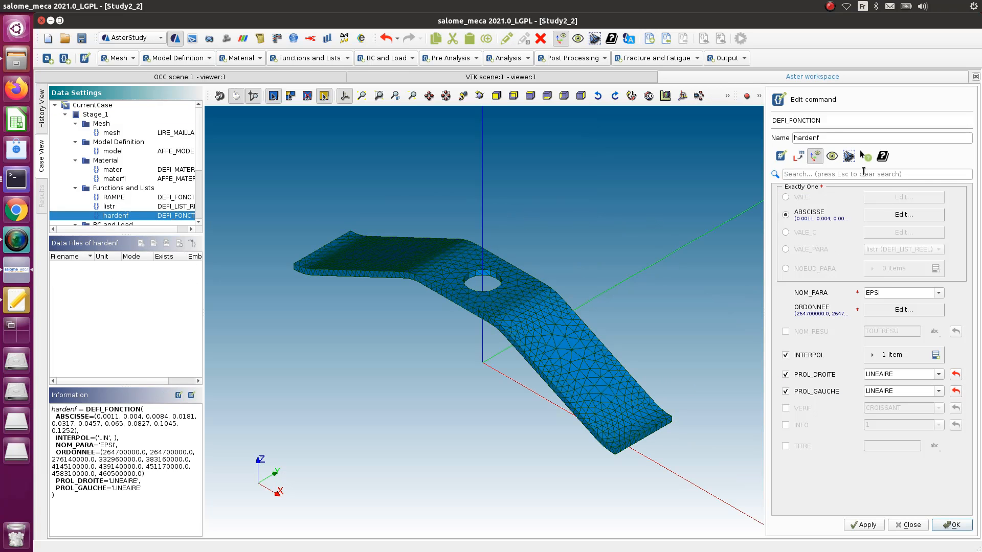
pyautogui.click(879, 310)
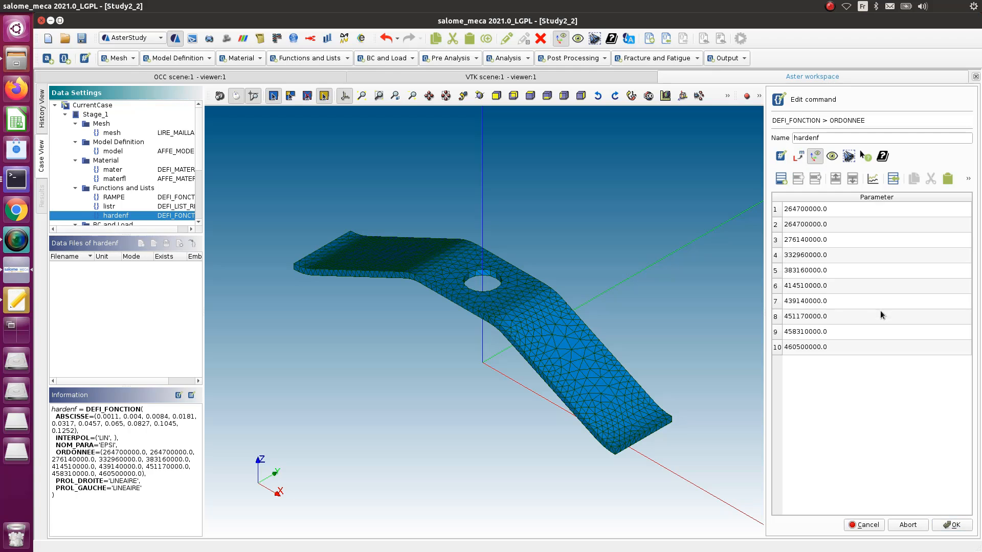
# Step: Try to plot the ORDONNEE values of hardenf, and close the function's editor
pyautogui.click(872, 178)
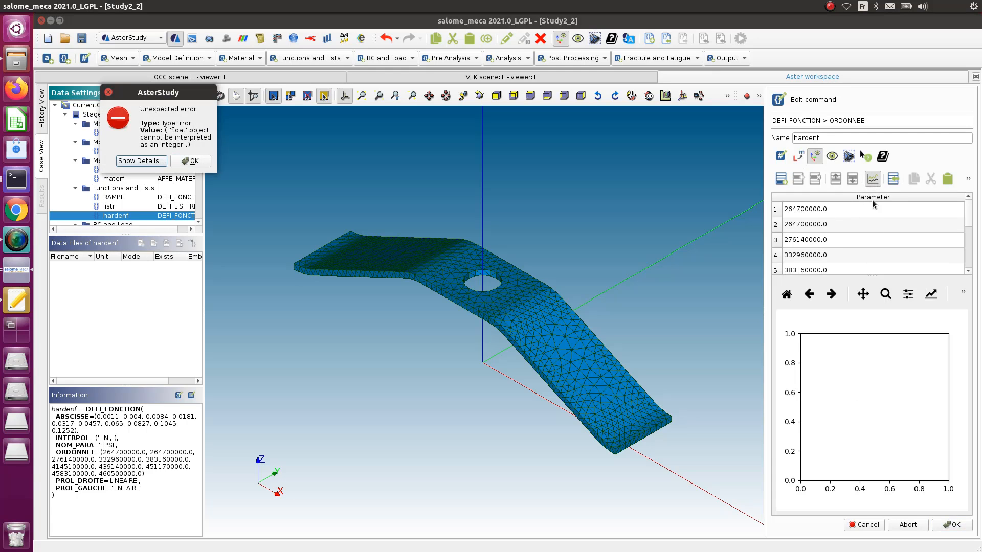
pyautogui.click(190, 161)
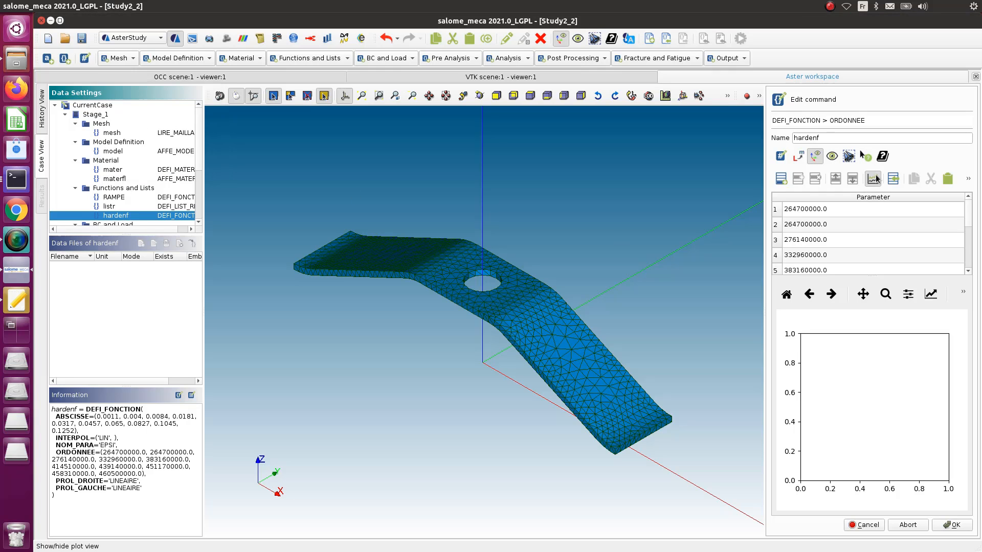
pyautogui.click(946, 527)
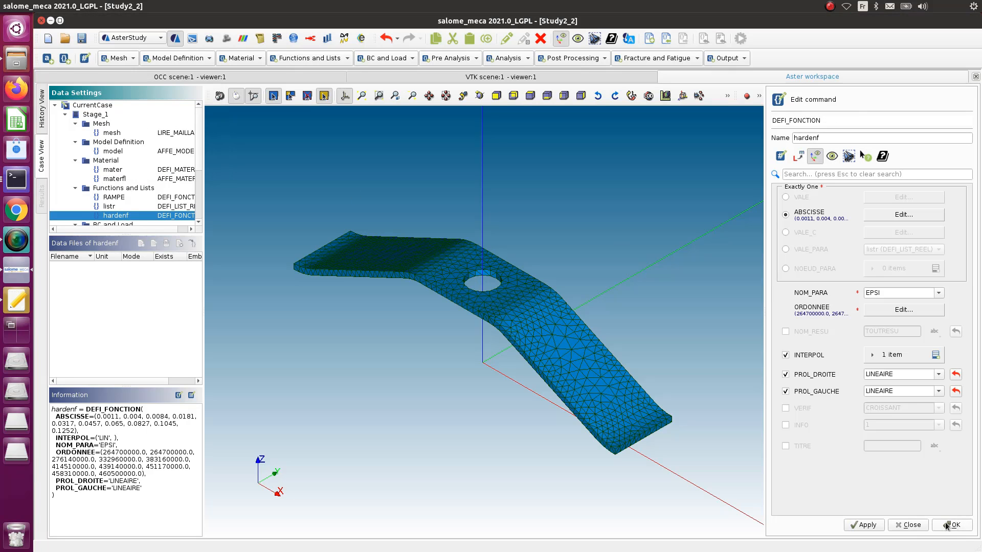
pyautogui.click(953, 526)
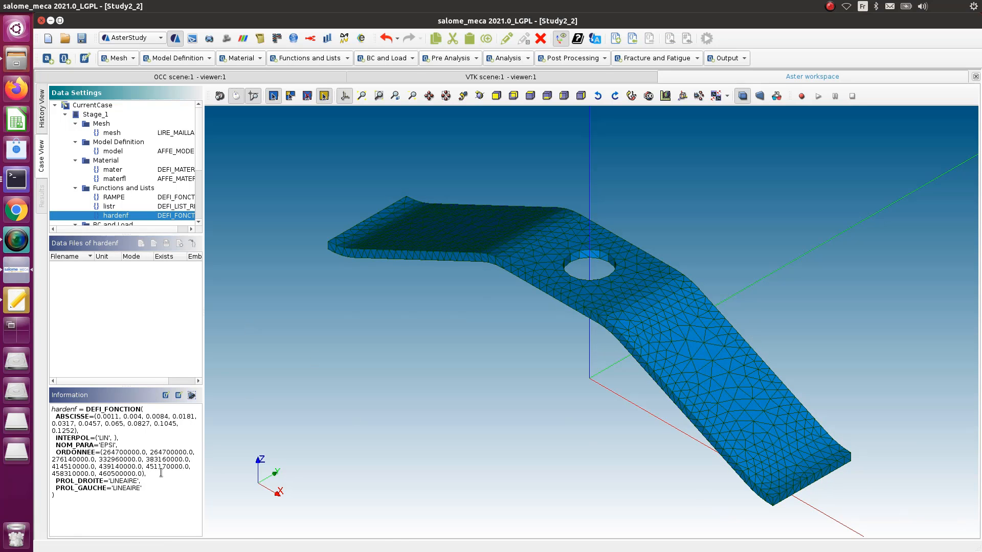
# Step: Open the mater material definition for editing and rename it steel
pyautogui.scroll(-2, 156, 200)
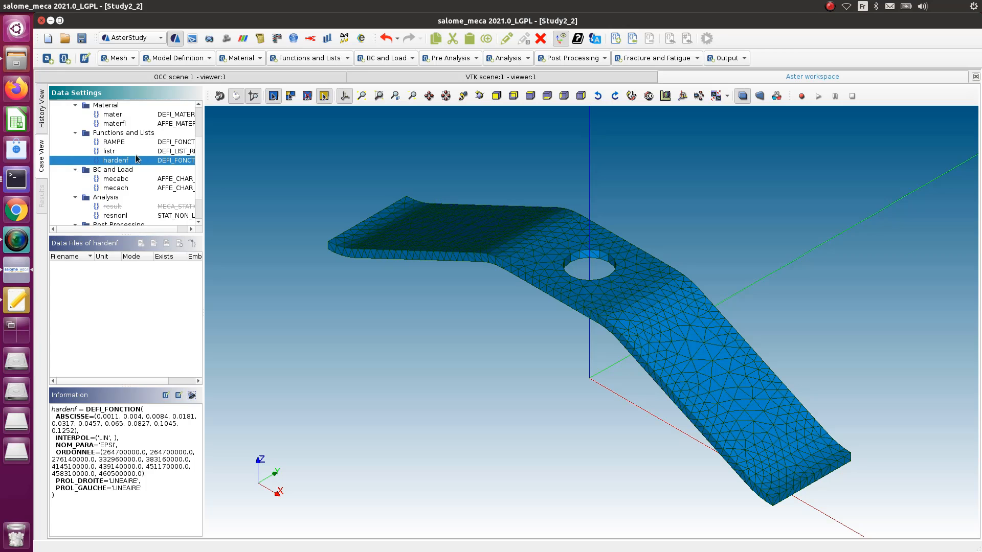
pyautogui.scroll(1, 138, 159)
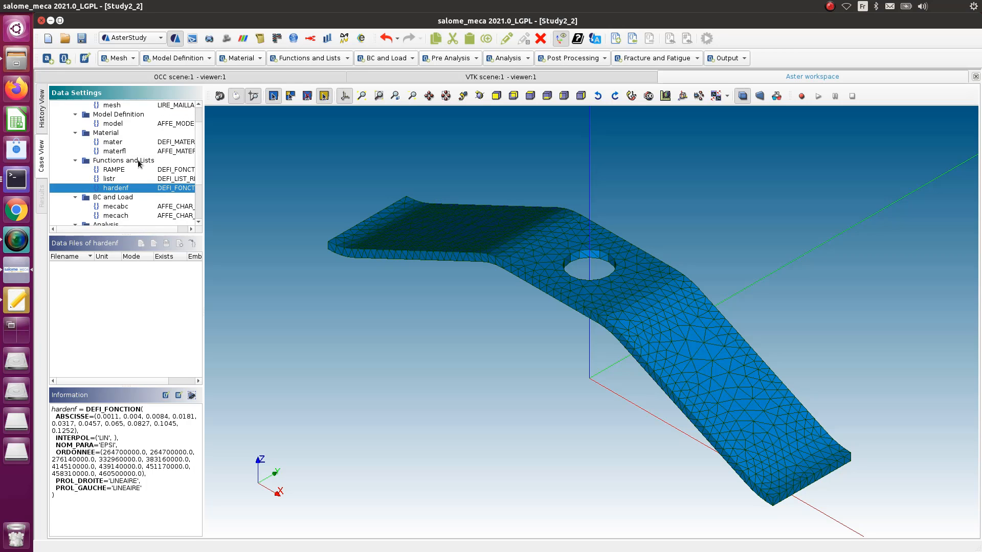
pyautogui.click(122, 145)
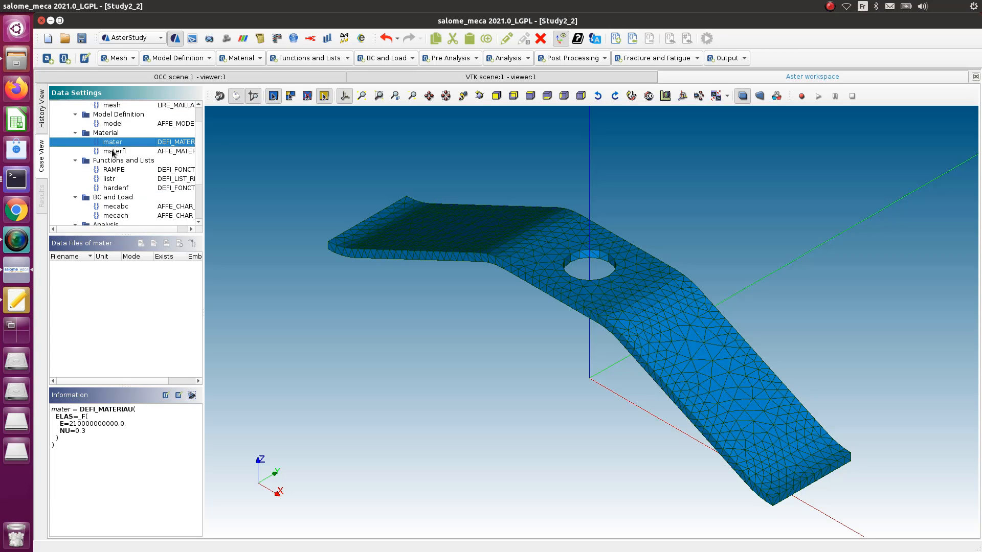
pyautogui.click(117, 153)
pyautogui.click(156, 145)
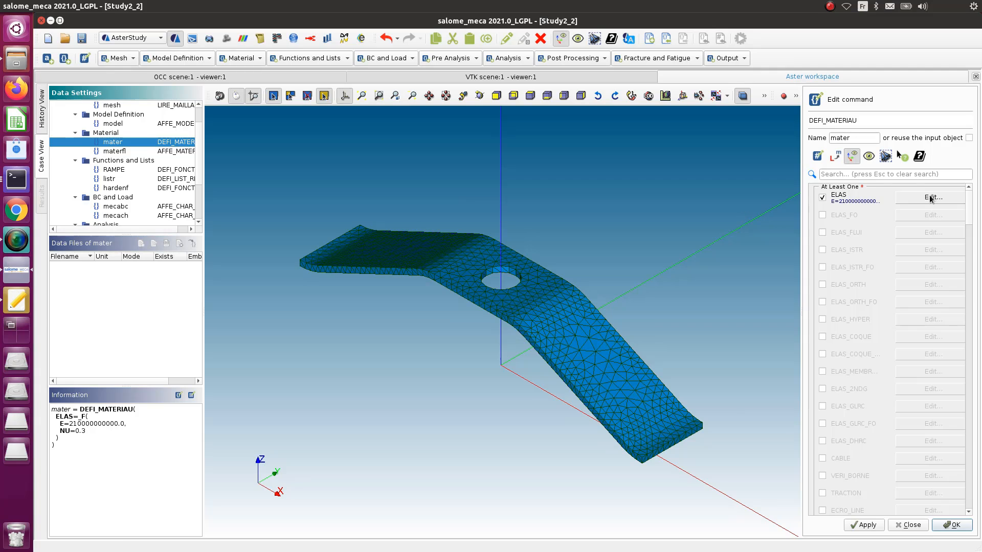
pyautogui.moveTo(858, 135); pyautogui.dragTo(800, 127)
pyautogui.write('steel')
# Step: Add the TRACTION behaviour to the steel material with hardenf as its SIGM function, and save the study
pyautogui.click(853, 173)
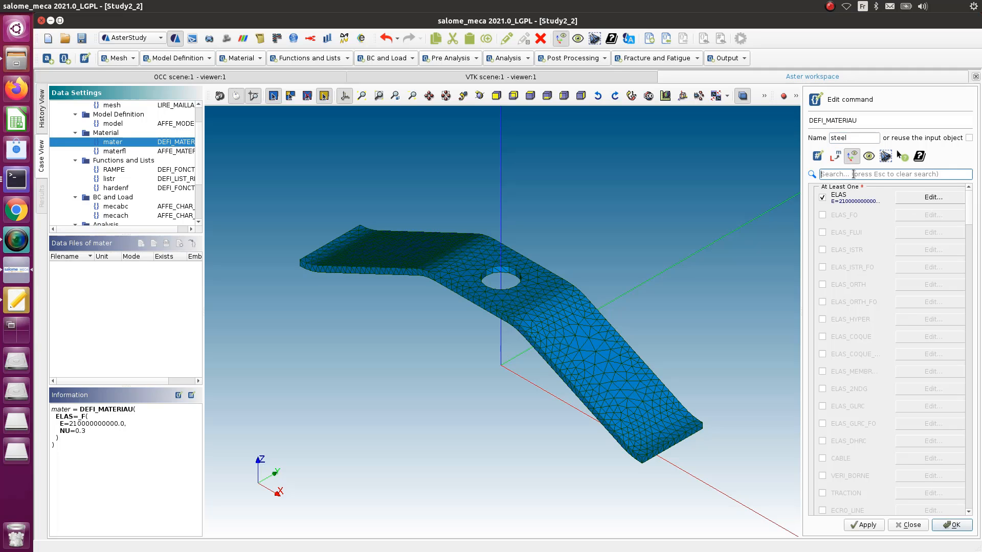
pyautogui.write('tract')
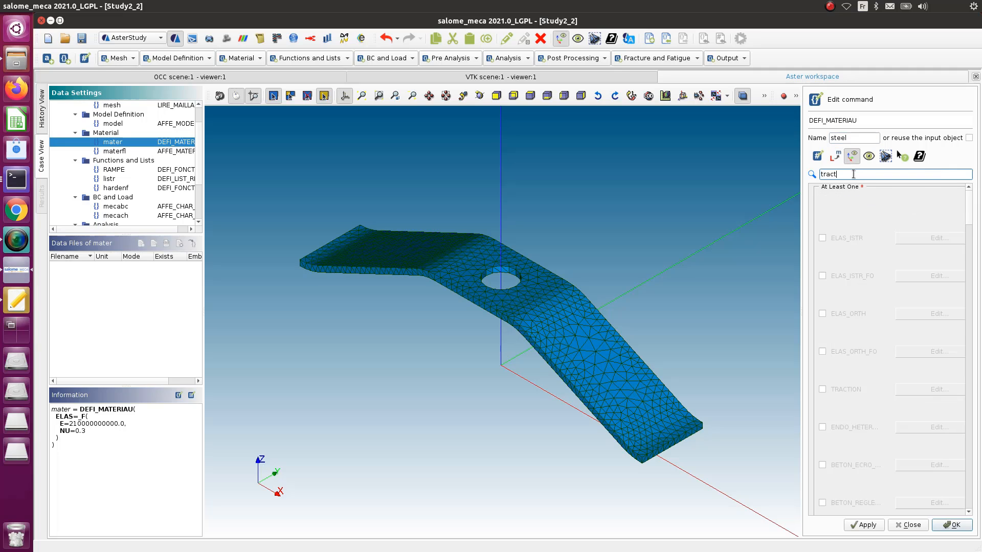
pyautogui.click(831, 200)
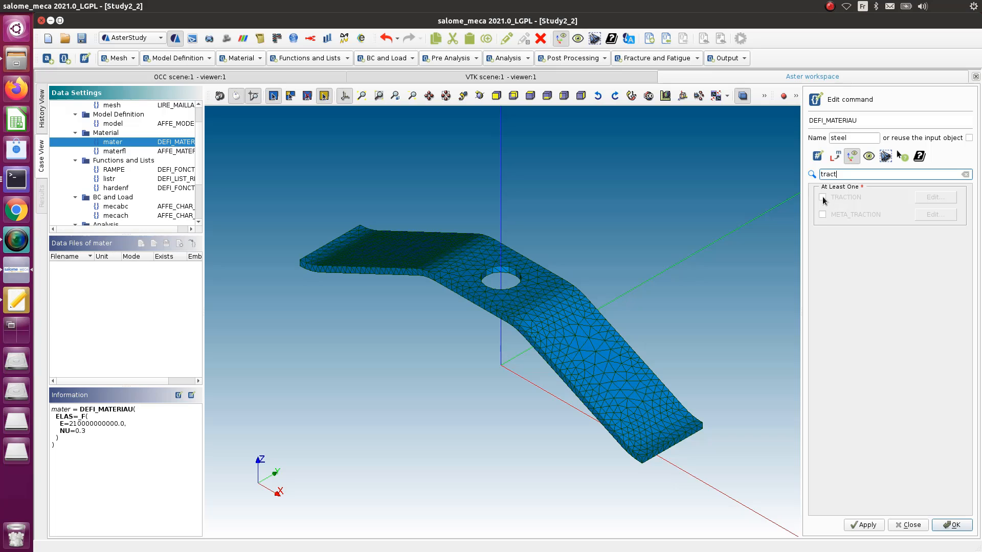
pyautogui.click(936, 197)
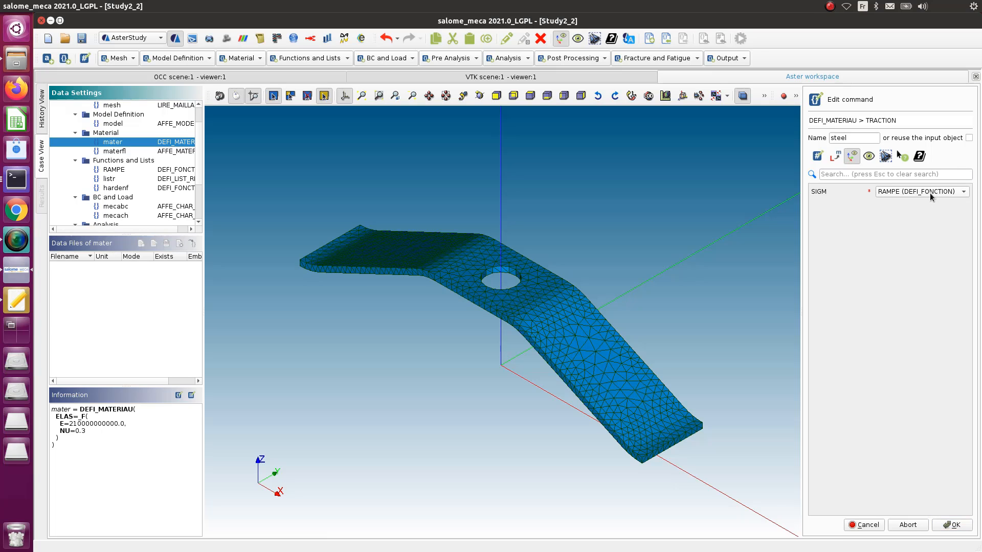
pyautogui.click(930, 192)
pyautogui.click(933, 201)
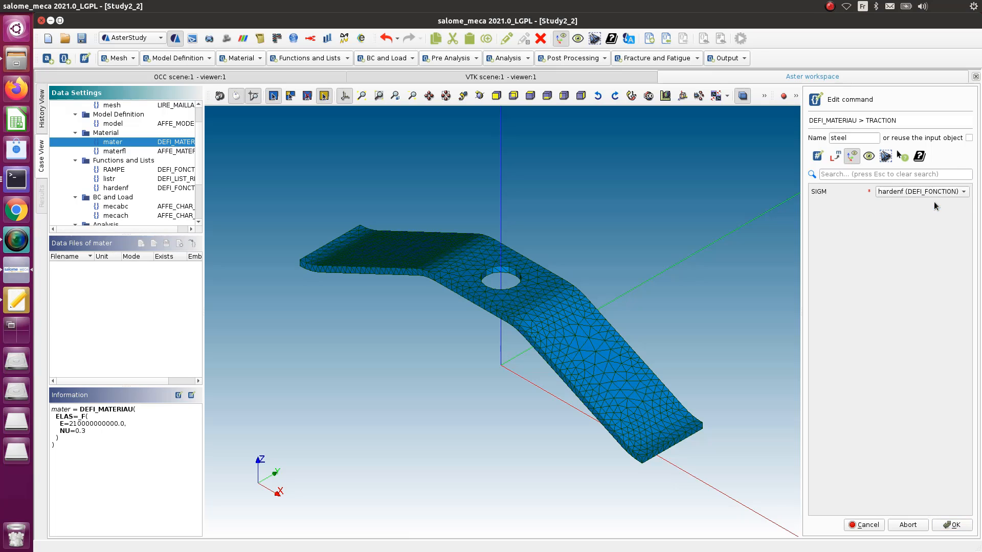
pyautogui.click(954, 523)
pyautogui.click(954, 525)
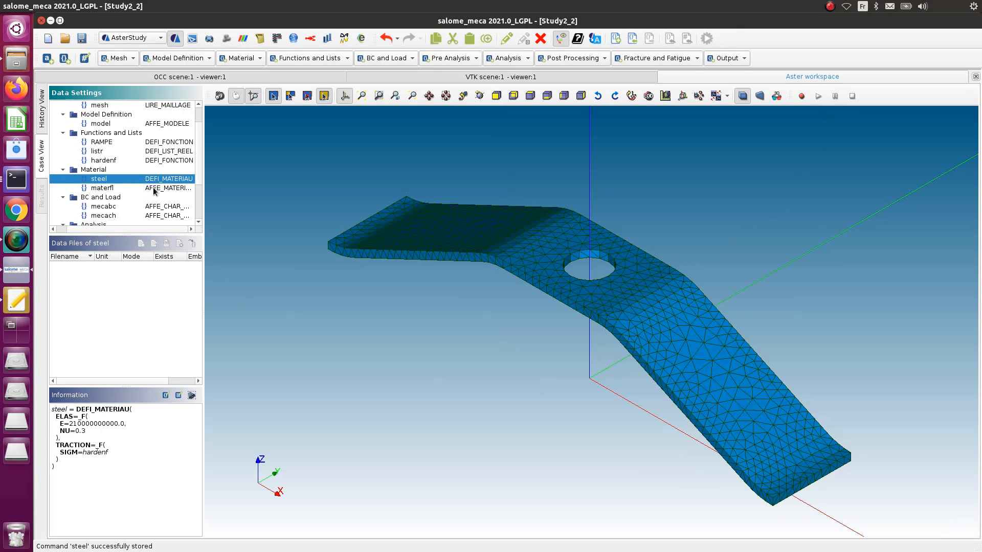
pyautogui.click(81, 37)
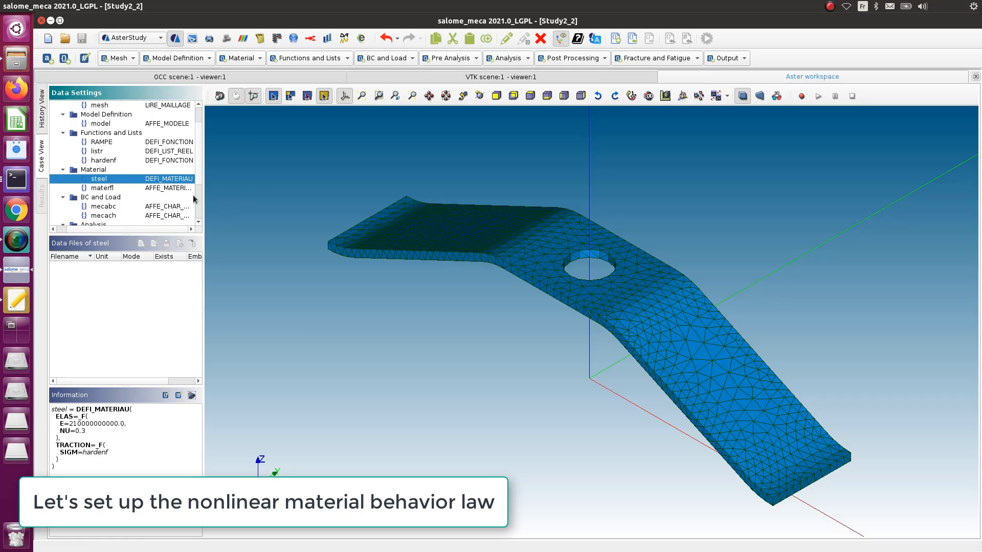
# Step: In the resnonl nonlinear analysis, set the RELATION of the COMPORTEMENT item to VMIS_ISOT_TRAC
pyautogui.scroll(-3, 86, 192)
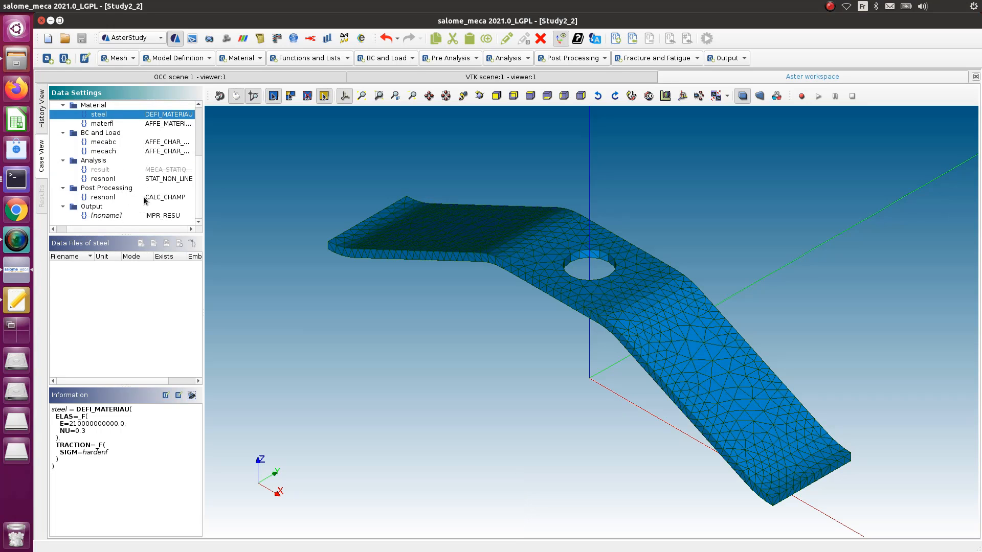
pyautogui.click(140, 179)
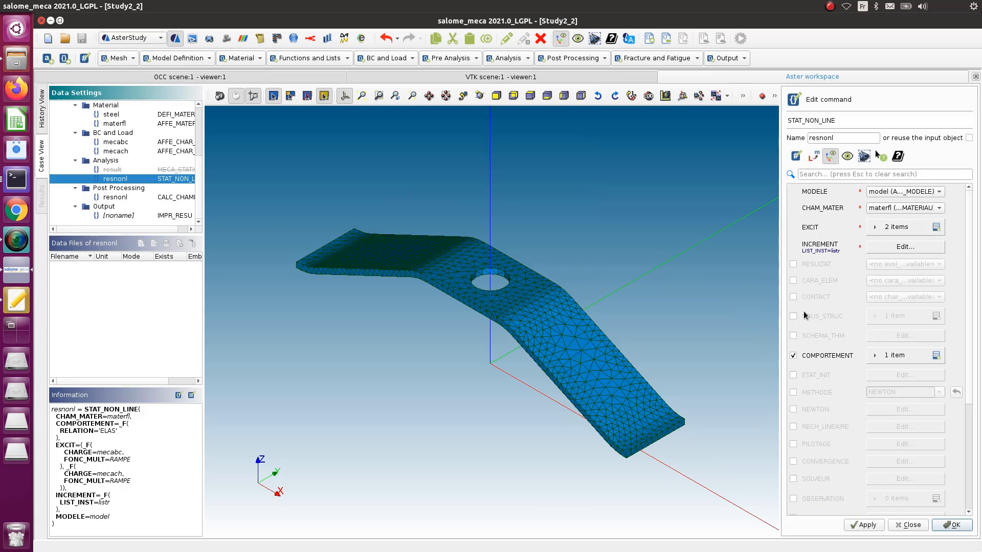
pyautogui.click(874, 356)
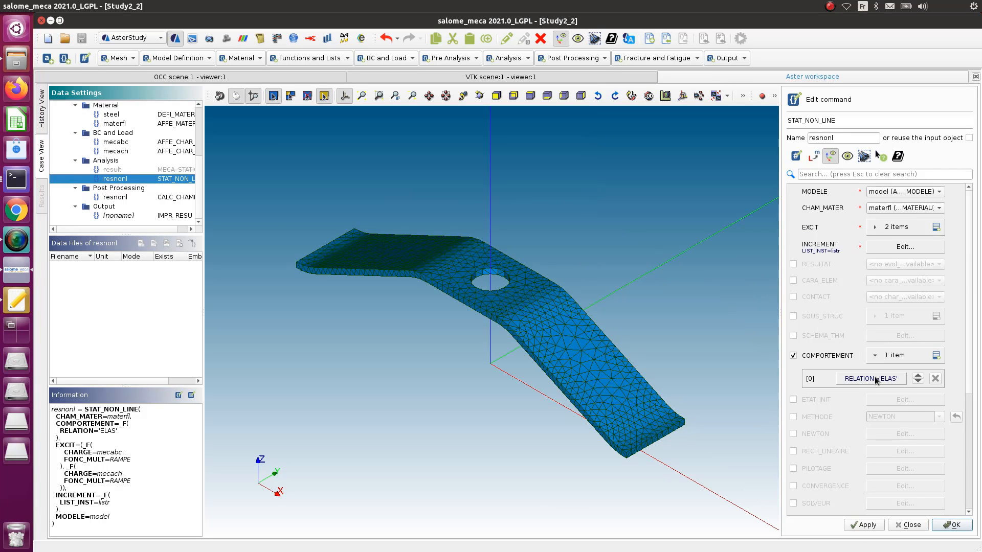
pyautogui.click(875, 379)
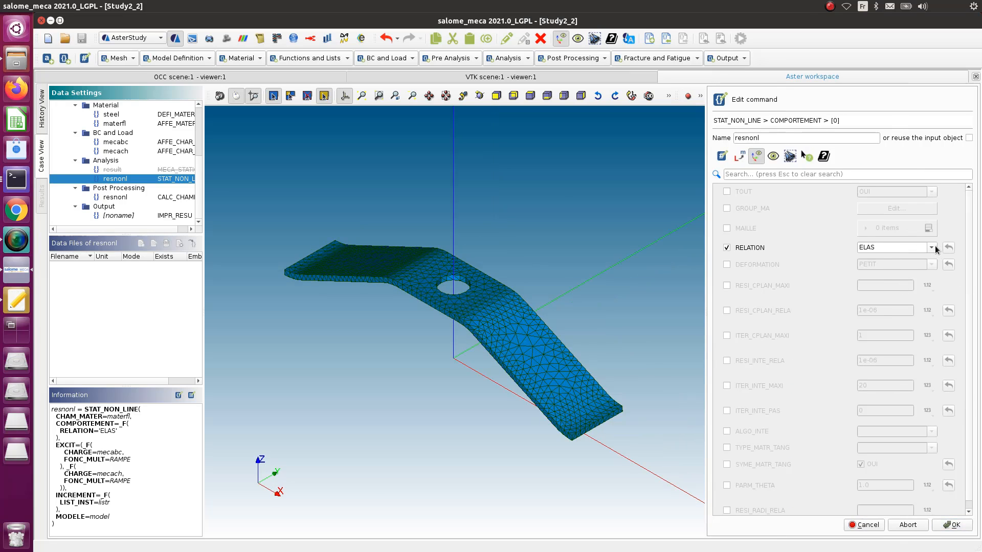
pyautogui.click(931, 247)
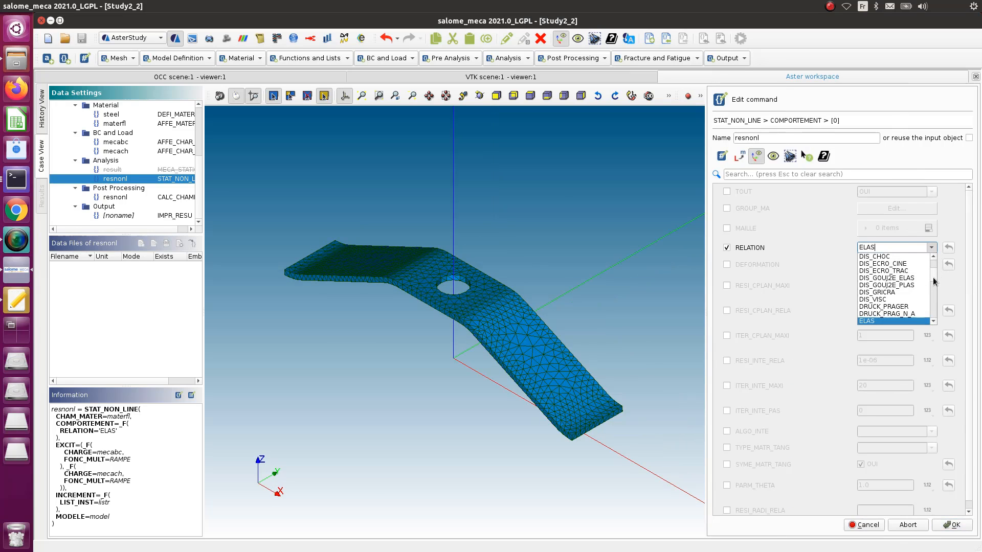
pyautogui.scroll(-15, 933, 281)
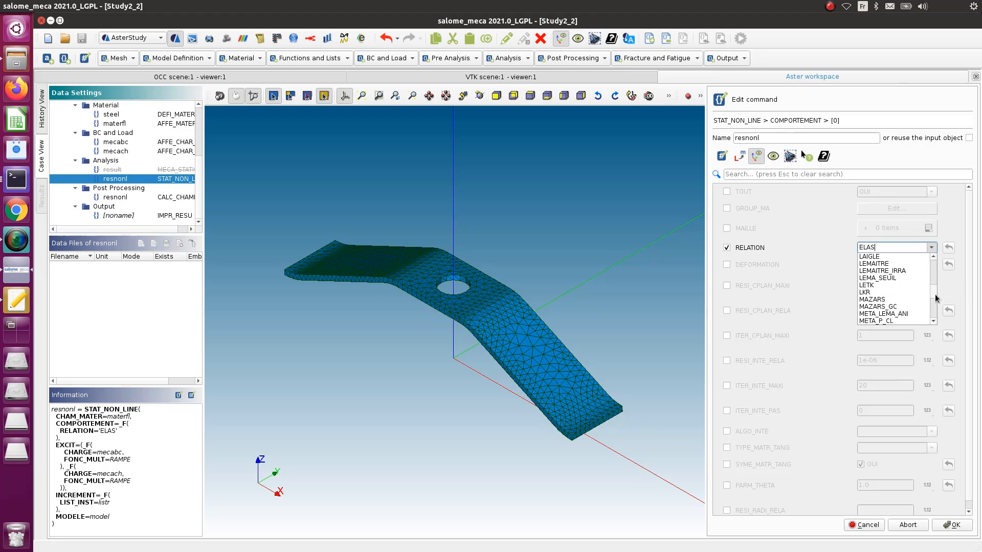
pyautogui.scroll(-5, 936, 298)
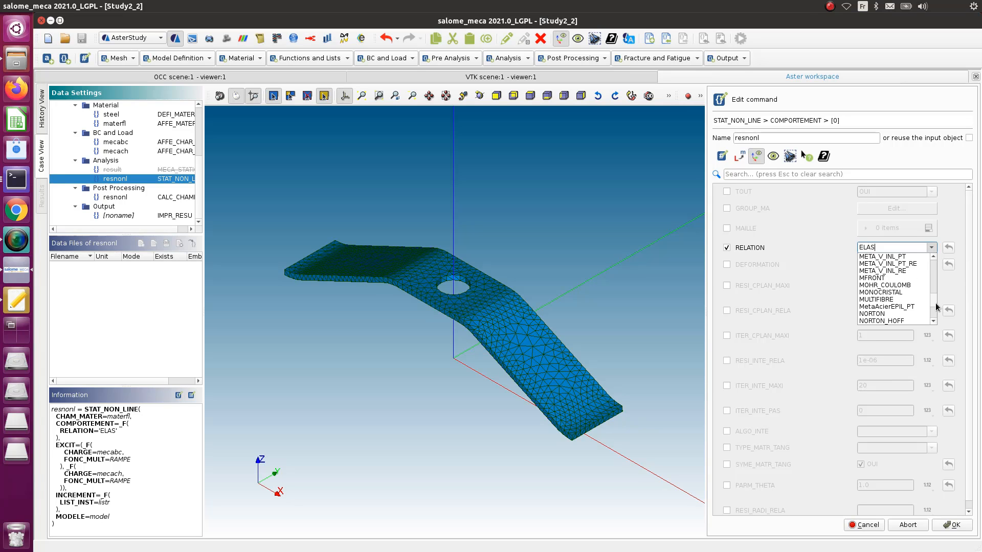
pyautogui.scroll(-10, 936, 307)
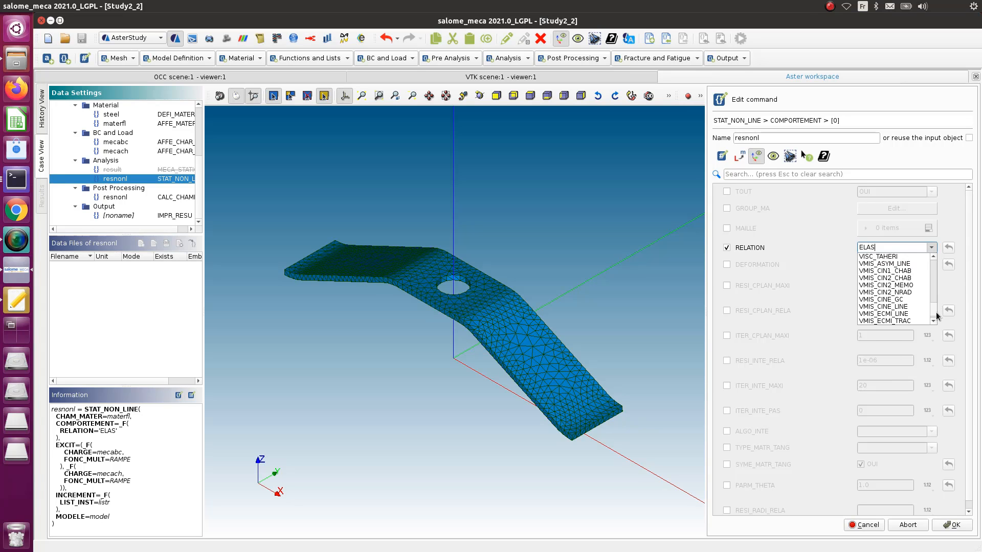
pyautogui.scroll(-2, 937, 316)
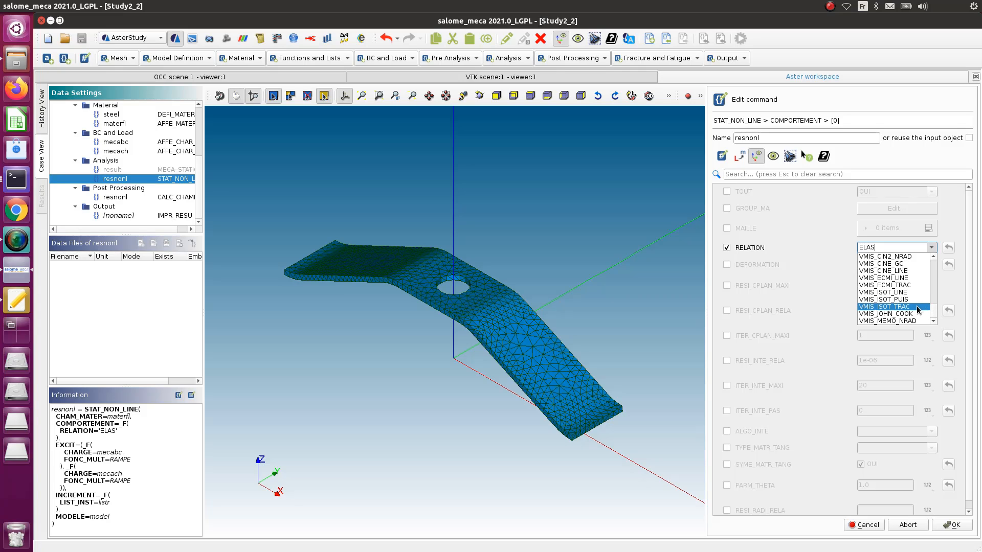
pyautogui.click(908, 310)
# Step: Enable DEFORMATION in the same behaviour item, set it to SIMO_MIEHE, and accept the item
pyautogui.click(843, 292)
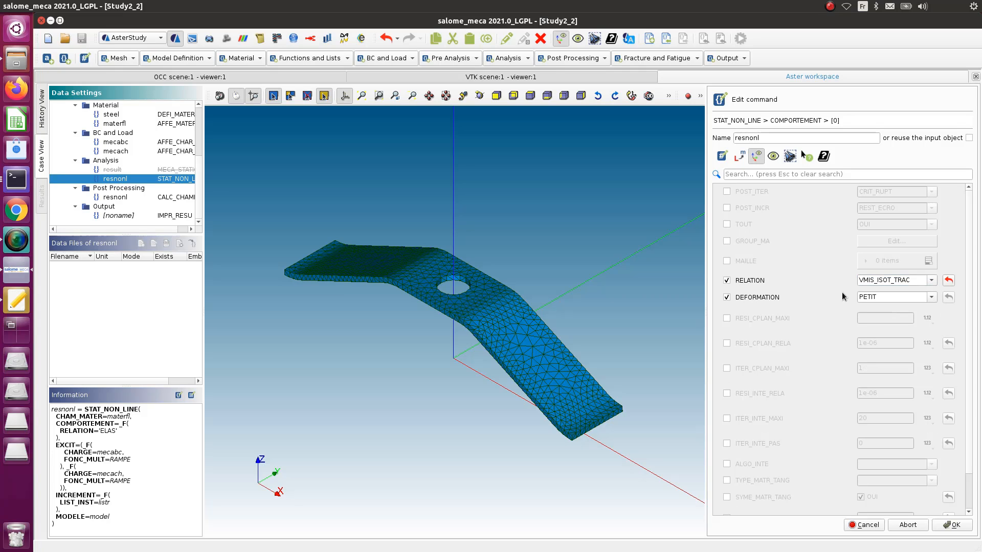
pyautogui.click(932, 296)
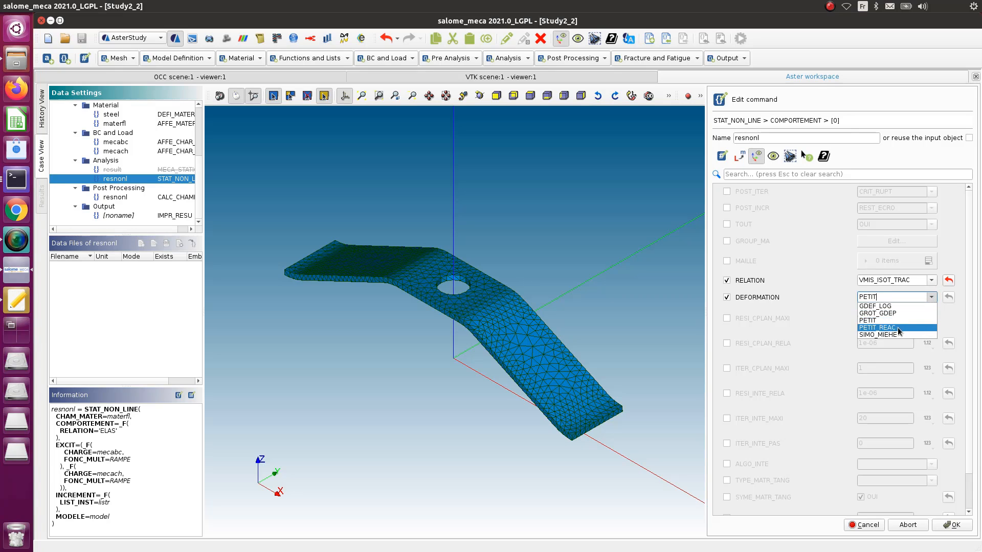
pyautogui.click(889, 334)
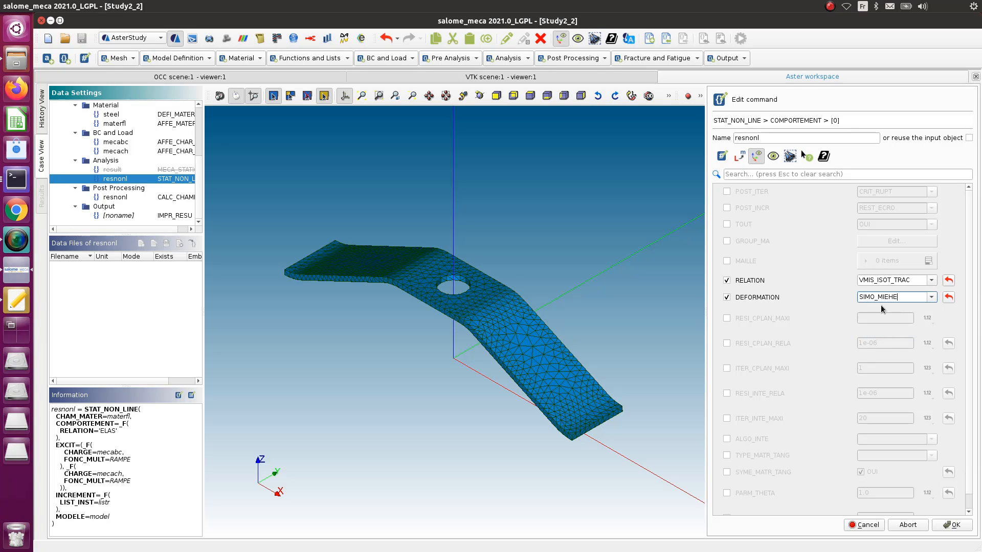
pyautogui.click(954, 525)
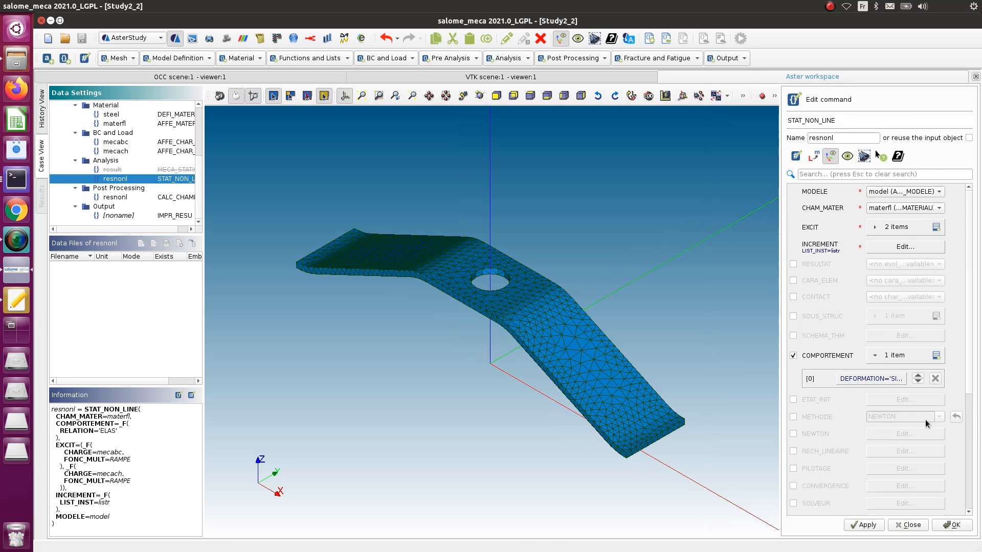
# Step: Enable METHODE with the NEWTON option for resnonl, and also enable the NEWTON settings block
pyautogui.scroll(-3, 837, 445)
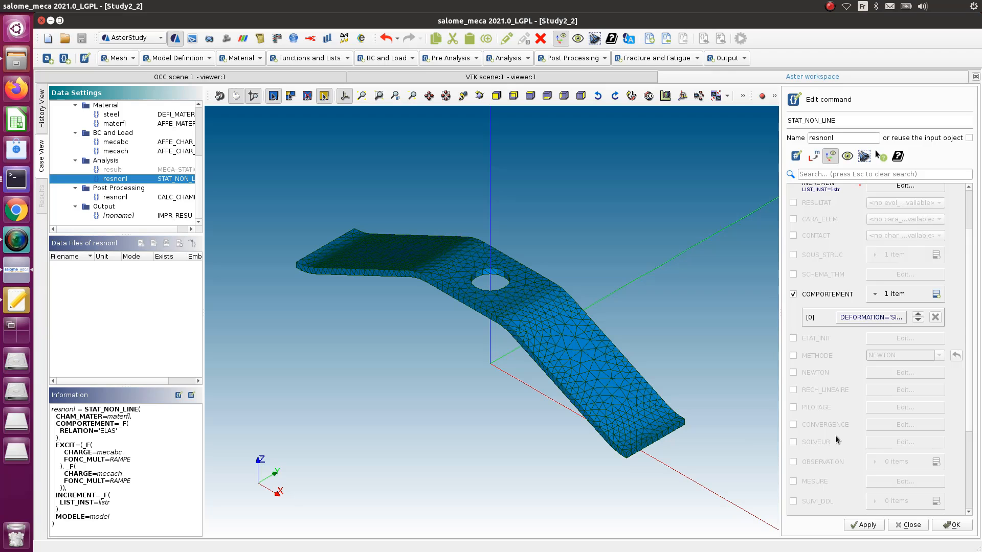
pyautogui.scroll(-2, 837, 440)
pyautogui.scroll(2, 836, 439)
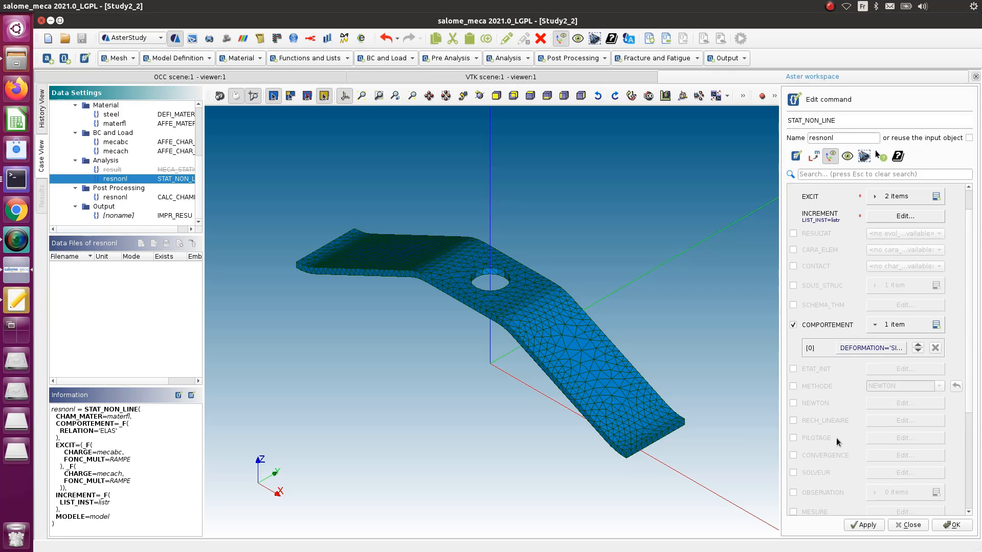
pyautogui.scroll(-4, 838, 443)
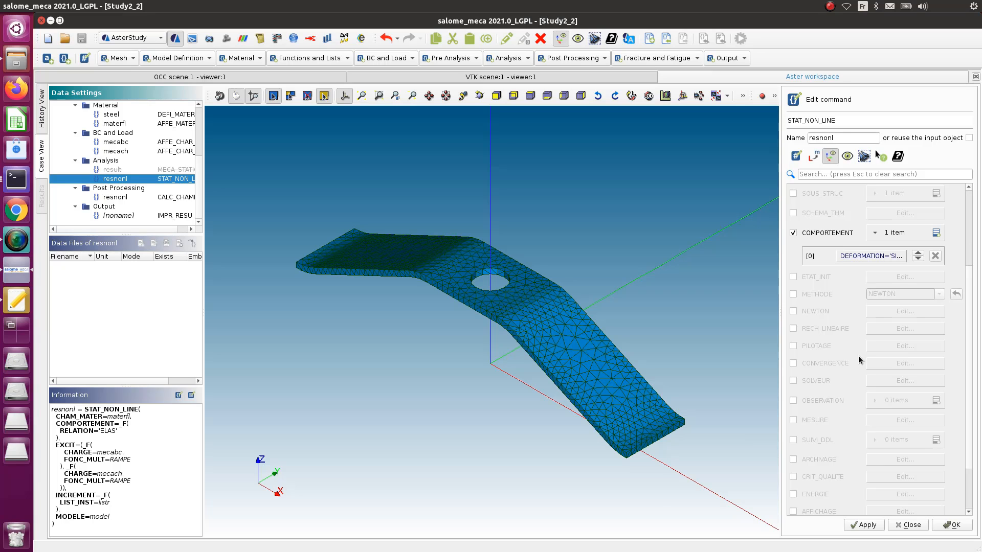
pyautogui.click(793, 294)
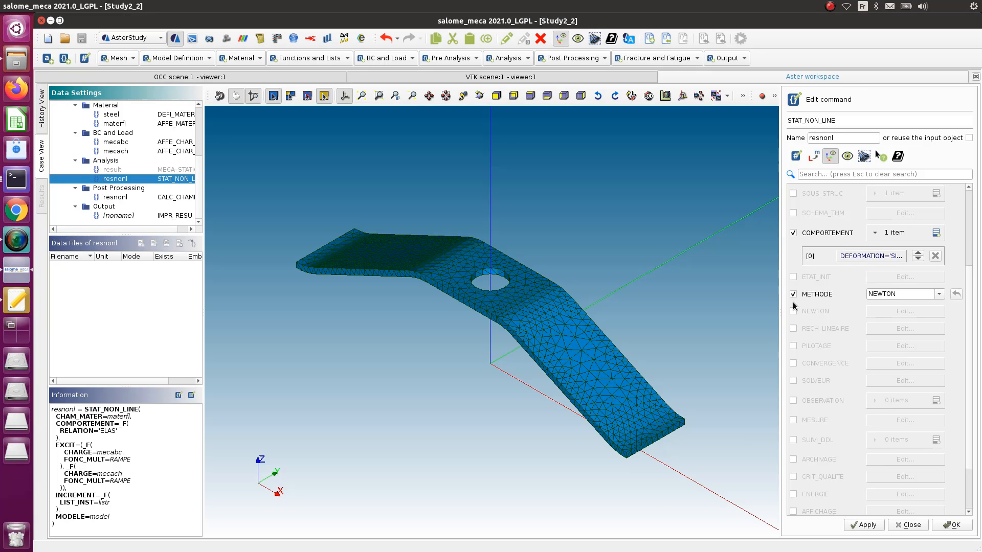
pyautogui.click(793, 311)
# Step: In resnonl's NEWTON settings, enable MATRICE with the TANGENTE option and accept the block
pyautogui.scroll(-1, 768, 361)
pyautogui.scroll(-1, 878, 368)
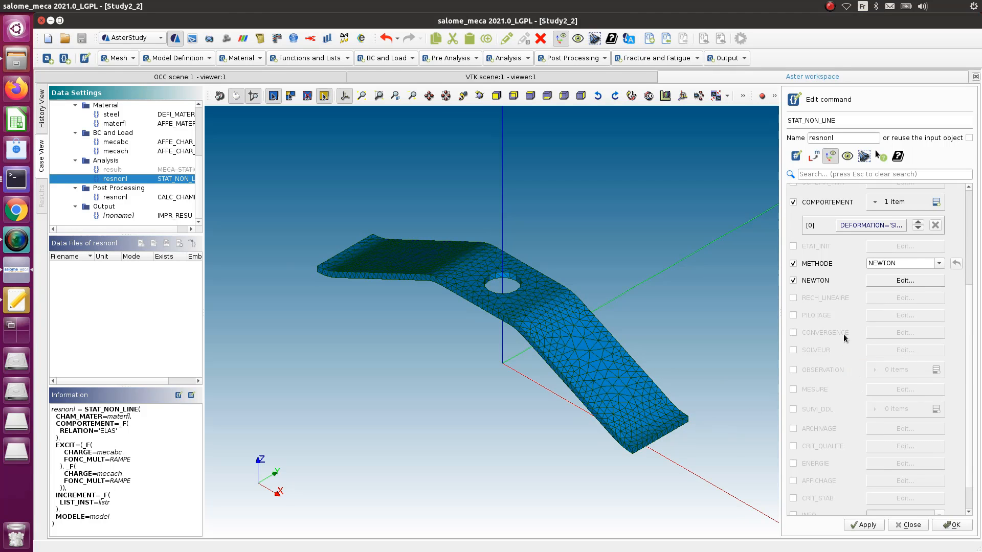
pyautogui.click(902, 280)
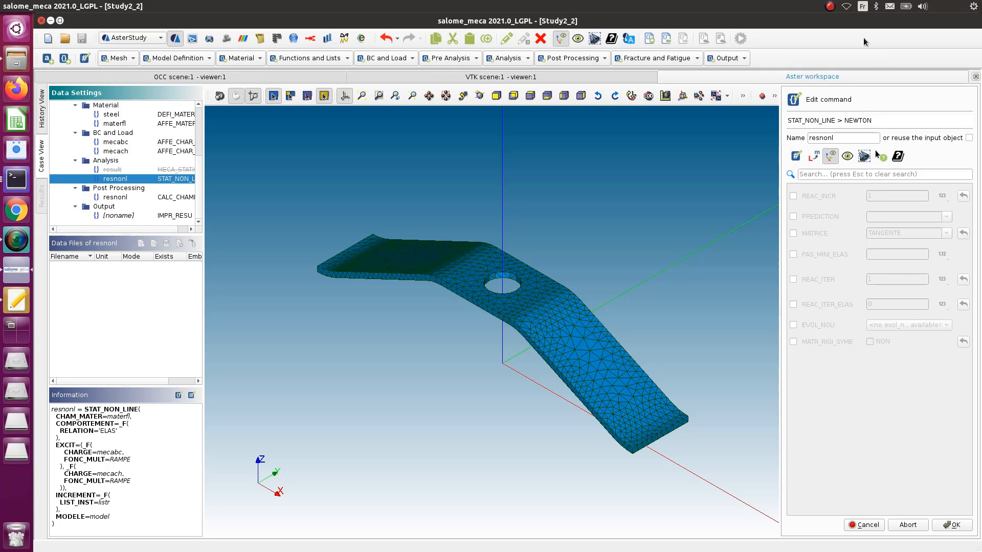
pyautogui.click(793, 233)
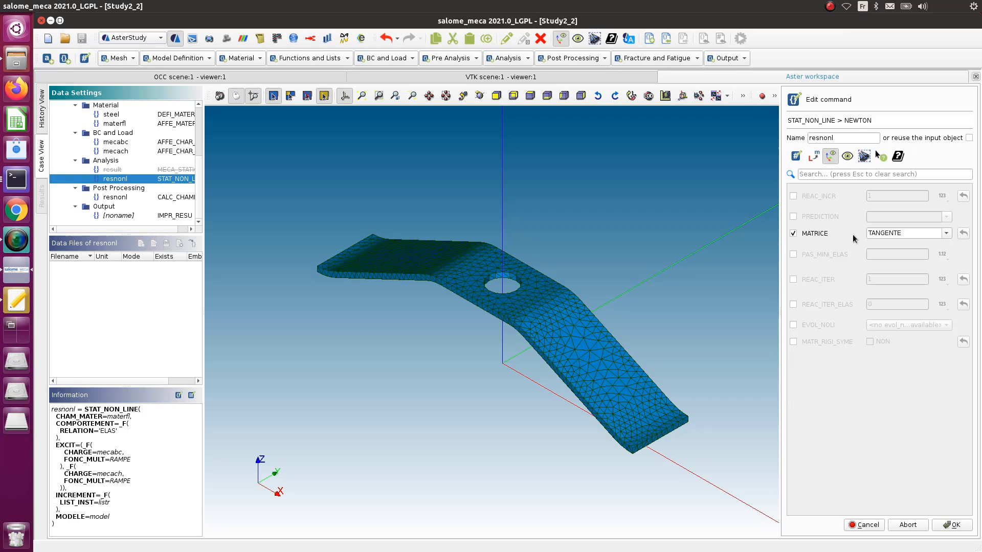
pyautogui.click(946, 233)
pyautogui.click(900, 234)
pyautogui.click(954, 525)
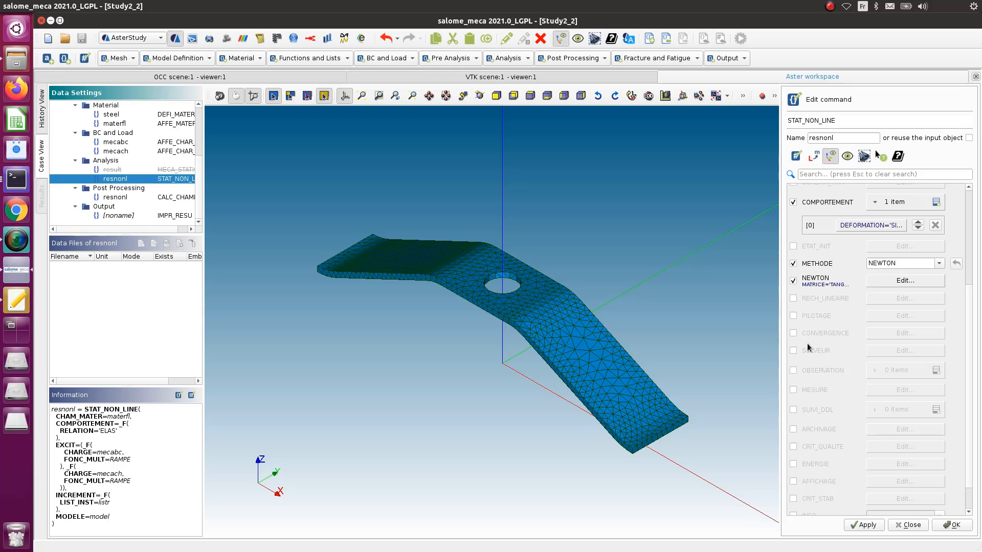
# Step: Enable CONVERGENCE with ITER_GLOB_MAXI set to 30 as well as the SOLVEUR block, and save the resnonl command
pyautogui.scroll(-1, 825, 349)
pyautogui.click(793, 303)
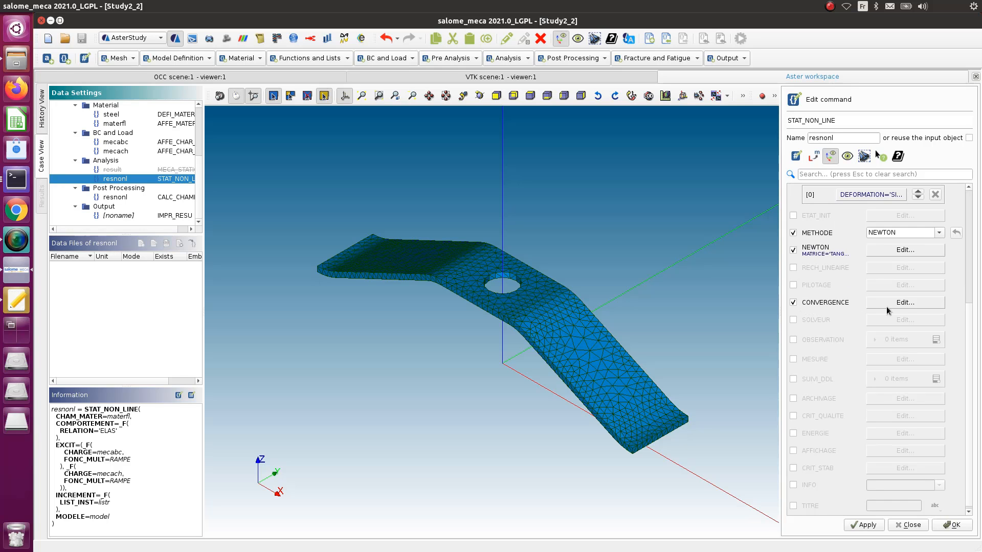
pyautogui.click(896, 306)
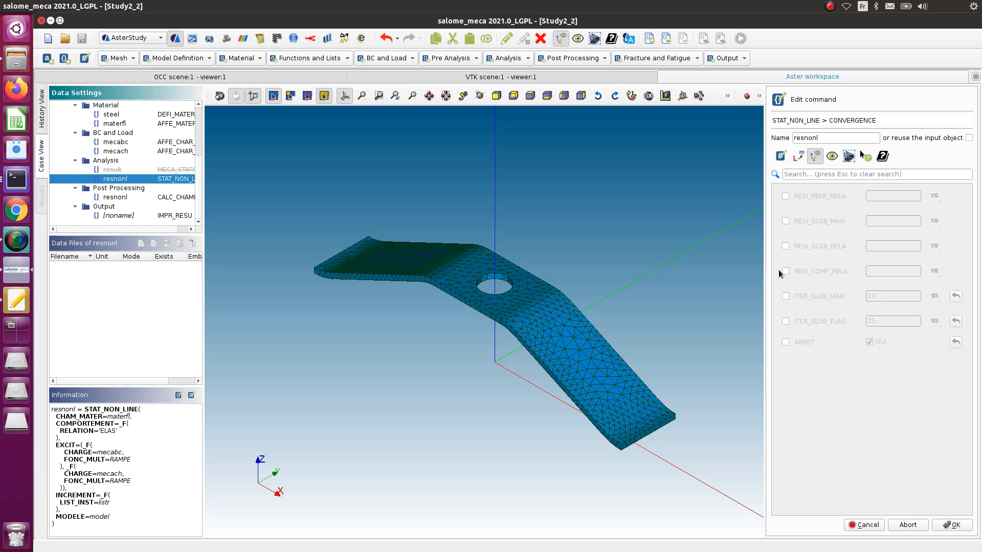
pyautogui.click(785, 297)
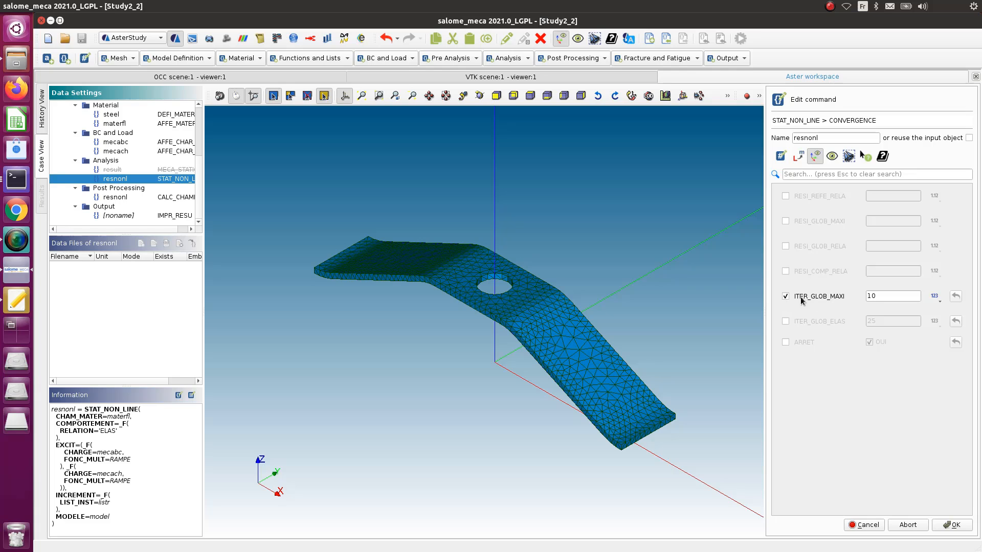
pyautogui.moveTo(892, 298); pyautogui.dragTo(846, 295)
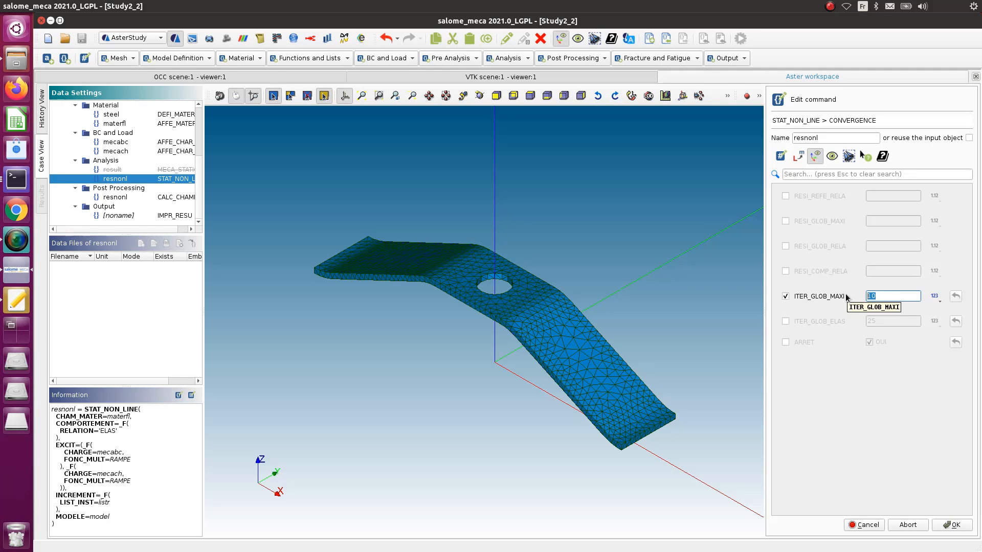
pyautogui.write('30')
pyautogui.click(908, 375)
pyautogui.click(951, 525)
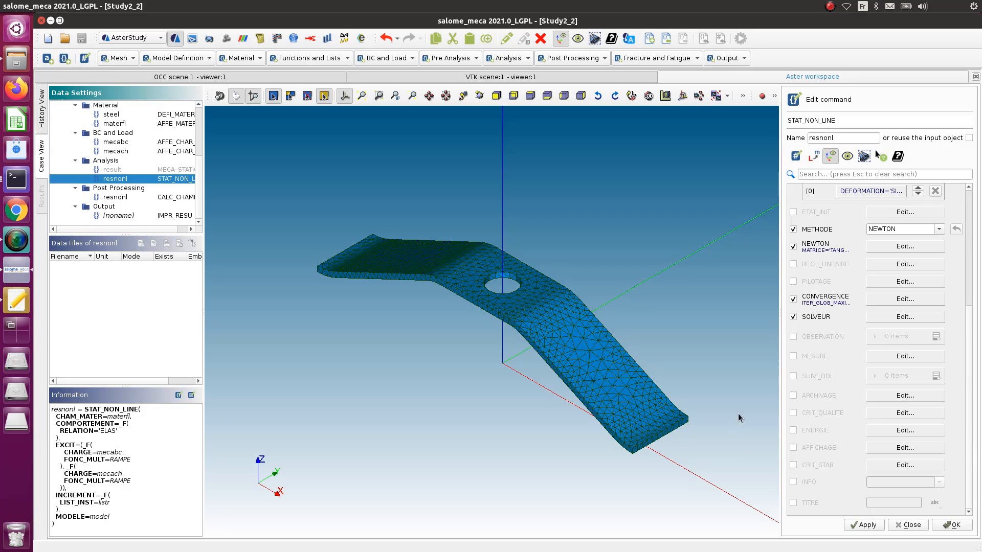
pyautogui.scroll(-1, 744, 400)
pyautogui.scroll(1, 744, 399)
pyautogui.click(955, 526)
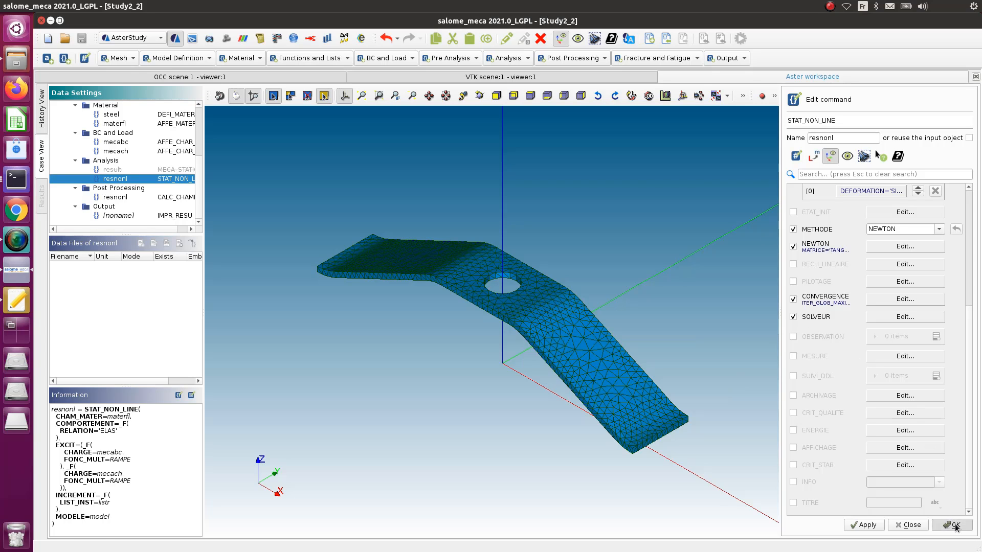
# Step: Add a DEFI_LIST_INST command and set its DEFI_LIST to use listr as LIST_INST
pyautogui.click(303, 58)
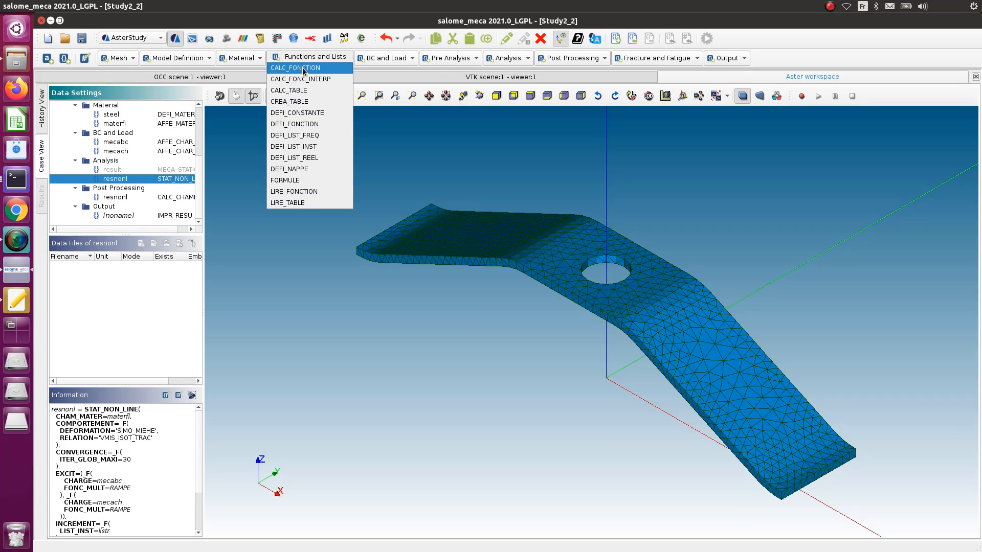
pyautogui.click(323, 147)
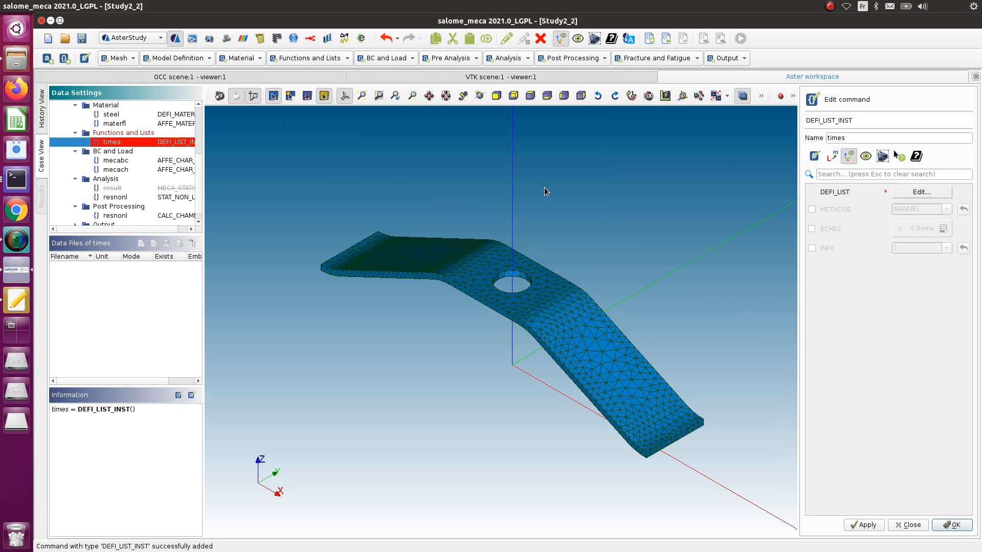
pyautogui.click(915, 193)
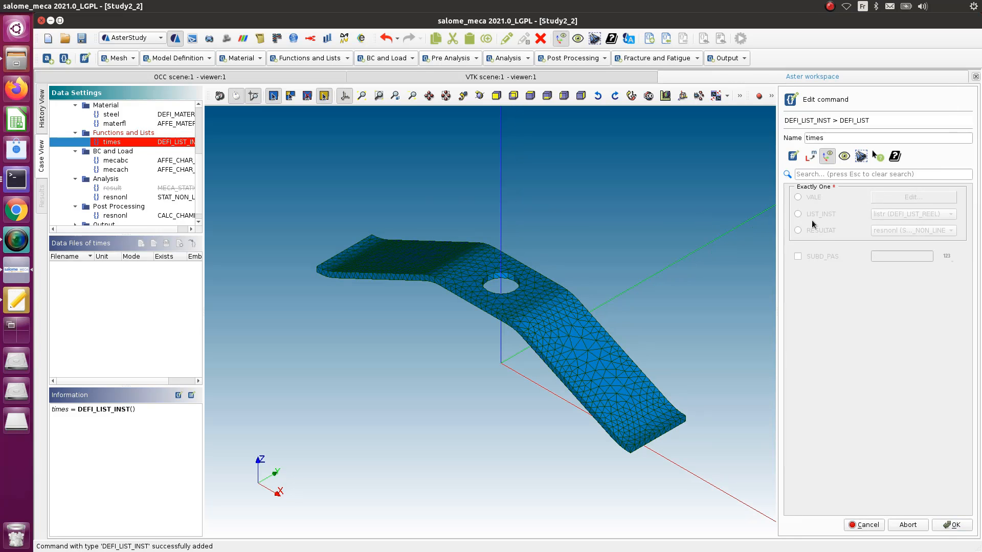
pyautogui.click(798, 213)
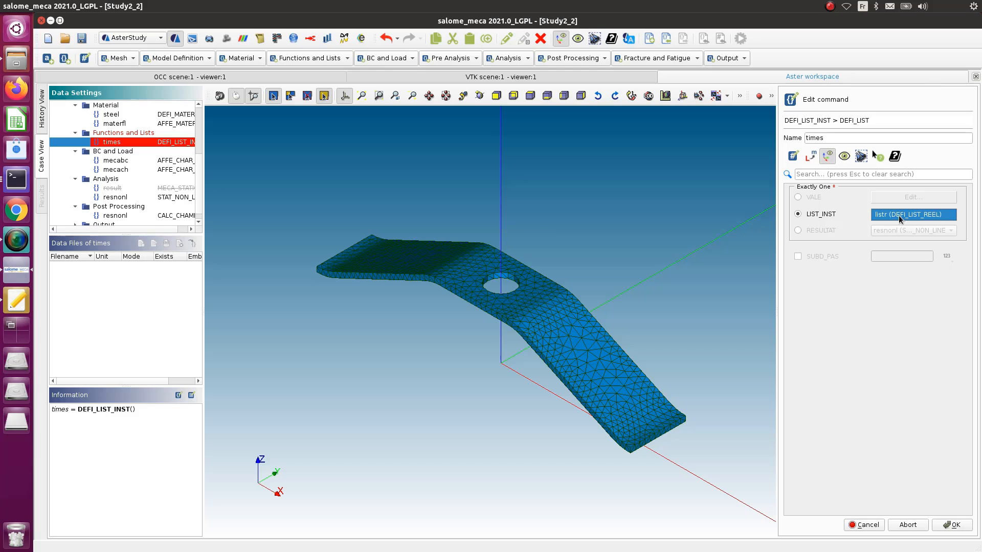
pyautogui.click(884, 216)
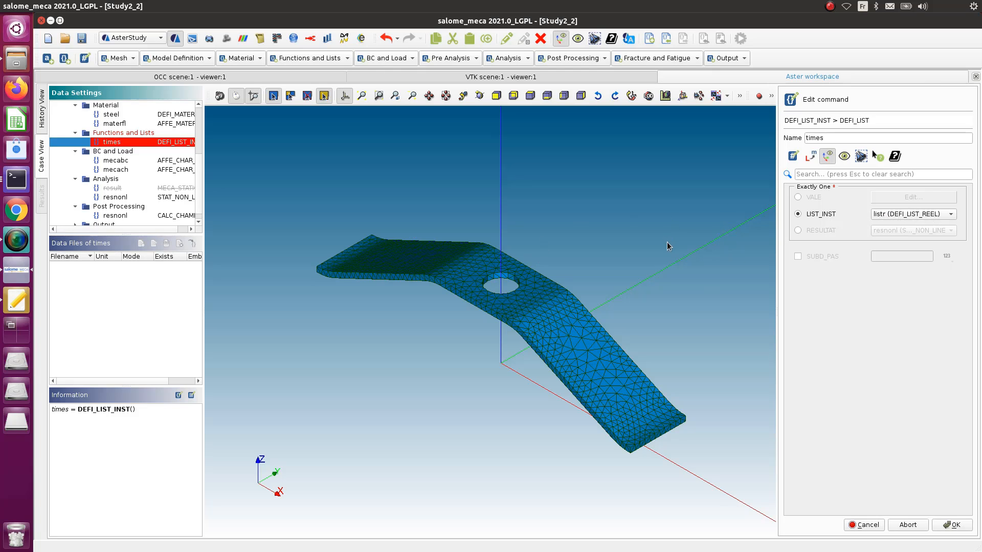
pyautogui.click(960, 528)
# Step: Enable METHODE for the times list with the AUTO option, and add one ECHEC item
pyautogui.click(811, 210)
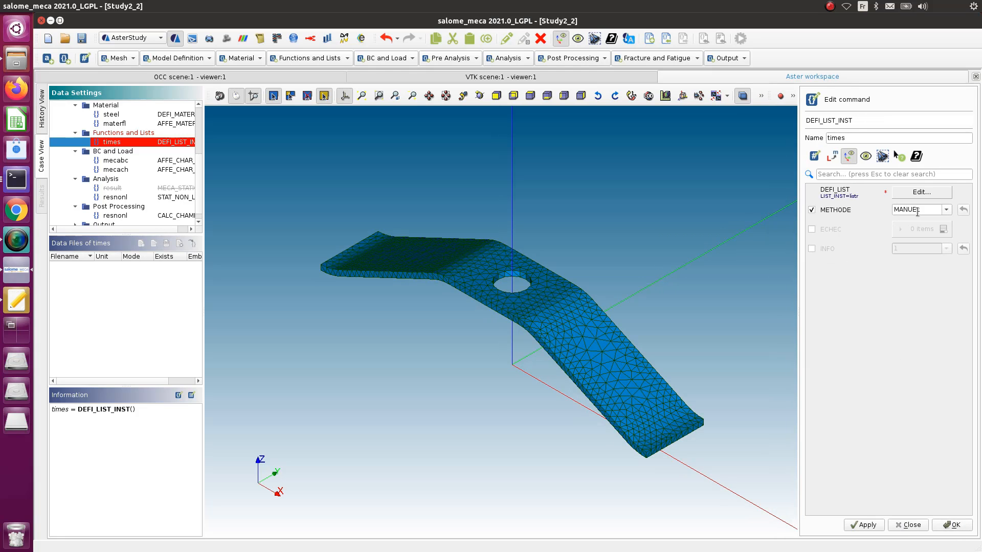
pyautogui.click(946, 210)
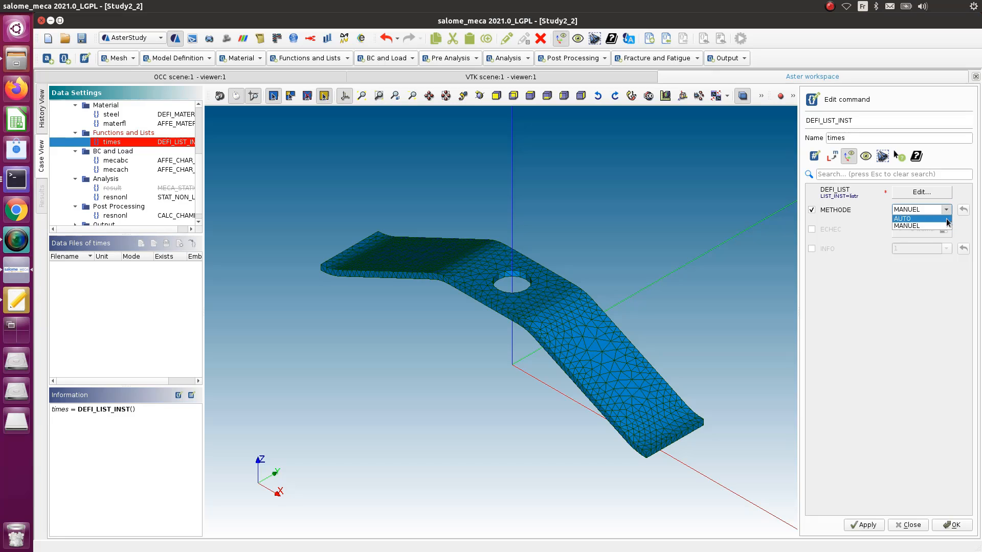
pyautogui.click(907, 219)
pyautogui.click(818, 230)
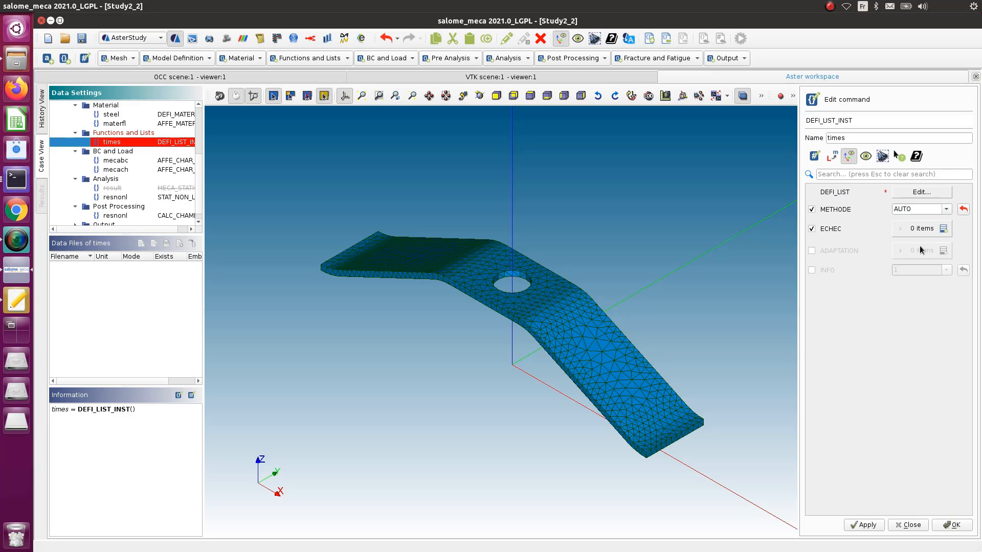
pyautogui.click(943, 228)
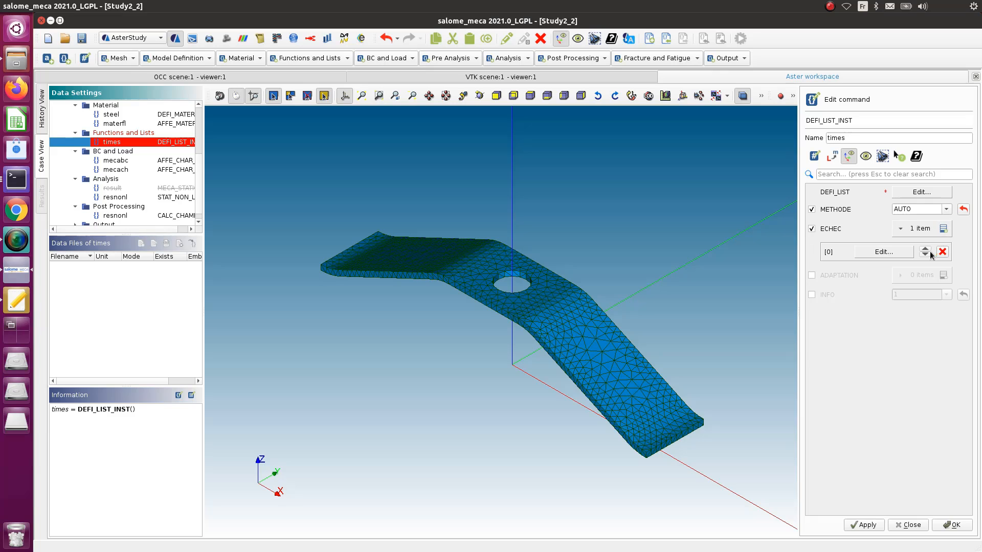
# Step: In the ECHEC item, enable EVENEMENT as ERREUR, ACTION as DECOUPE and SUBD_NIVEAU as 3, and accept it
pyautogui.click(884, 255)
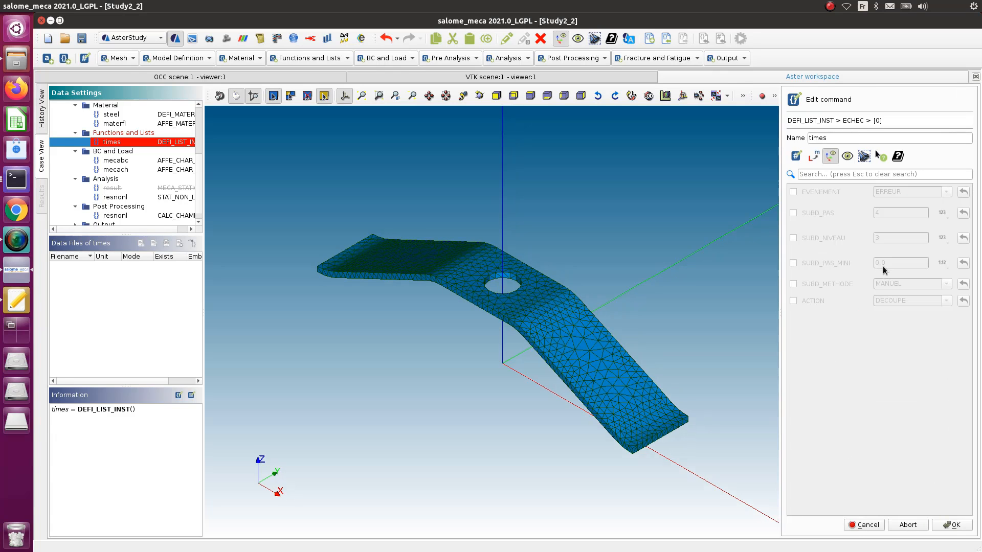
pyautogui.click(793, 192)
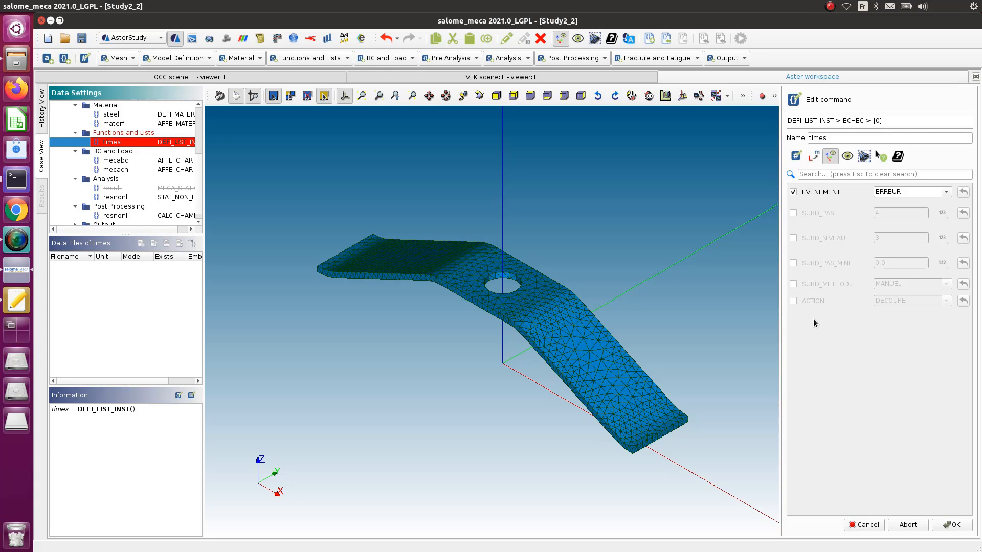
pyautogui.click(793, 300)
pyautogui.click(793, 238)
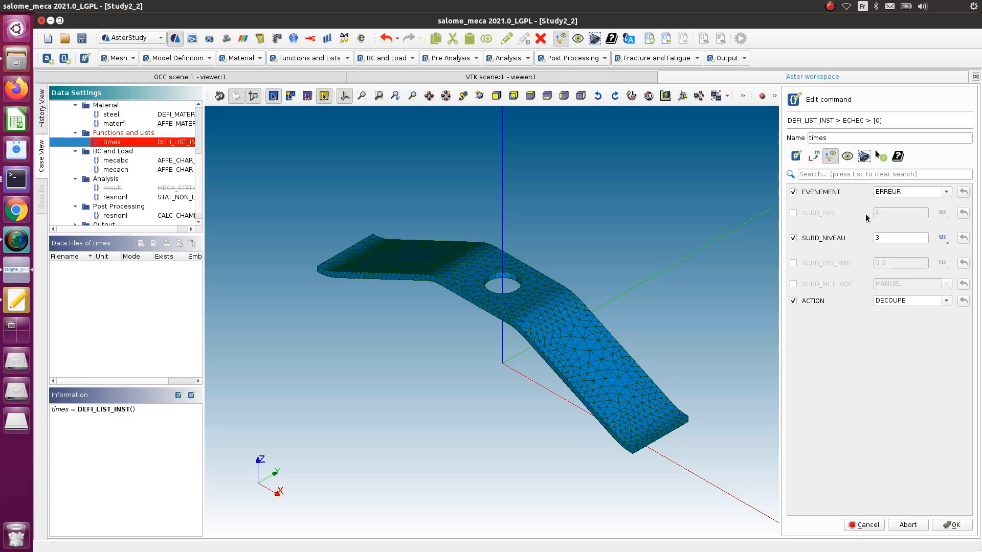
pyautogui.click(968, 524)
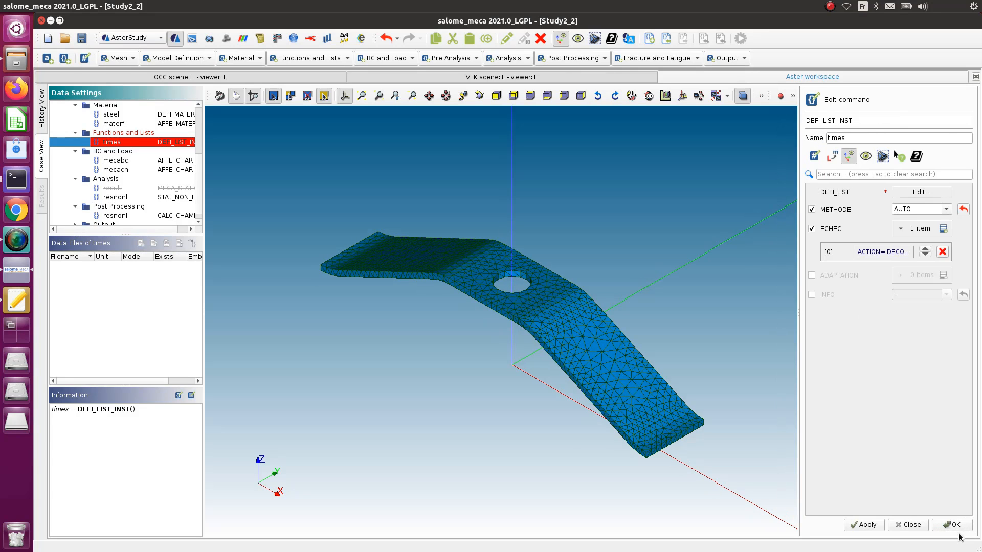
# Step: Reselect LIST_INST with listr in the DEFI_LIST block of times, and save the command
pyautogui.click(954, 525)
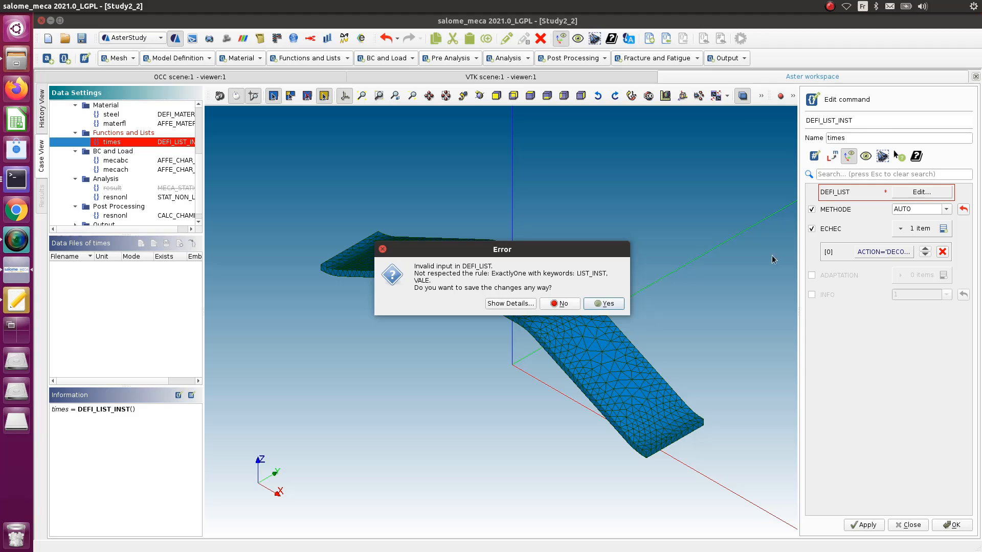
pyautogui.click(560, 305)
pyautogui.click(920, 192)
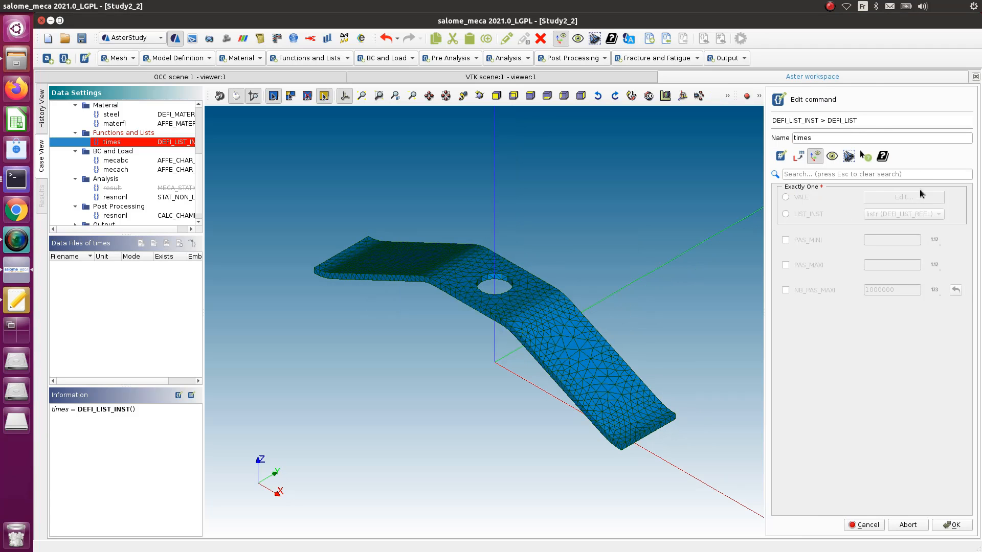
pyautogui.click(784, 215)
pyautogui.click(952, 525)
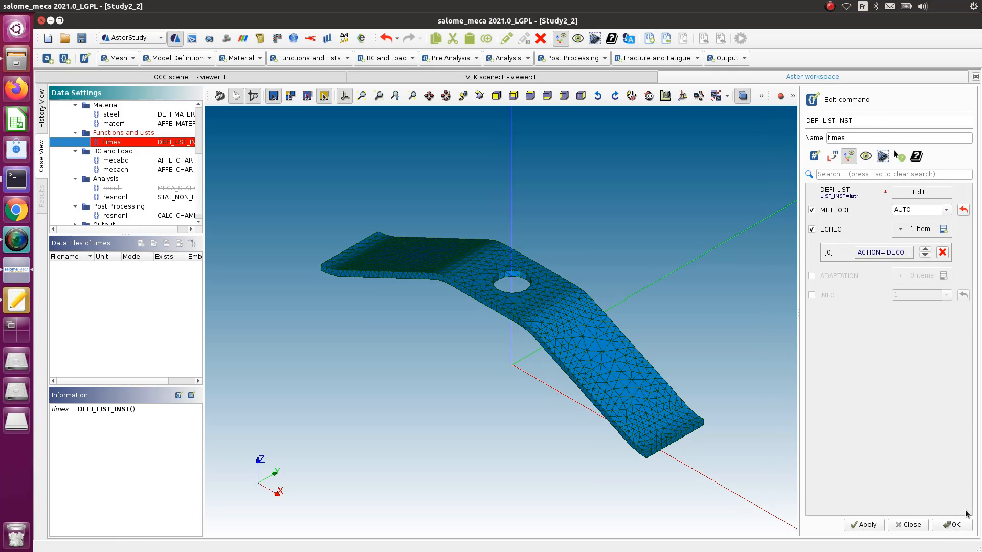
pyautogui.click(953, 526)
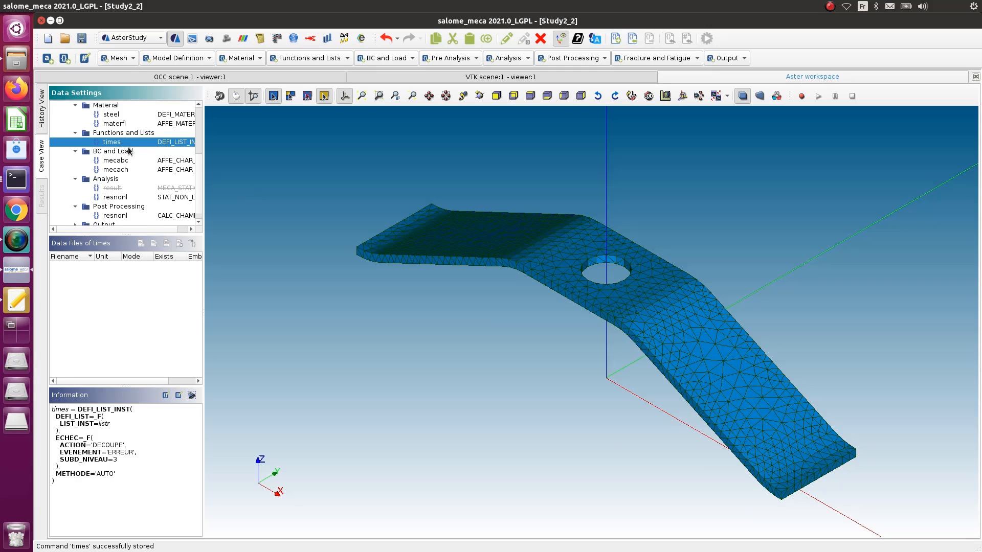
# Step: In the resnonl nonlinear analysis, set the LIST_INST of INCREMENT to times and accept the block
pyautogui.scroll(-1, 113, 186)
pyautogui.click(126, 206)
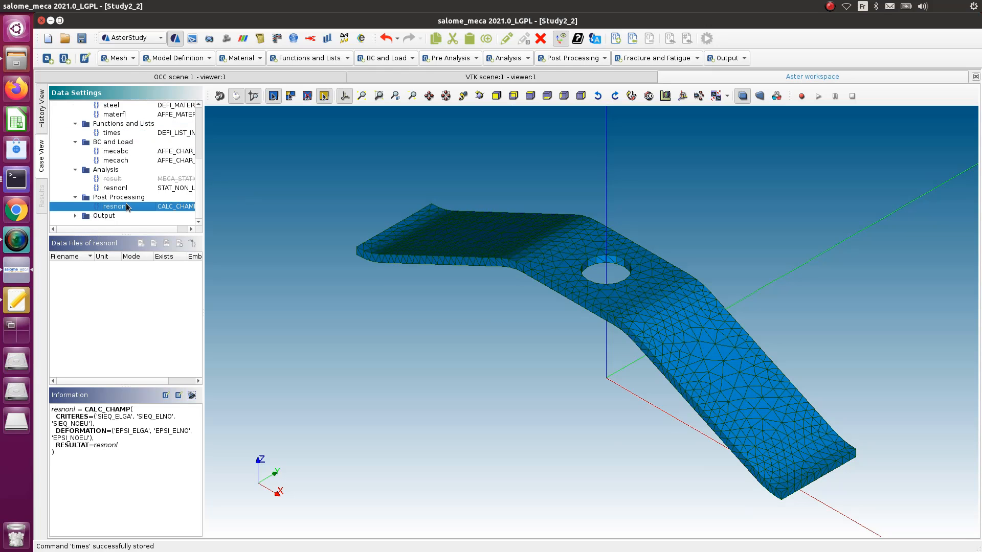
pyautogui.doubleClick(116, 188)
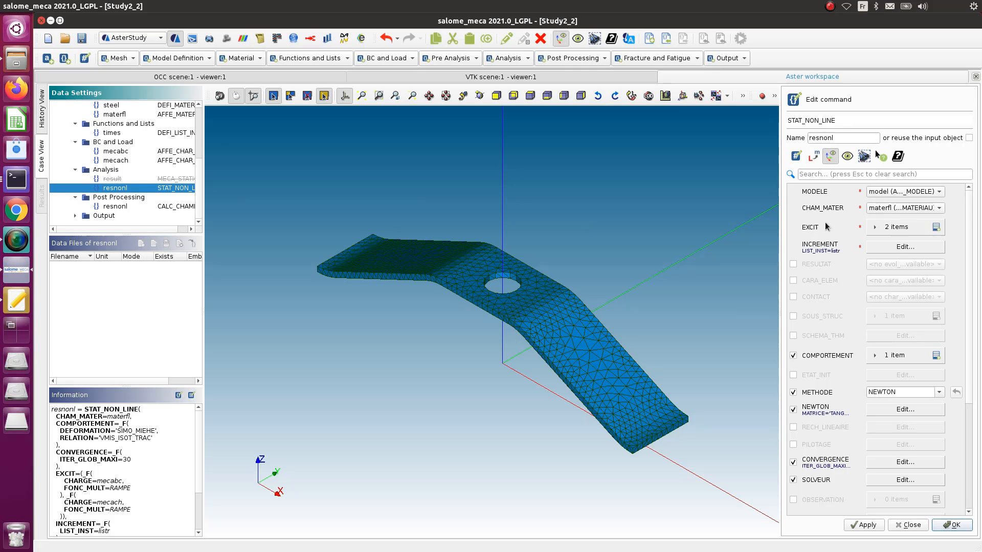
pyautogui.click(918, 249)
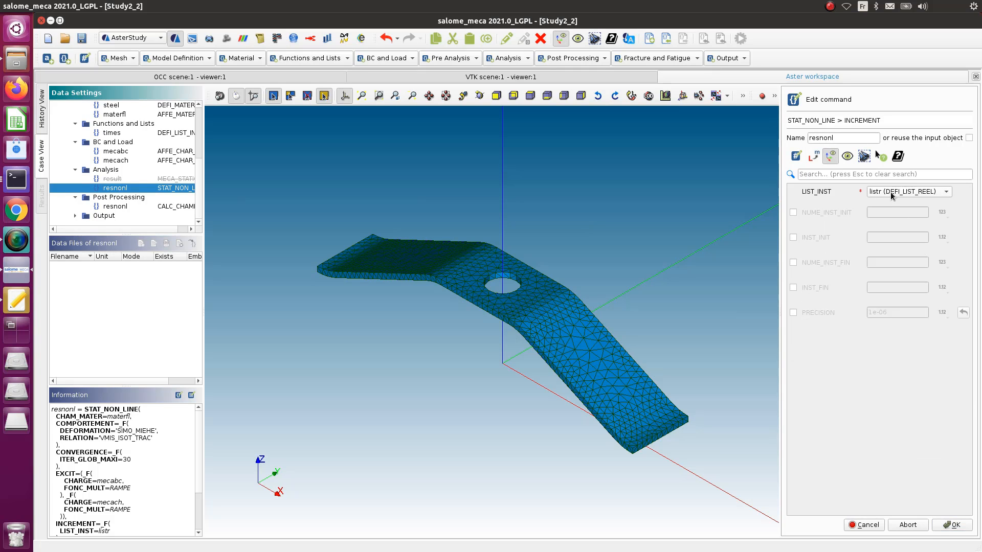
pyautogui.click(891, 194)
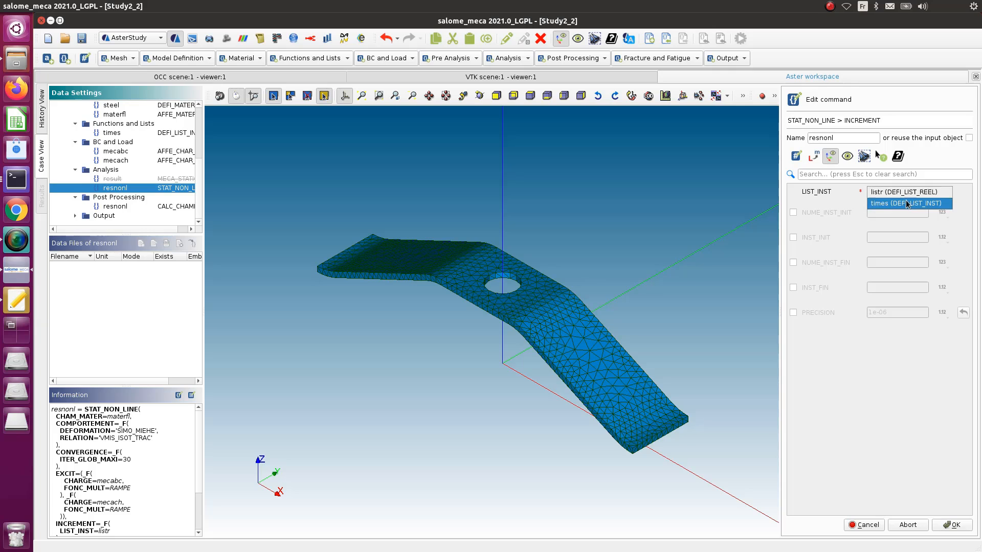
pyautogui.click(906, 204)
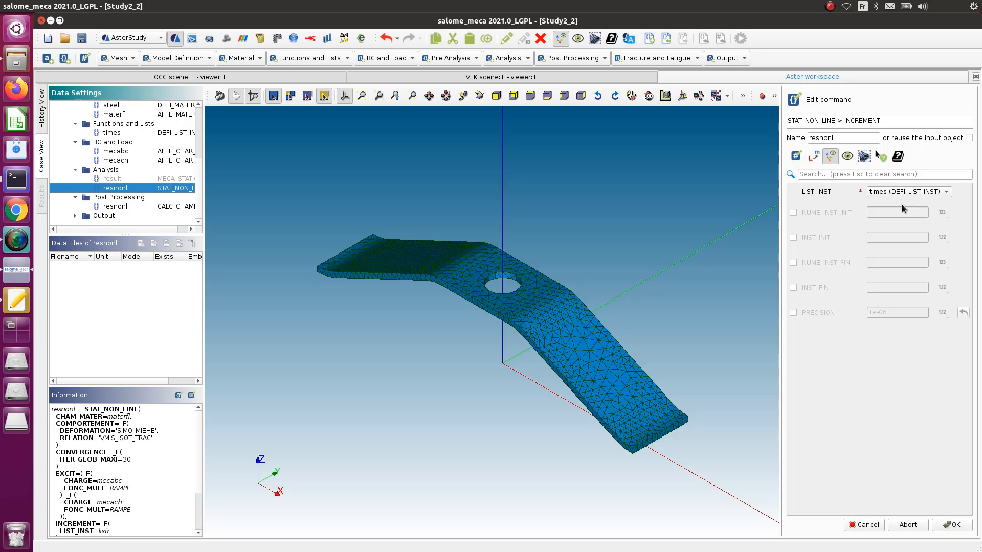
pyautogui.click(951, 526)
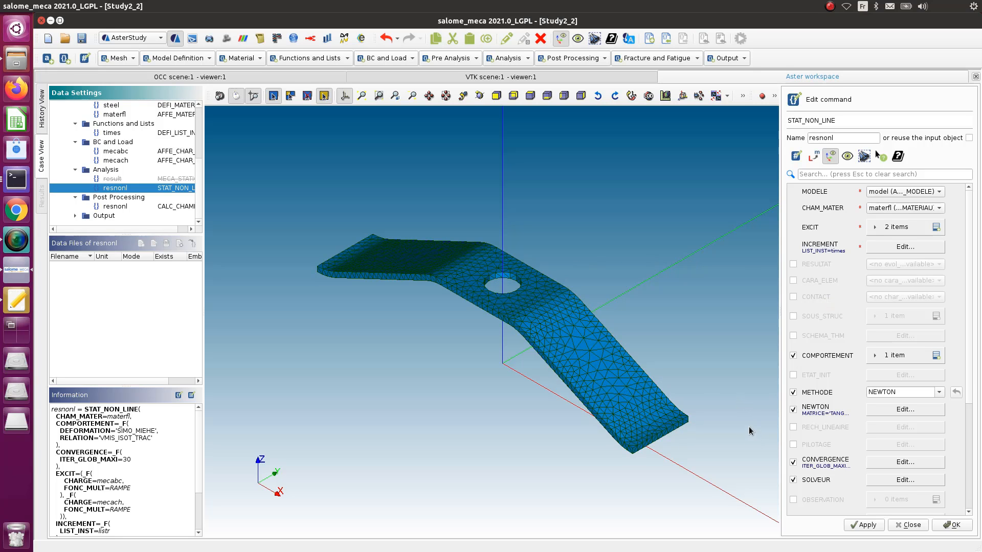
# Step: Review the remaining resnonl keywords and save the edited STAT_NON_LINE command
pyautogui.scroll(-3, 813, 384)
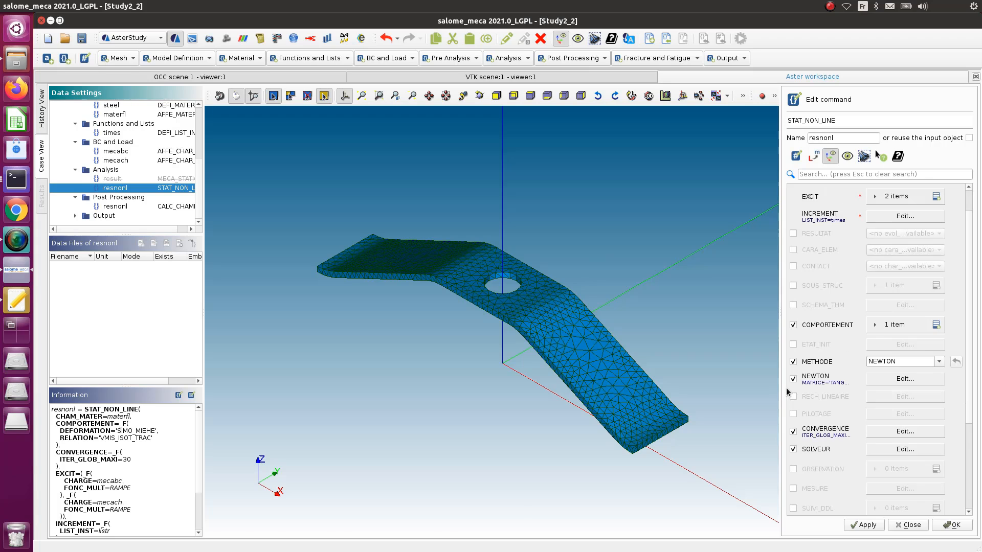
pyautogui.scroll(-2, 813, 384)
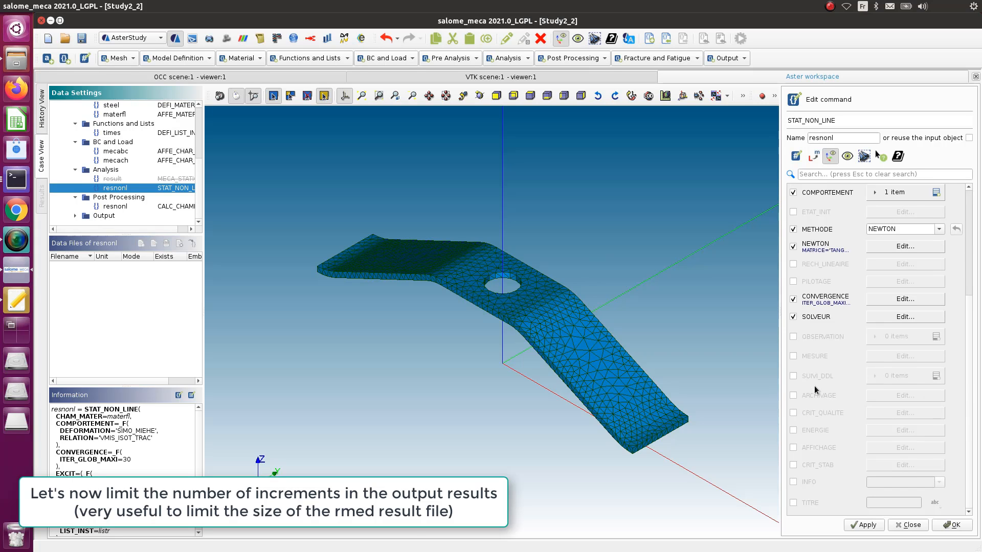
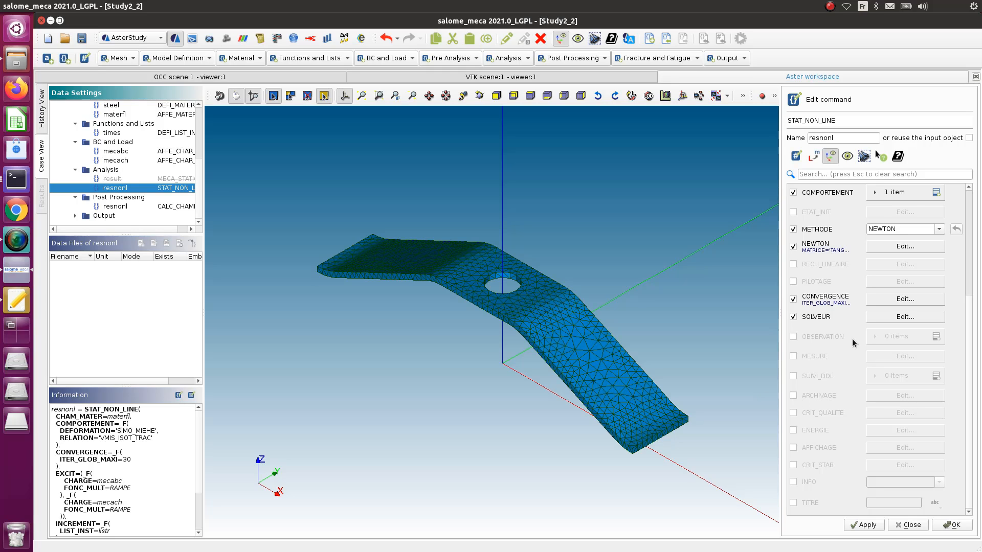
pyautogui.click(813, 155)
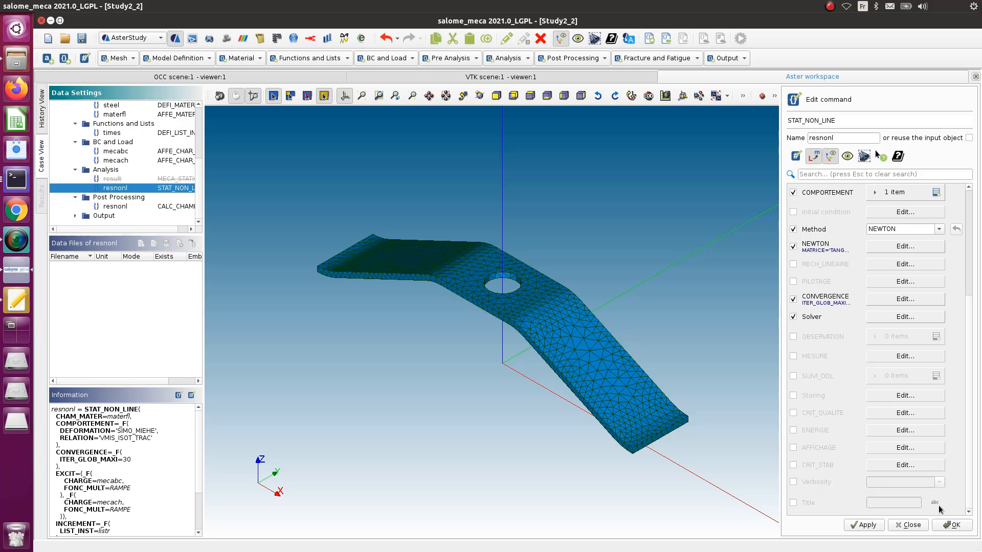
pyautogui.click(957, 527)
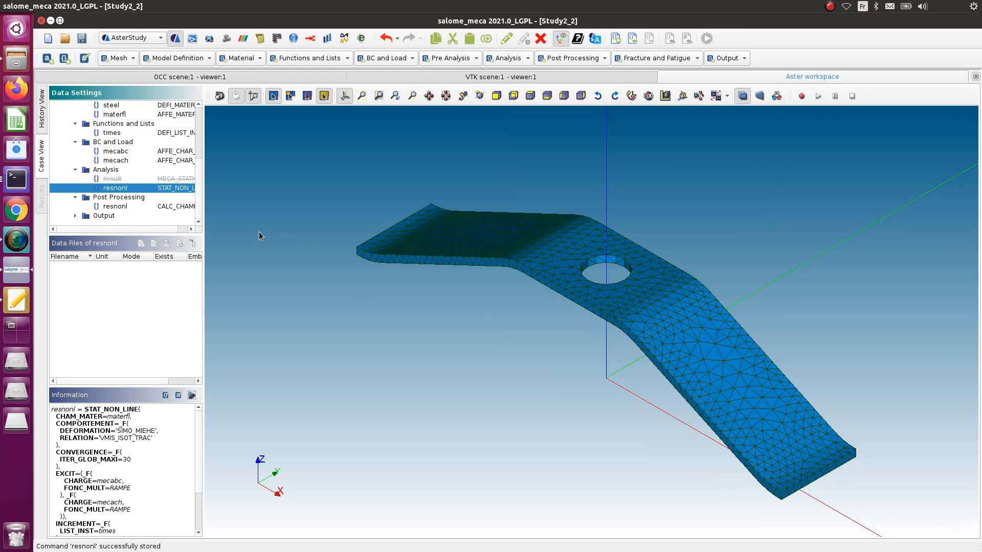
pyautogui.click(316, 60)
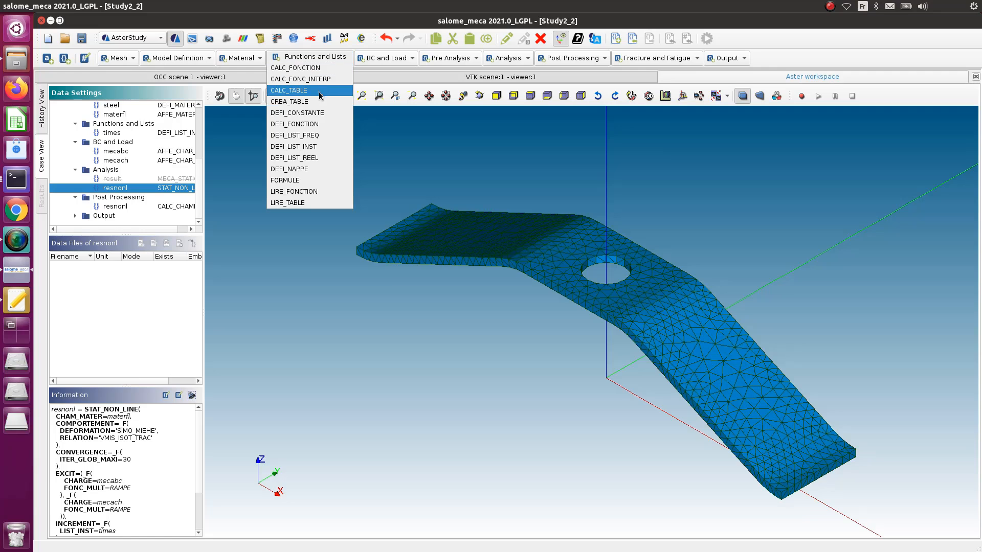
pyautogui.click(315, 125)
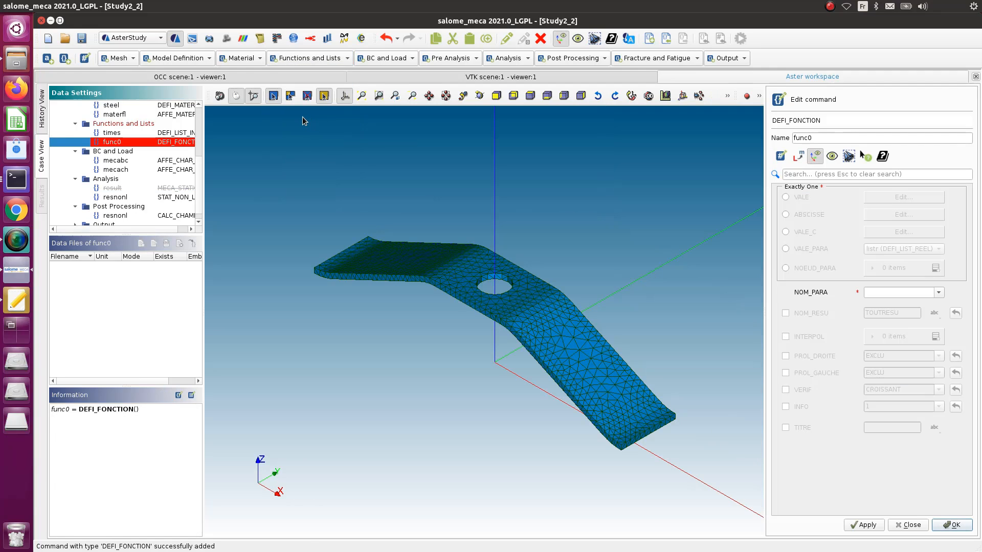
pyautogui.click(903, 528)
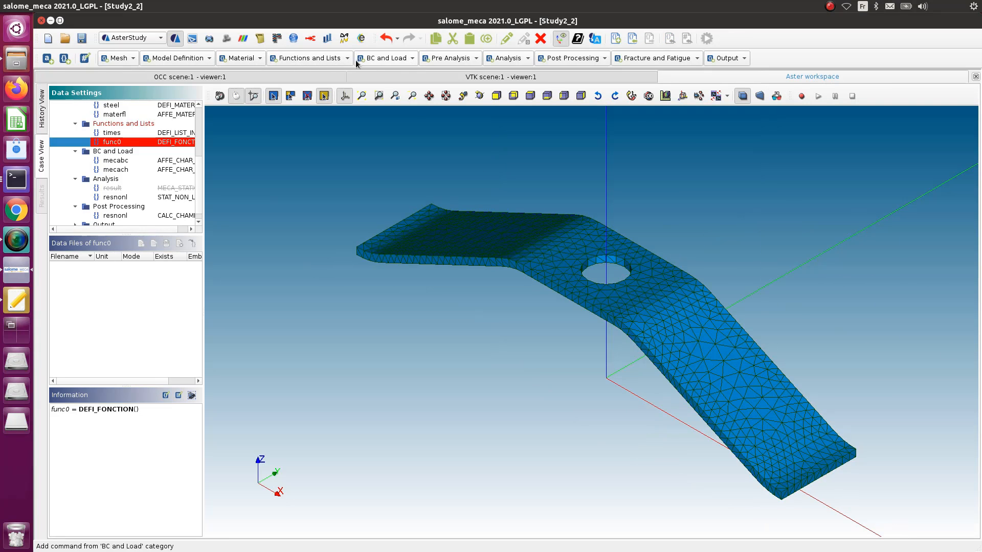
# Step: Add a DEFI_LIST_REEL command named storing, with DEBUT set to 0 and INTERVALLE enabled
pyautogui.click(332, 60)
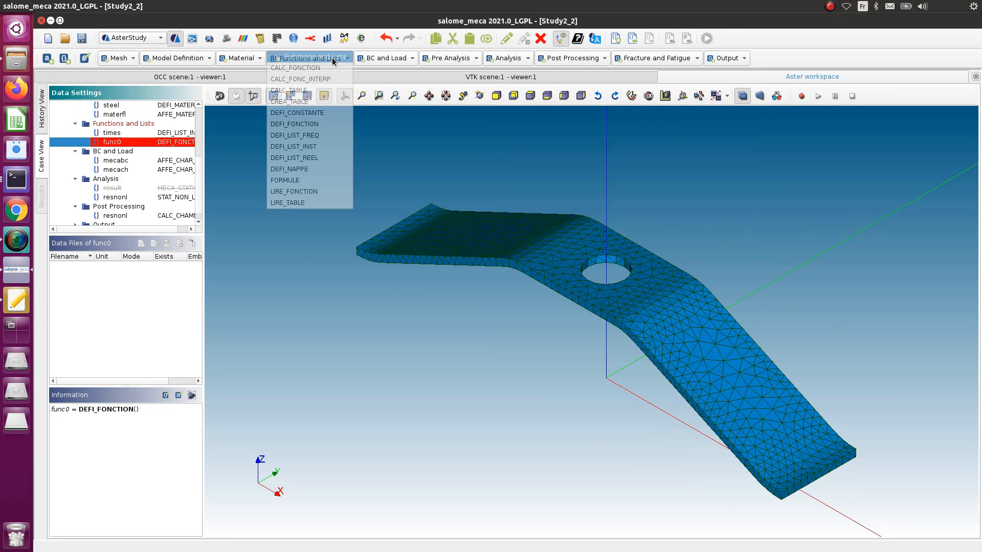
pyautogui.click(326, 159)
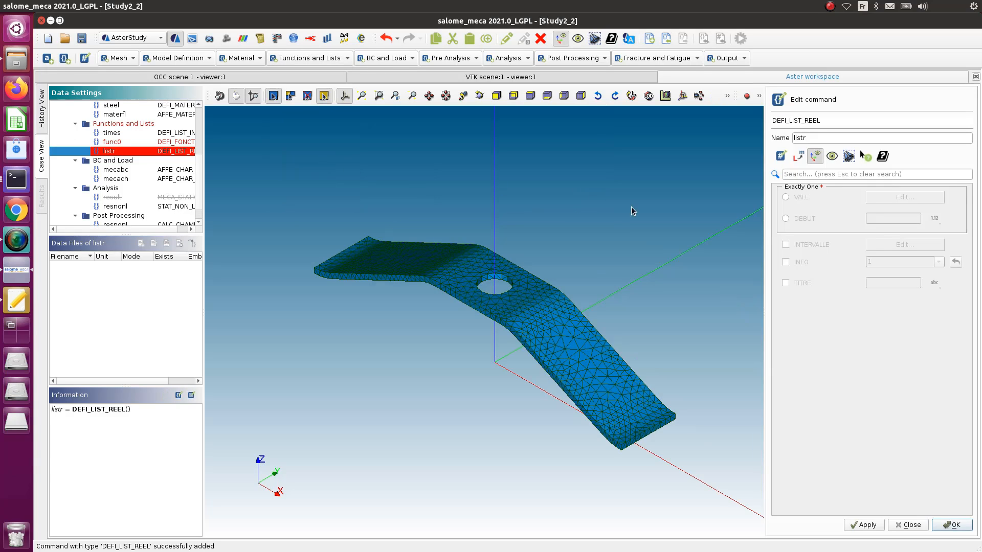
pyautogui.click(786, 218)
pyautogui.click(900, 218)
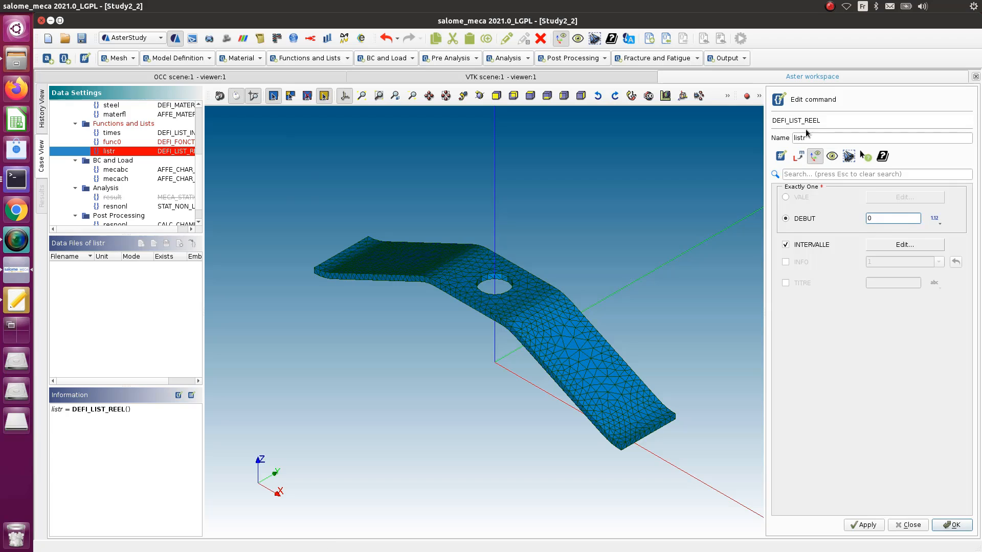
pyautogui.moveTo(813, 136); pyautogui.dragTo(781, 134)
pyautogui.write('st')
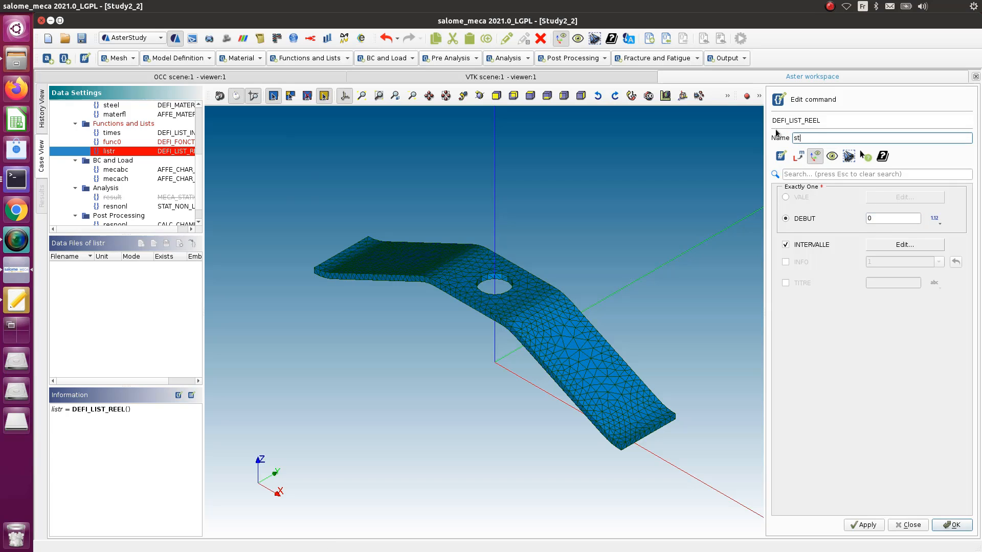
pyautogui.write('oring')
# Step: Define storing's interval until 1.0 with 20 as its number of steps, and save the command
pyautogui.click(893, 246)
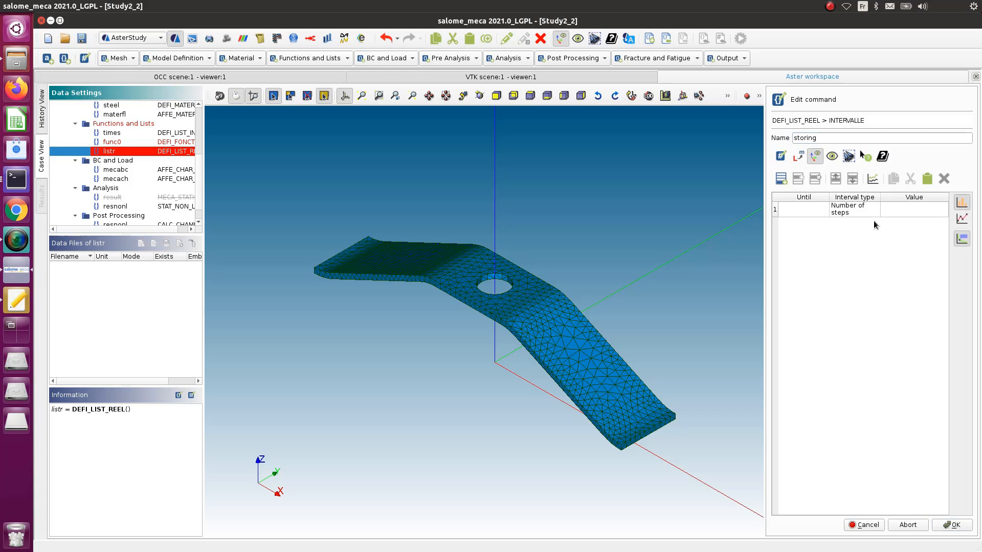
pyautogui.doubleClick(812, 207)
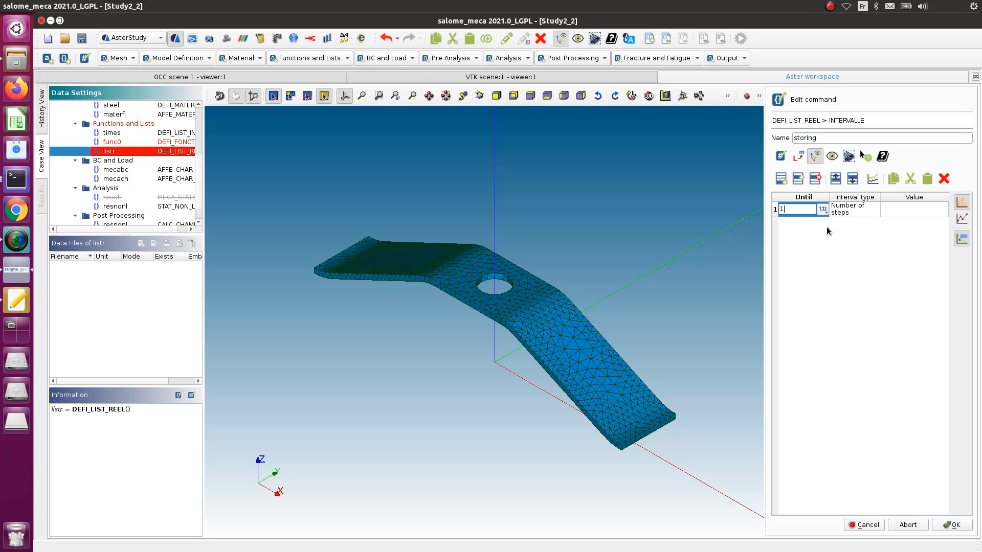
pyautogui.doubleClick(864, 207)
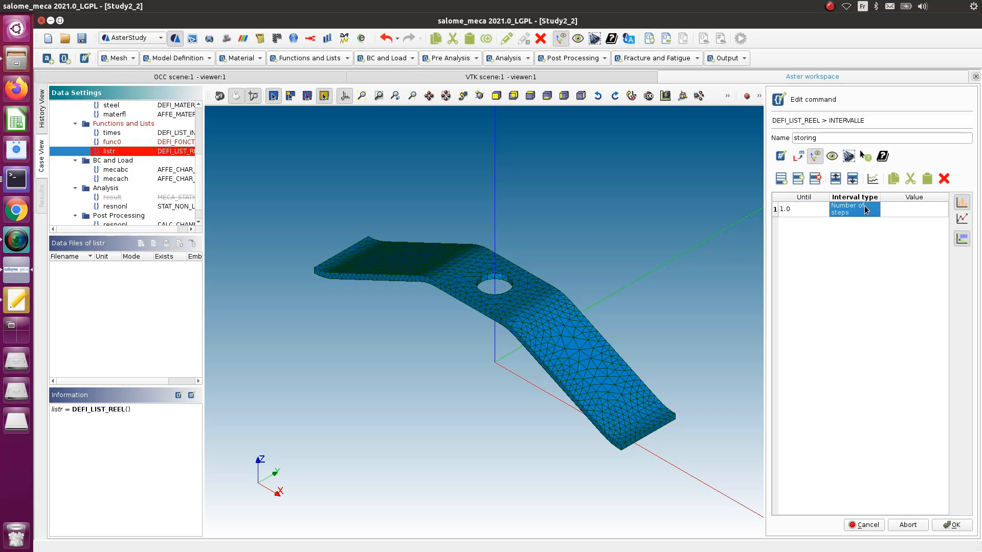
pyautogui.click(865, 209)
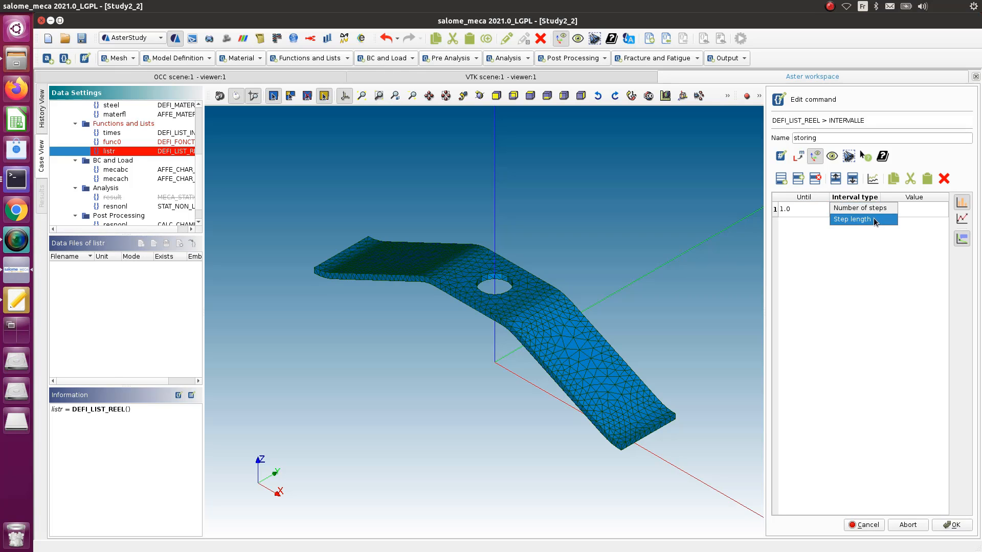
pyautogui.click(876, 210)
pyautogui.click(909, 207)
pyautogui.doubleClick(912, 207)
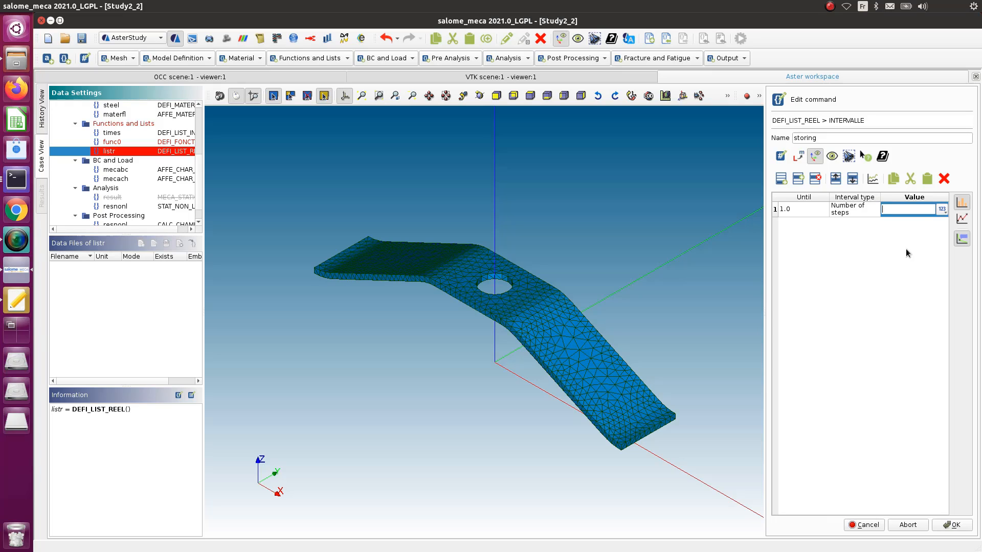
pyautogui.write('3')
pyautogui.press('BackSpace')
pyautogui.write('20')
pyautogui.press('Return')
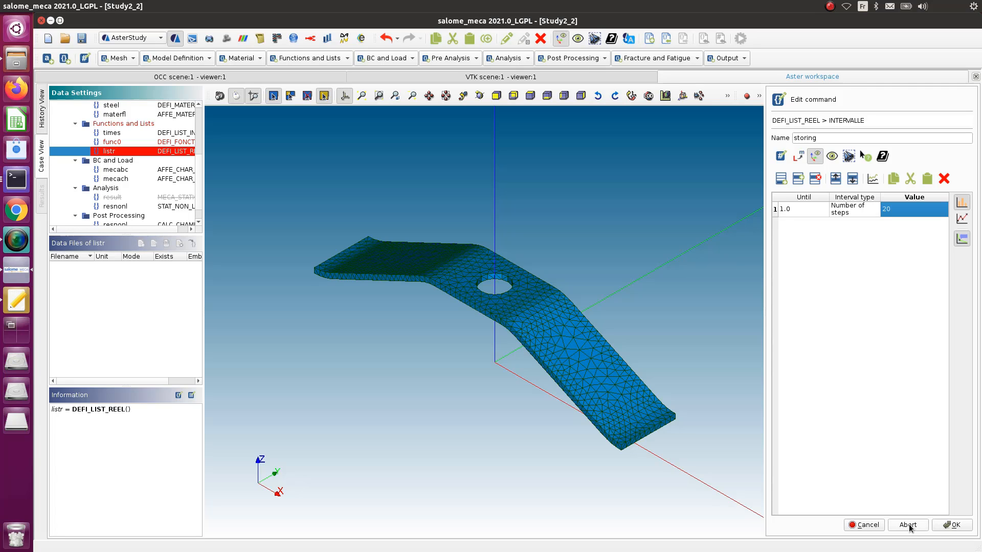
pyautogui.click(951, 525)
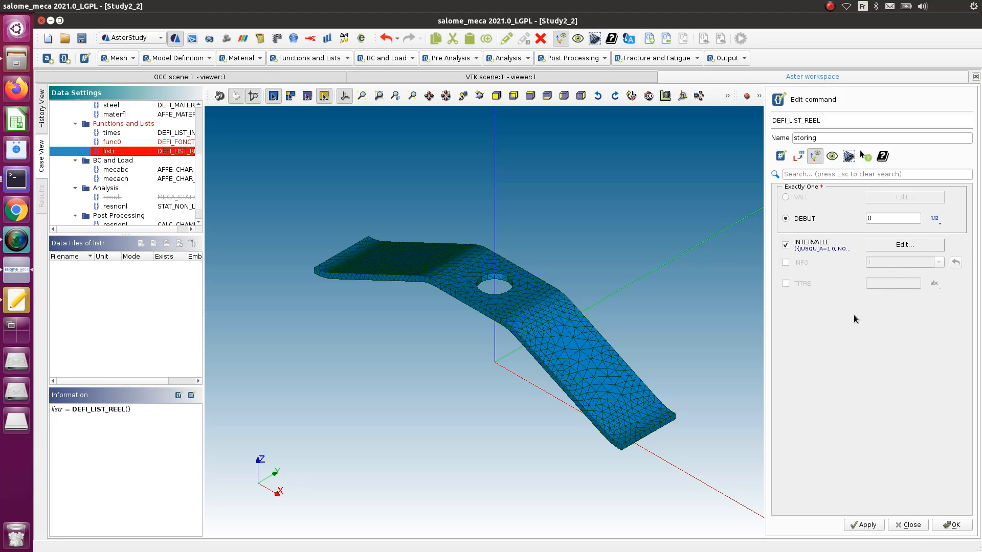
pyautogui.click(949, 525)
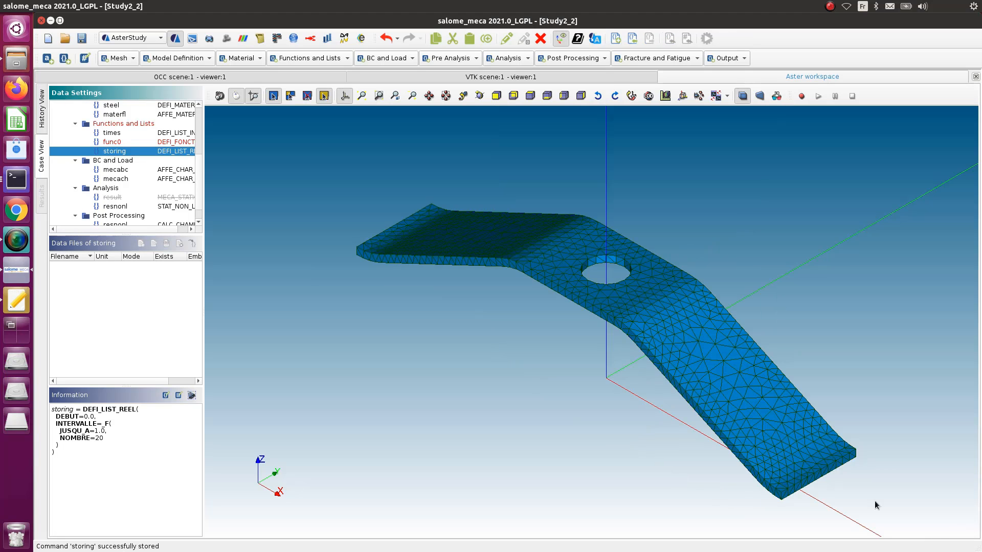
# Step: Enable ARCHIVAGE in resnonl with LIST_INST set to storing, and save the command and the study
pyautogui.scroll(-1, 195, 180)
pyautogui.doubleClick(139, 188)
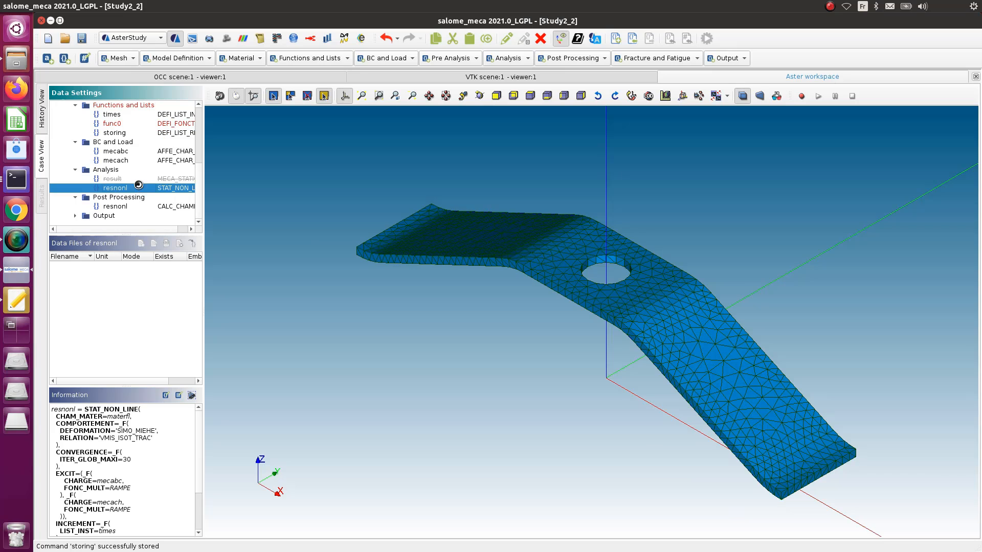
pyautogui.scroll(-5, 852, 351)
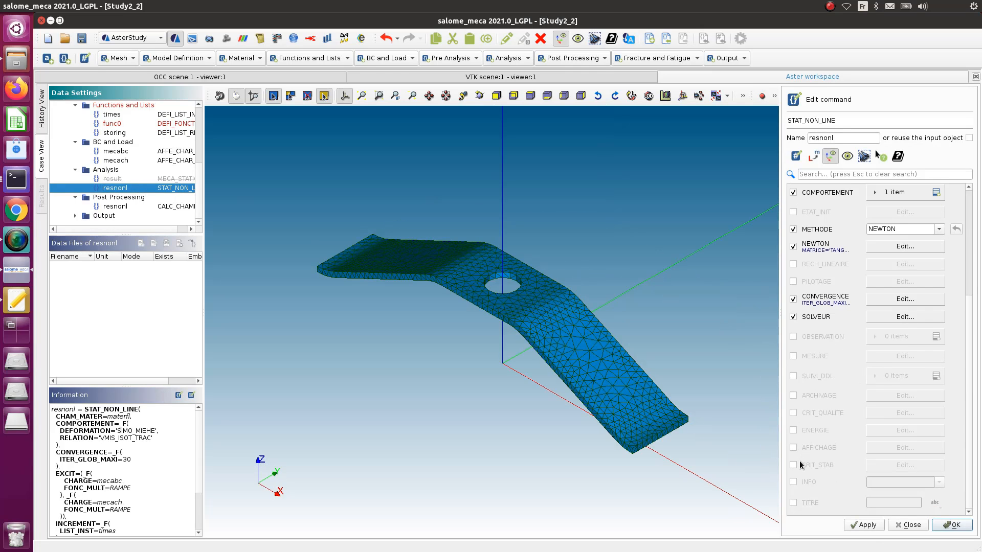
pyautogui.click(793, 396)
pyautogui.click(902, 397)
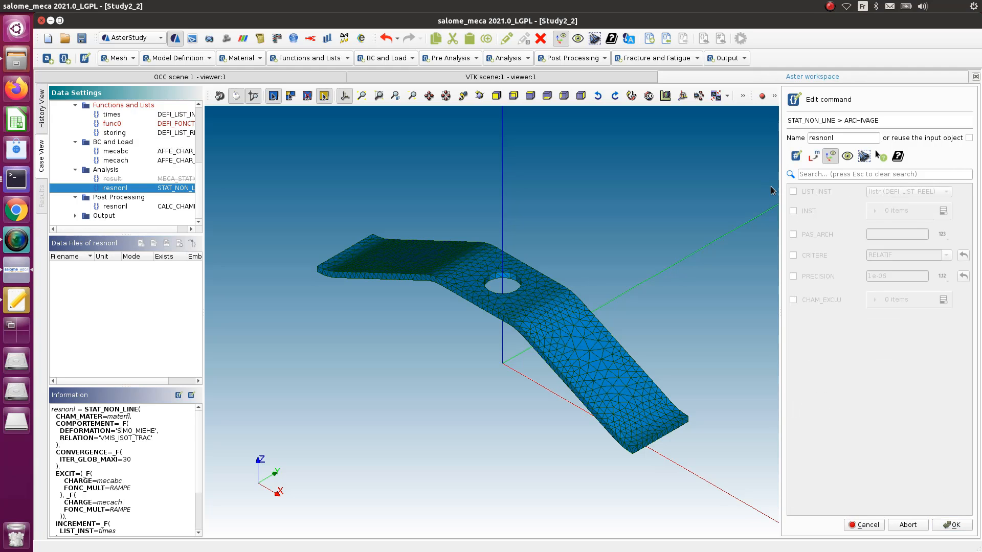
pyautogui.click(793, 191)
pyautogui.click(903, 191)
pyautogui.click(903, 206)
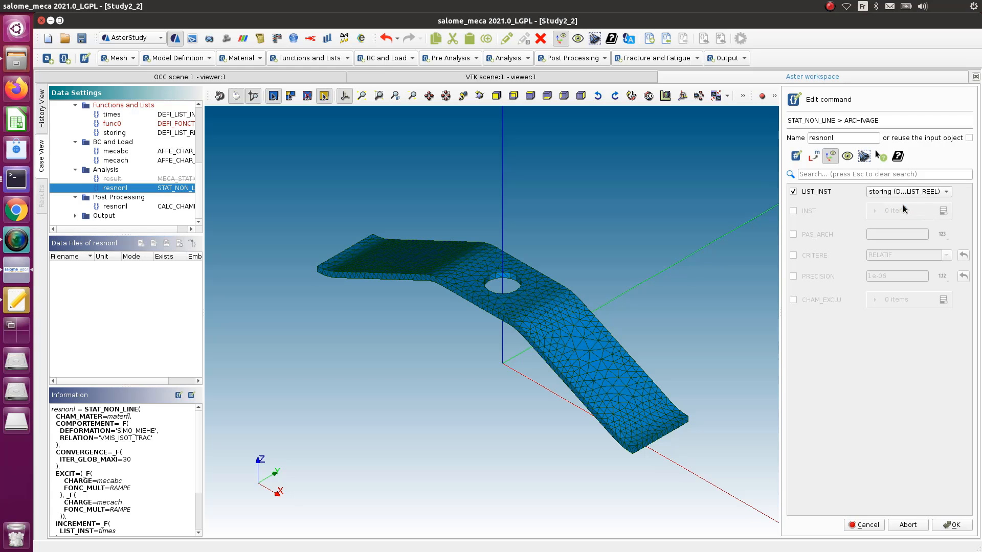
pyautogui.click(951, 524)
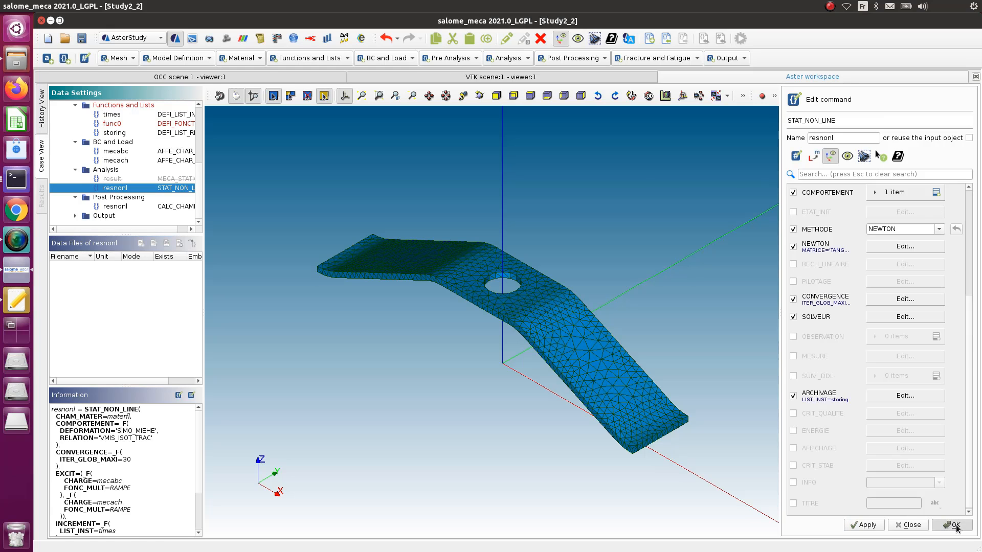
pyautogui.click(951, 525)
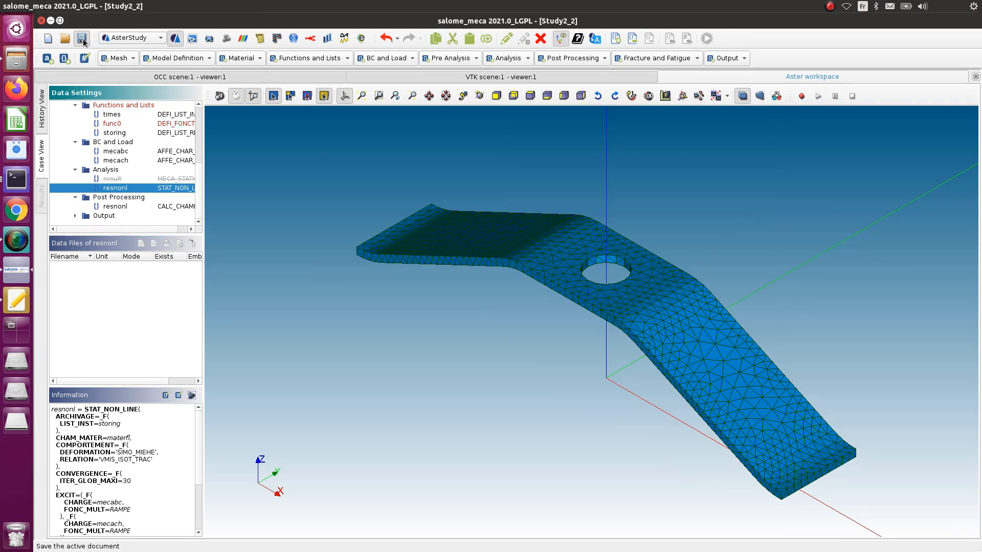
pyautogui.hotkey('ctrl', 's')
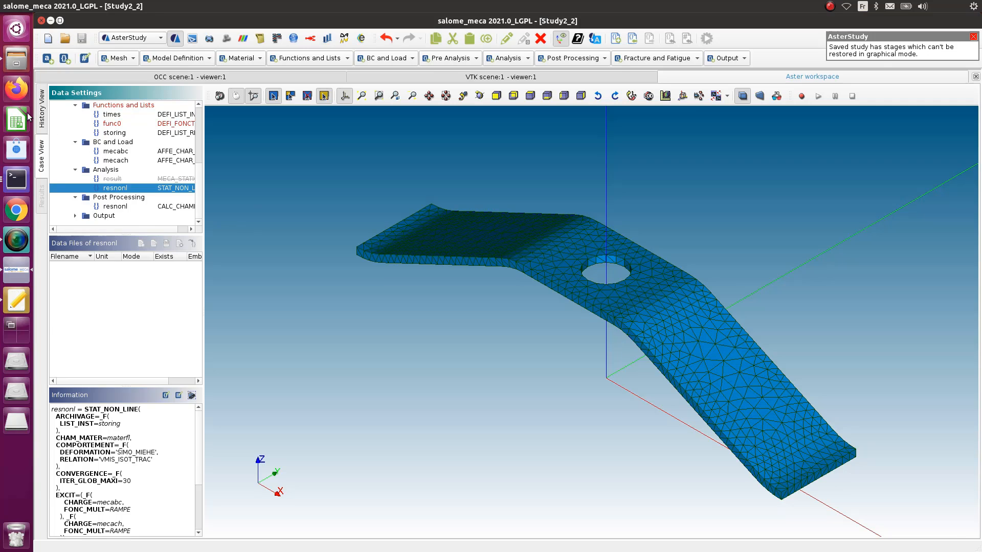
# Step: Run Stage_1 of the current case as RunCase_2, and set its auto refresh to 5s
pyautogui.click(43, 119)
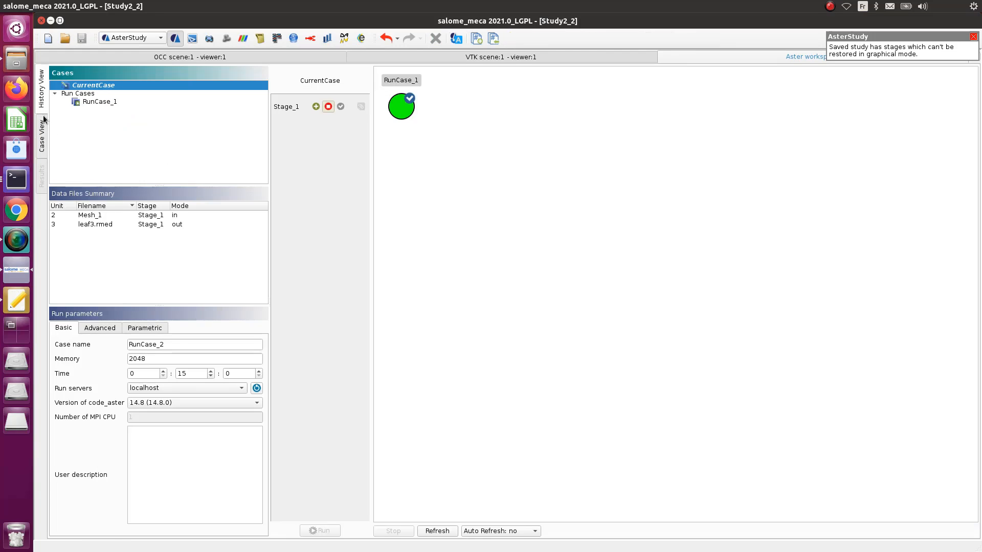
pyautogui.click(315, 106)
pyautogui.click(323, 531)
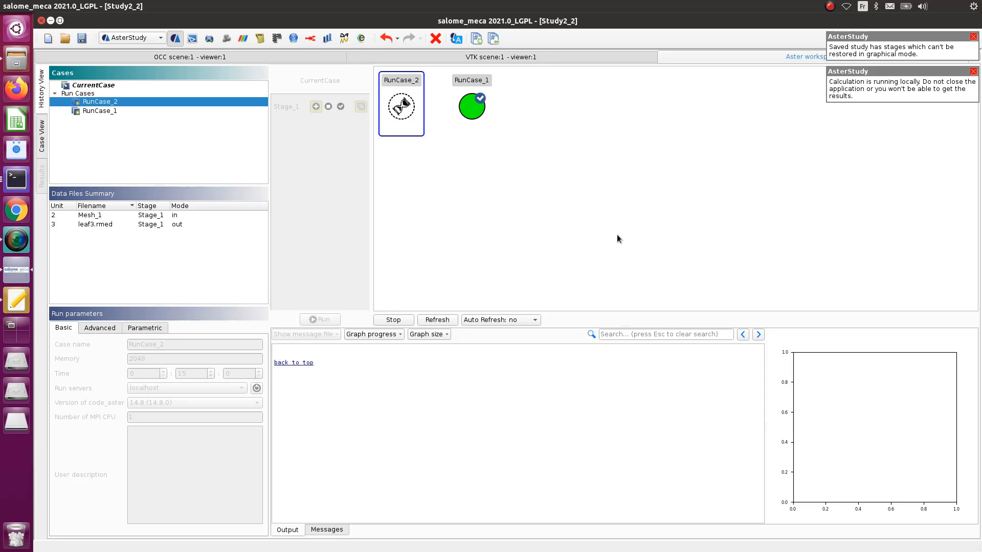
pyautogui.click(496, 319)
pyautogui.click(503, 329)
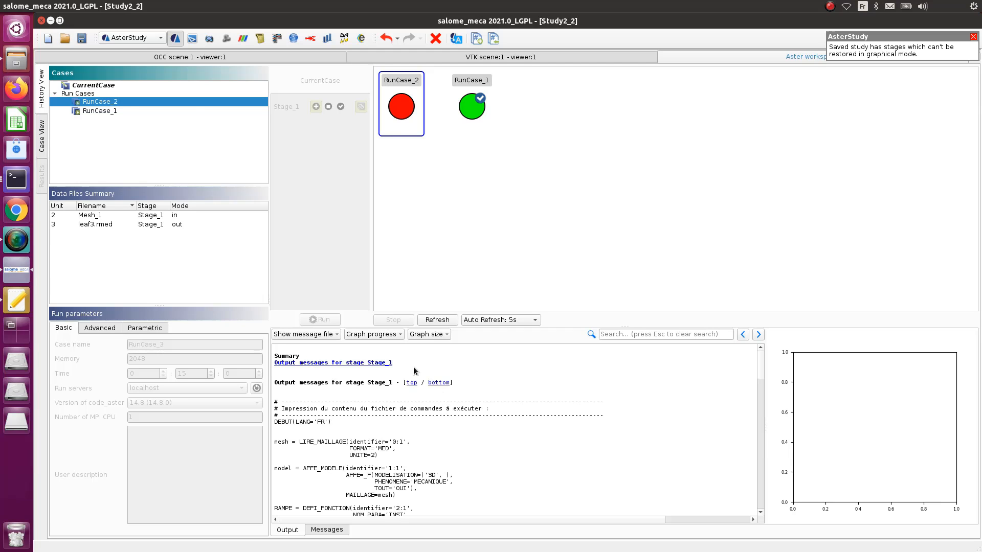
# Step: Examine the syntax validation report at the end of RunCase_2's output messages
pyautogui.moveTo(757, 369); pyautogui.dragTo(767, 508)
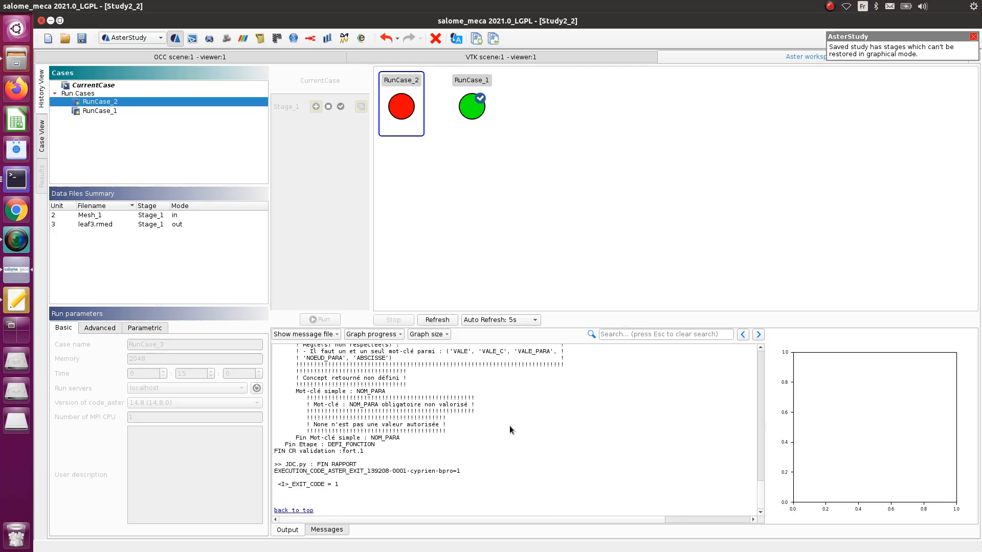
pyautogui.scroll(3, 509, 428)
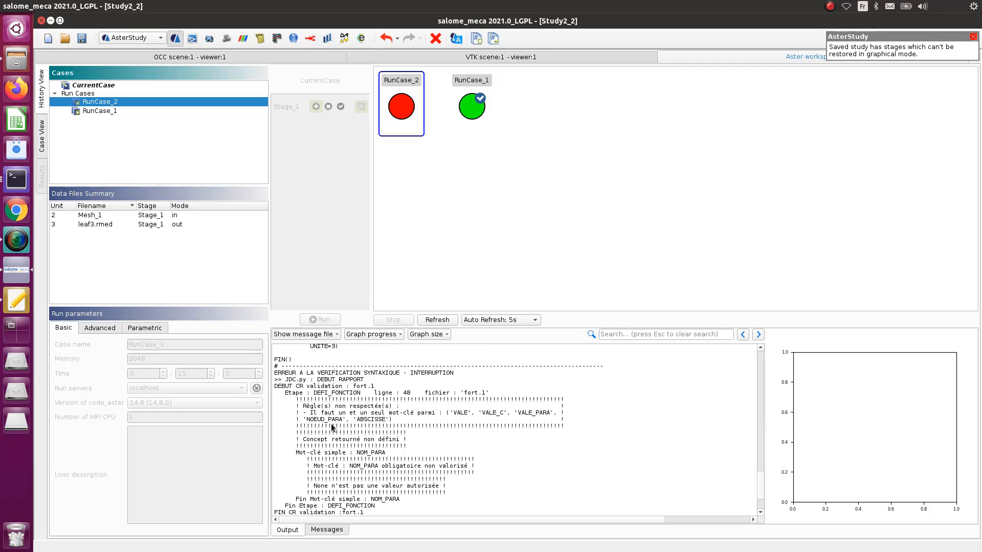
pyautogui.scroll(-2, 320, 442)
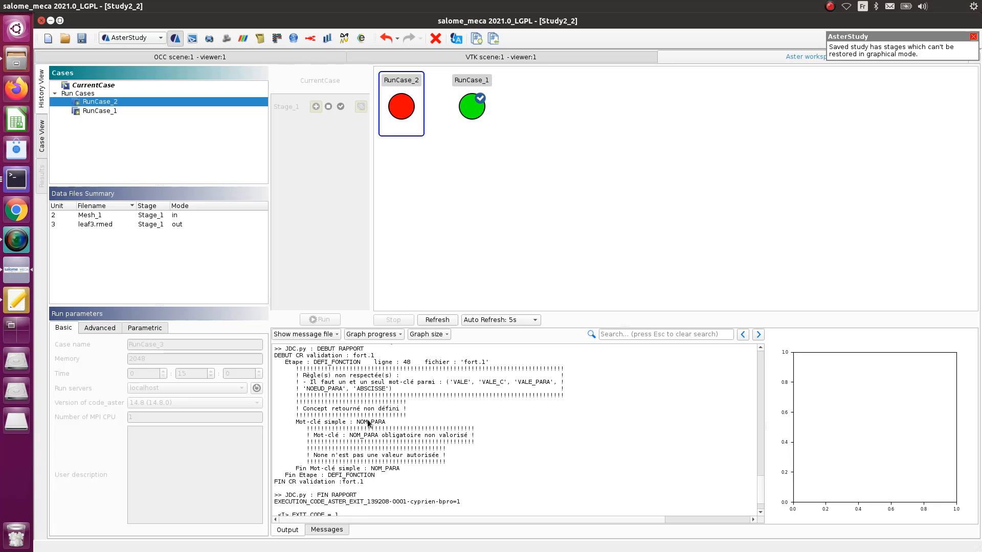
pyautogui.moveTo(361, 422); pyautogui.dragTo(384, 423)
pyautogui.scroll(-2, 467, 441)
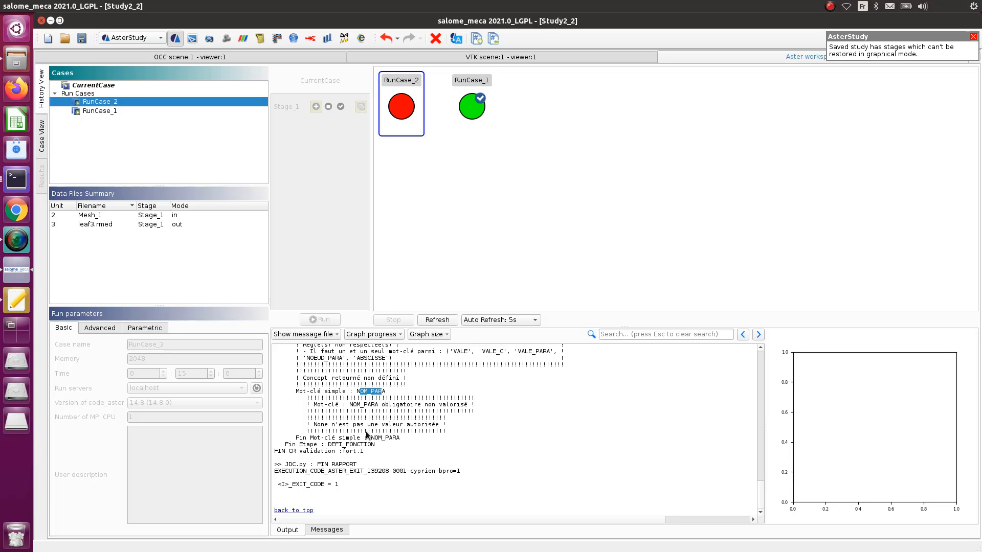
pyautogui.scroll(2, 369, 435)
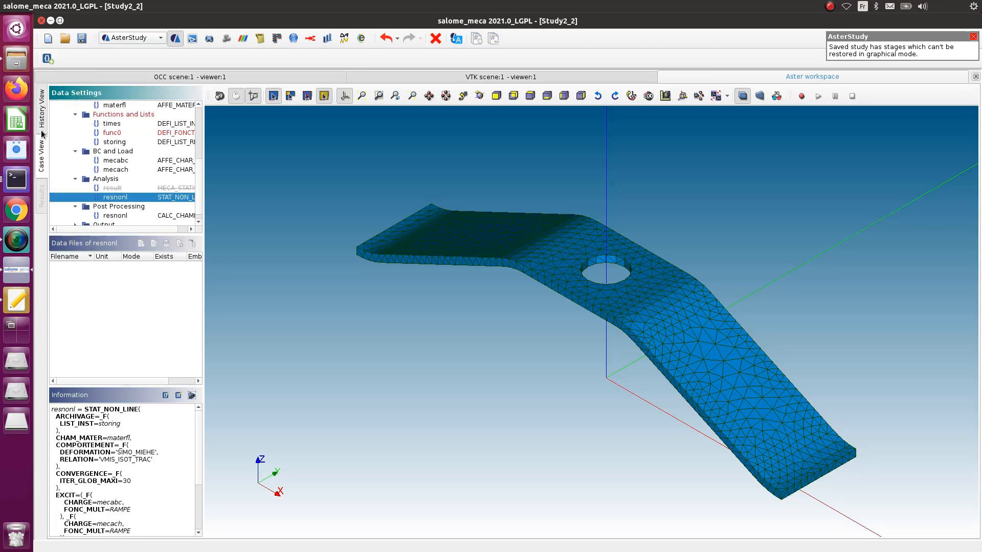
# Step: Delete the invalid DEFI_FONCTION command func0 from the stage's Functions and Lists, and save the study
pyautogui.click(42, 135)
pyautogui.click(113, 133)
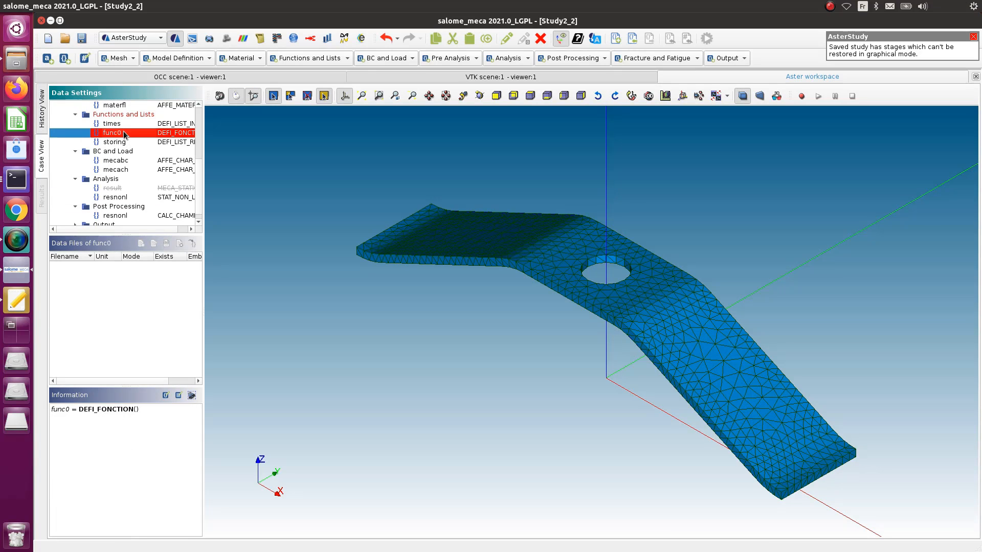
pyautogui.rightClick(123, 135)
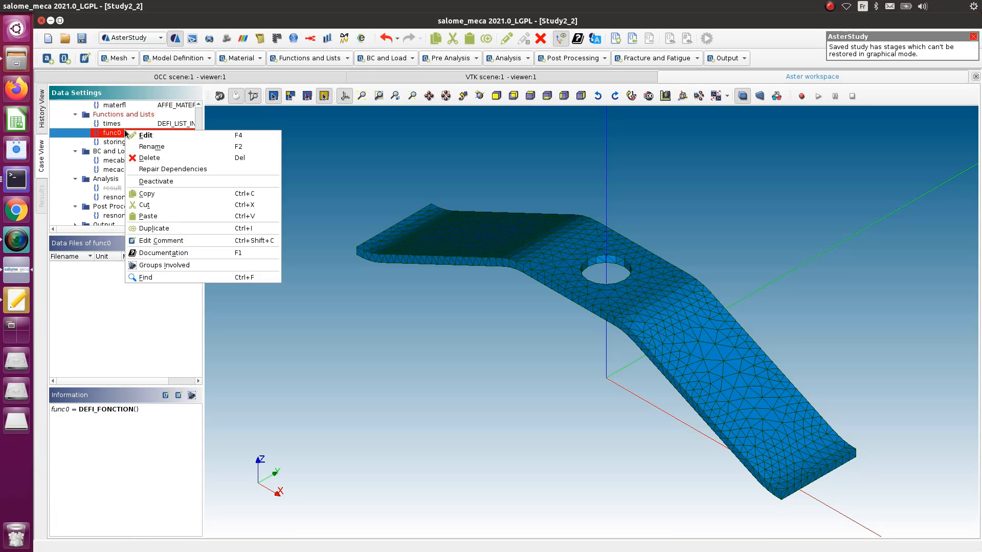
pyautogui.click(112, 132)
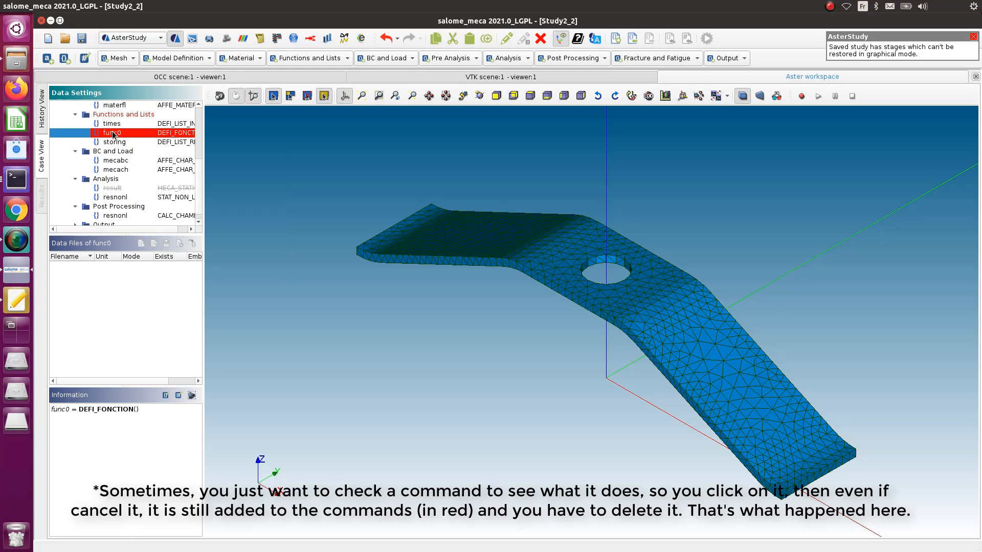
pyautogui.moveTo(203, 148); pyautogui.dragTo(277, 153)
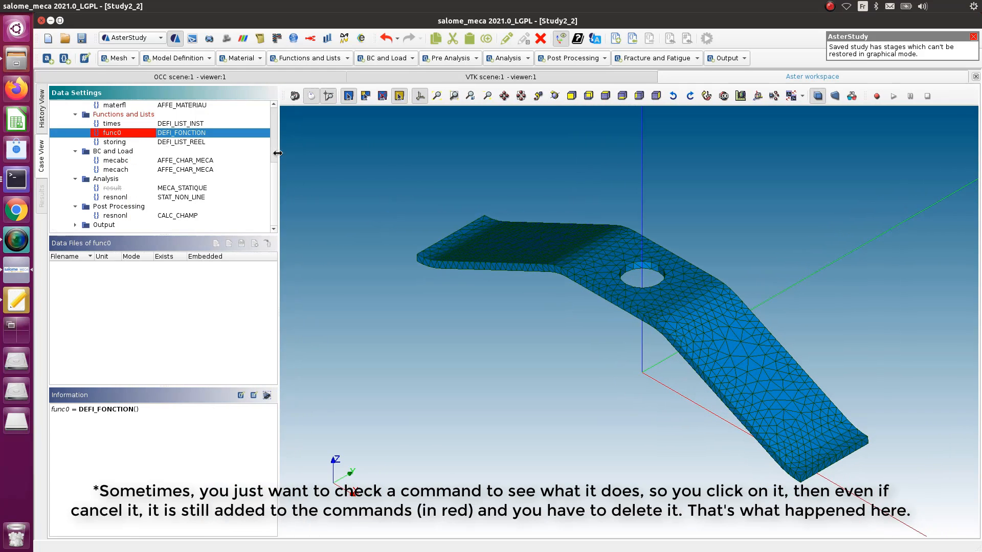
pyautogui.scroll(2, 123, 153)
pyautogui.scroll(-1, 127, 188)
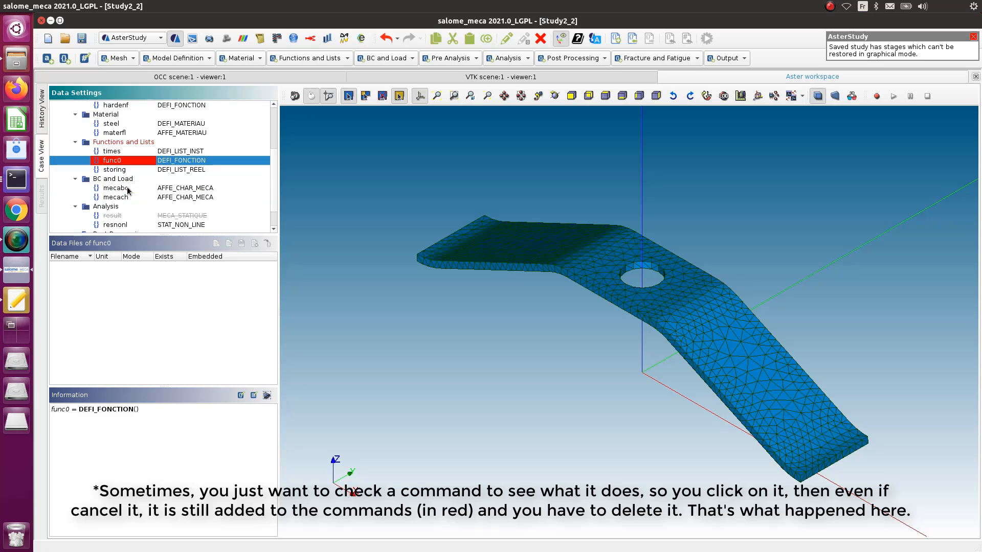
pyautogui.rightClick(123, 161)
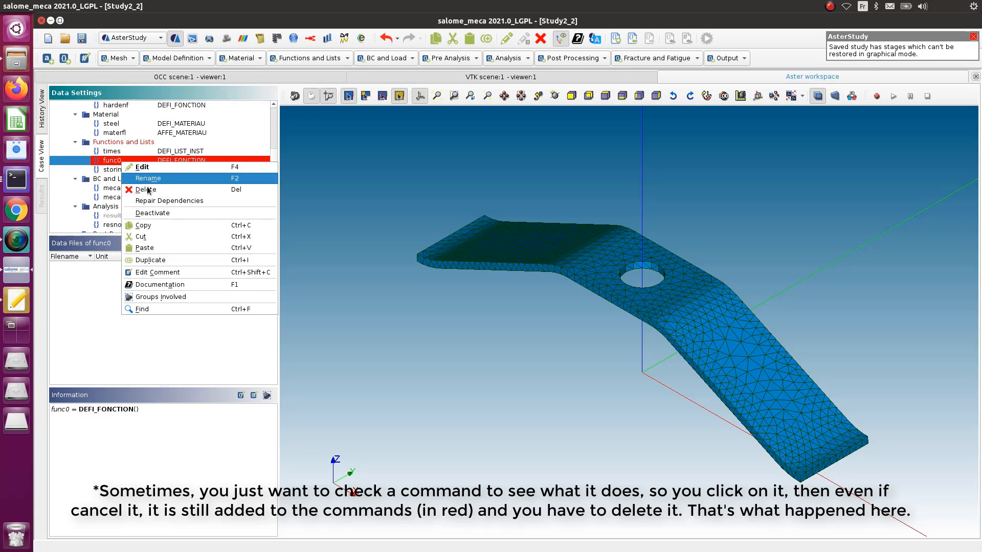
pyautogui.click(163, 190)
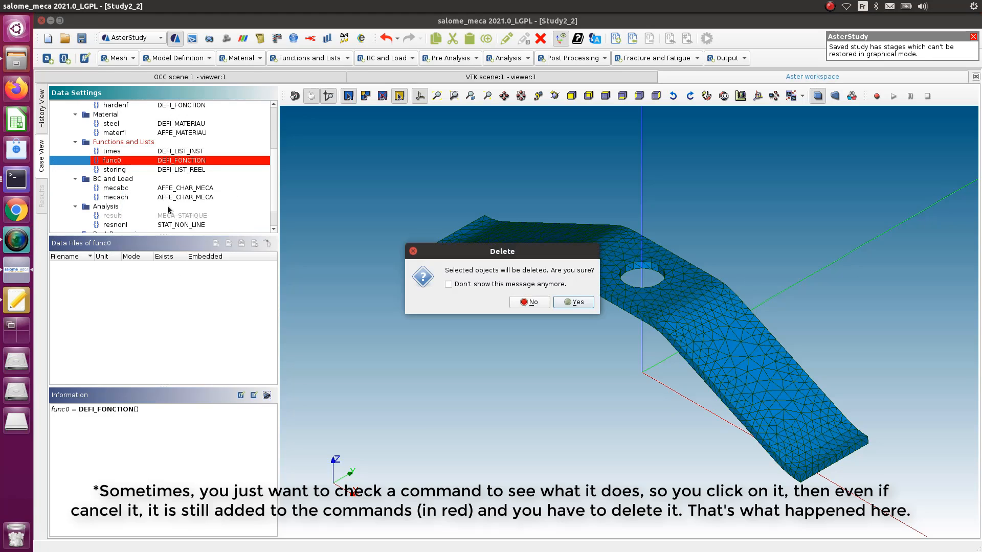
pyautogui.click(589, 304)
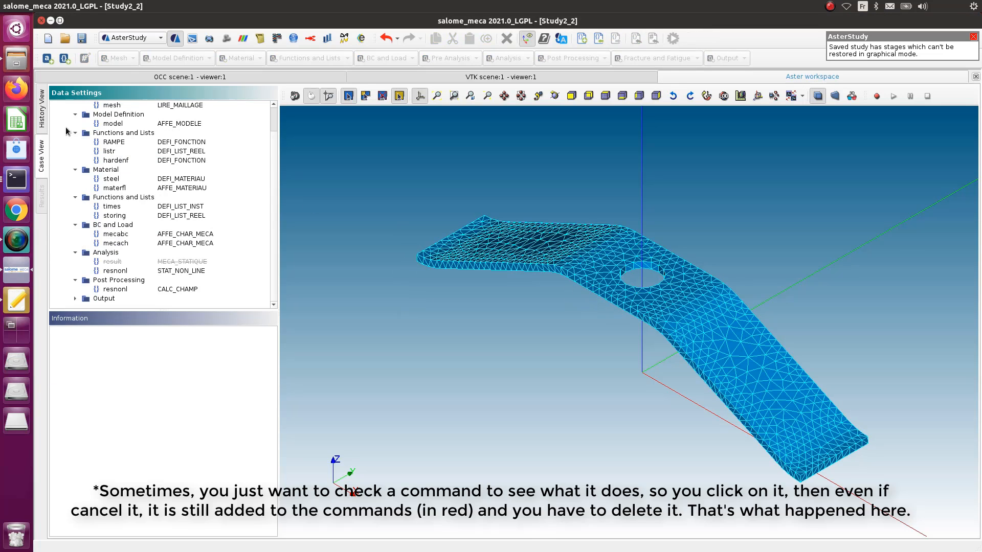
pyautogui.click(82, 38)
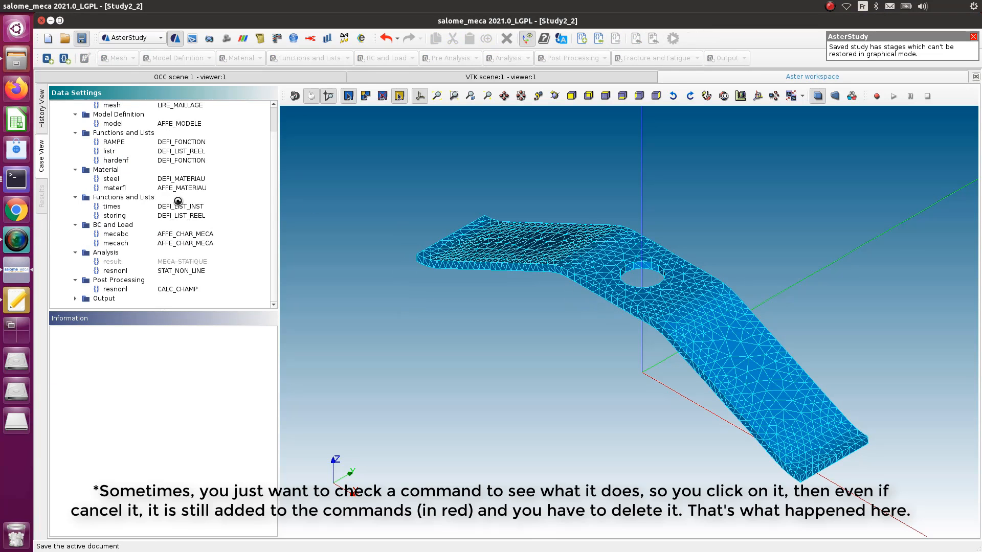
# Step: Run Stage_1 of the current case again as RunCase_3 with 2048 memory and a 15-minute time limit
pyautogui.click(42, 108)
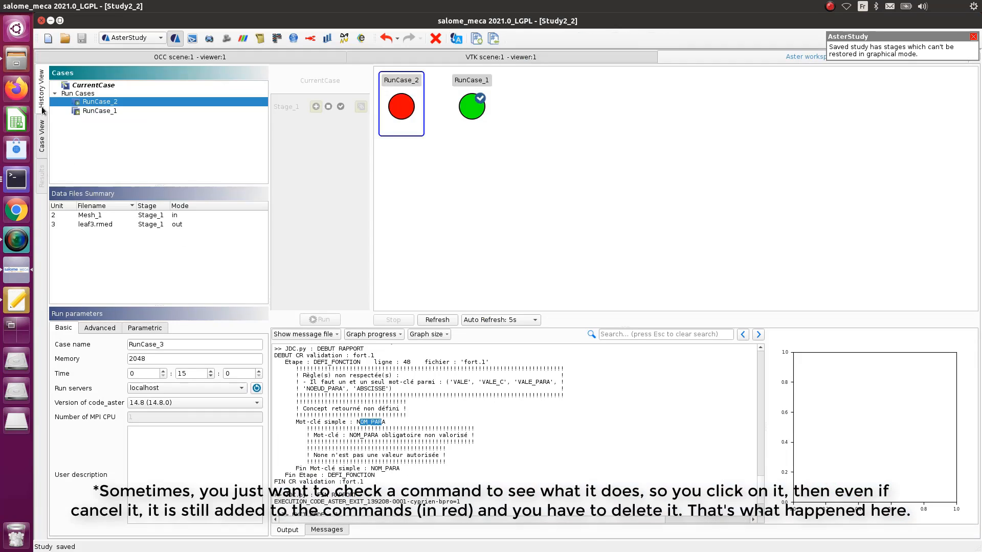
pyautogui.click(97, 86)
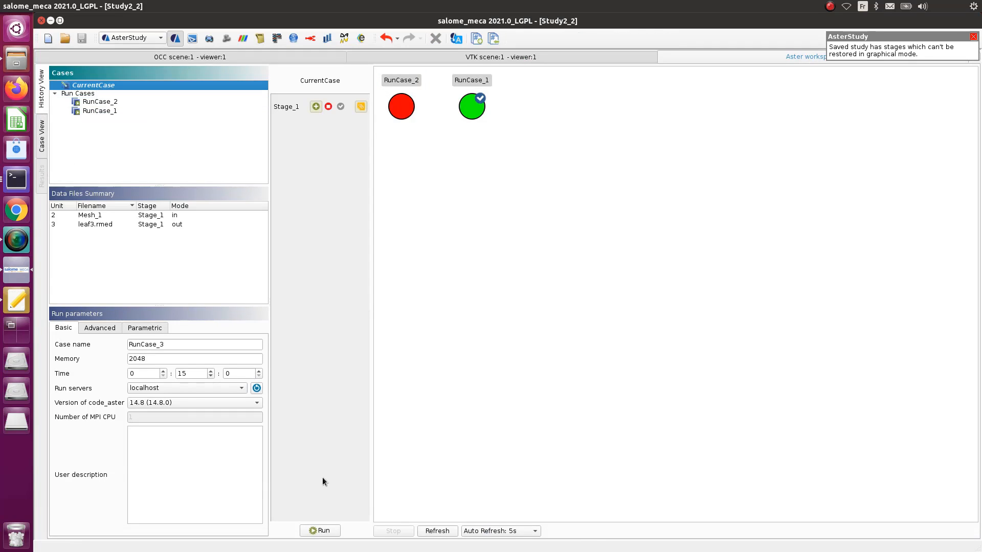
pyautogui.click(319, 530)
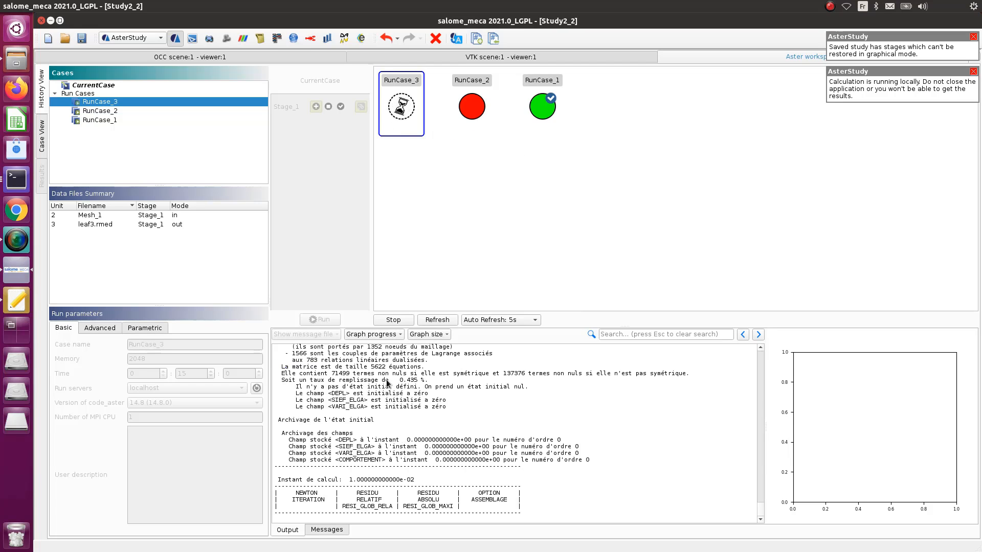
# Step: Display the Time curve in the progress graph of the running RunCase_3
pyautogui.click(377, 334)
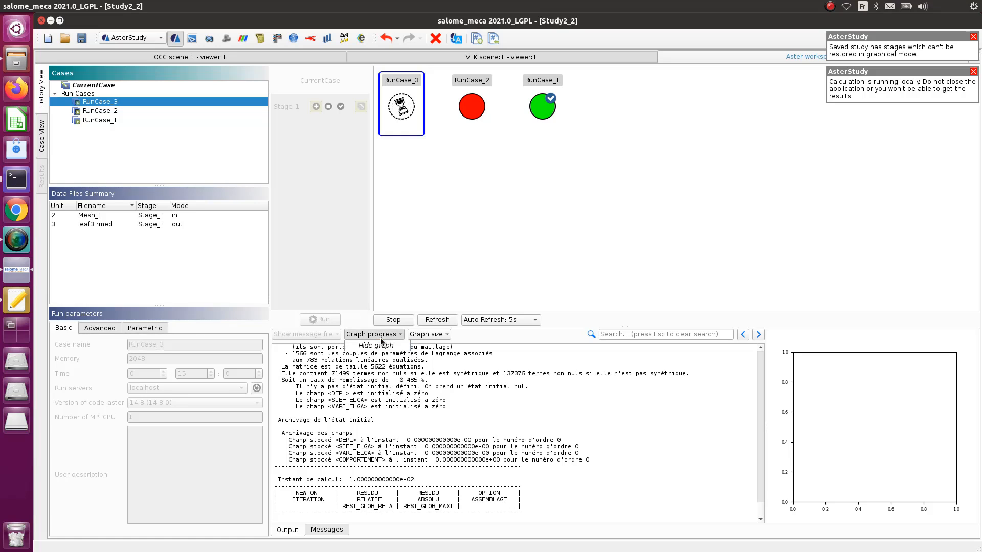
pyautogui.click(434, 337)
pyautogui.click(393, 336)
pyautogui.click(433, 338)
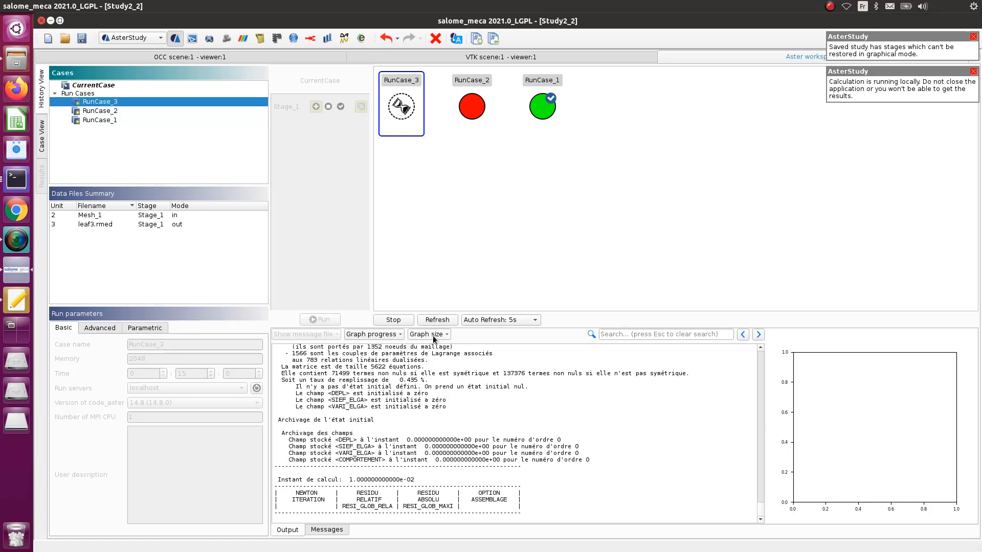
pyautogui.click(433, 338)
pyautogui.click(433, 338)
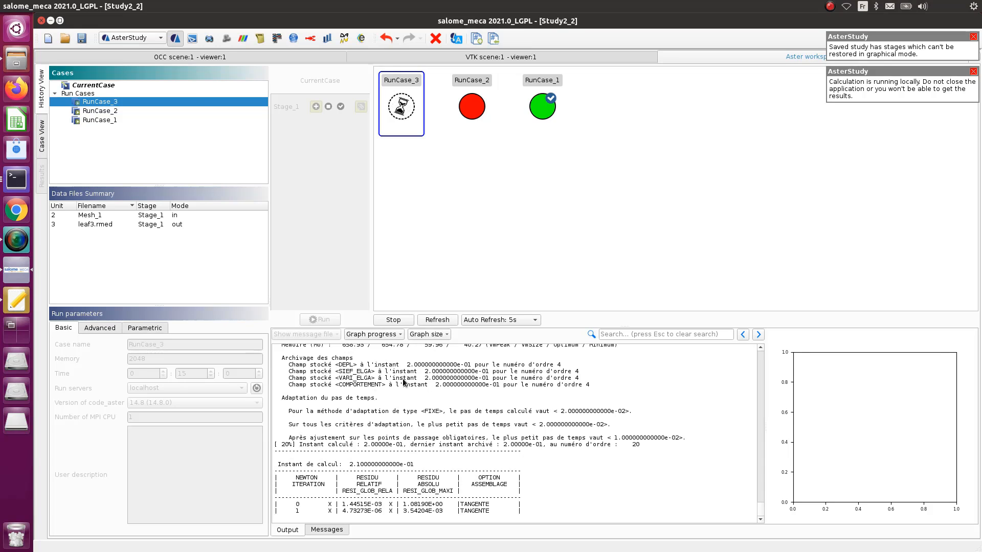
pyautogui.click(383, 335)
pyautogui.click(392, 352)
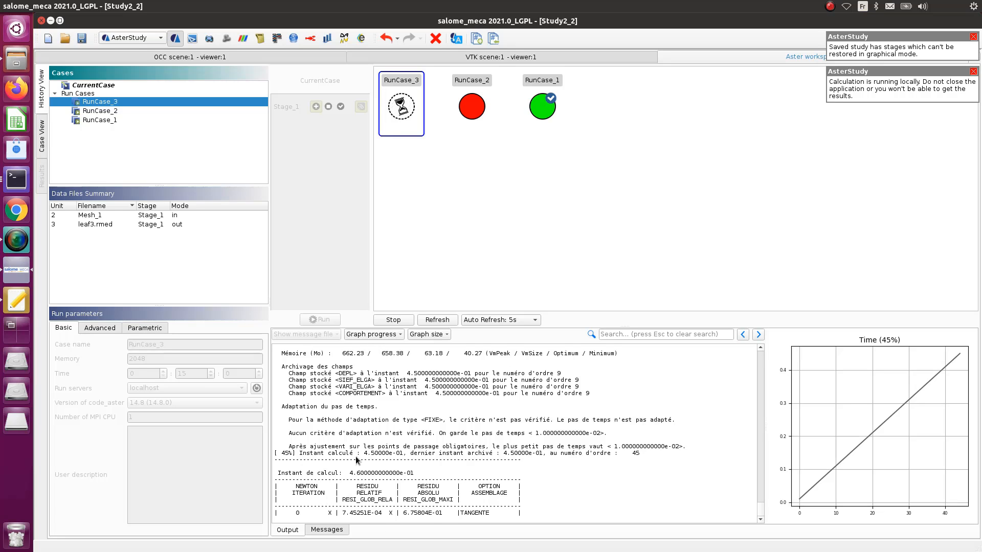
# Step: Review the Newton iterations and convergence criteria in RunCase_3's output messages, and save the study
pyautogui.scroll(10, 400, 464)
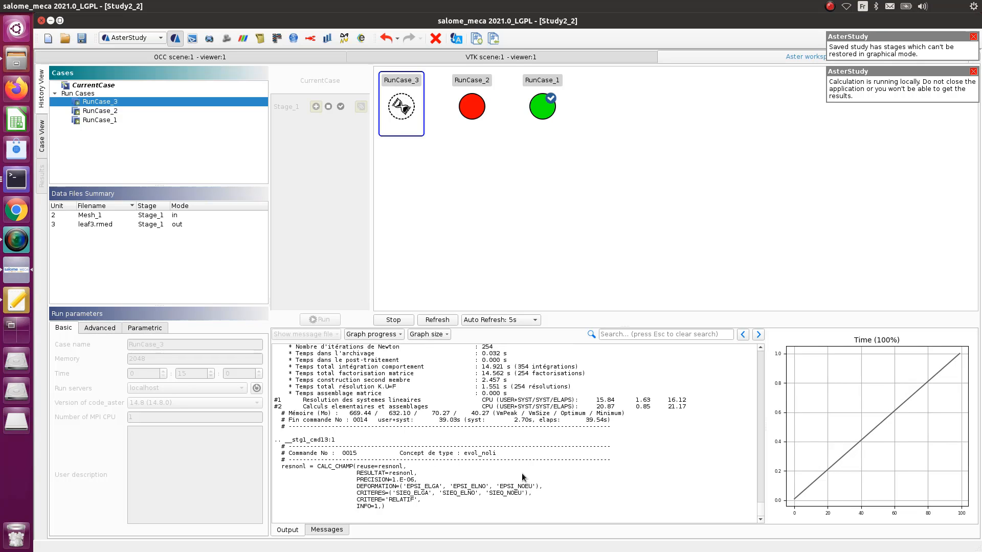
pyautogui.scroll(10, 520, 474)
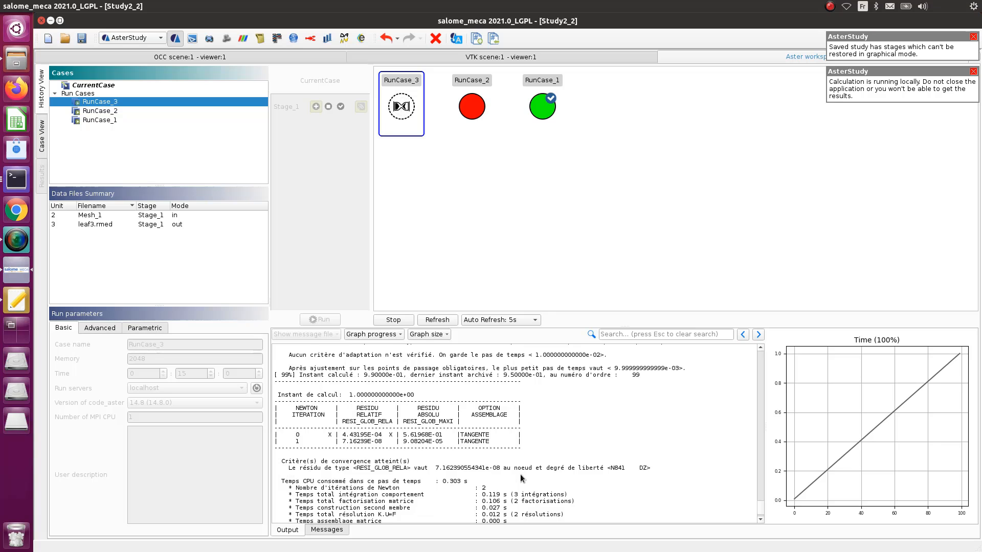
pyautogui.scroll(9, 520, 474)
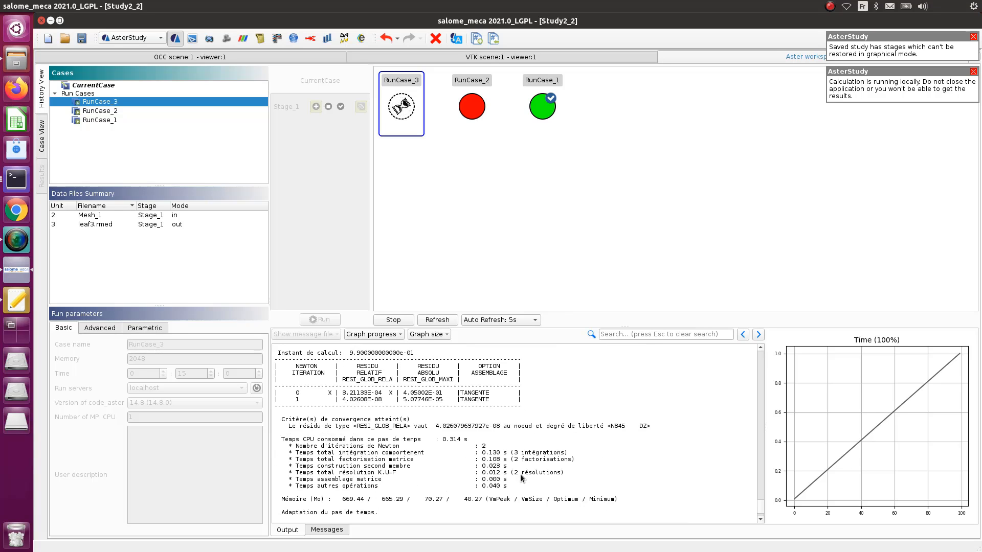
pyautogui.scroll(-2, 520, 474)
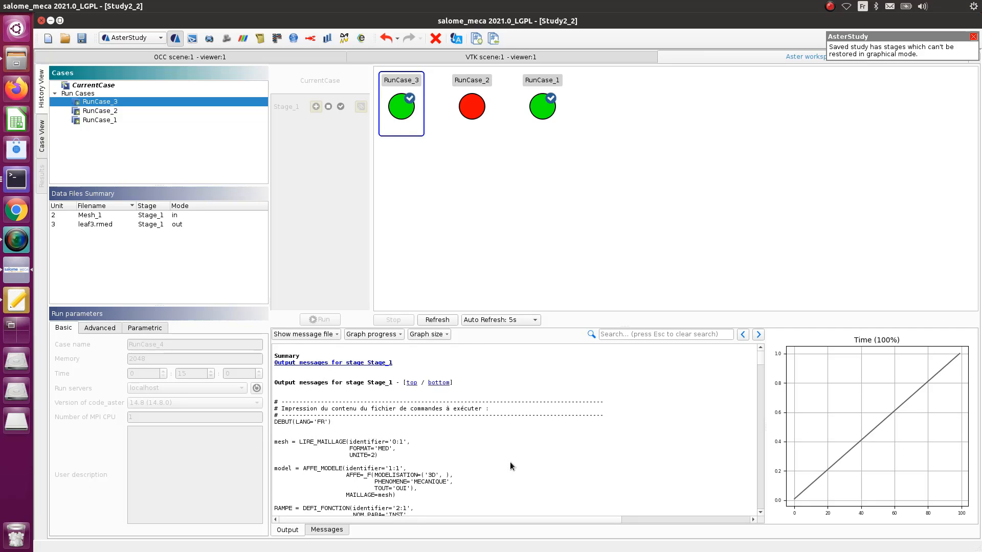
pyautogui.scroll(-20, 509, 466)
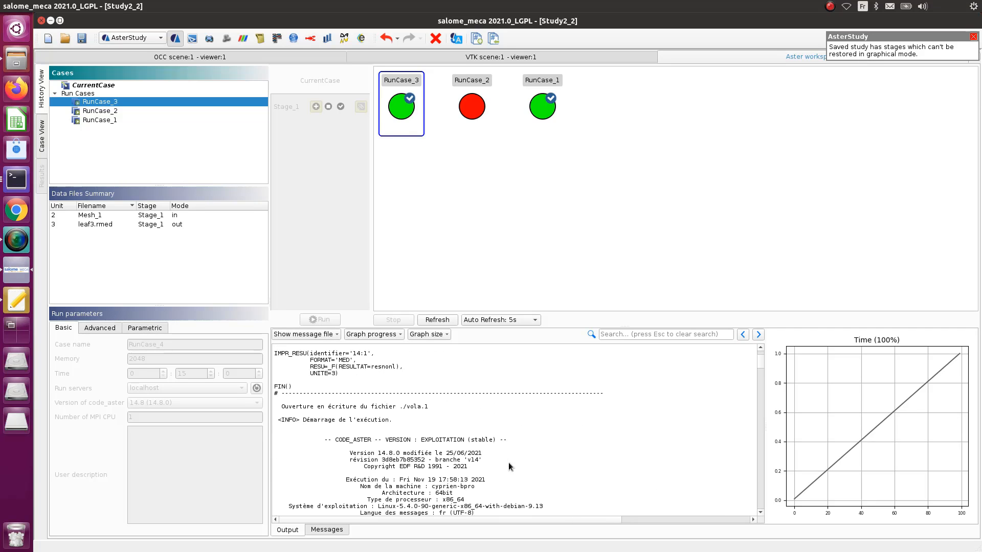
pyautogui.hotkey('ctrl', 's')
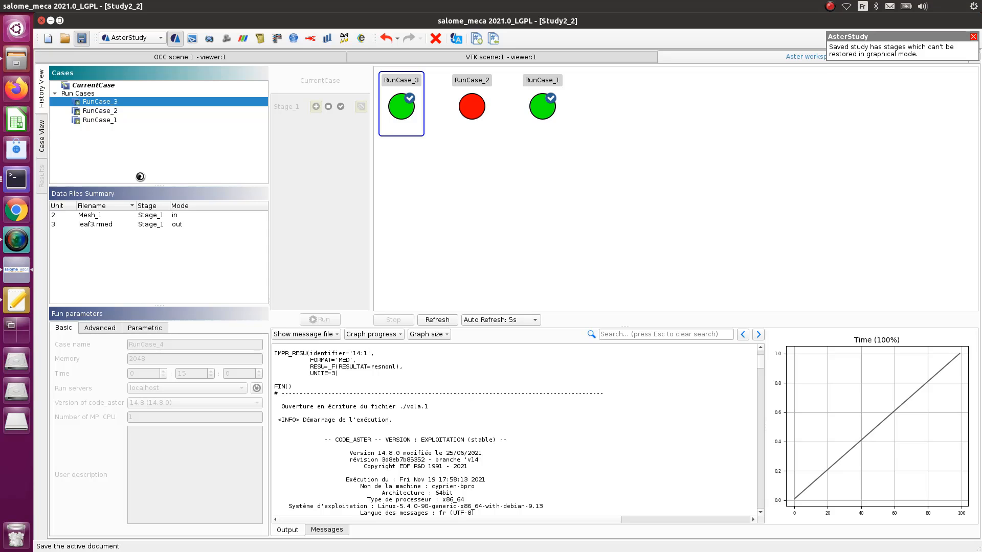
# Step: Switch to ParaViS and delete the old WarpByVector1 filter and leaf3.rmed source from the pipeline
pyautogui.click(42, 137)
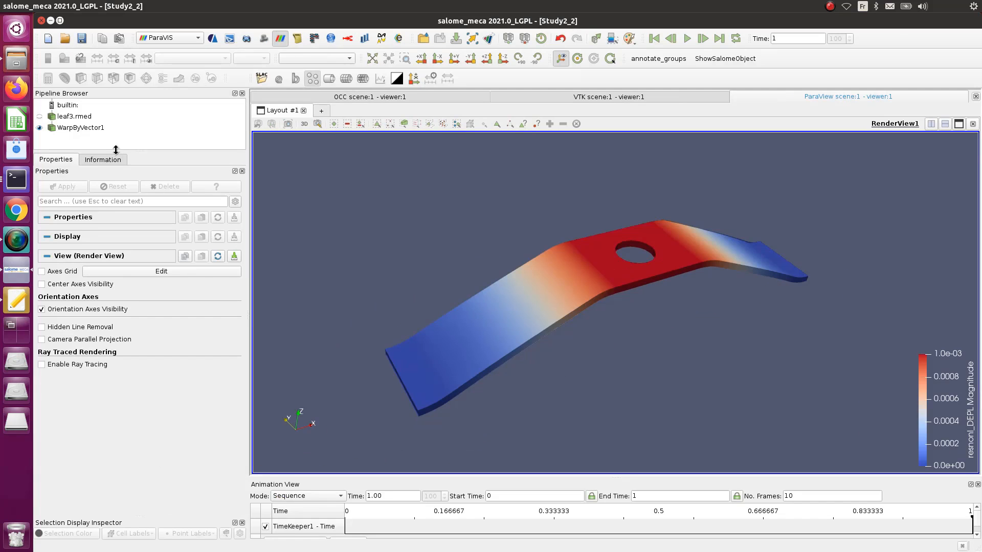
pyautogui.click(90, 127)
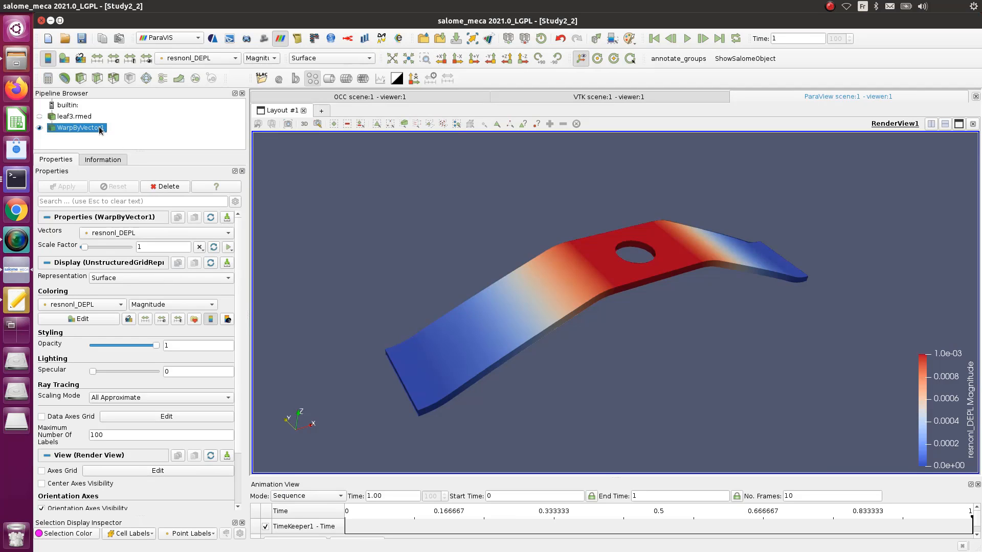
pyautogui.rightClick(98, 127)
pyautogui.click(126, 194)
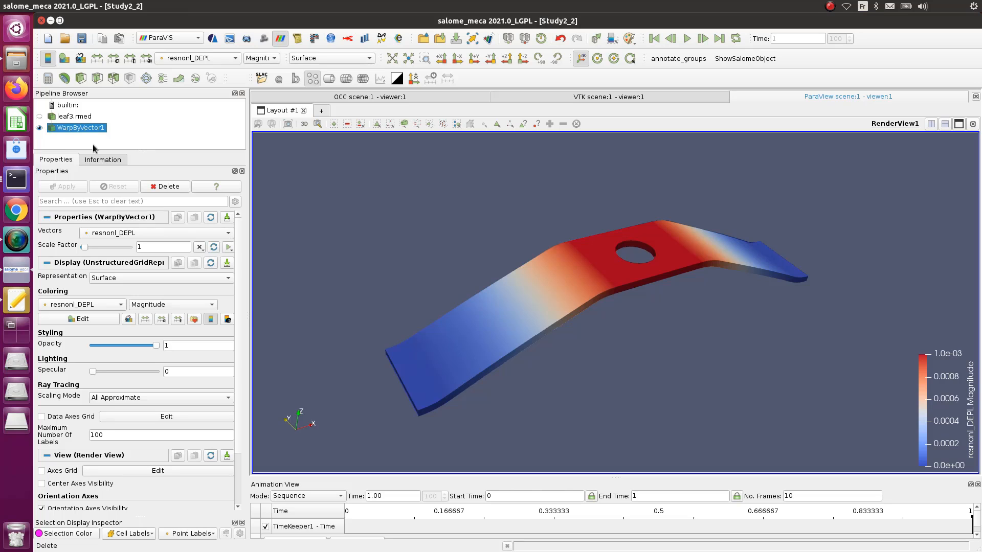
pyautogui.rightClick(81, 116)
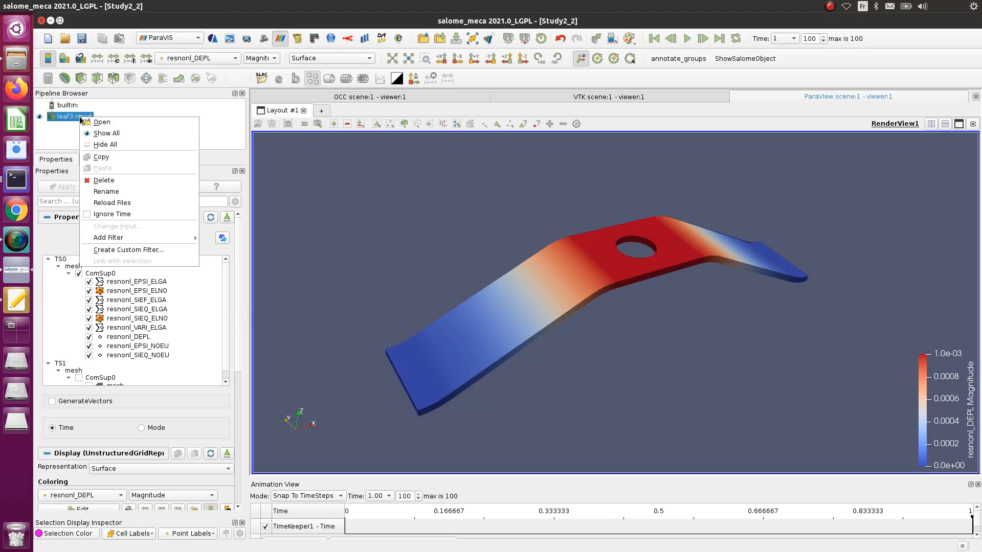
pyautogui.click(114, 181)
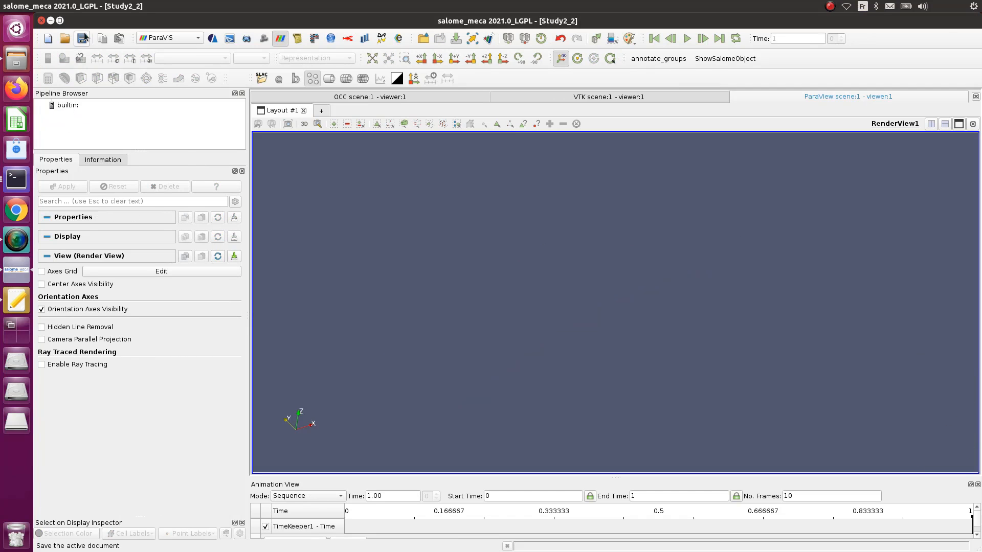
# Step: Open the result file leaf3.rmed from the Desktop's leaf folder and load it into the pipeline
pyautogui.rightClick(69, 107)
pyautogui.click(91, 115)
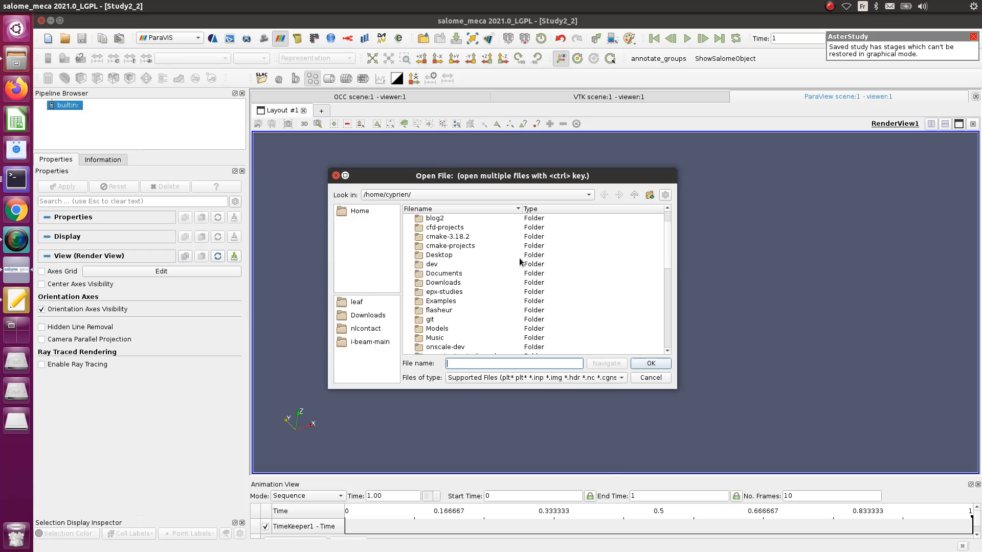
pyautogui.doubleClick(444, 256)
pyautogui.doubleClick(442, 256)
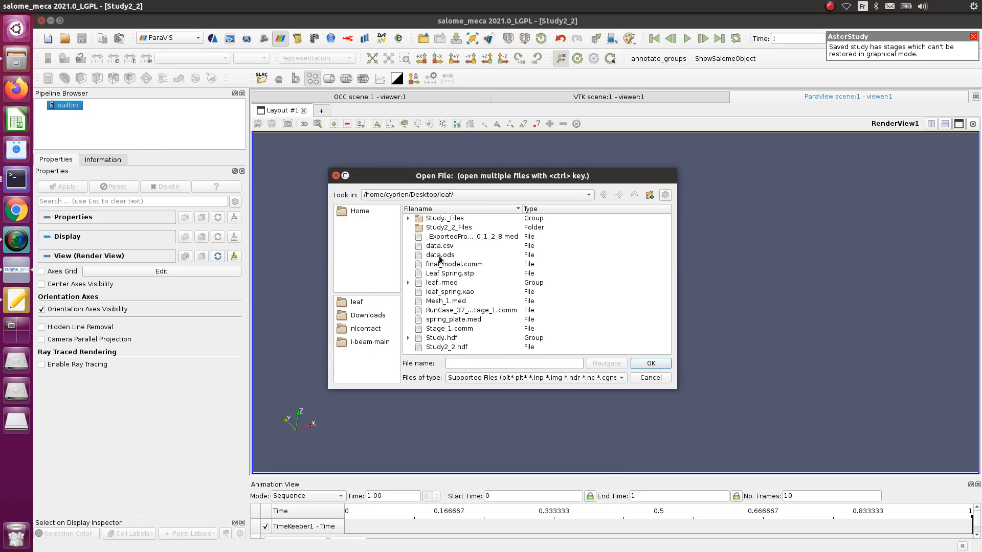
pyautogui.click(409, 283)
pyautogui.click(452, 301)
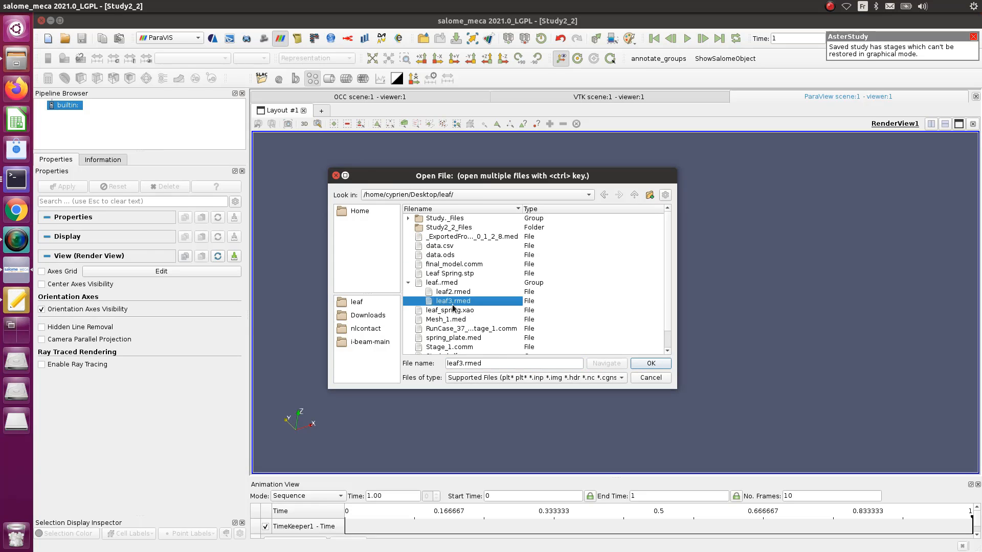
pyautogui.click(651, 363)
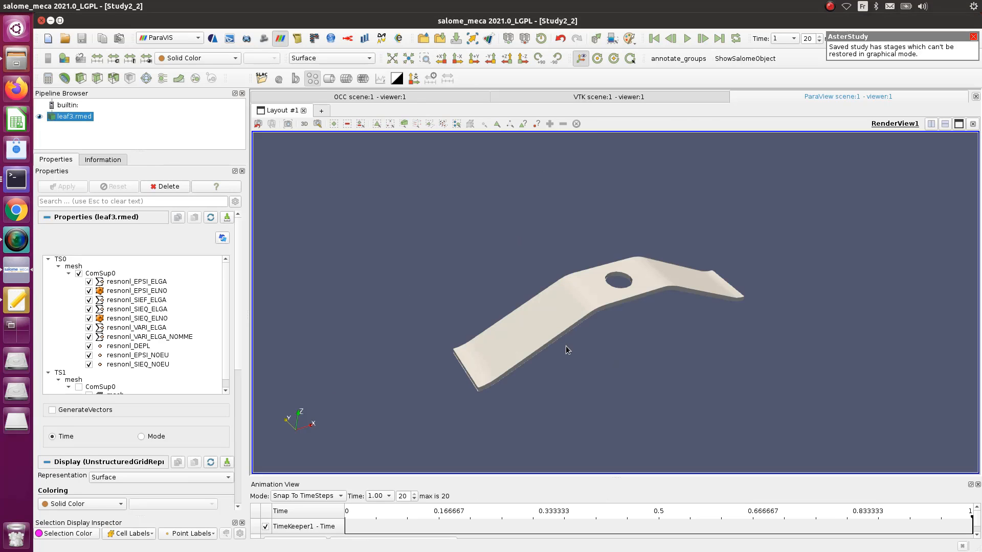
# Step: Apply a Warp By Vector filter to leaf3.rmed using the resnonl_DEPL vectors and a scale factor of 1
pyautogui.scroll(3, 566, 348)
pyautogui.scroll(-1, 566, 348)
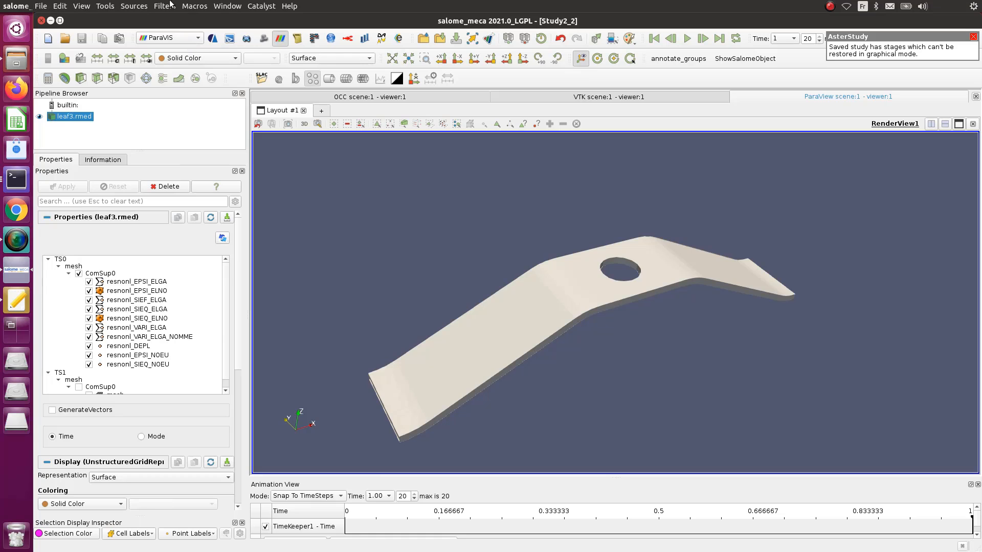
pyautogui.click(194, 5)
pyautogui.moveTo(165, 6)
pyautogui.moveTo(222, 155)
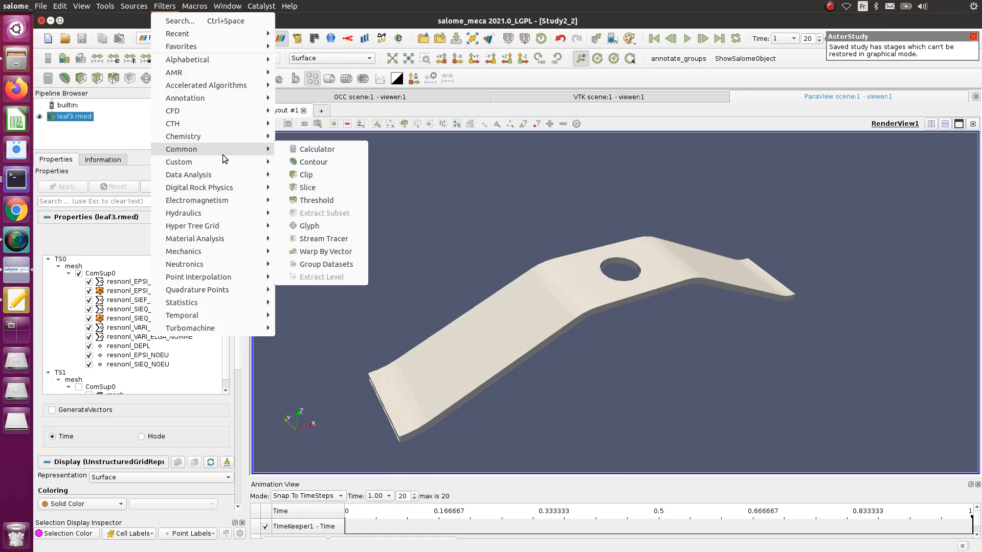
pyautogui.click(331, 253)
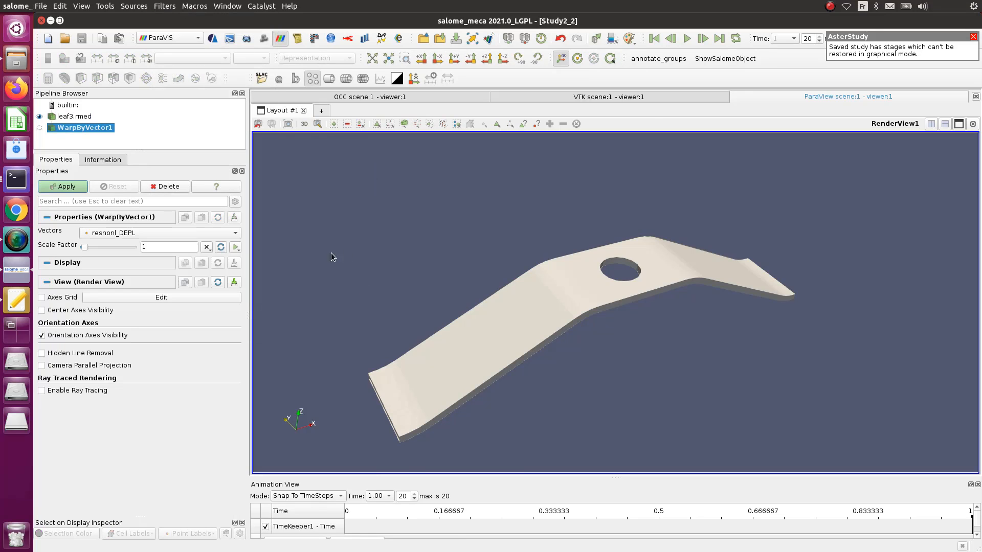
pyautogui.click(61, 185)
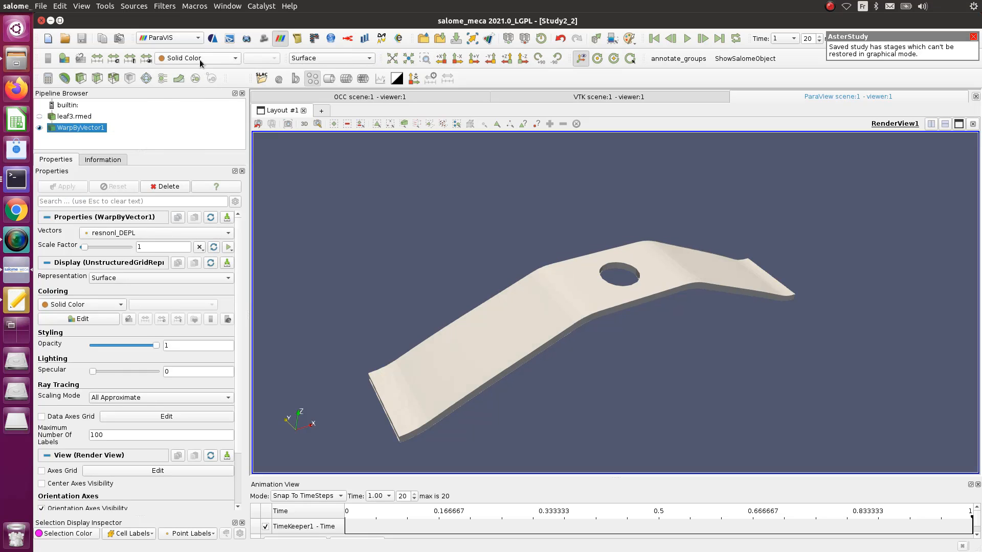
# Step: Color the warped plate by the magnitude of the resnonl_DEPL displacement field
pyautogui.click(199, 60)
pyautogui.click(205, 68)
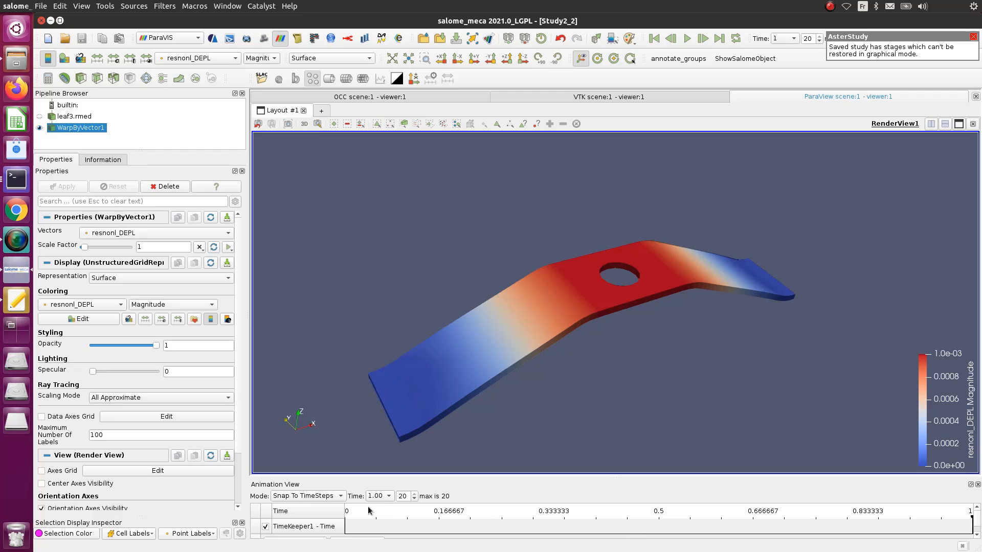
# Step: Try playing the animation in Sequence mode, and return the mode to Snap To TimeSteps
pyautogui.click(317, 499)
pyautogui.click(295, 471)
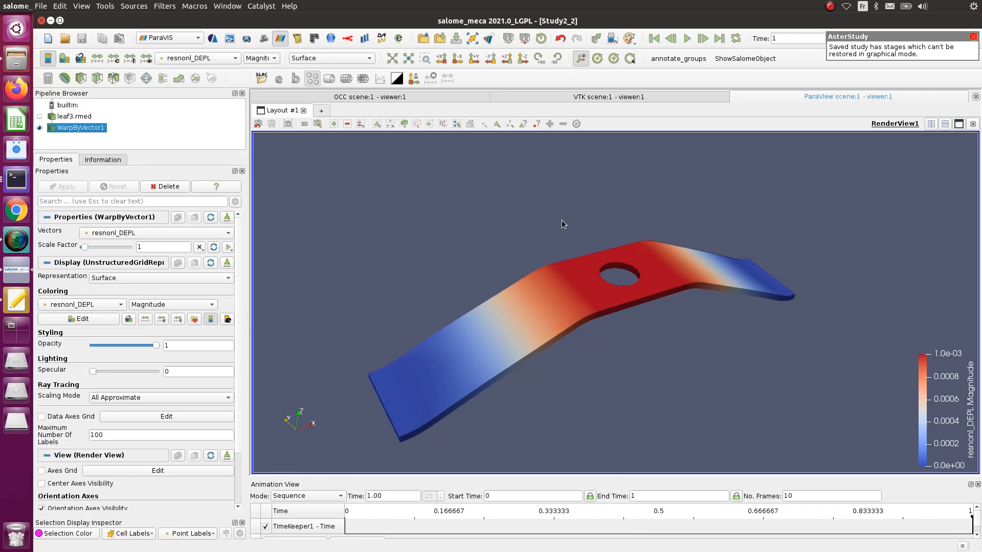
pyautogui.click(687, 38)
pyautogui.click(307, 496)
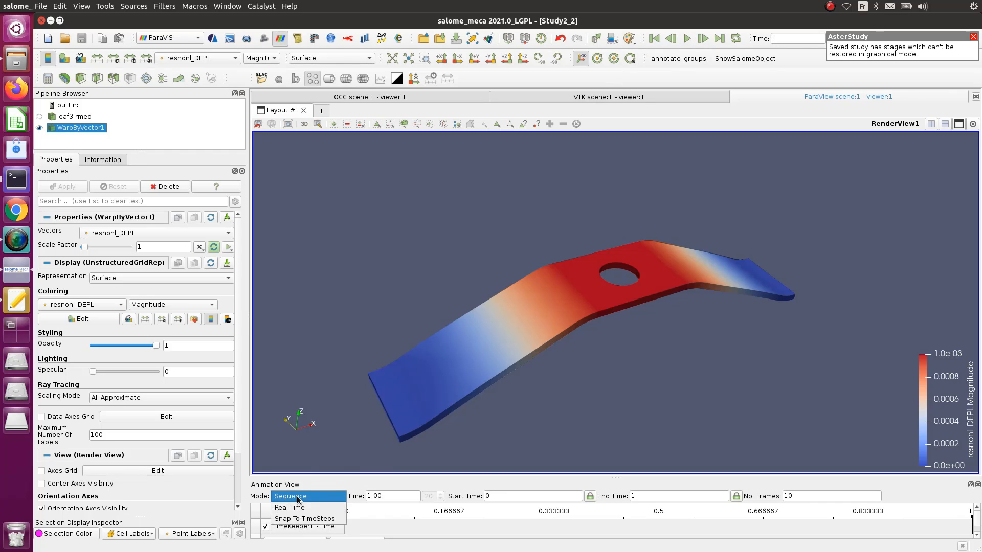
pyautogui.click(305, 518)
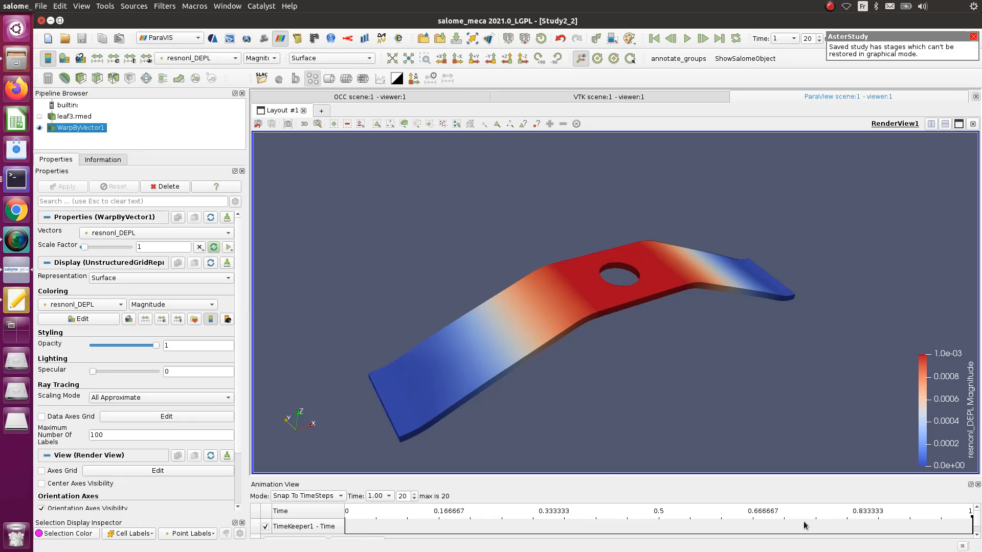
# Step: Play the plate's displacement animation from the first time step
pyautogui.click(655, 38)
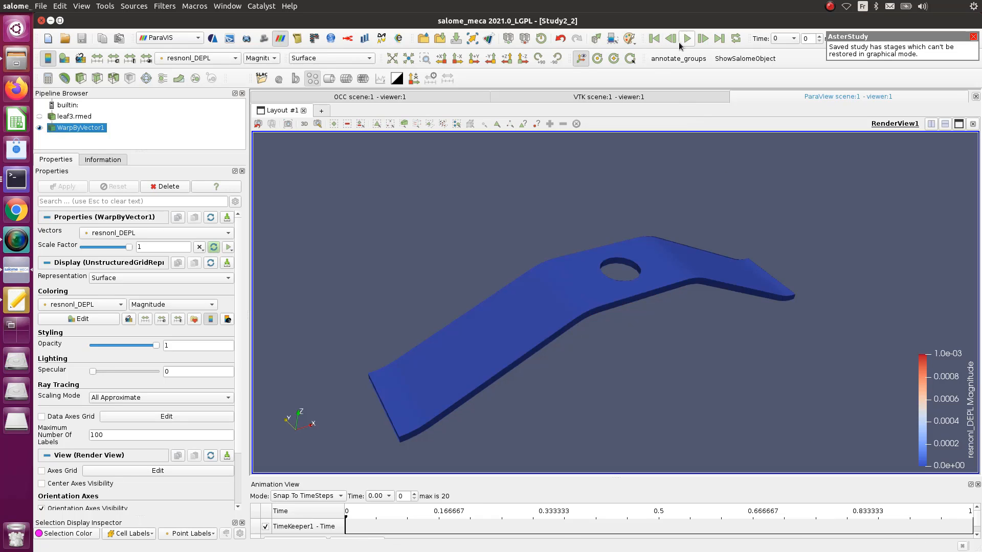
pyautogui.click(687, 39)
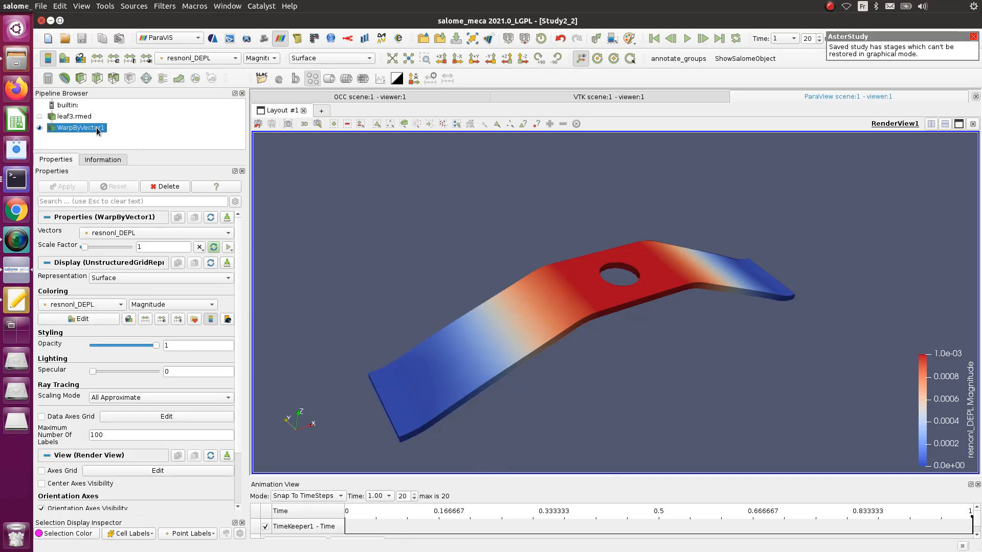
# Step: Color the warped plate by the VMIS component of the resnonl_SIEQ_NOEU stress field
pyautogui.click(233, 58)
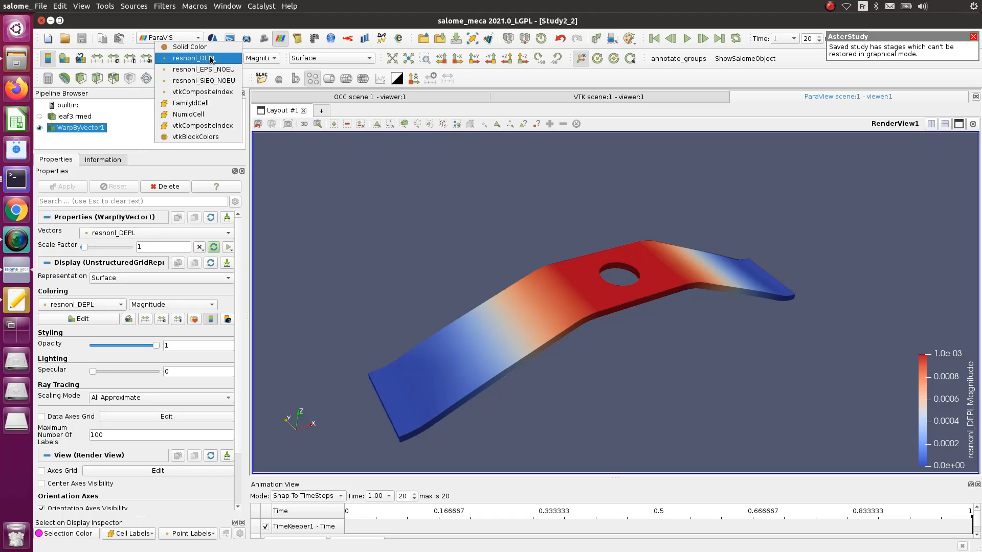
pyautogui.click(227, 81)
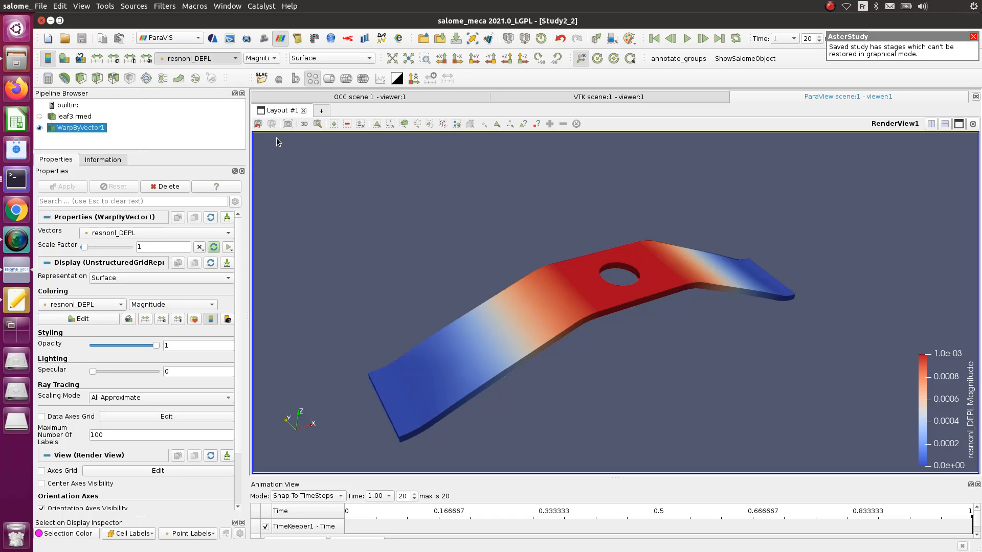
pyautogui.click(260, 58)
pyautogui.click(269, 70)
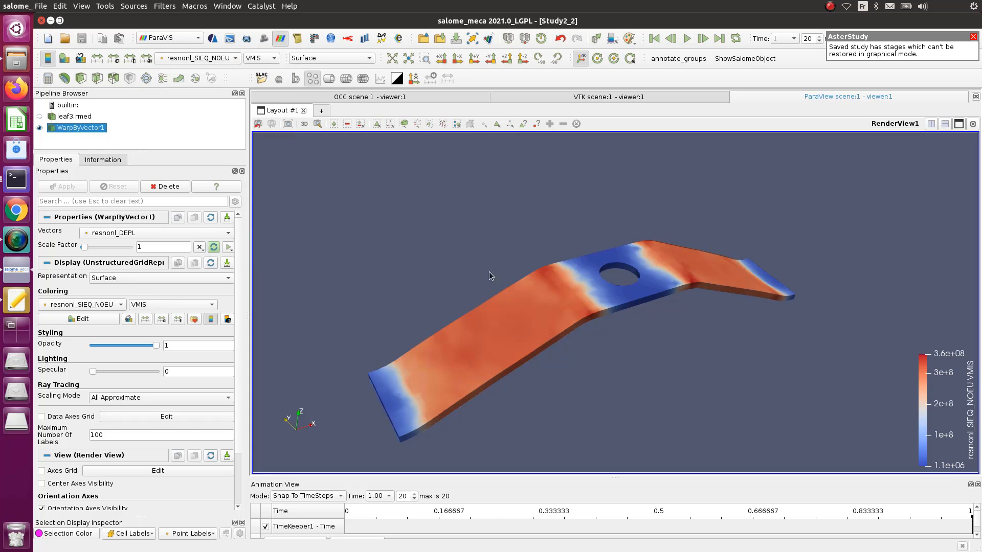
# Step: Examine the von Mises stress distribution around the plate's bends and hole
pyautogui.scroll(2, 542, 351)
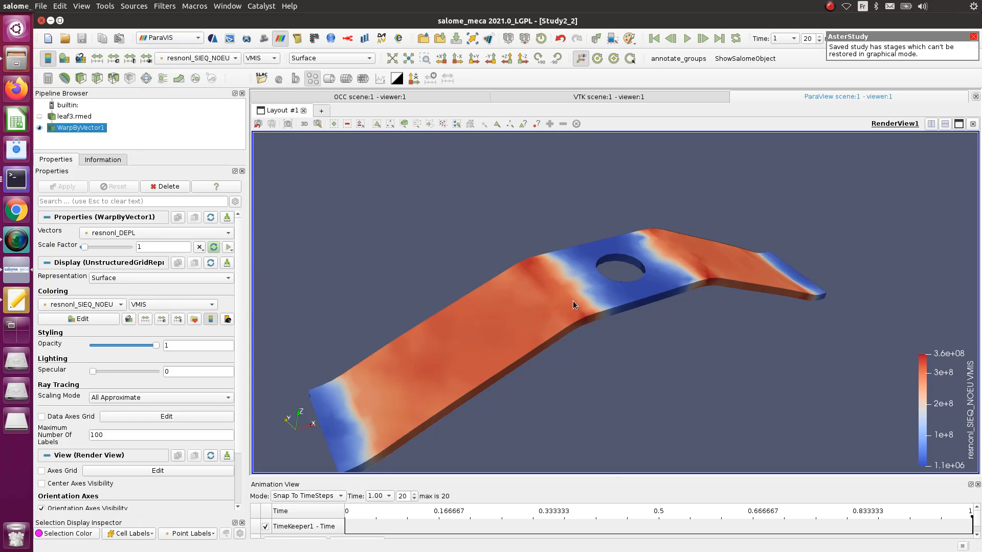
pyautogui.scroll(3, 570, 304)
pyautogui.scroll(-4, 544, 308)
pyautogui.scroll(1, 623, 444)
pyautogui.scroll(-2, 622, 445)
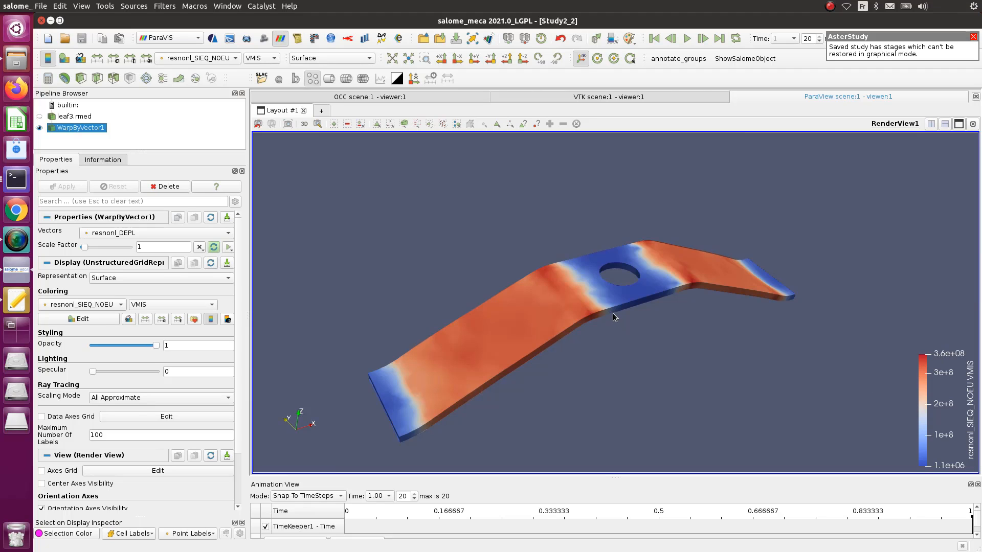
pyautogui.scroll(2, 613, 320)
pyautogui.scroll(-2, 593, 311)
pyautogui.click(229, 58)
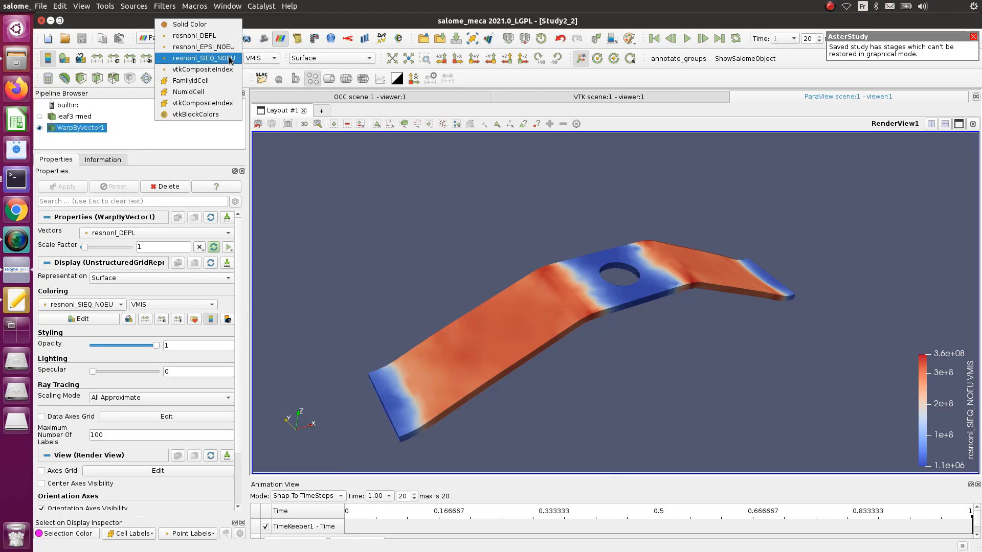
pyautogui.click(229, 58)
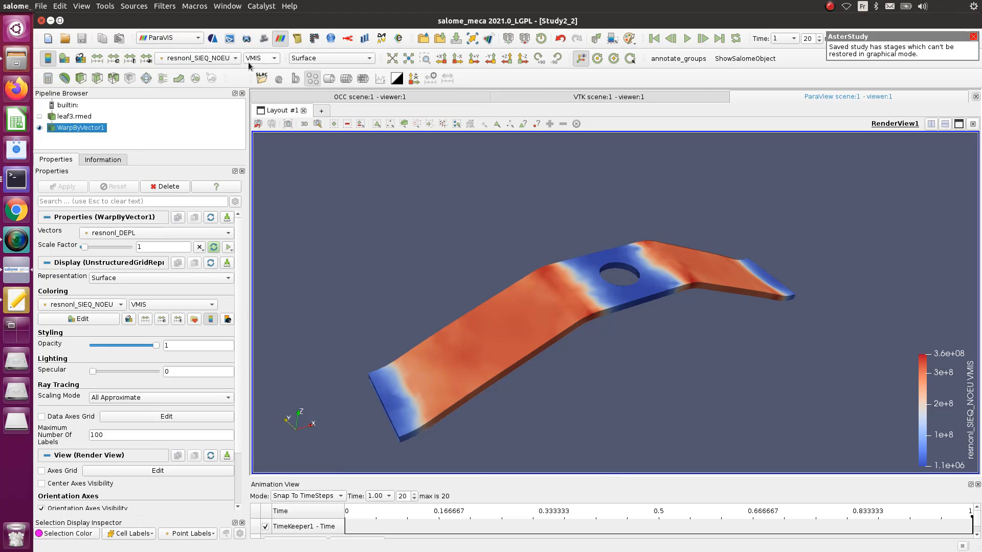
# Step: Show the mesh on the stress-colored plate with the Surface With Edges representation
pyautogui.click(317, 59)
pyautogui.click(332, 141)
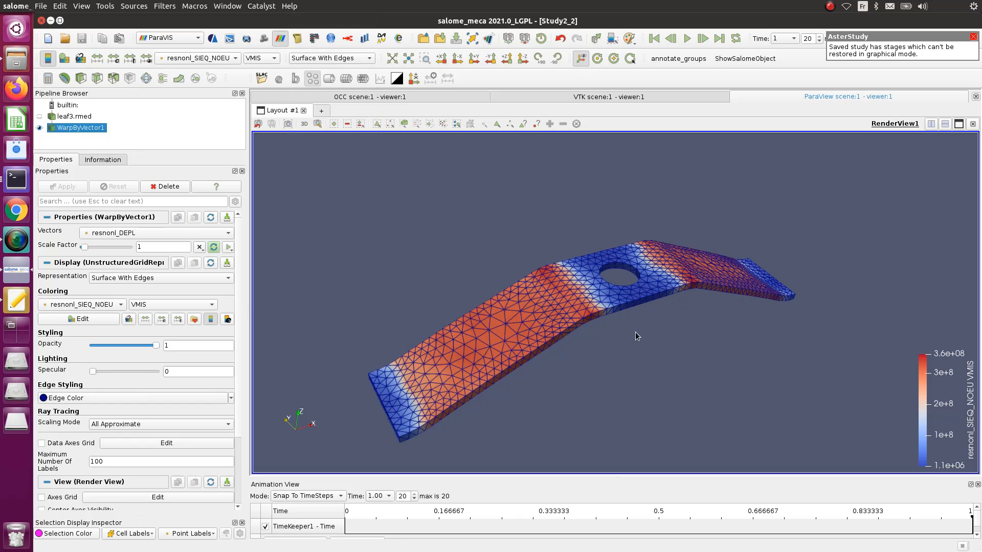
pyautogui.scroll(2, 635, 354)
pyautogui.moveTo(515, 277); pyautogui.dragTo(534, 241, button='middle')
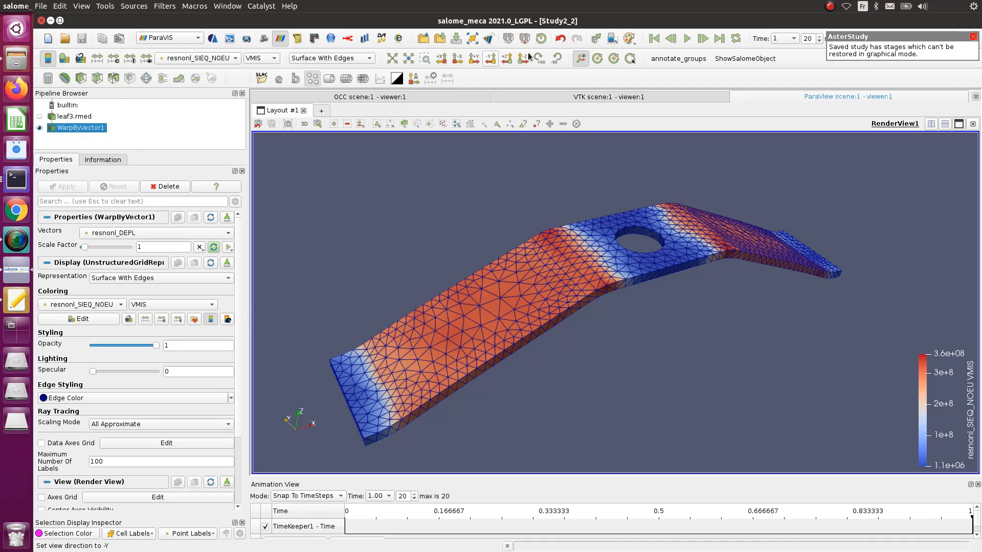
# Step: Replay the von Mises stress animation and inspect the meshed plate from the opposite side
pyautogui.click(687, 39)
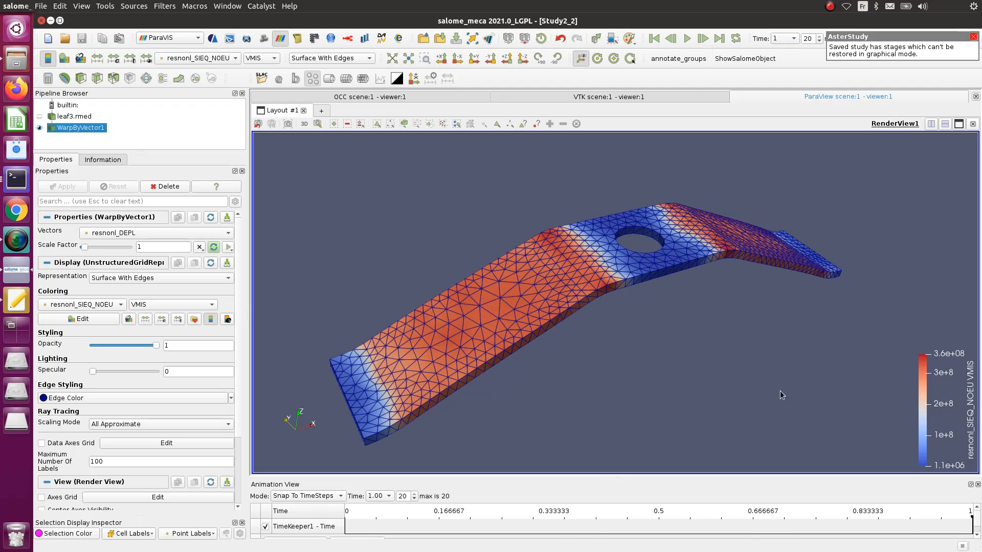
pyautogui.moveTo(780, 390); pyautogui.dragTo(551, 327)
pyautogui.hotkey('alt', 'Tab')
pyautogui.hotkey('alt', 'Tab')
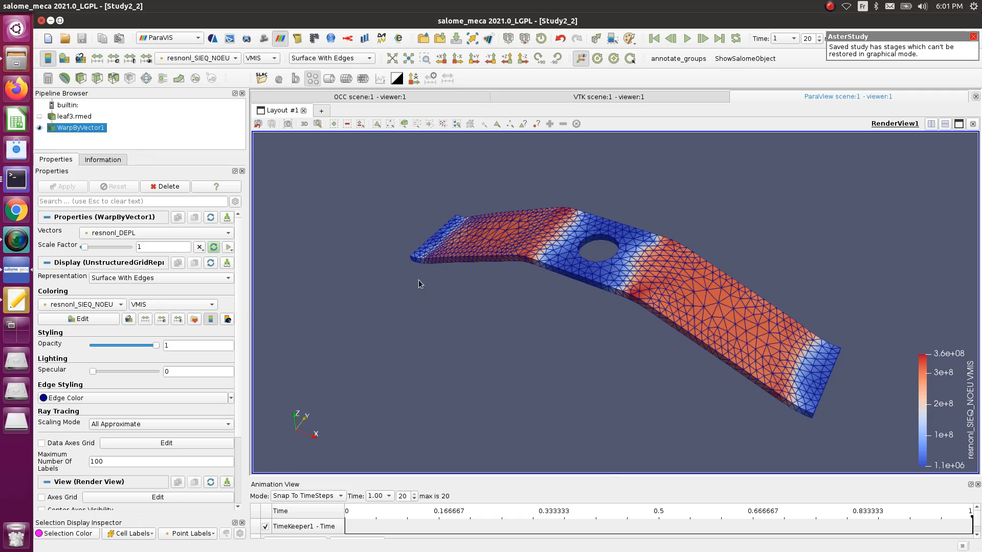
pyautogui.moveTo(590, 381); pyautogui.dragTo(566, 364)
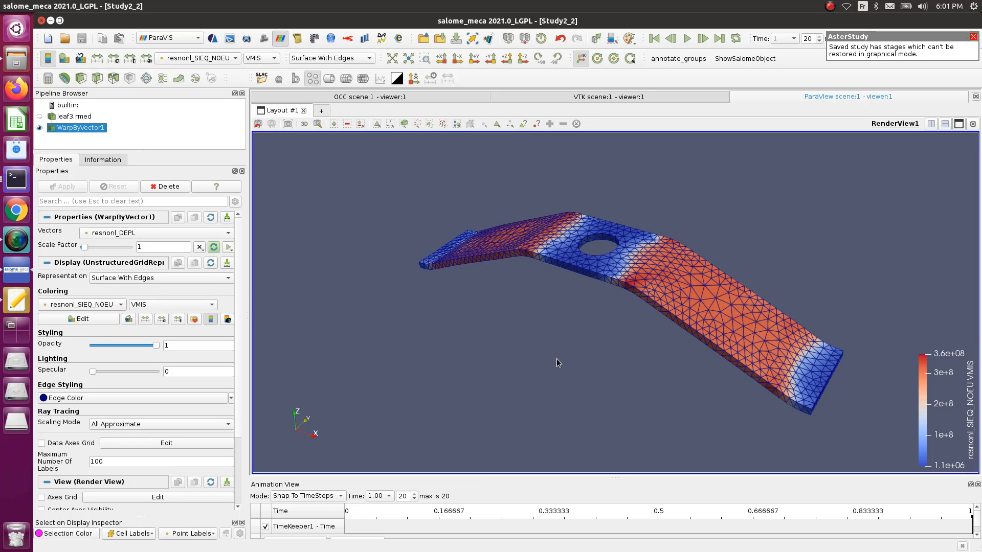
pyautogui.scroll(2, 569, 349)
pyautogui.scroll(-2, 570, 349)
pyautogui.click(829, 6)
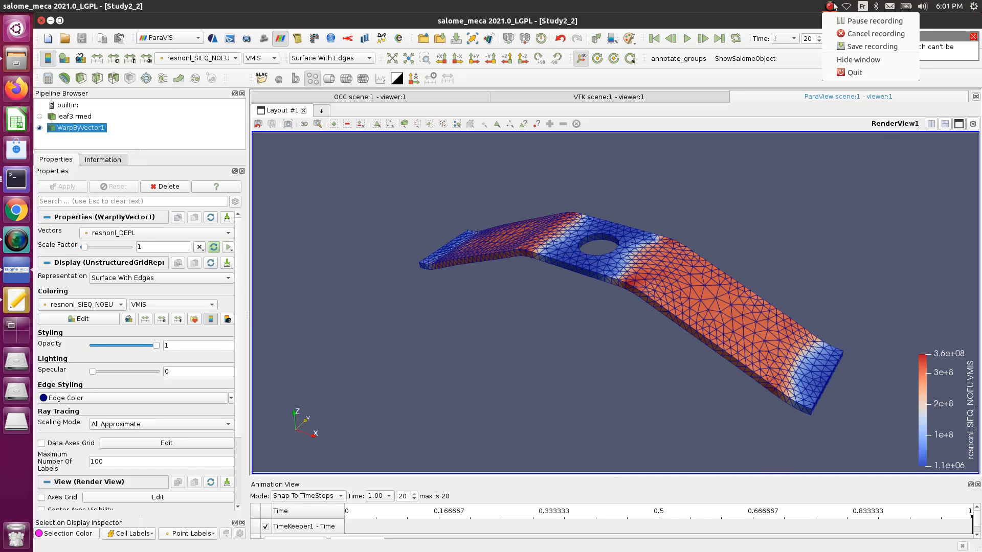
pyautogui.click(864, 44)
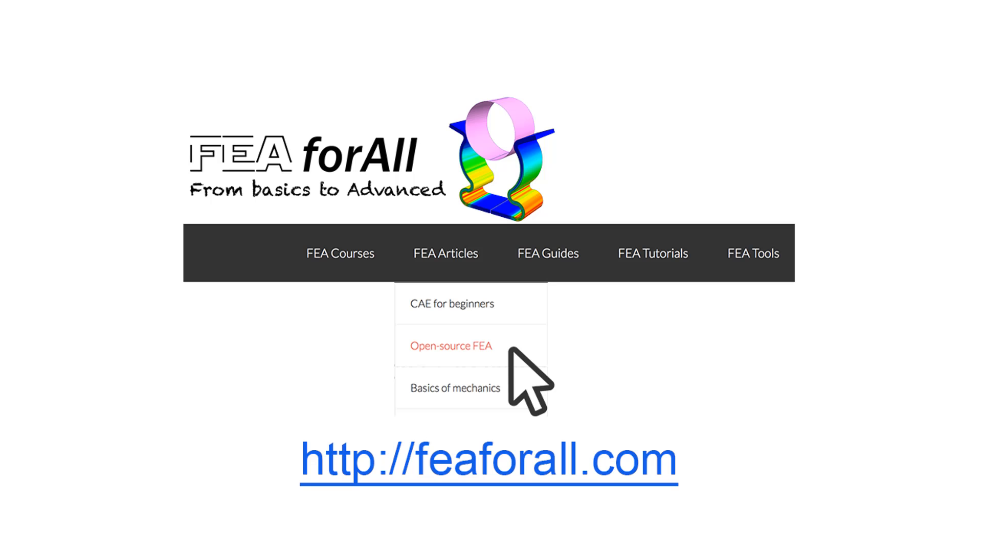